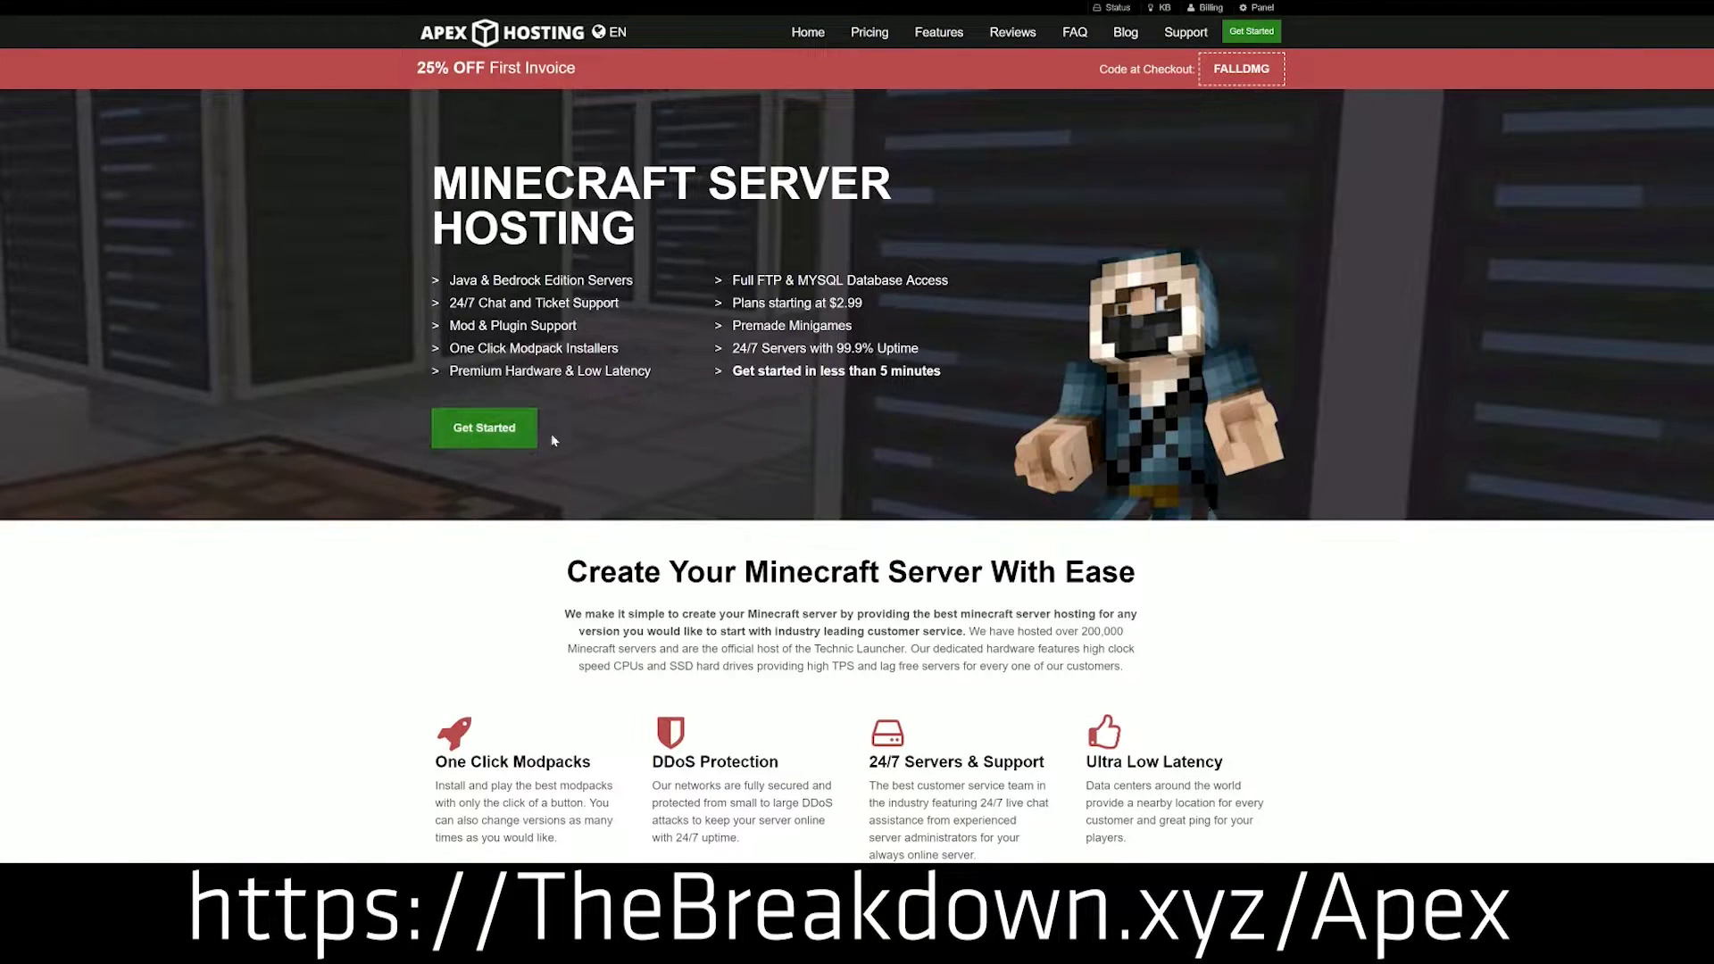
Review the Apex Hosting feature overview and the JAR file versions offered in the Server 2 control panel.
{"action": "scroll", "coordinate": [670, 535], "scroll_direction": "down", "scroll_amount": 4}
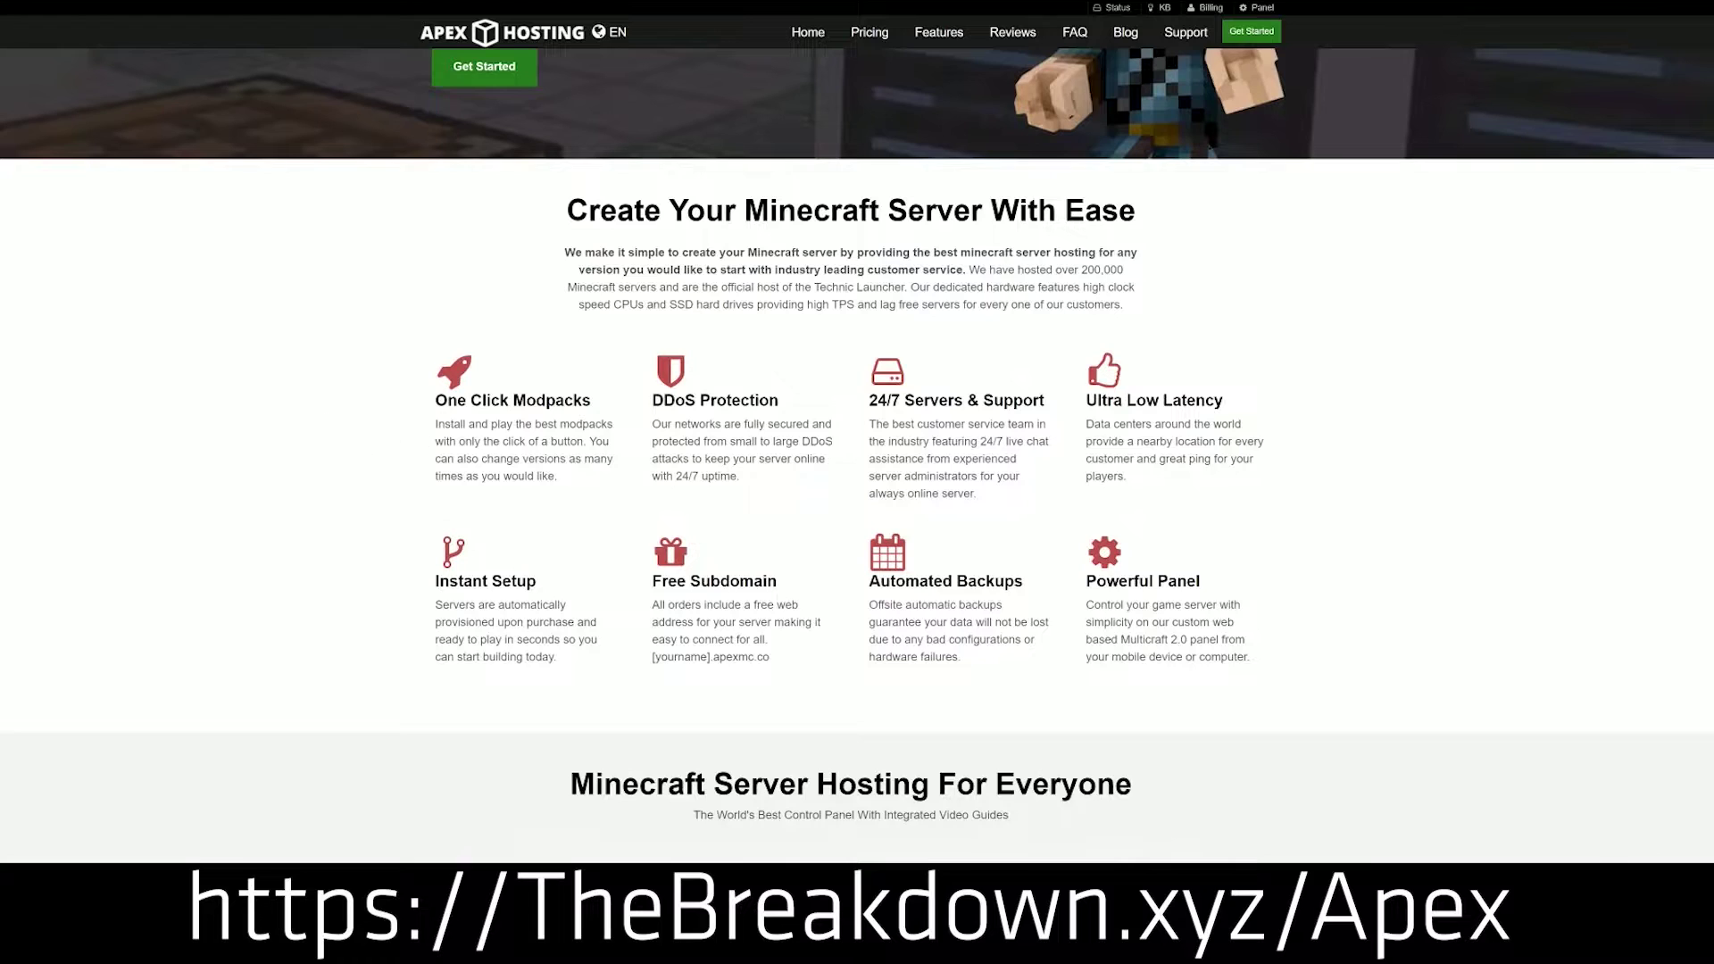
{"action": "left_click_drag", "start_coordinate": [435, 400], "coordinate": [1049, 407]}
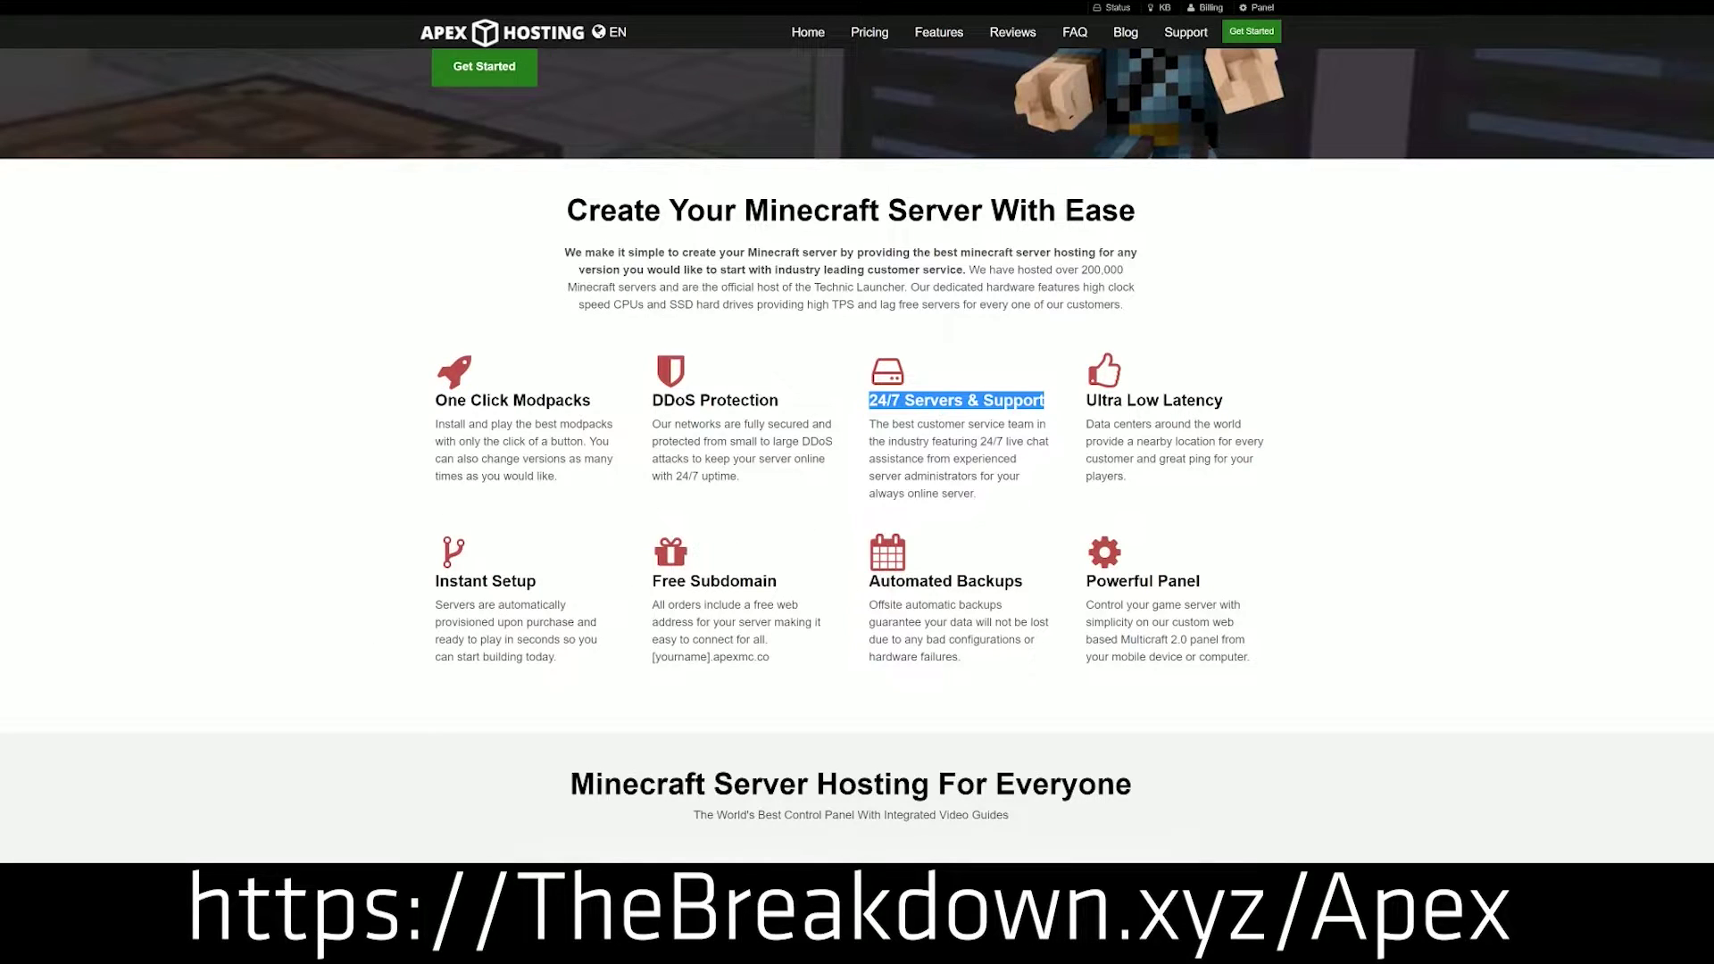
{"action": "left_click_drag", "start_coordinate": [868, 581], "coordinate": [1076, 582]}
{"action": "left_click", "coordinate": [796, 587]}
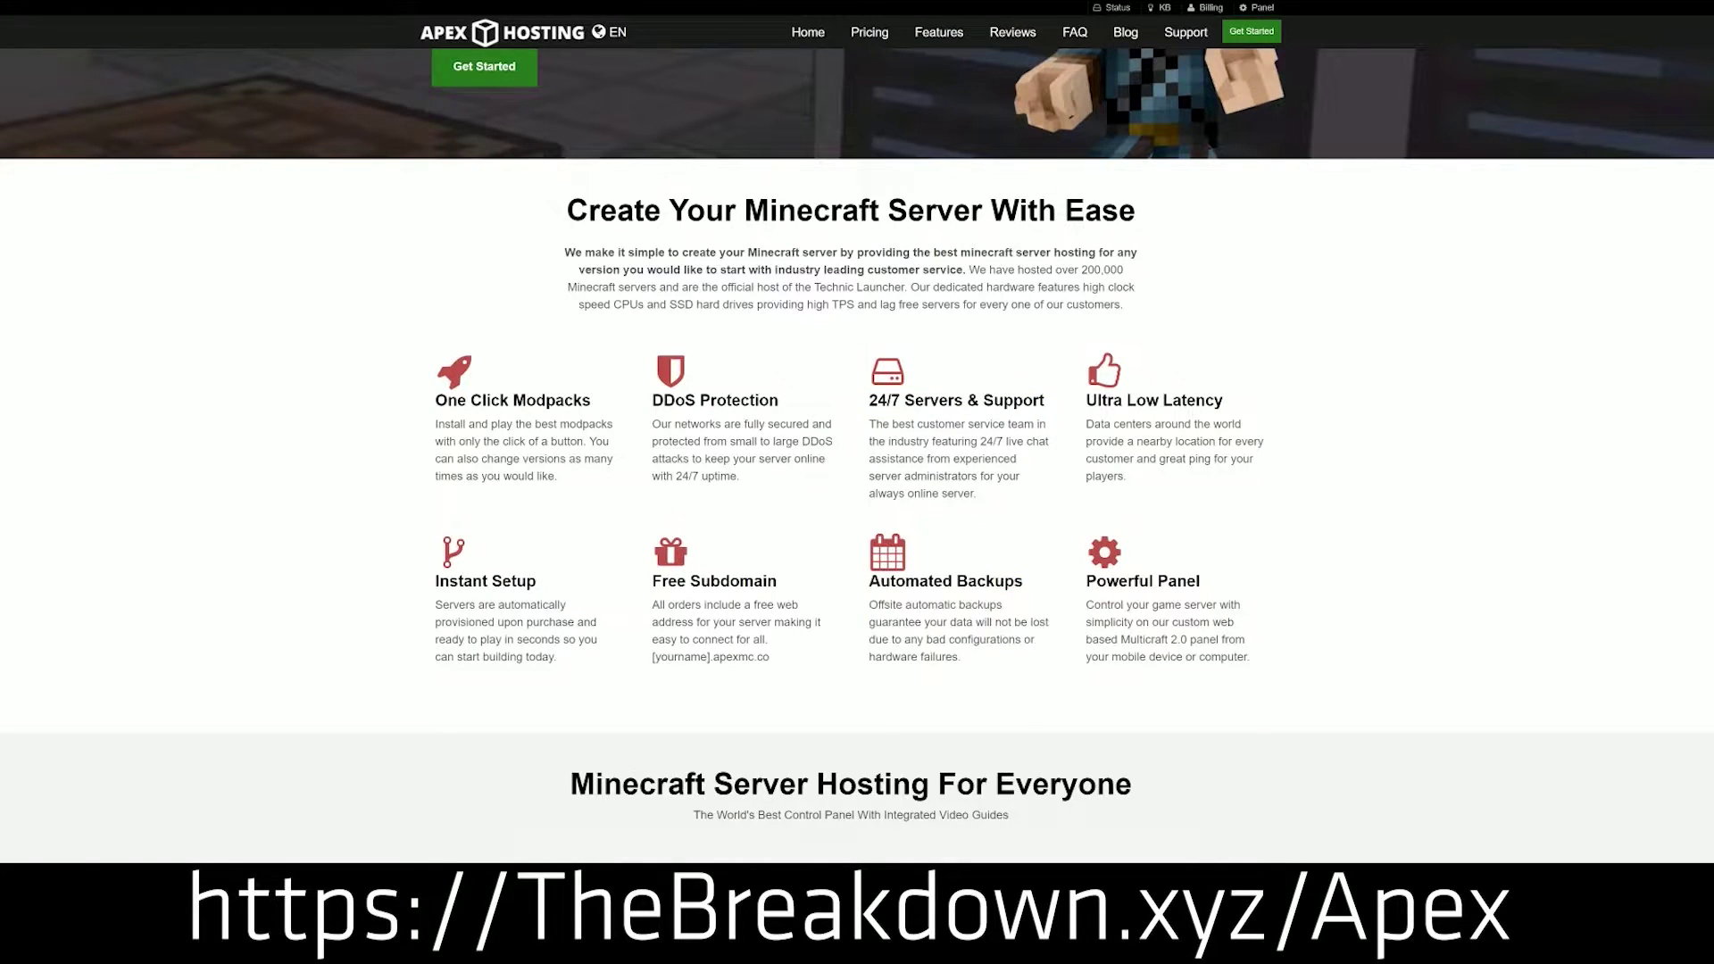
{"action": "left_click_drag", "start_coordinate": [568, 661], "coordinate": [438, 582]}
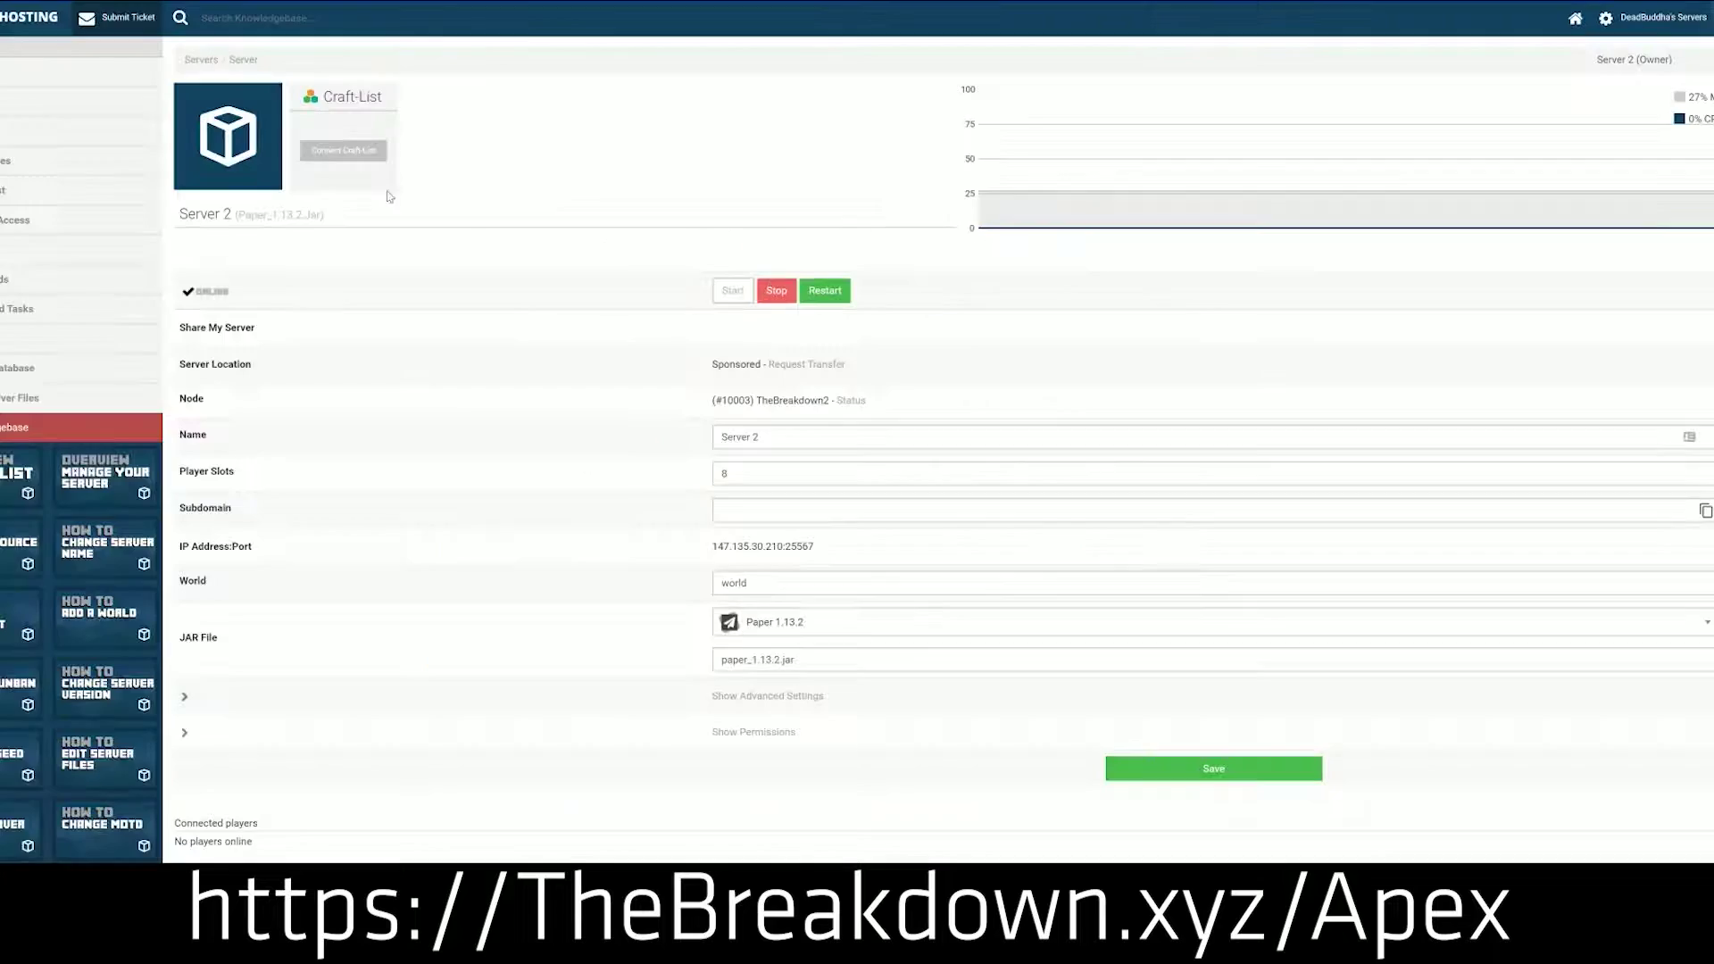
{"action": "left_click", "coordinate": [803, 631]}
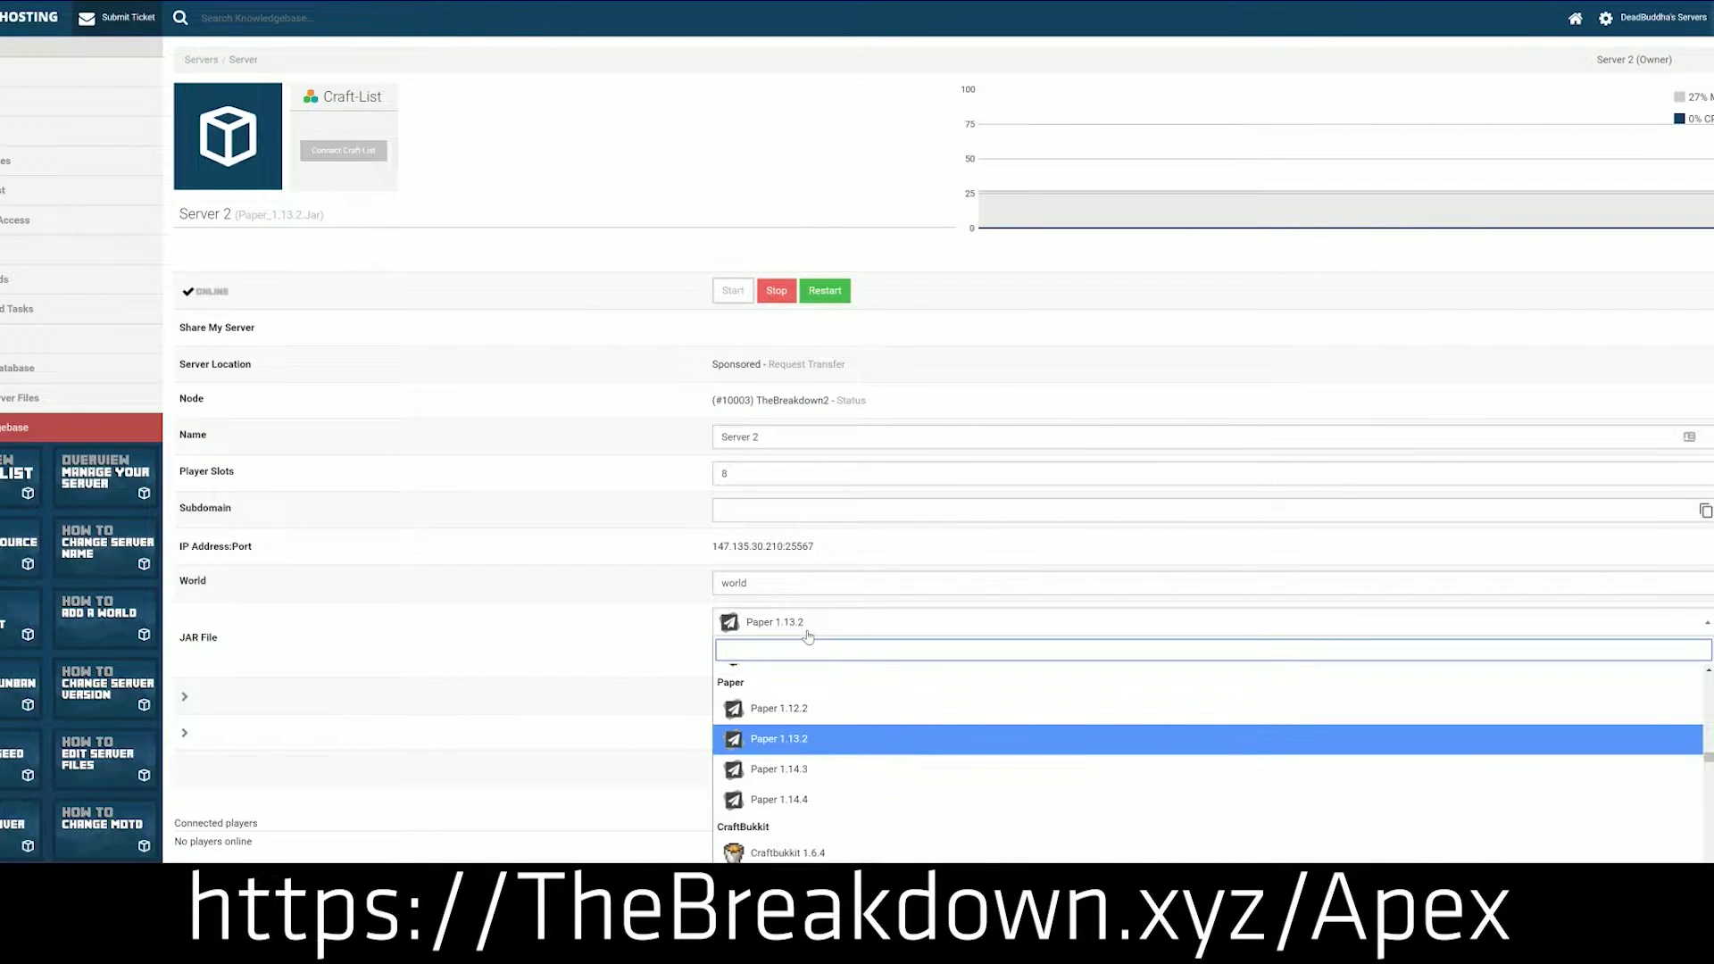
{"action": "scroll", "coordinate": [797, 769], "scroll_direction": "down", "scroll_amount": 2}
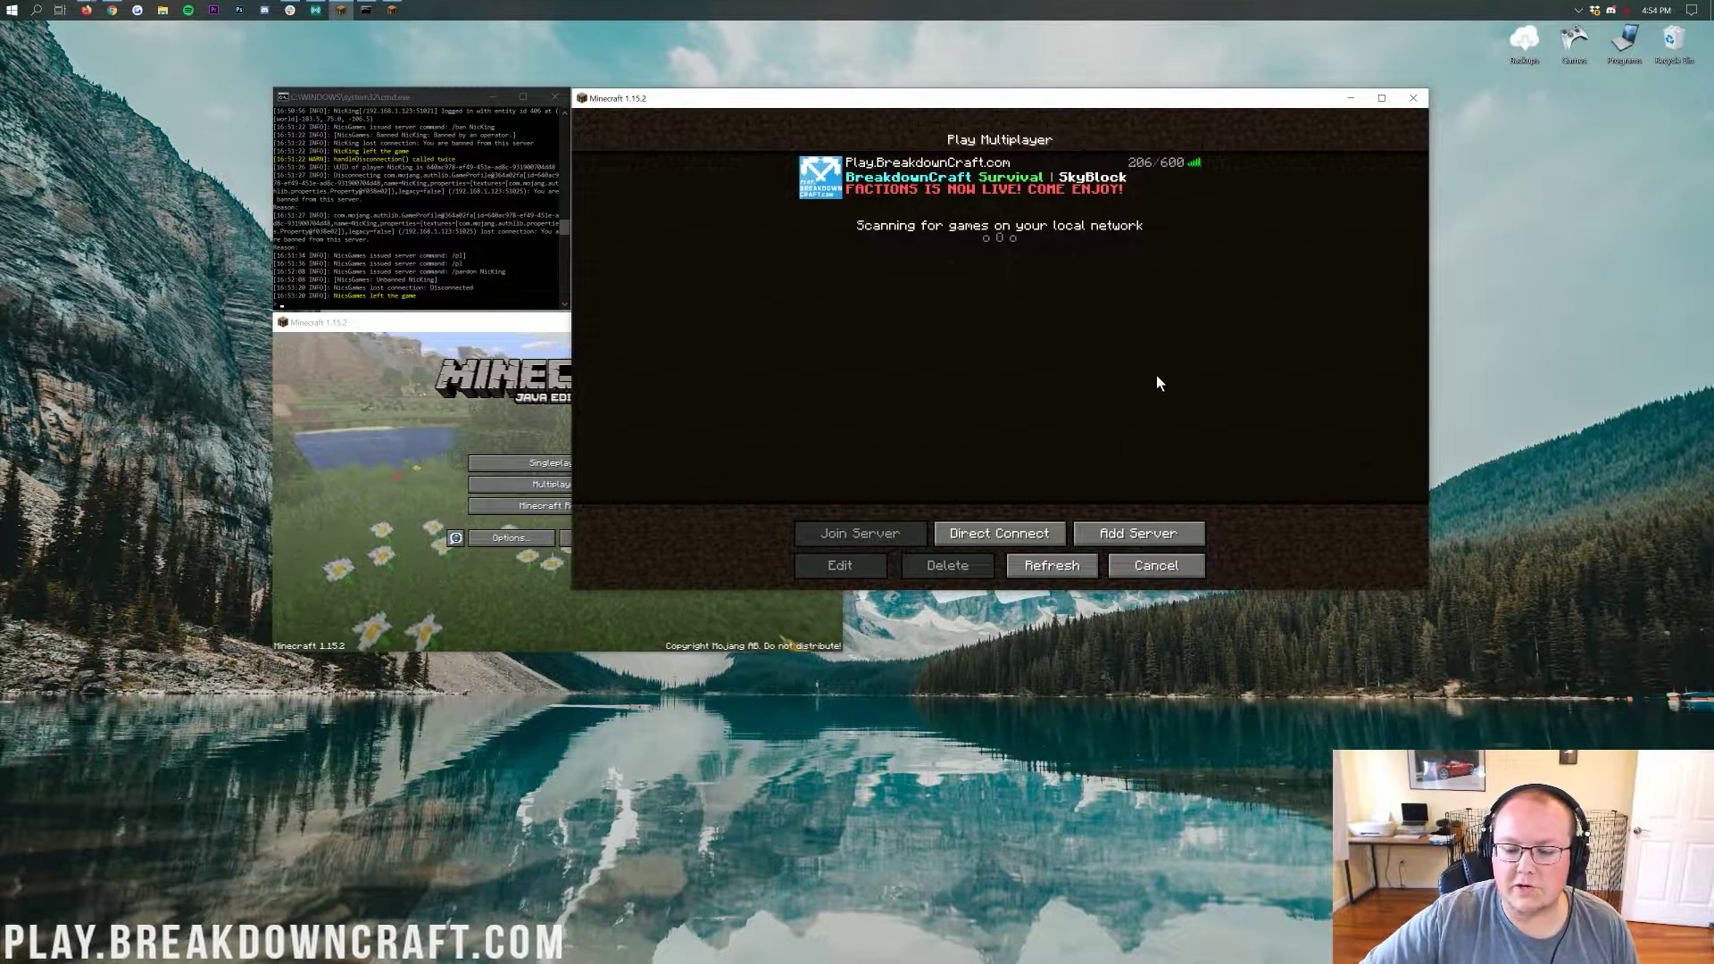
{"action": "left_click", "coordinate": [416, 404]}
{"action": "left_click", "coordinate": [1010, 394]}
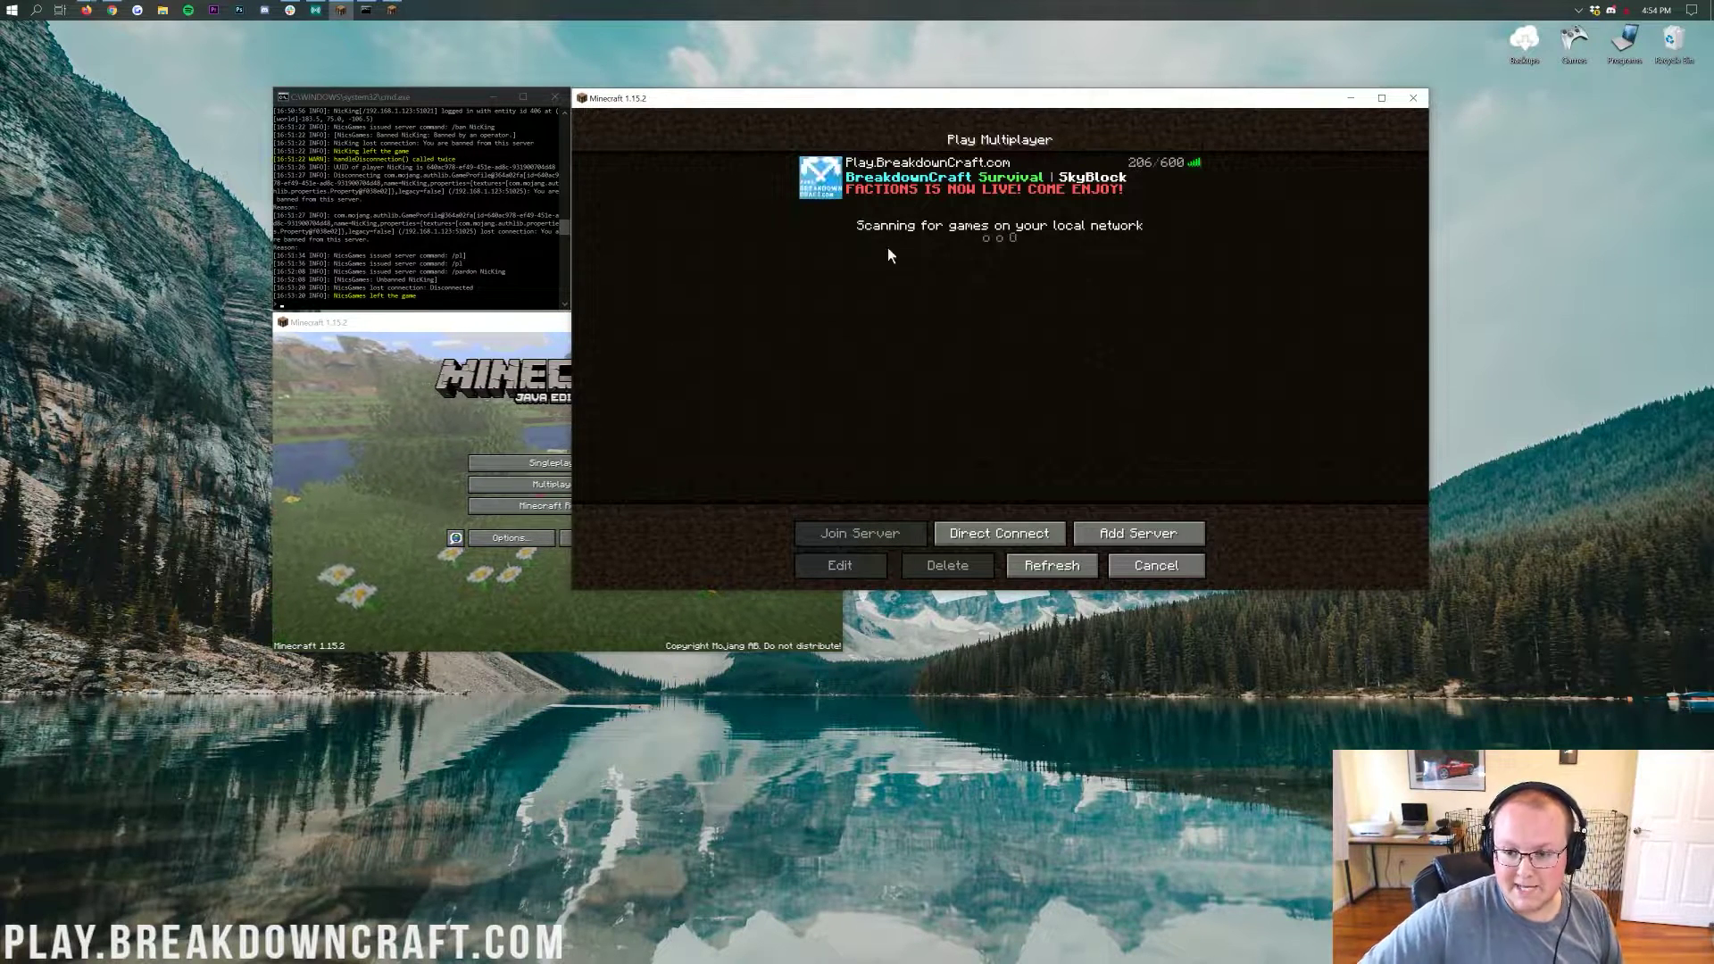
{"action": "left_click", "coordinate": [389, 428]}
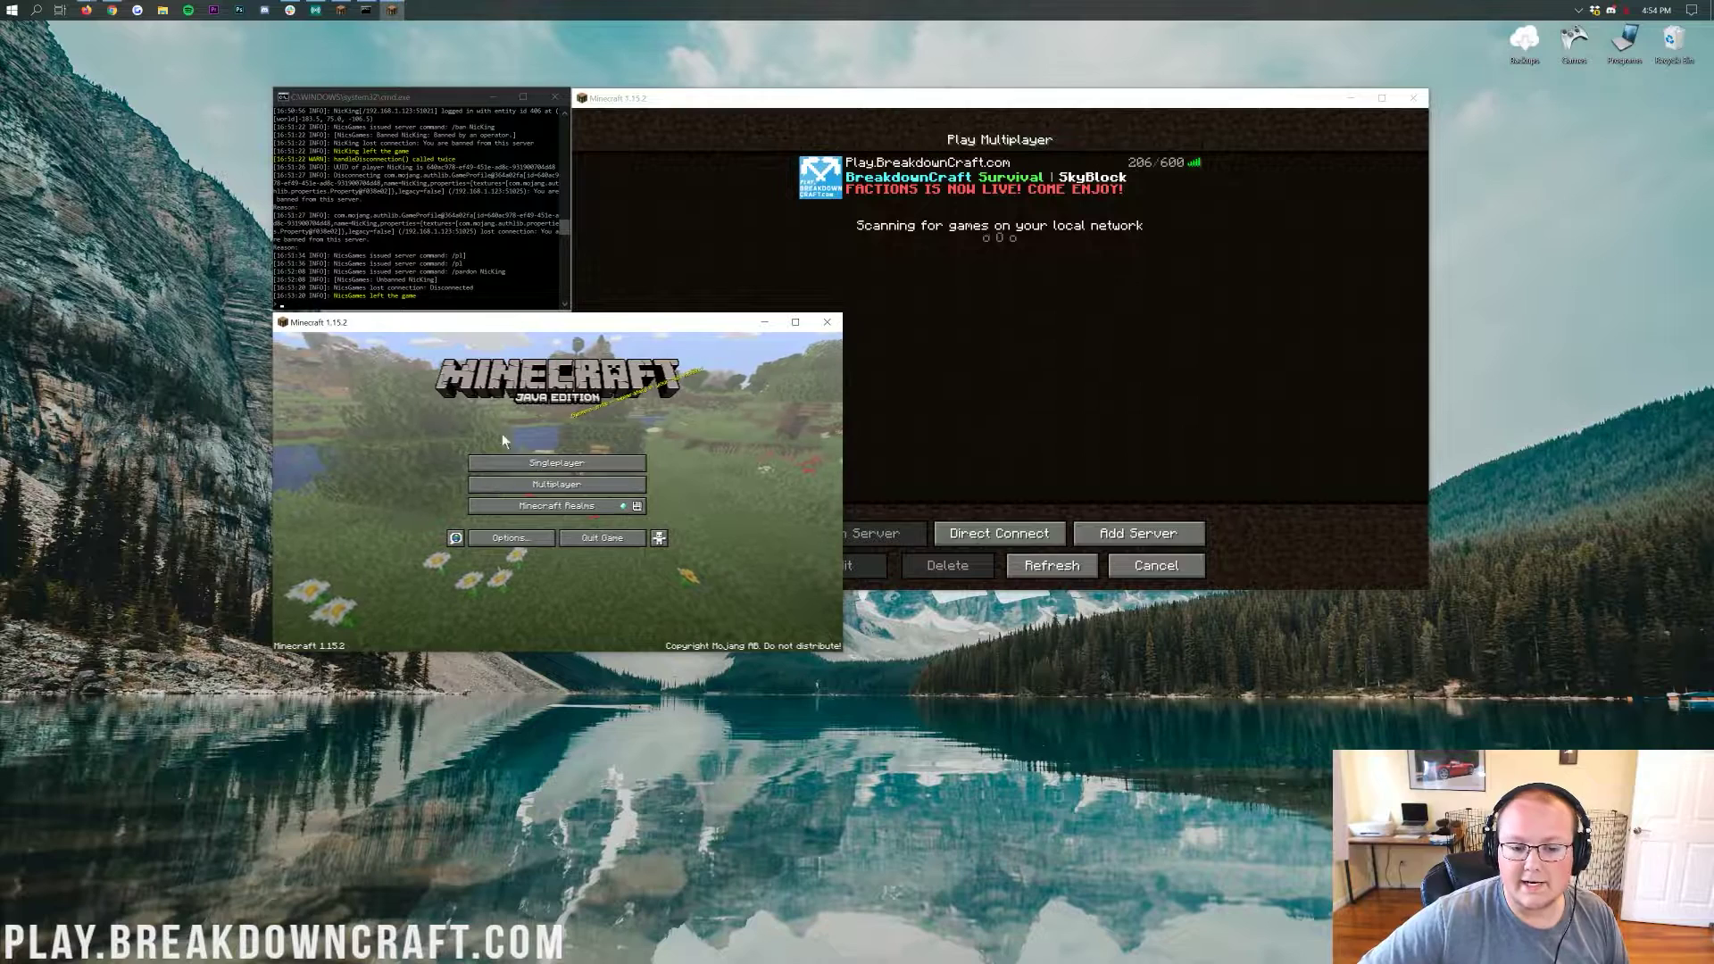
{"action": "left_click", "coordinate": [976, 376]}
Run op NicsGames in the server console to grant that player operator status.
{"action": "left_click", "coordinate": [441, 241]}
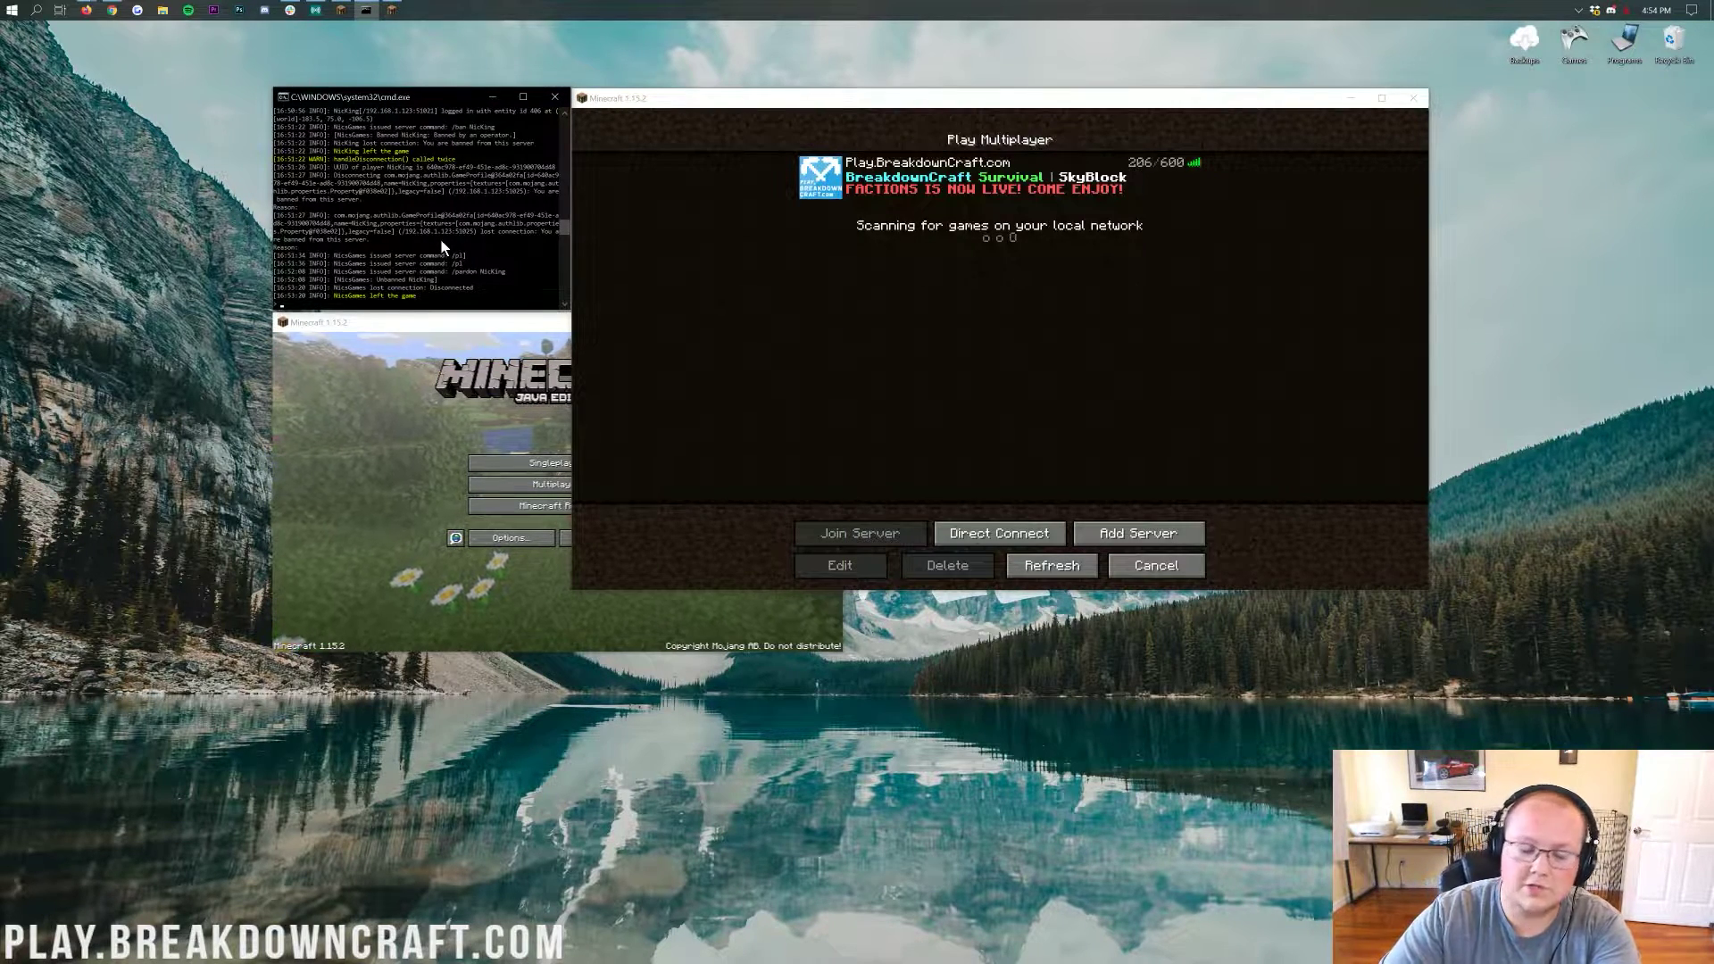
{"action": "type", "text": "op NicsGames"}
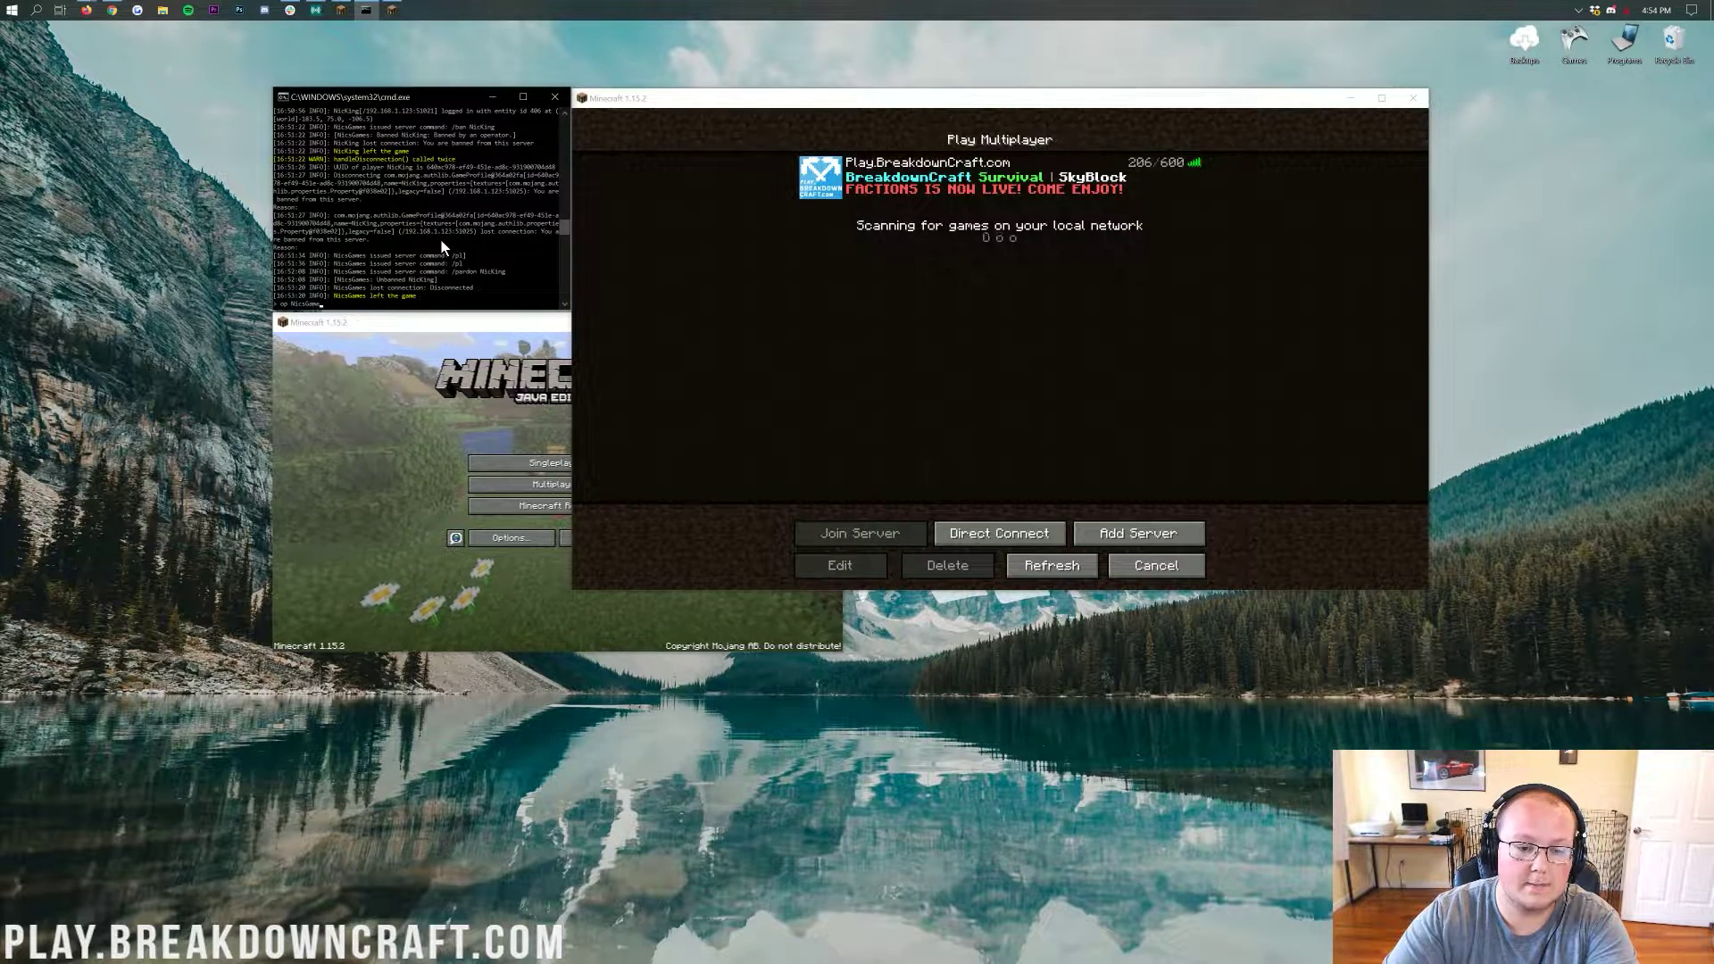
{"action": "key", "text": "Return"}
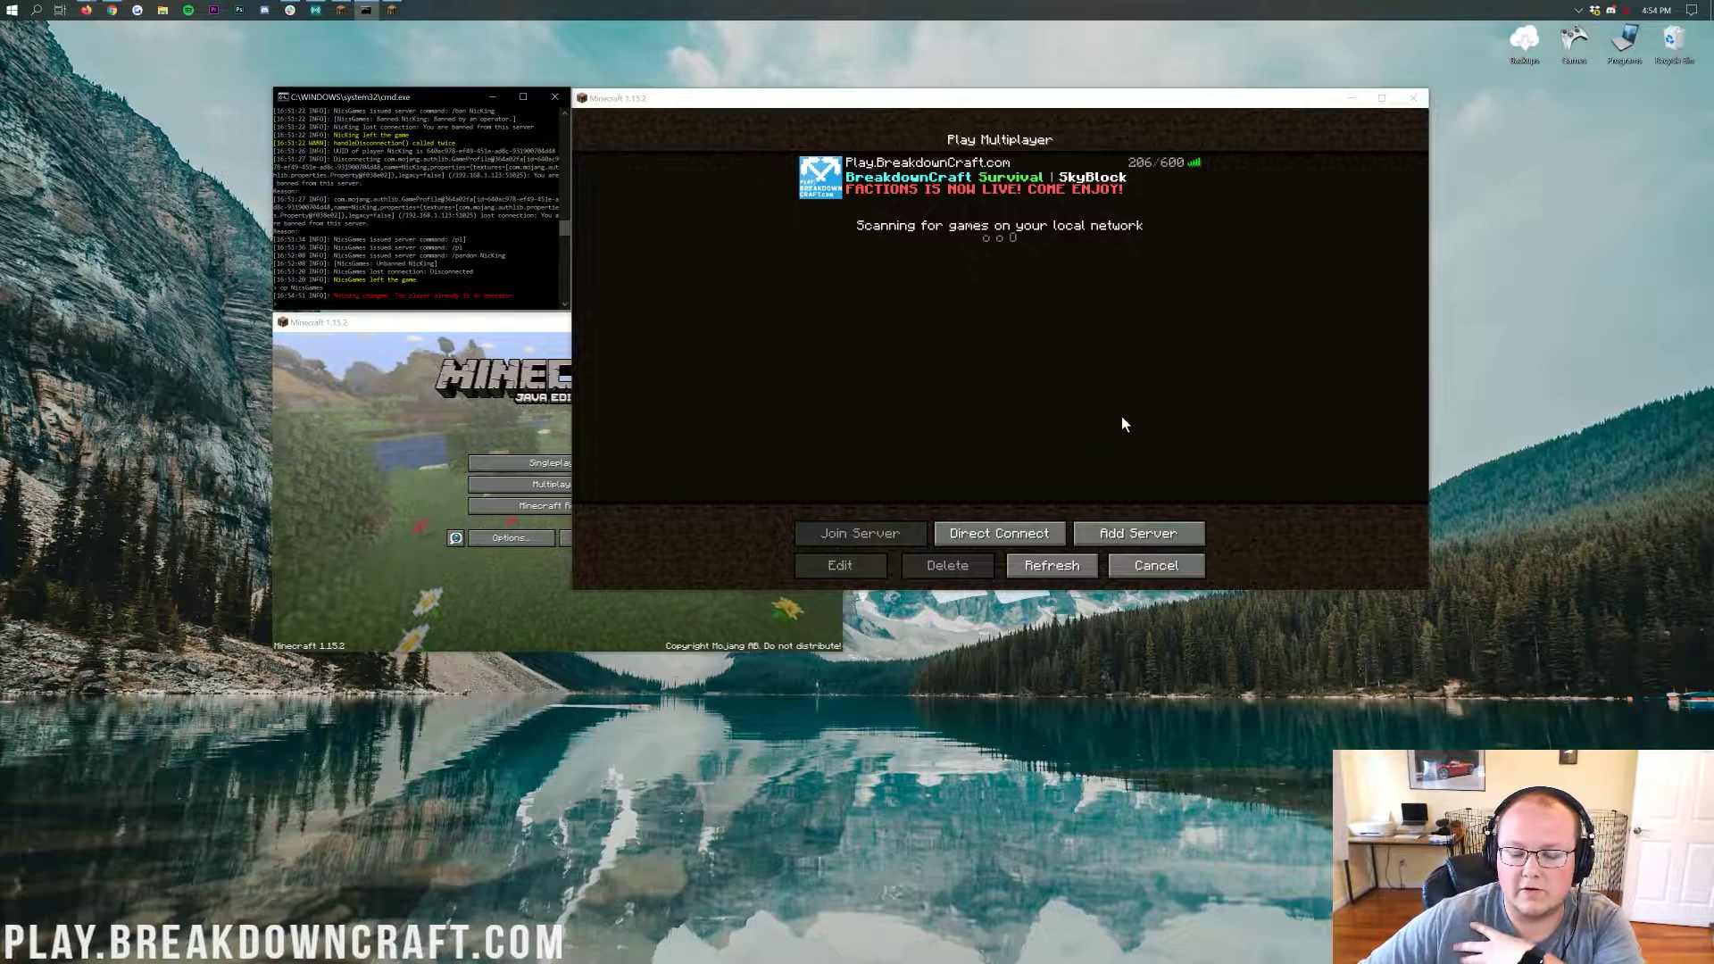
Join the local server from the first Minecraft client through Direct Connect.
{"action": "left_click", "coordinate": [1013, 448]}
{"action": "left_click", "coordinate": [998, 533]}
{"action": "left_click", "coordinate": [989, 391]}
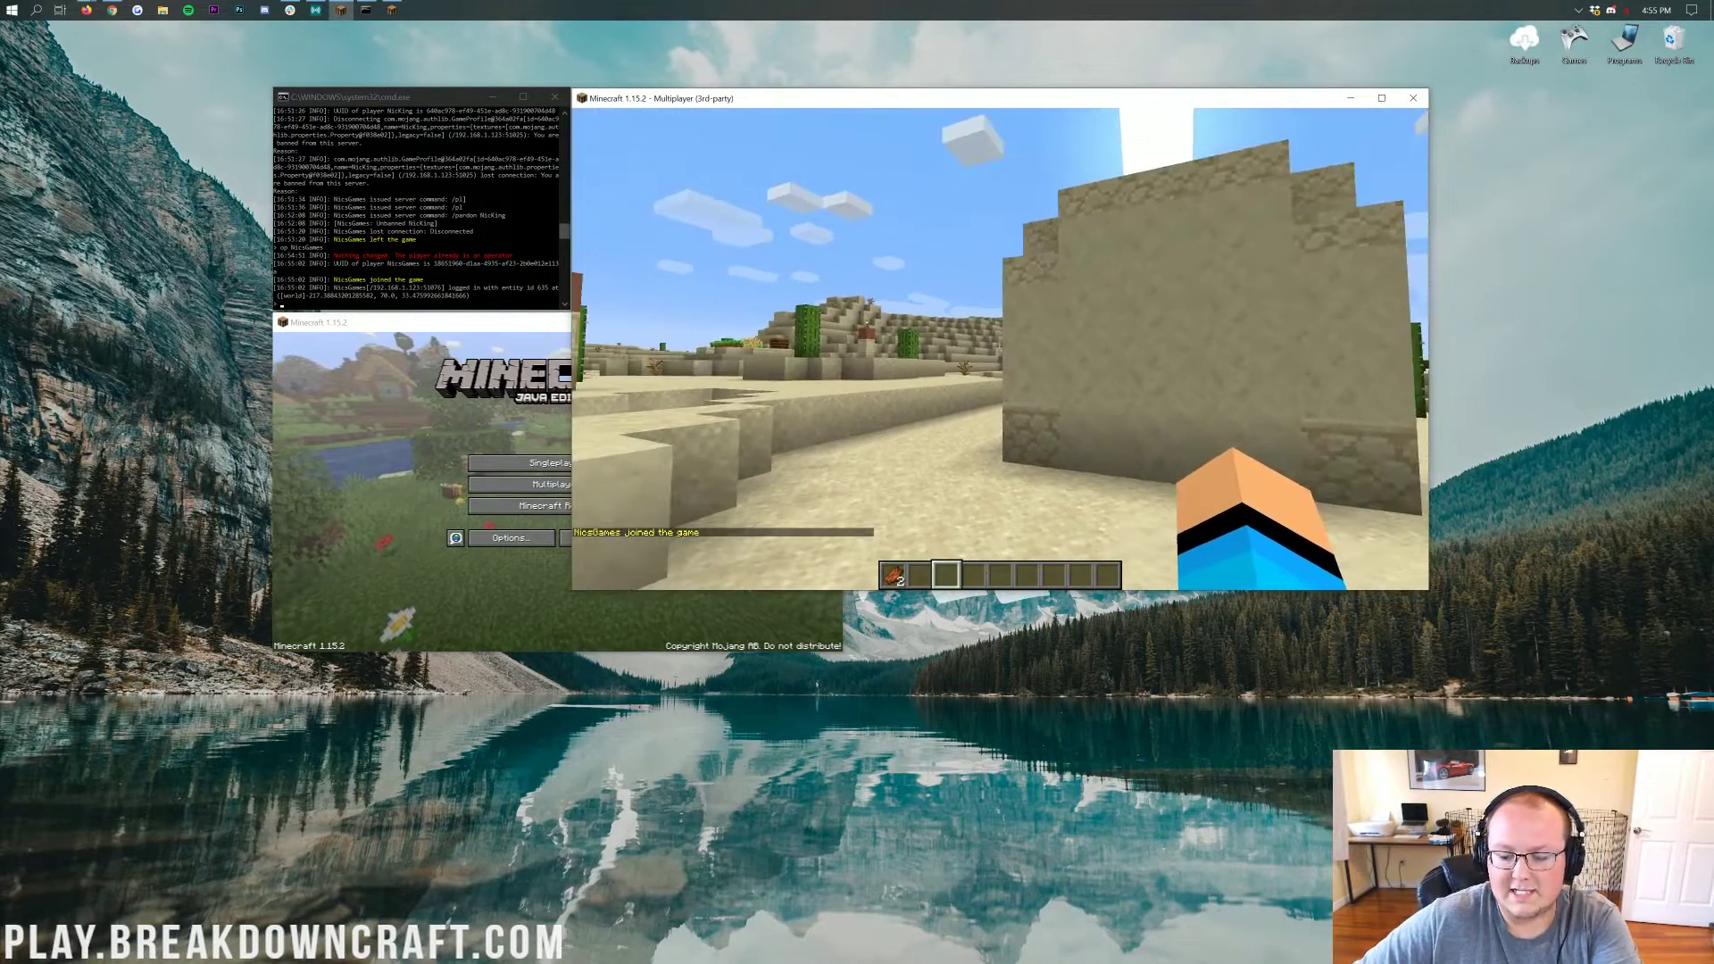
List the server's installed plugins with the /pl command and resume the game.
{"action": "key", "text": "slash"}
{"action": "type", "text": "pl"}
{"action": "key", "text": "Return"}
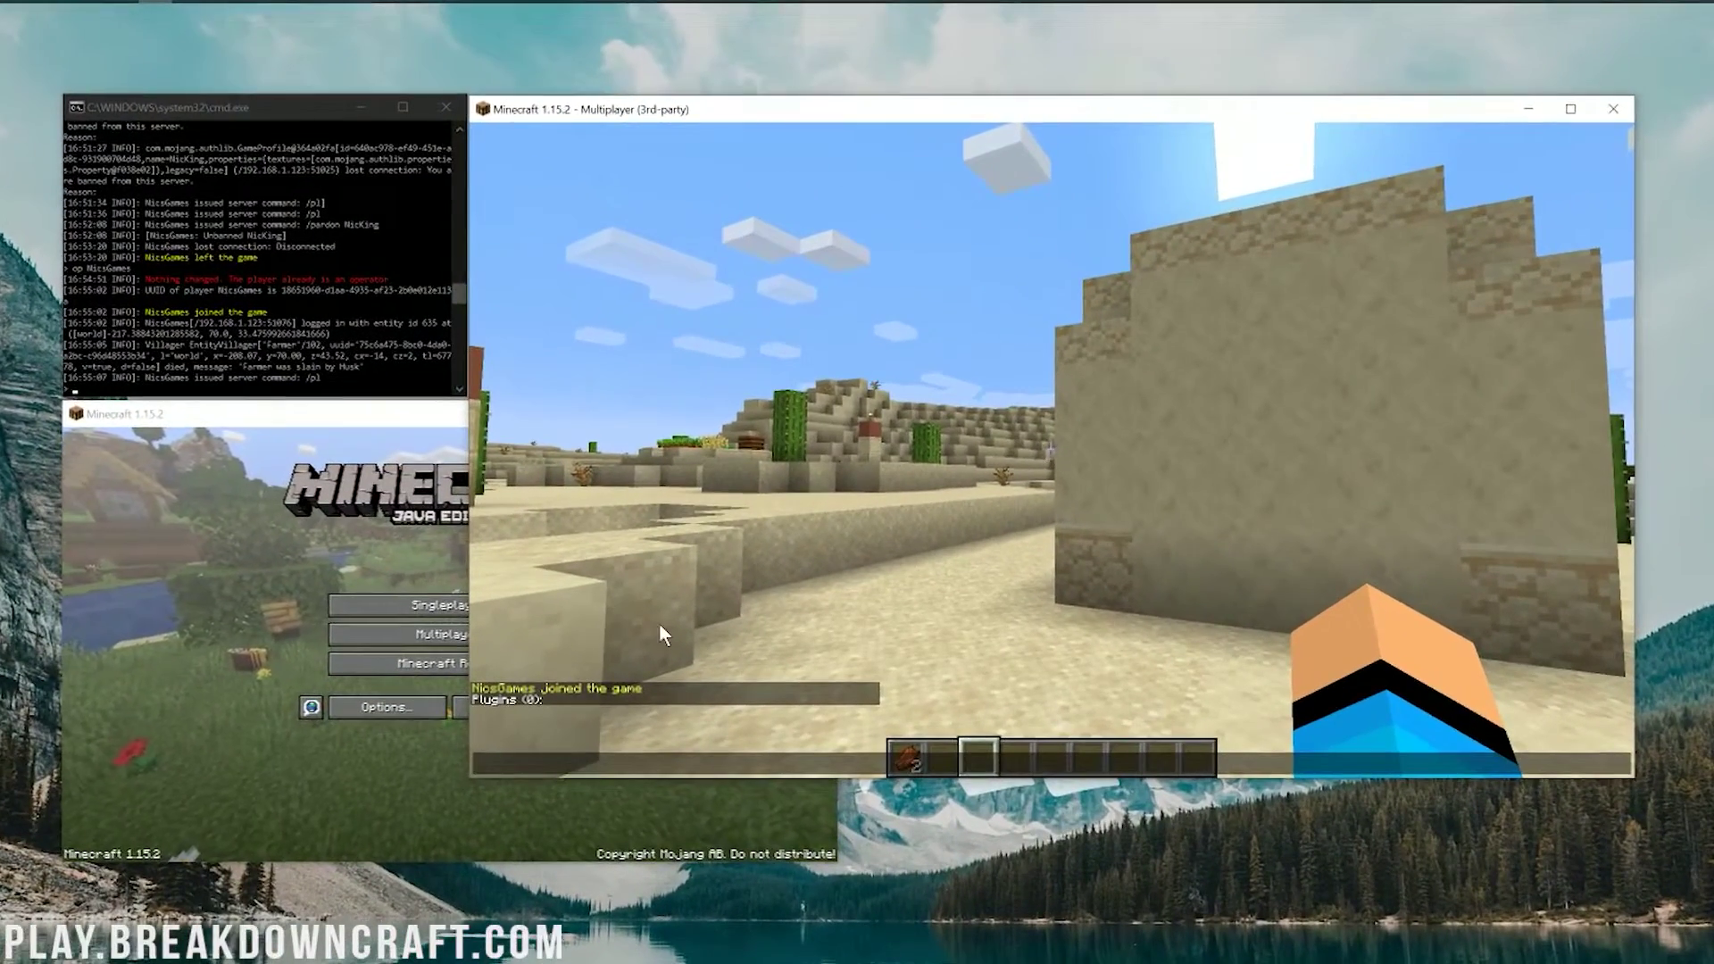
{"action": "key", "text": "Escape"}
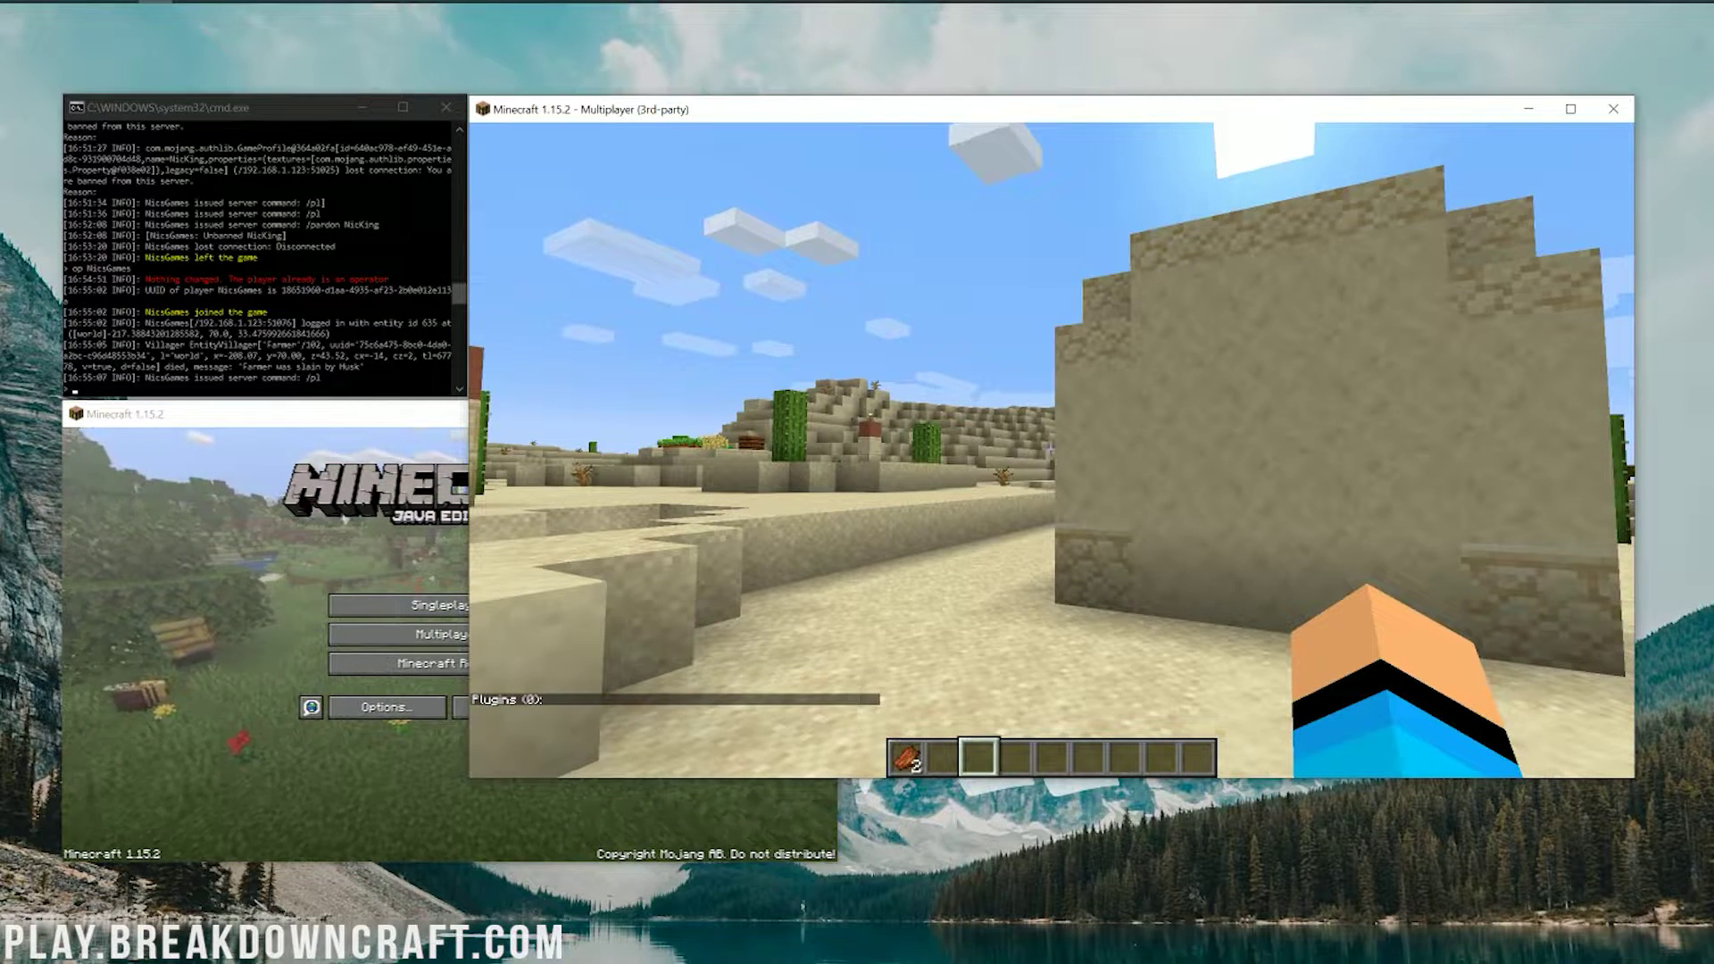
Release the first client's game and open the multiplayer server list in the second Minecraft client.
{"action": "key", "text": "t"}
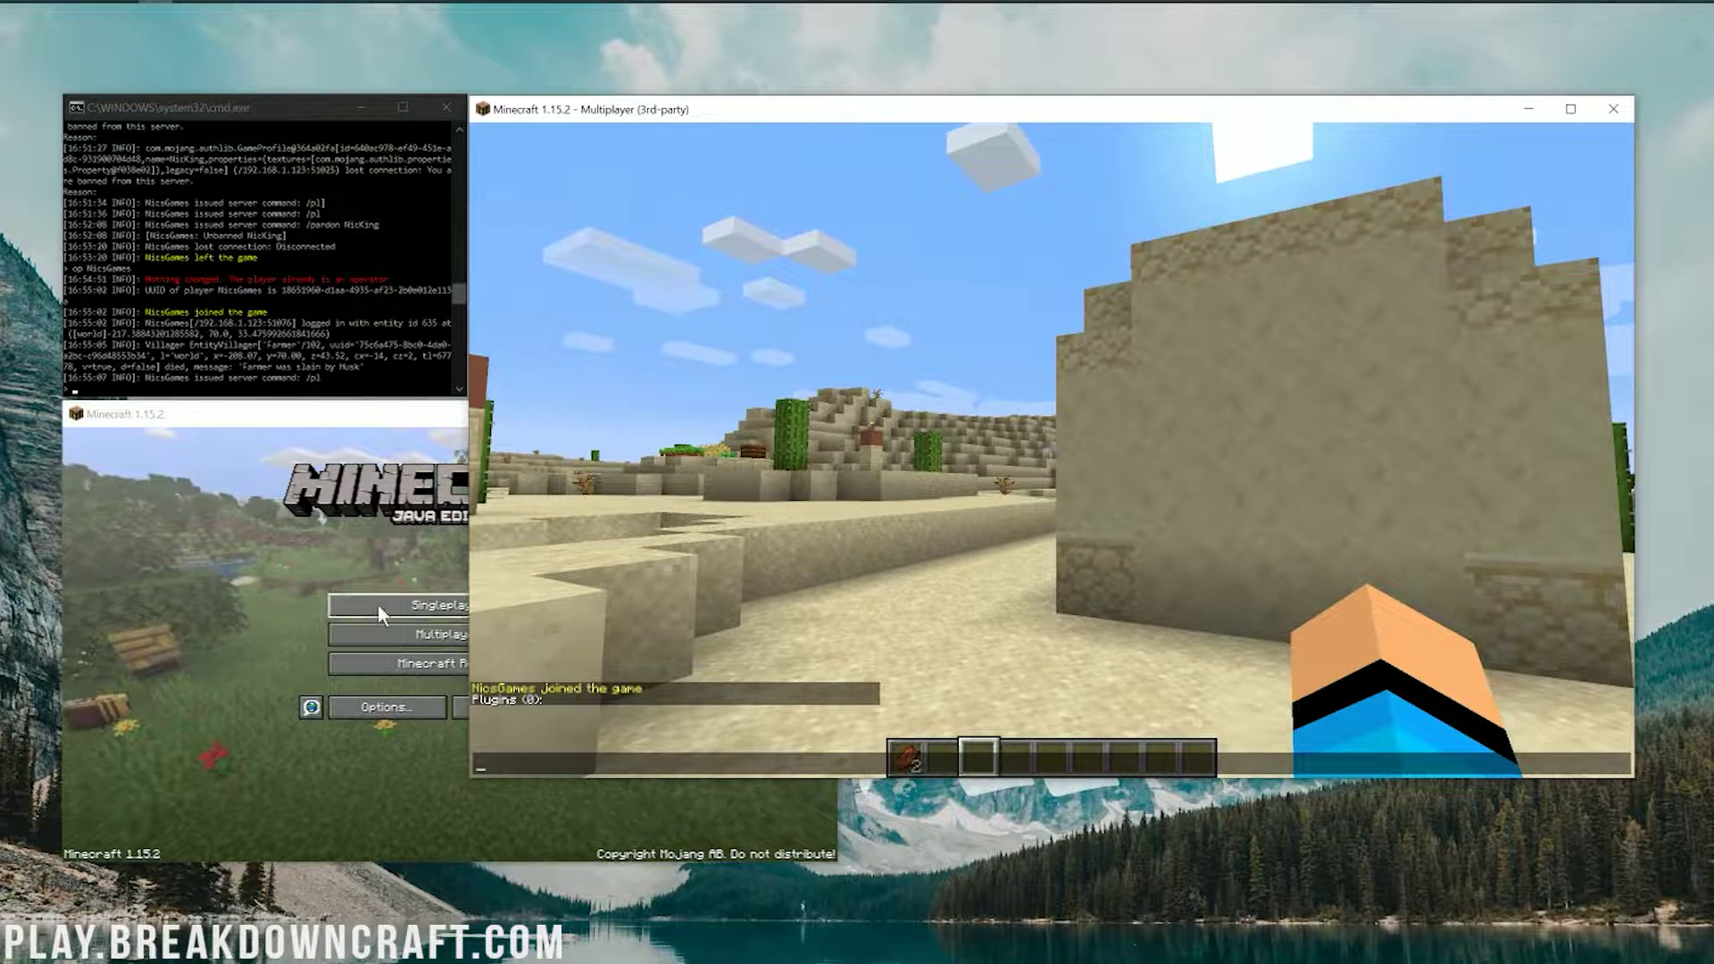
{"action": "left_click", "coordinate": [393, 634]}
{"action": "double_click", "coordinate": [376, 492]}
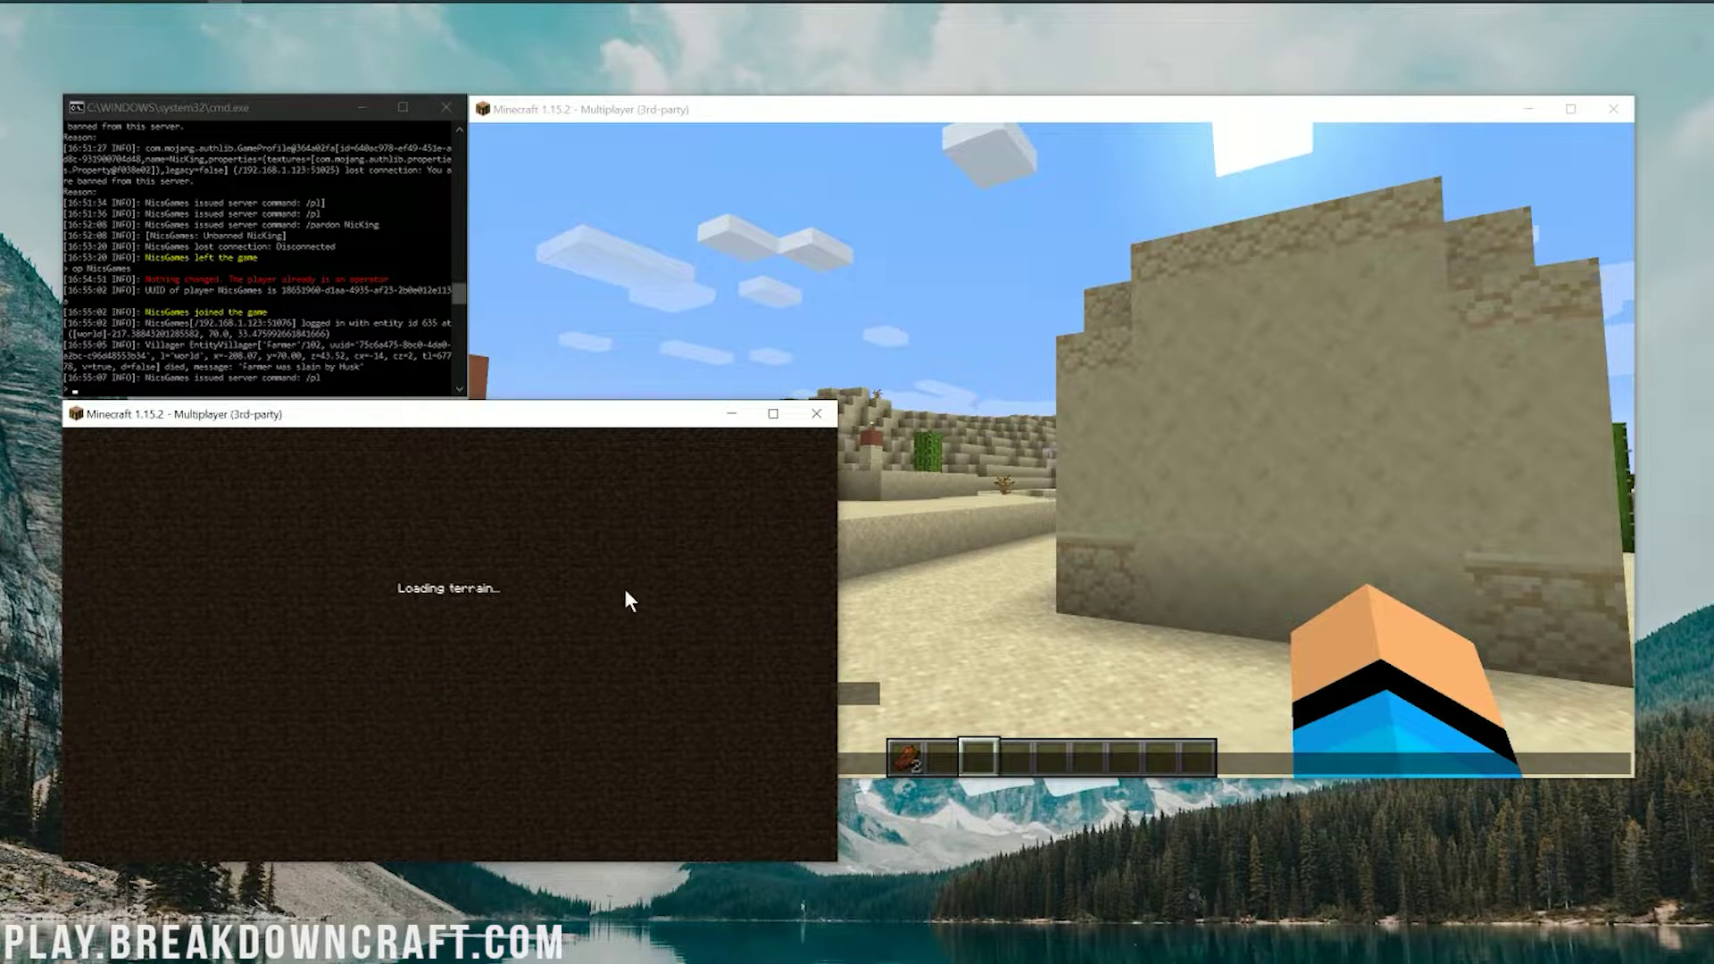
{"action": "key", "text": "Escape"}
{"action": "left_click", "coordinate": [449, 671]}
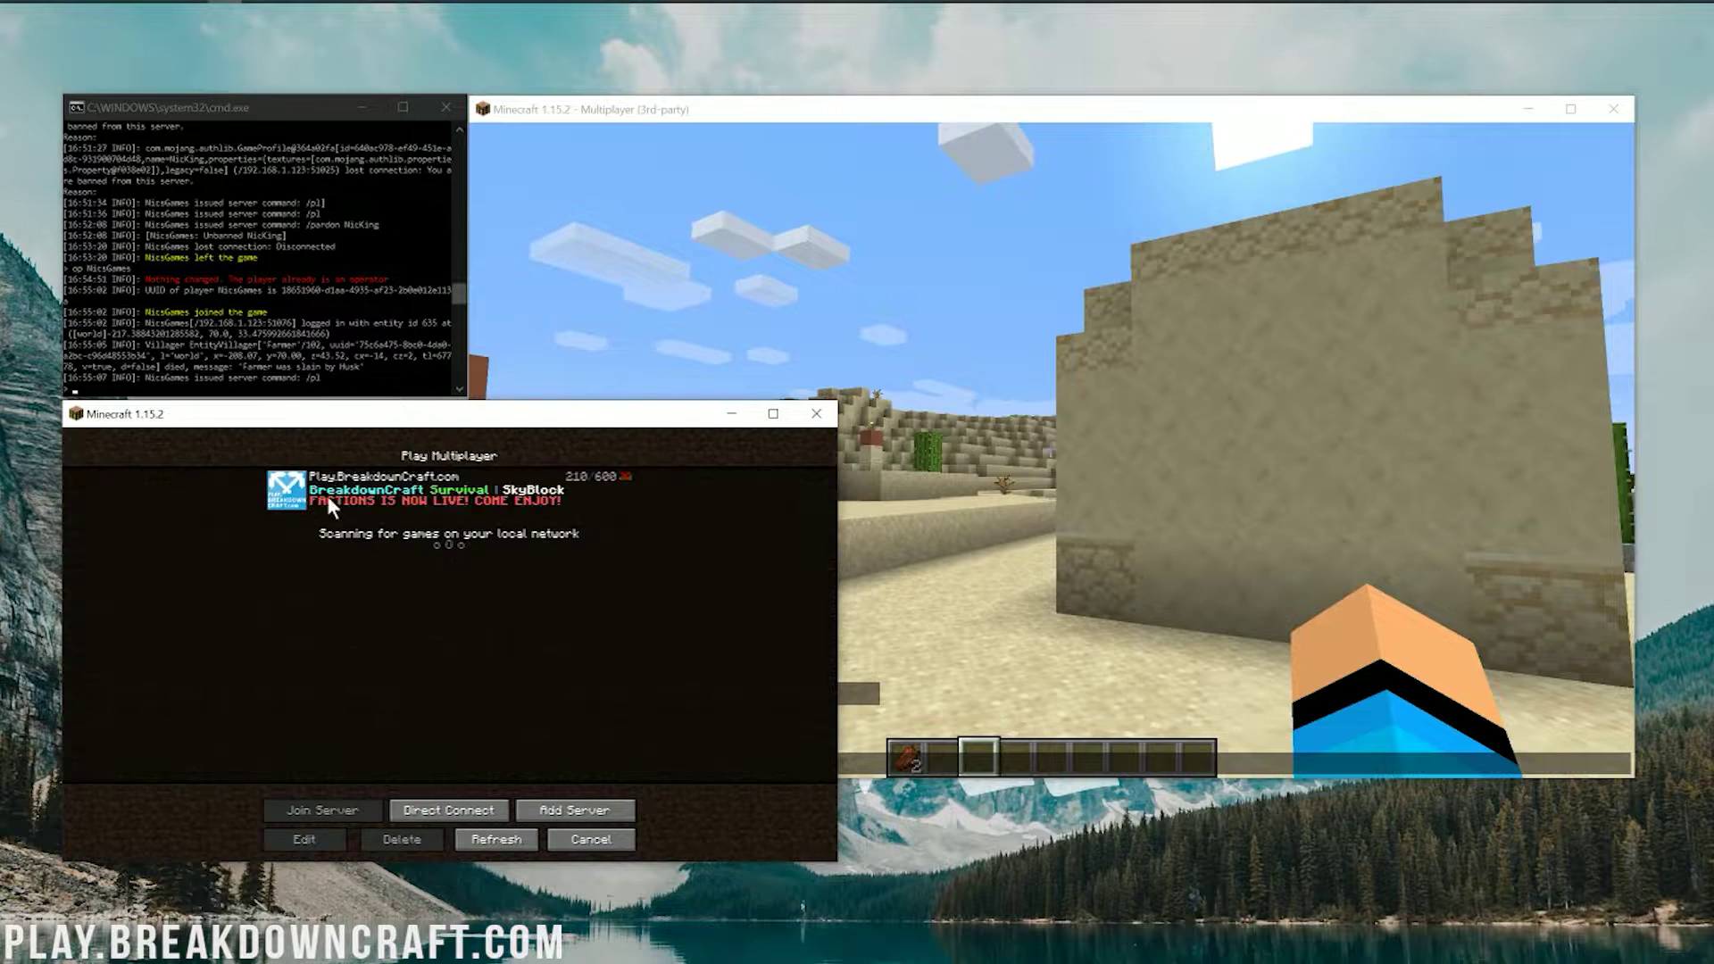
Join the server at 192.168.1.123 from the second client through Direct Connect and return to the first client's game.
{"action": "left_click", "coordinate": [485, 806]}
{"action": "left_click", "coordinate": [451, 678]}
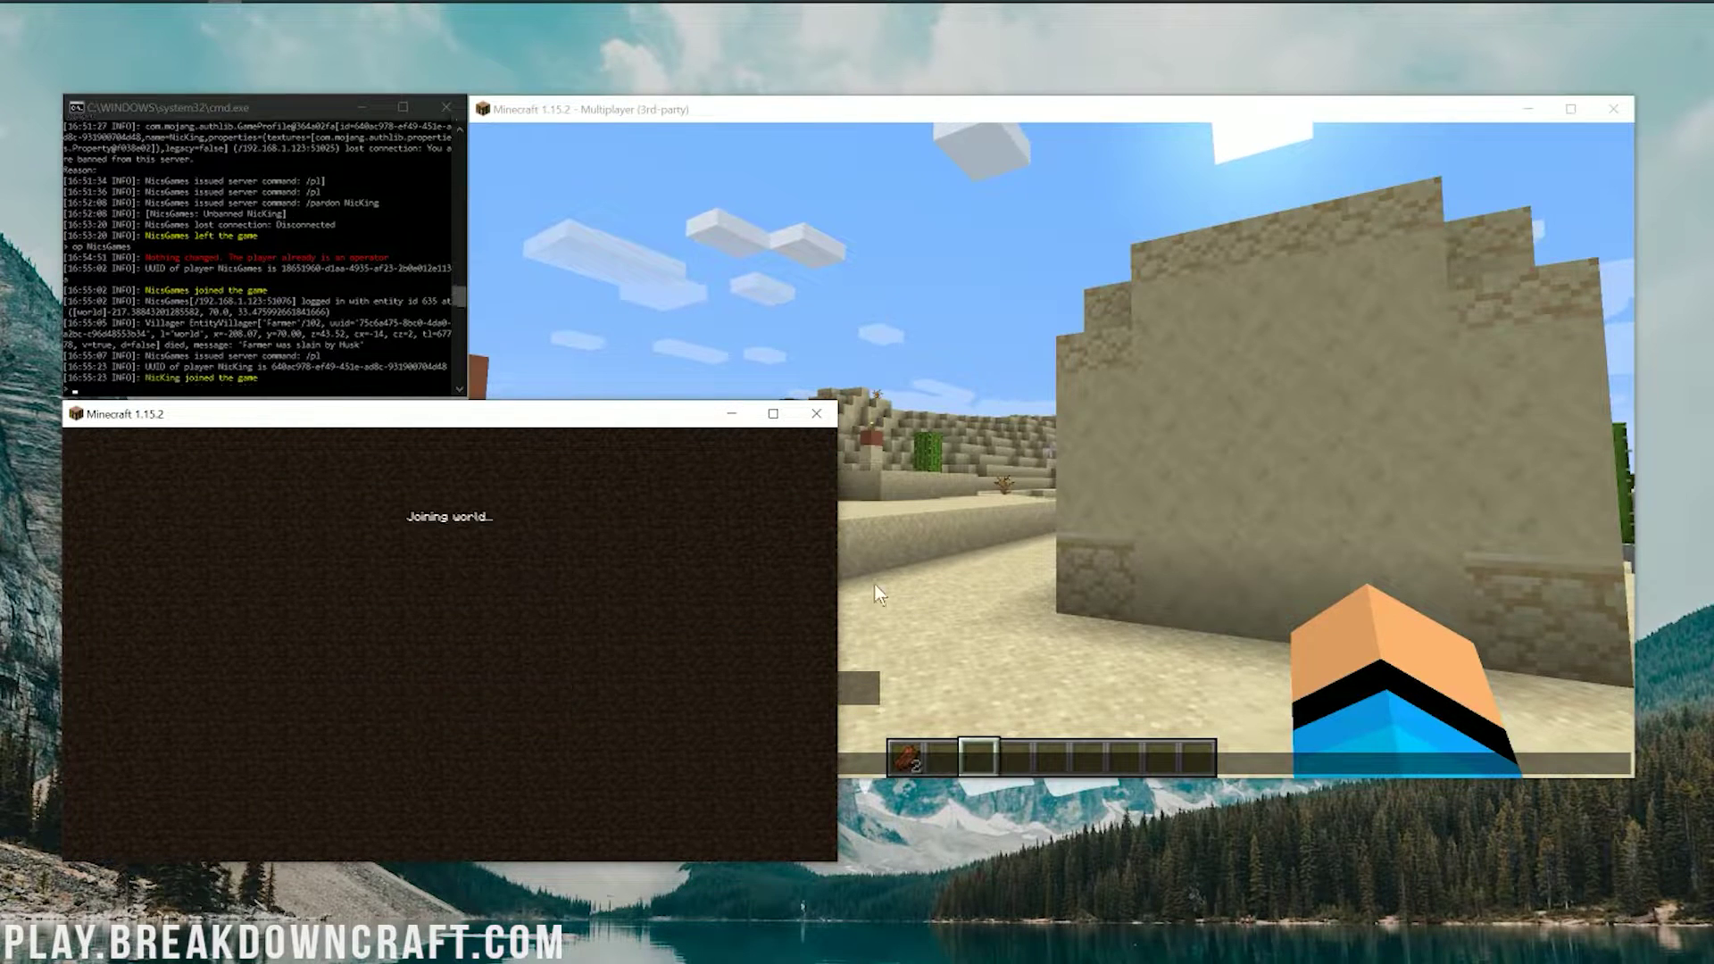
{"action": "key", "text": "alt+Tab"}
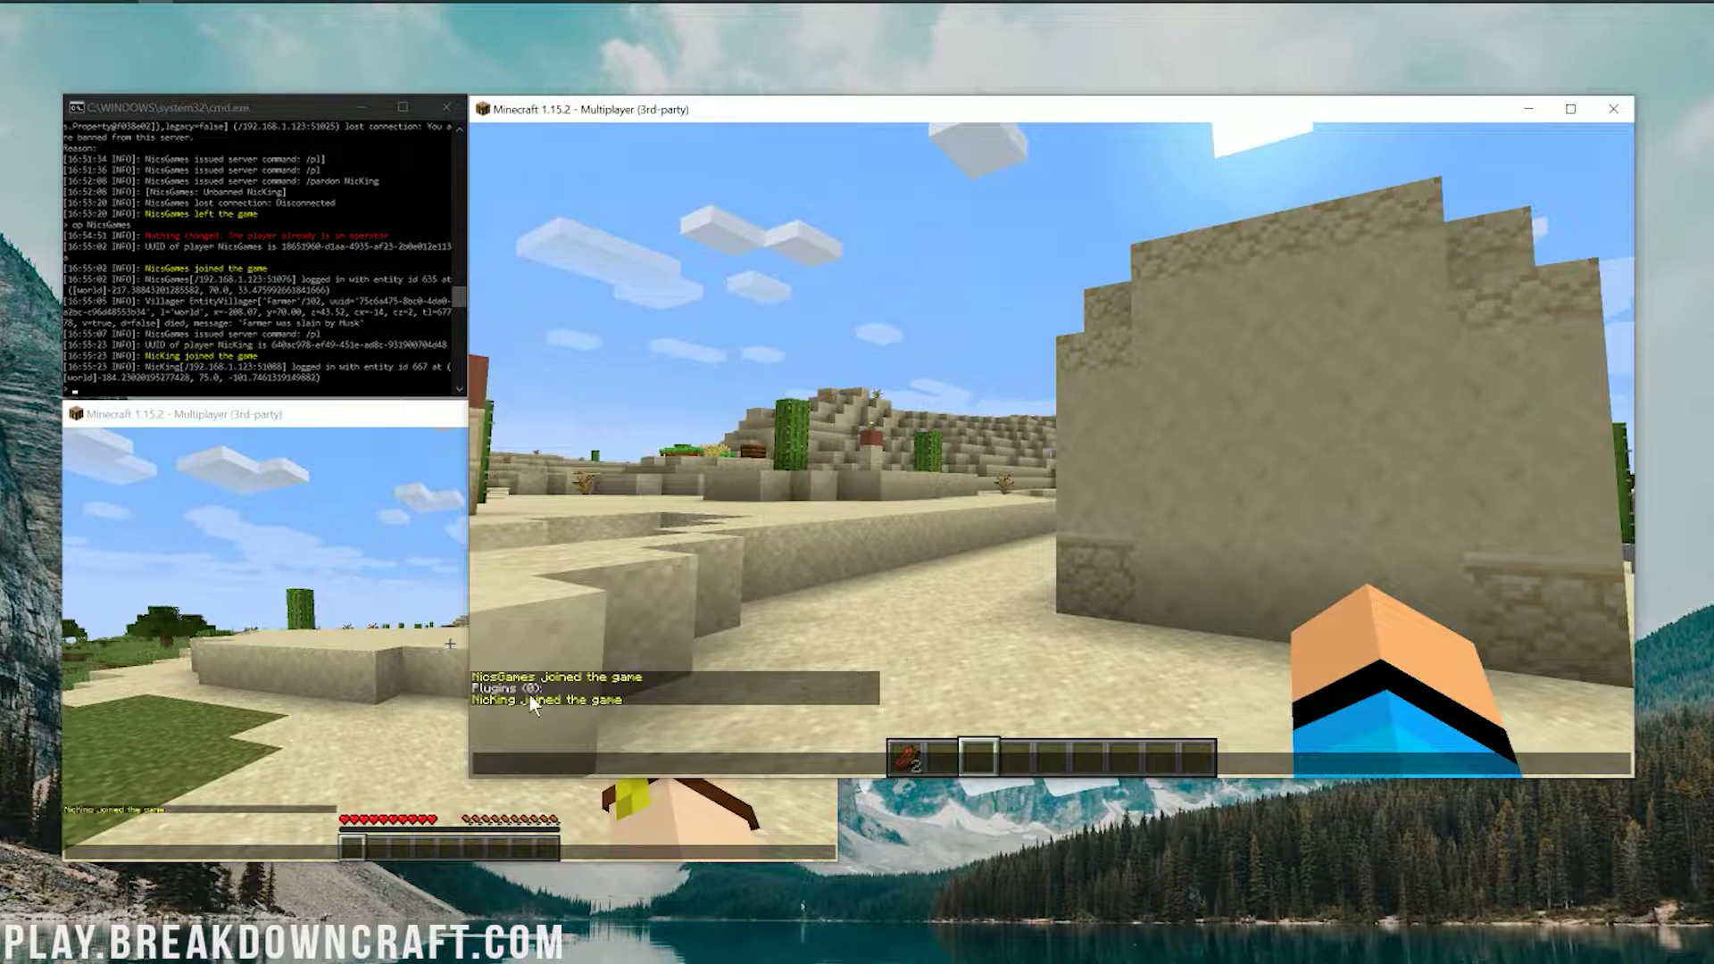
{"action": "key", "text": "Escape"}
{"action": "key", "text": "Tab"}
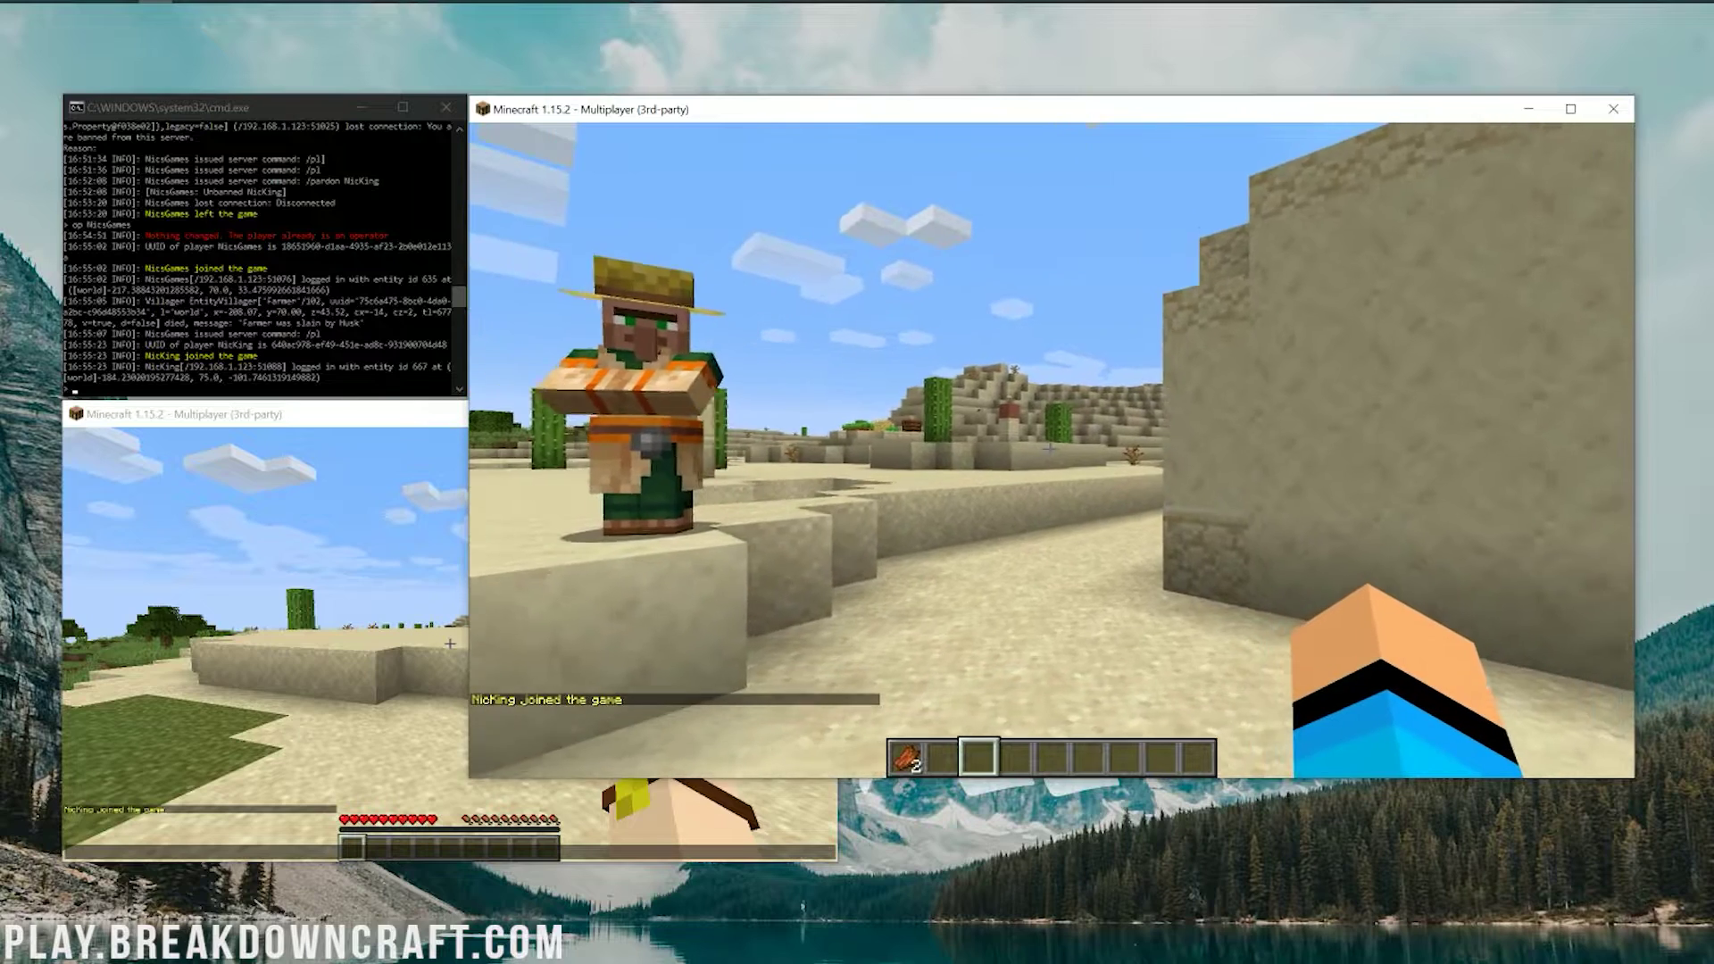
{"action": "key", "text": "t"}
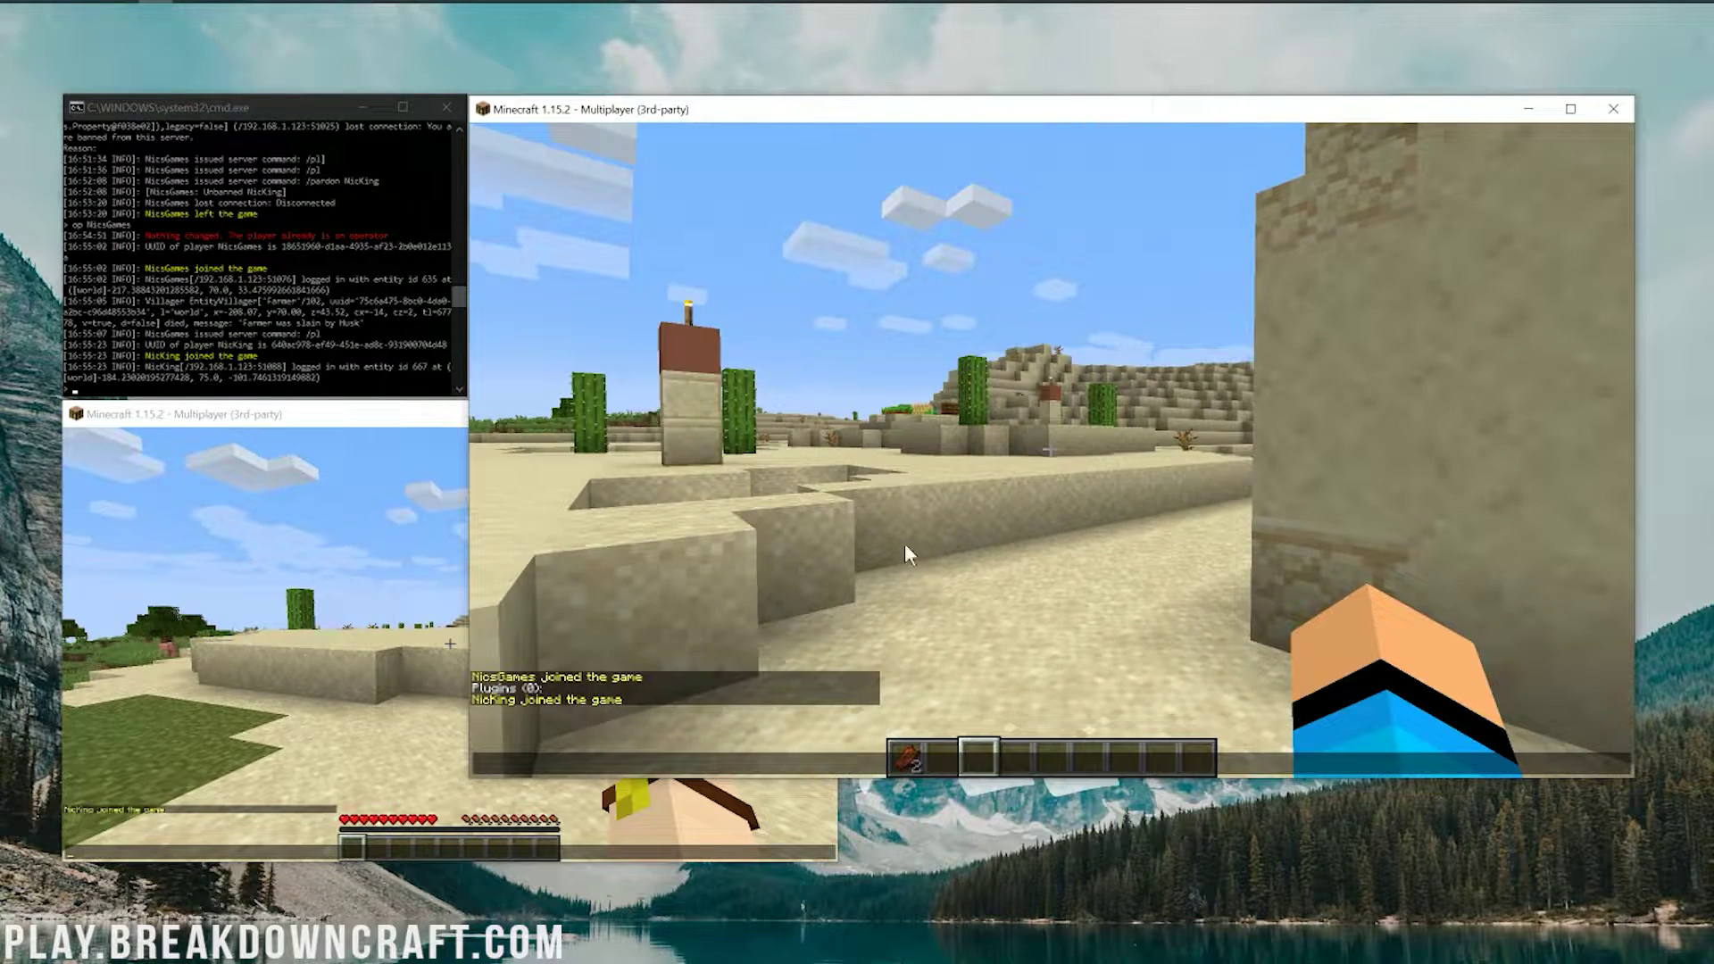
{"action": "type", "text": "/"}
{"action": "key", "text": "Escape"}
{"action": "type", "text": "ban "}
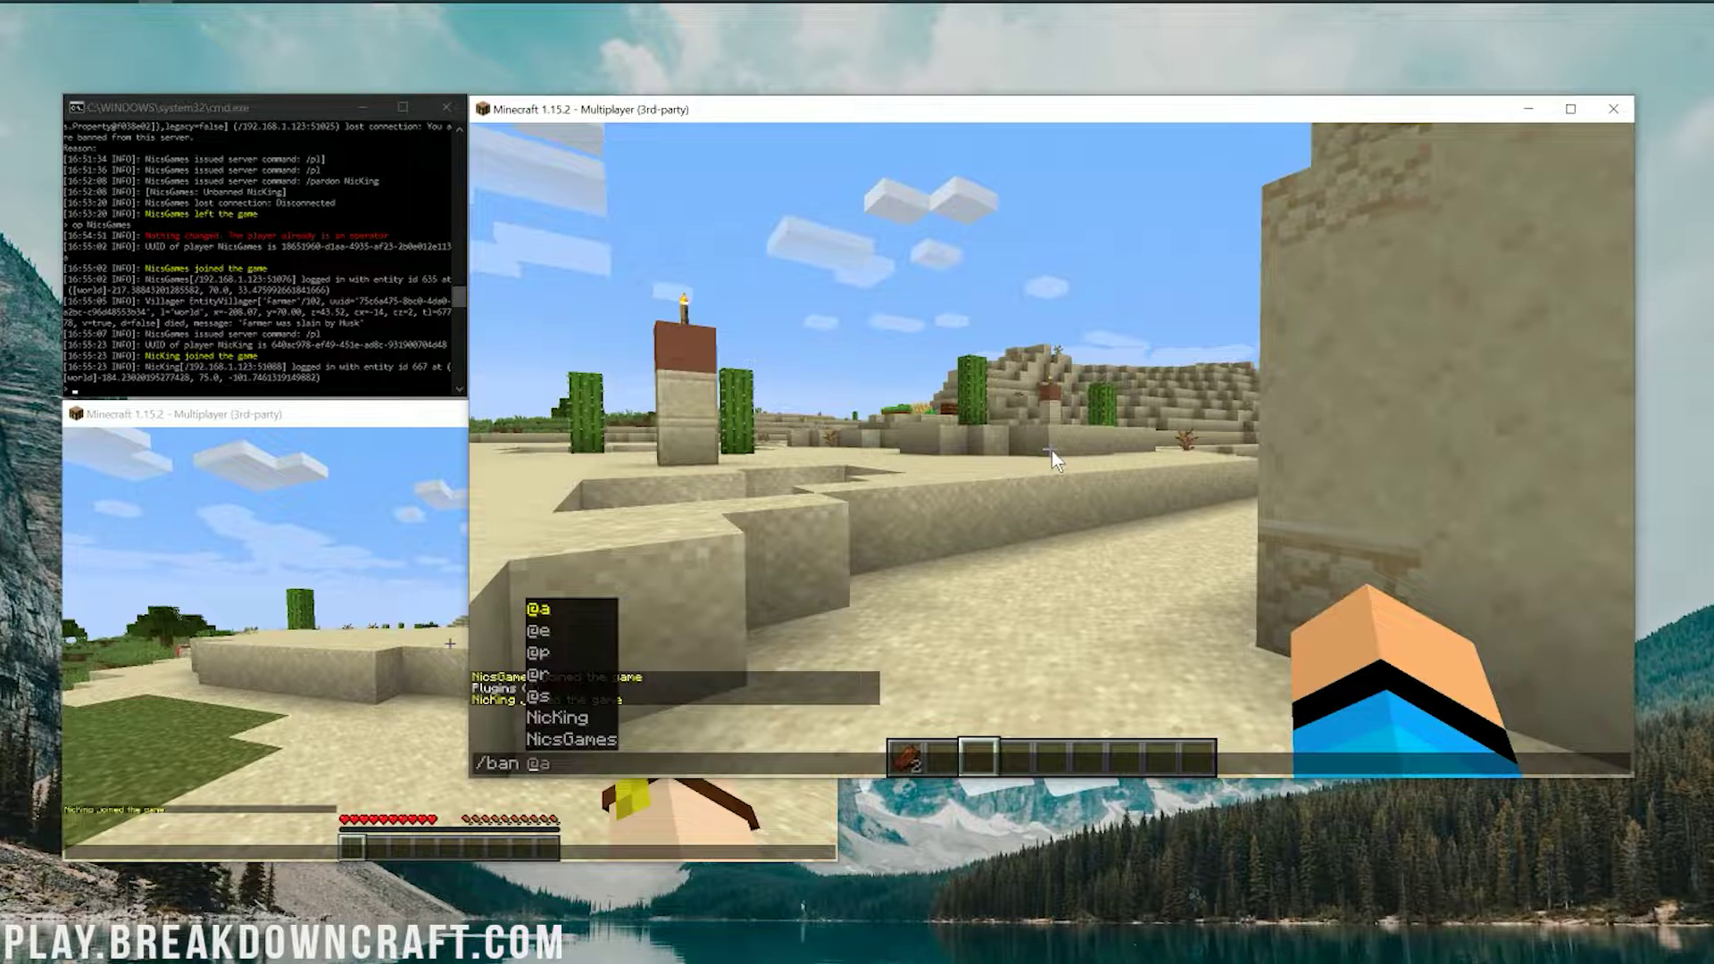
{"action": "type", "text": "NicKing"}
{"action": "key", "text": "Tab"}
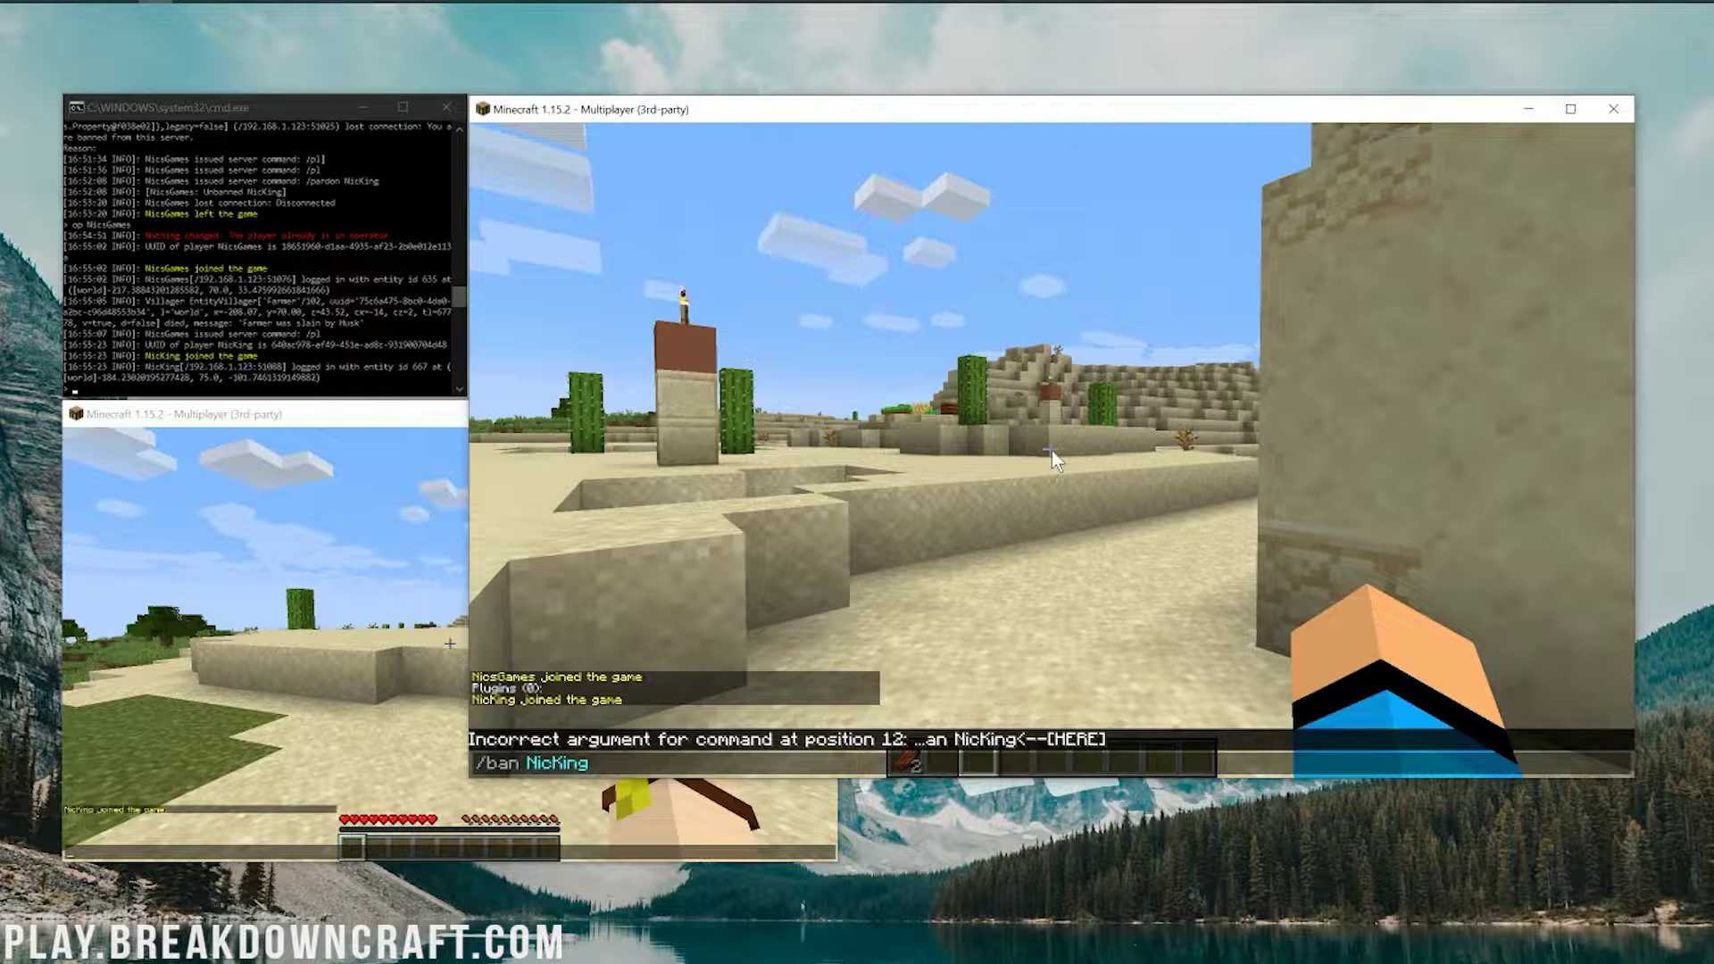
{"action": "type", "text": "For a"}
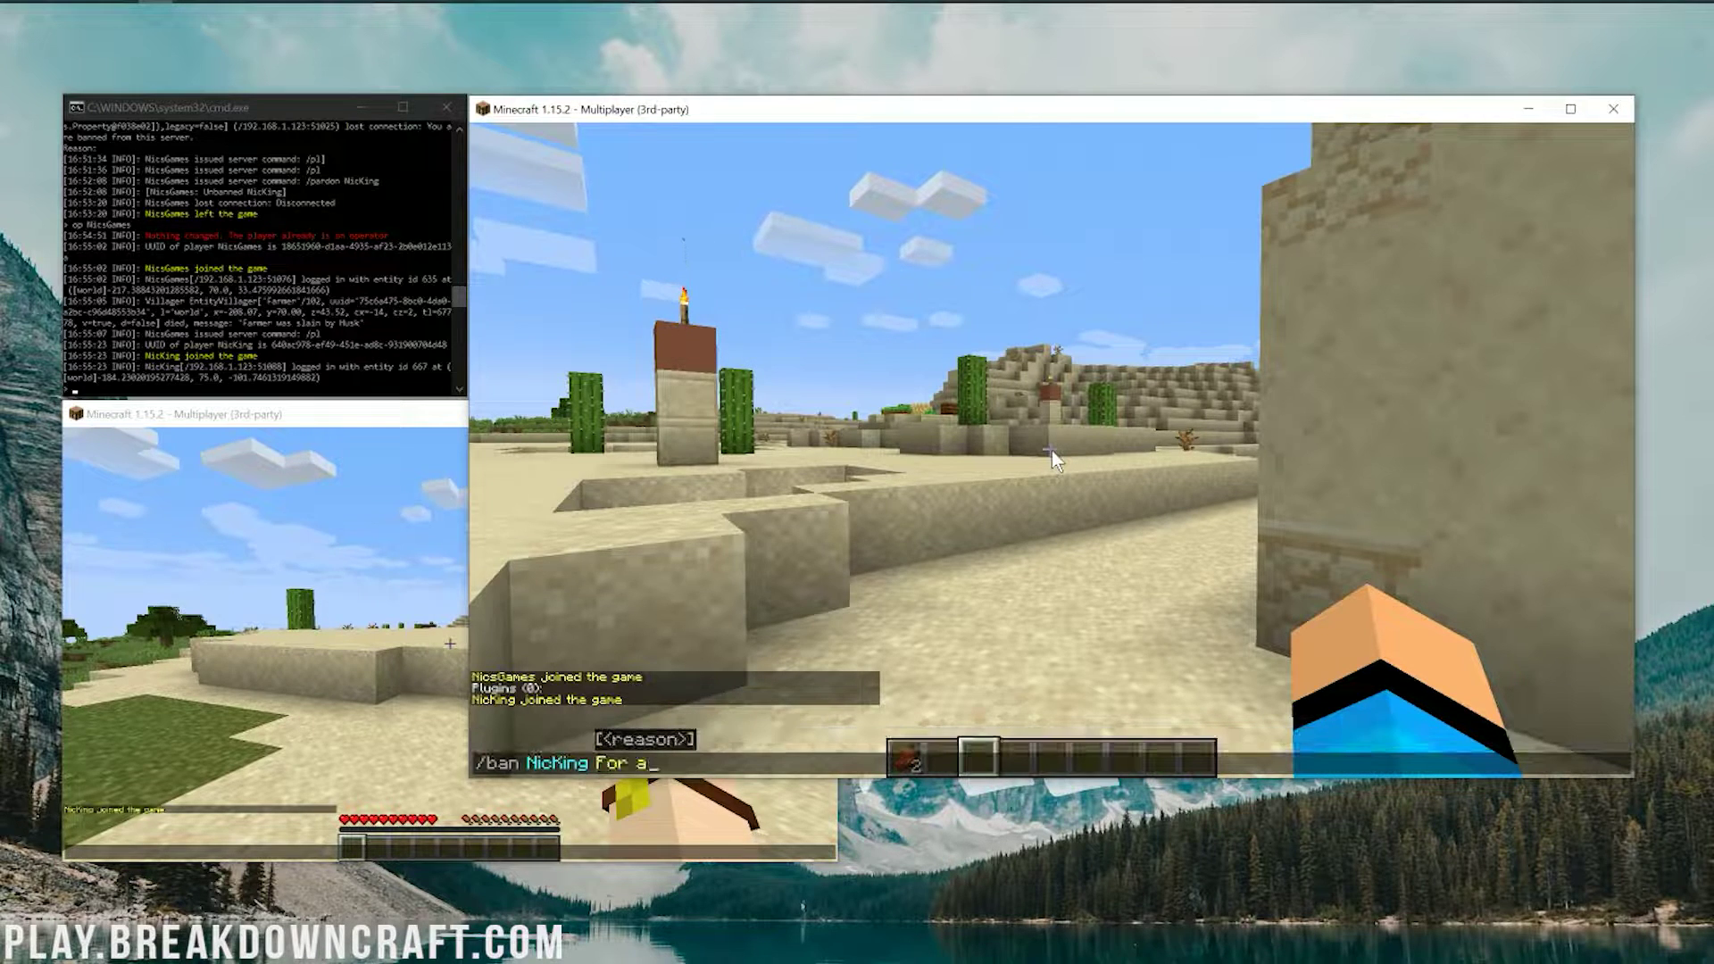
{"action": "type", "text": " tutorial"}
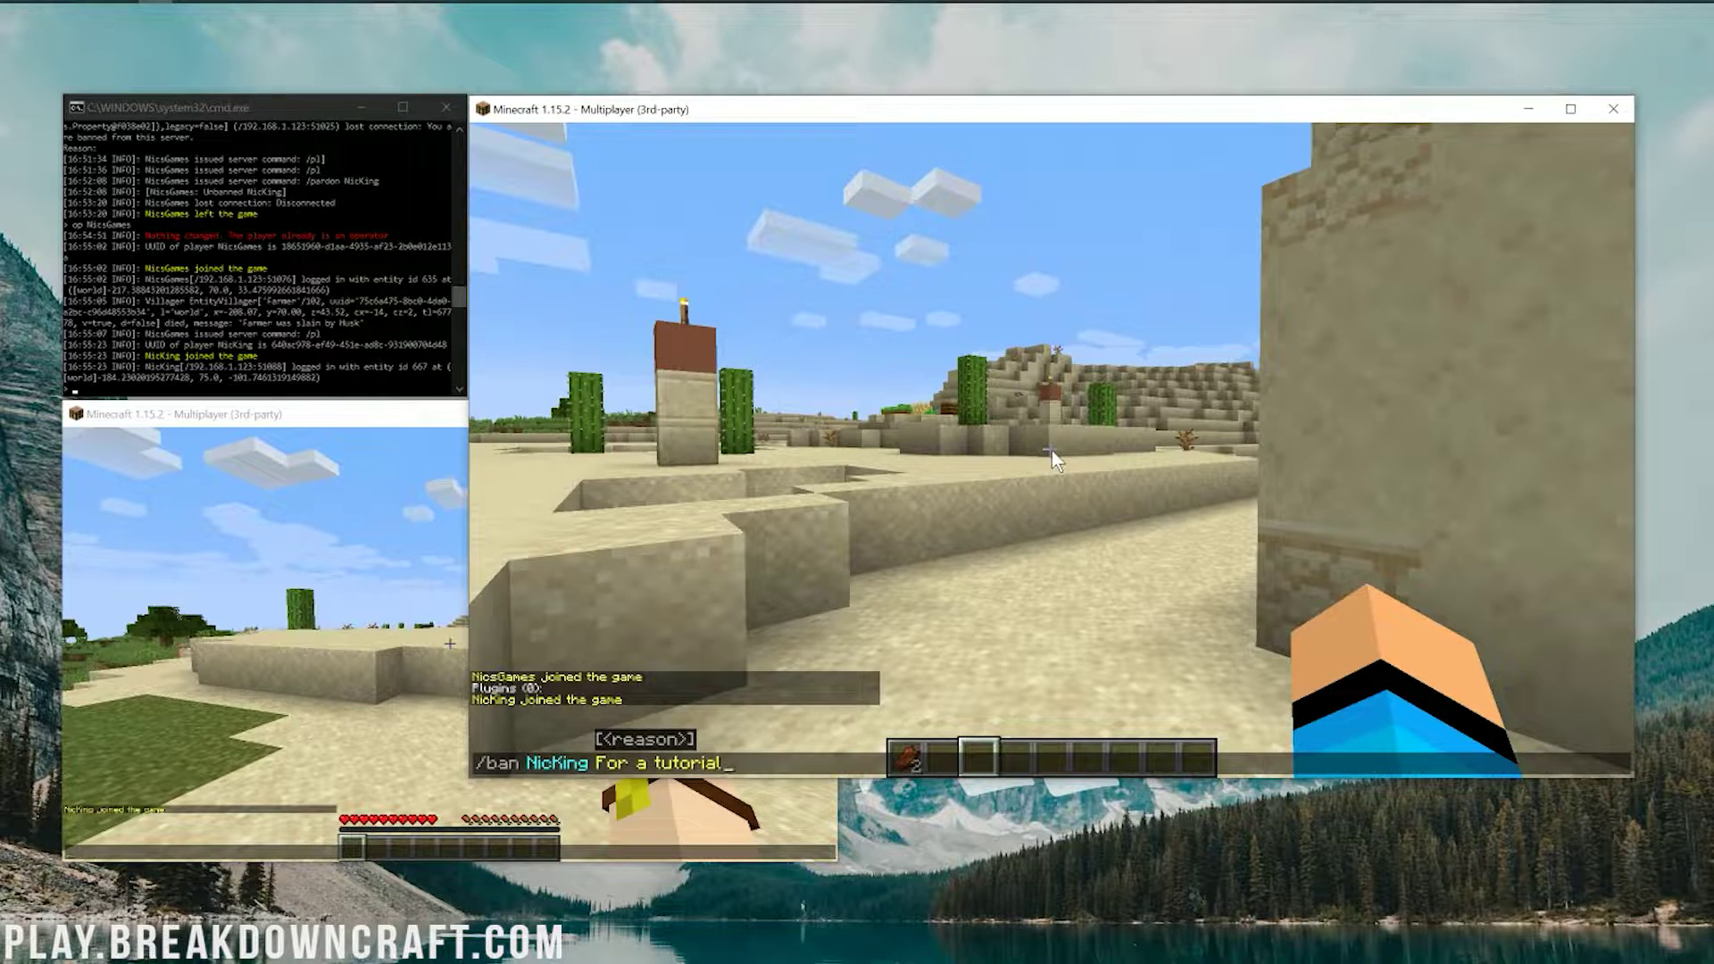
{"action": "key", "text": "Return"}
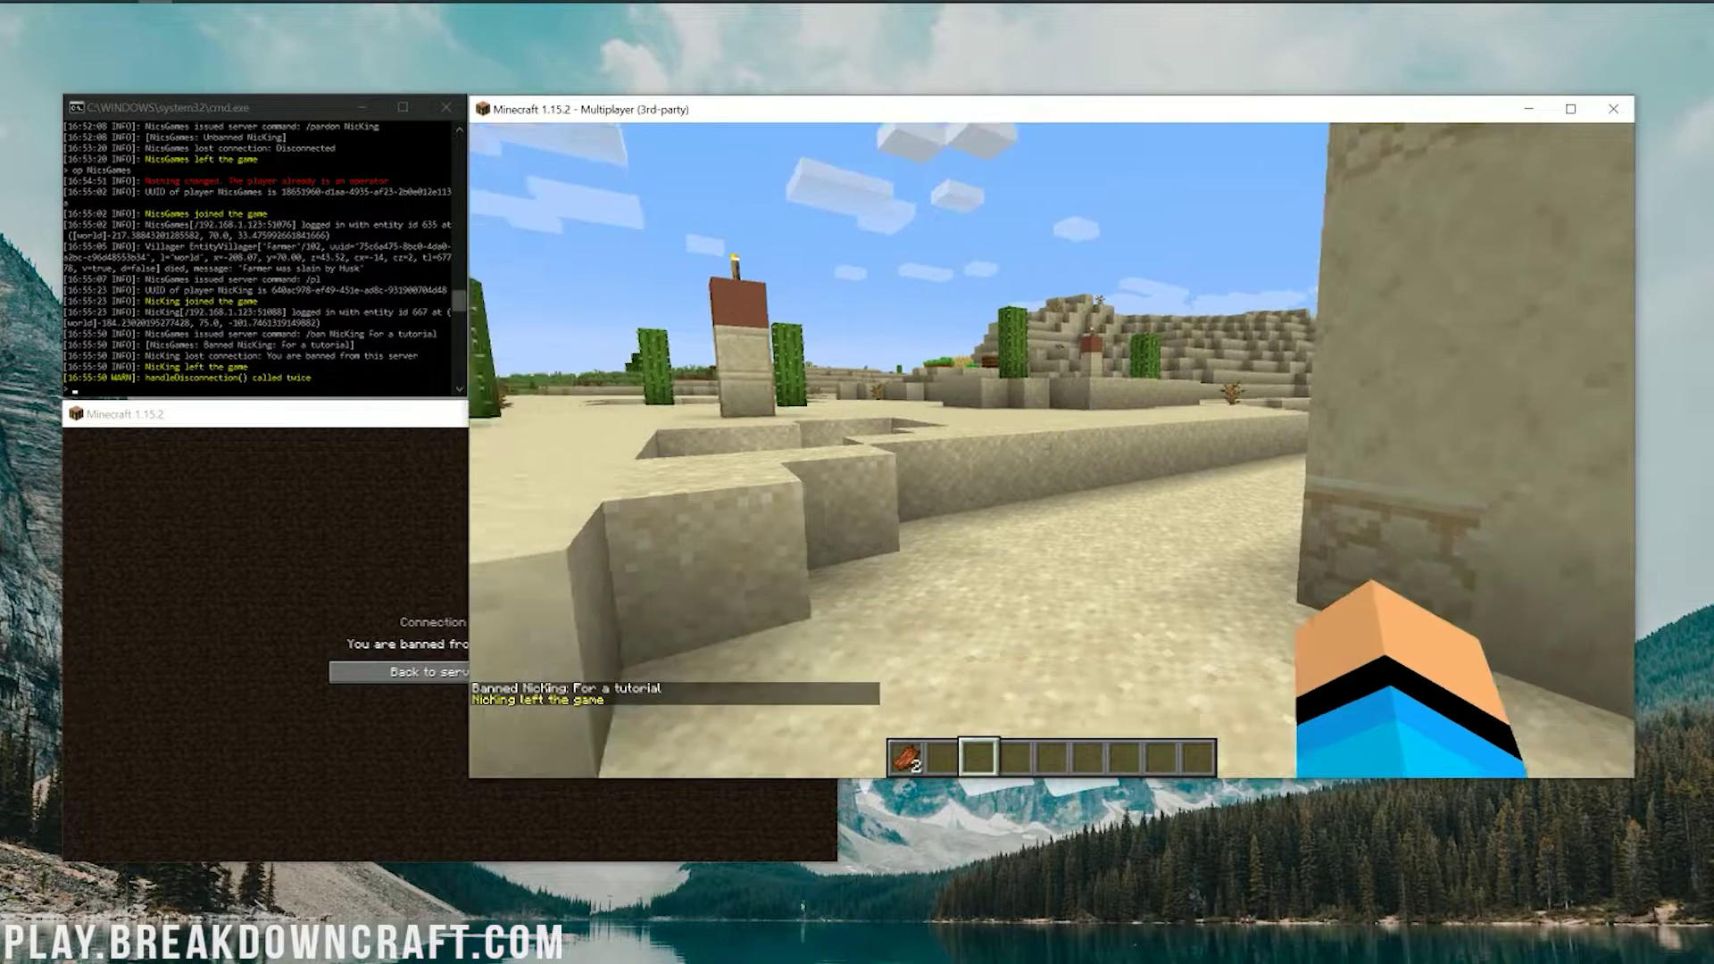
Try to rejoin the server at 192.168.1.123 from the second client through Direct Connect.
{"action": "key", "text": "t"}
{"action": "left_click", "coordinate": [417, 501]}
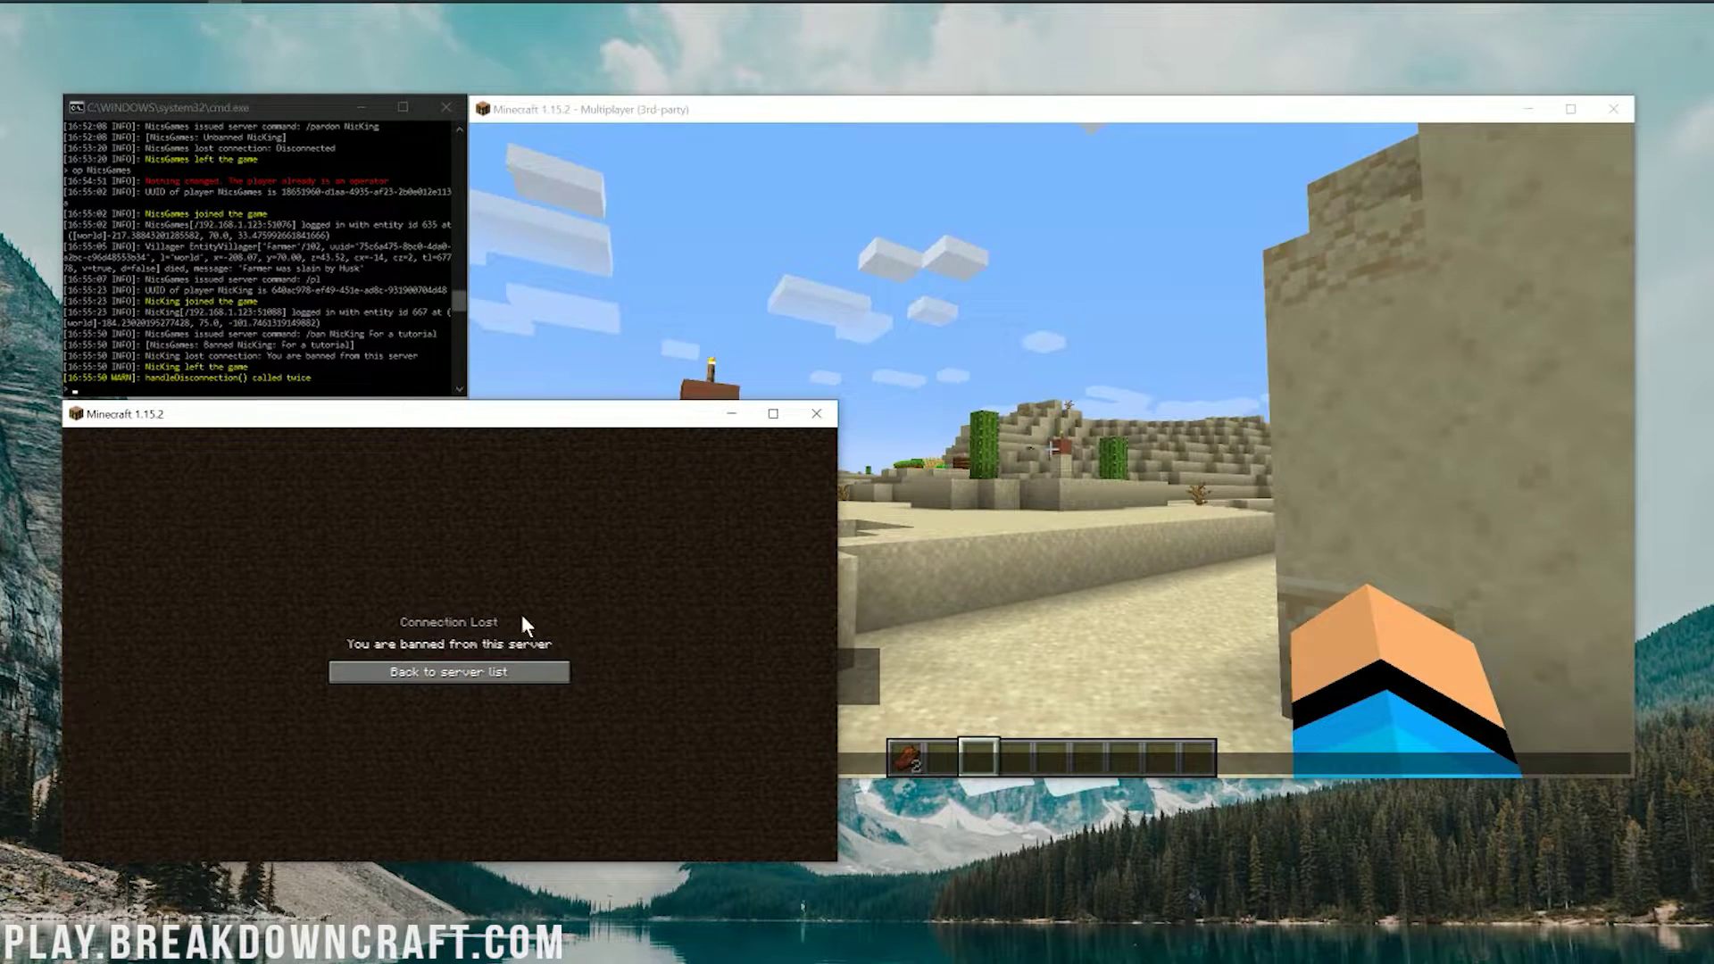
{"action": "left_click", "coordinate": [466, 678]}
{"action": "left_click", "coordinate": [468, 809]}
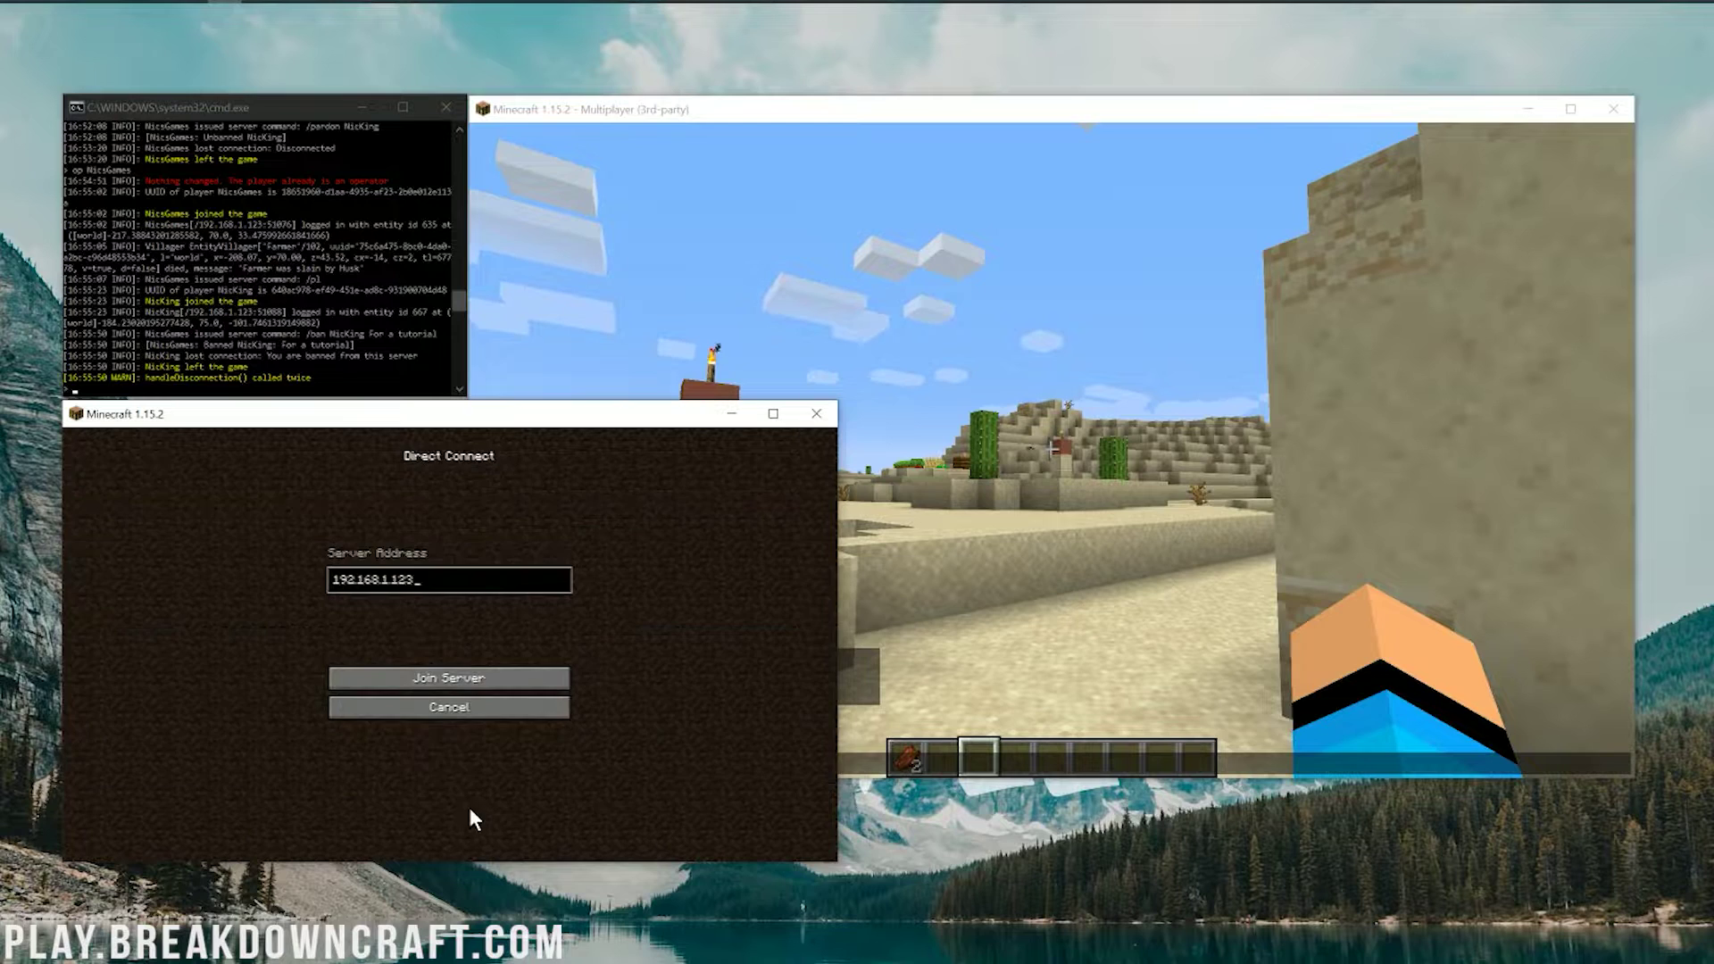
{"action": "left_click", "coordinate": [449, 681]}
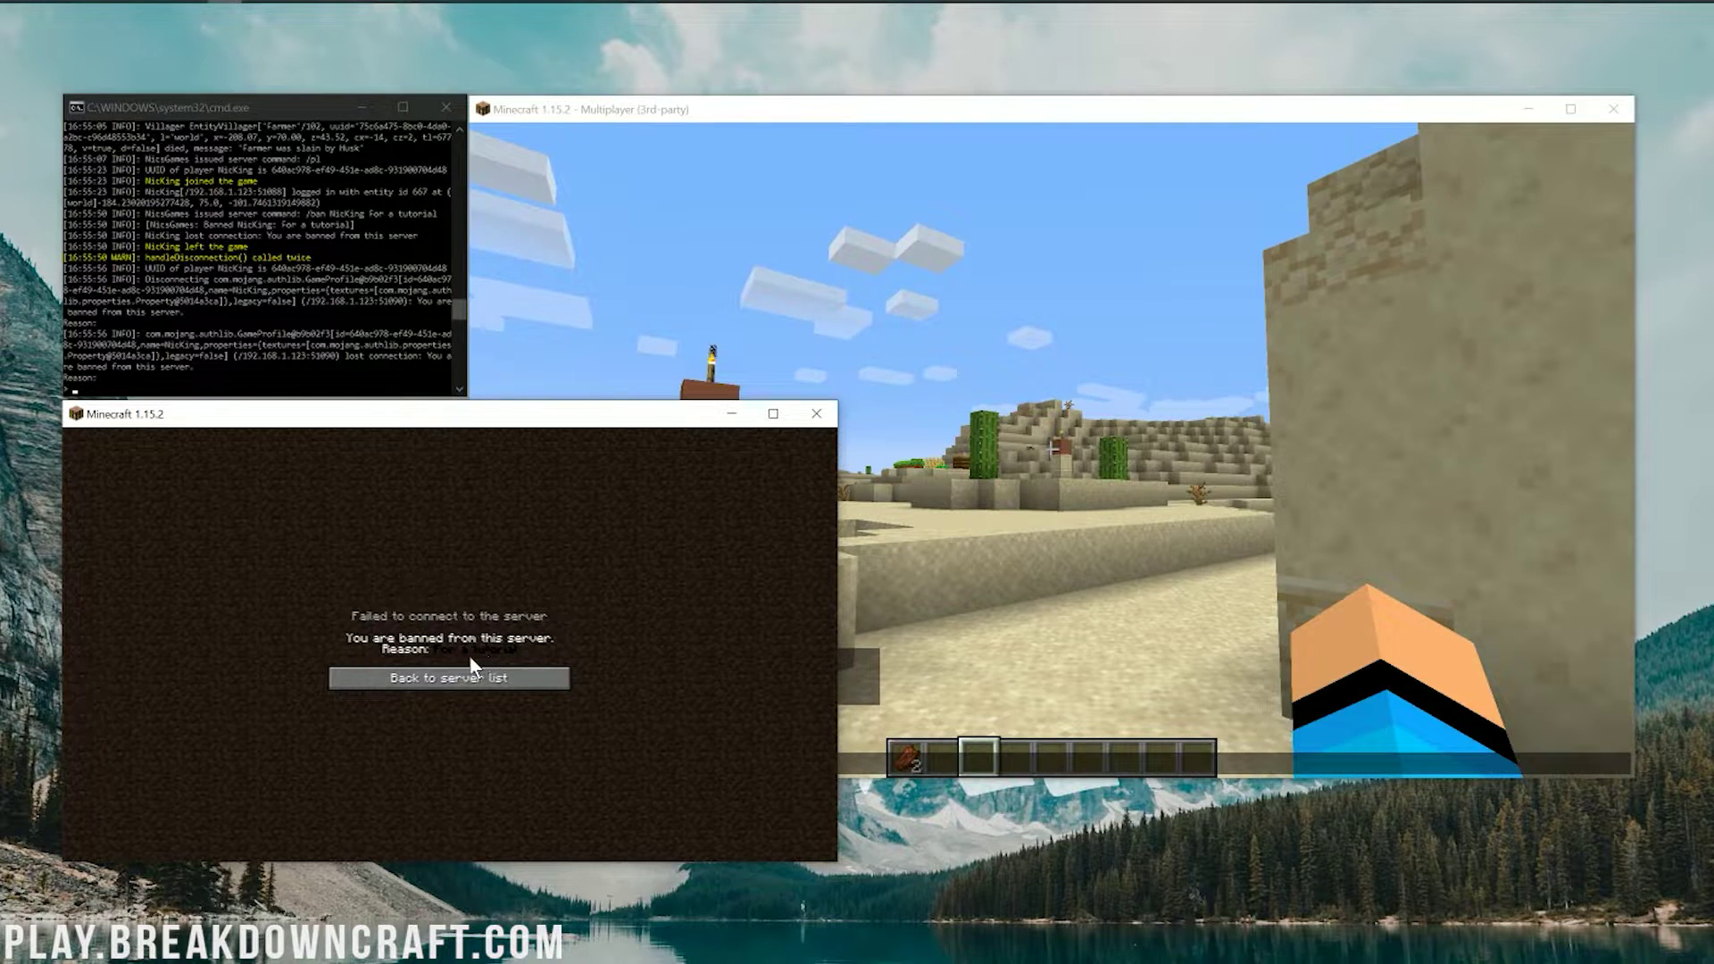
Unban the player NicKing from the first client's chat with the /pardon command.
{"action": "left_click", "coordinate": [960, 611]}
{"action": "key", "text": "t"}
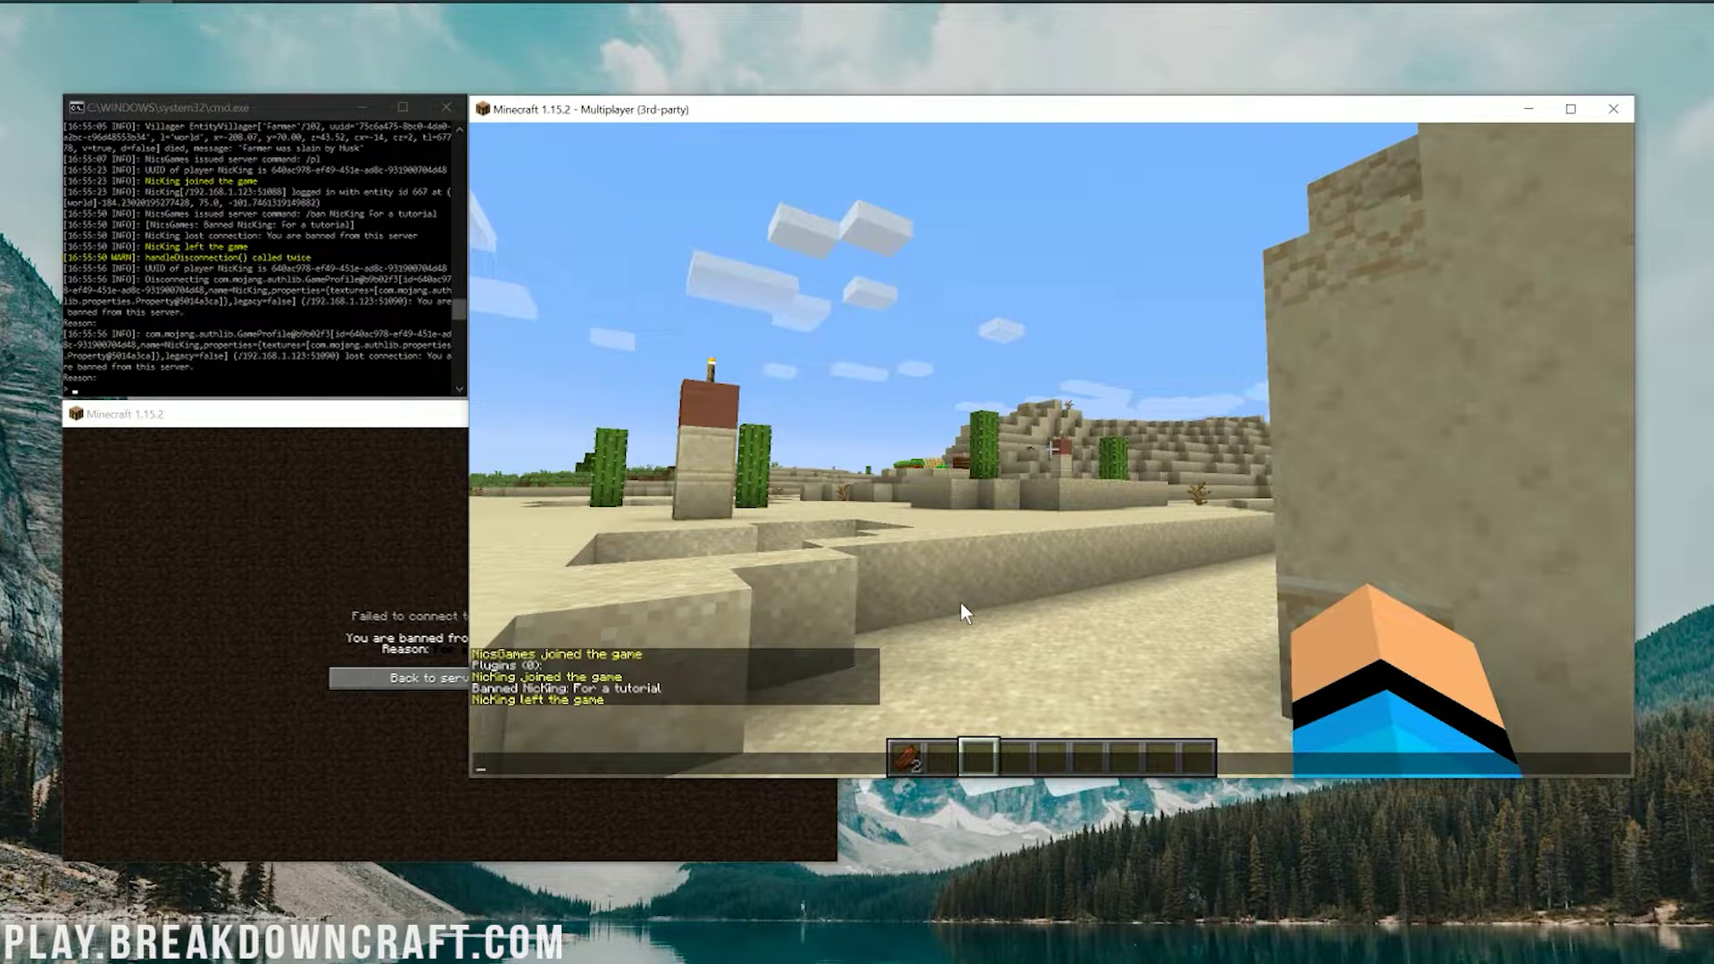
{"action": "type", "text": "/unban"}
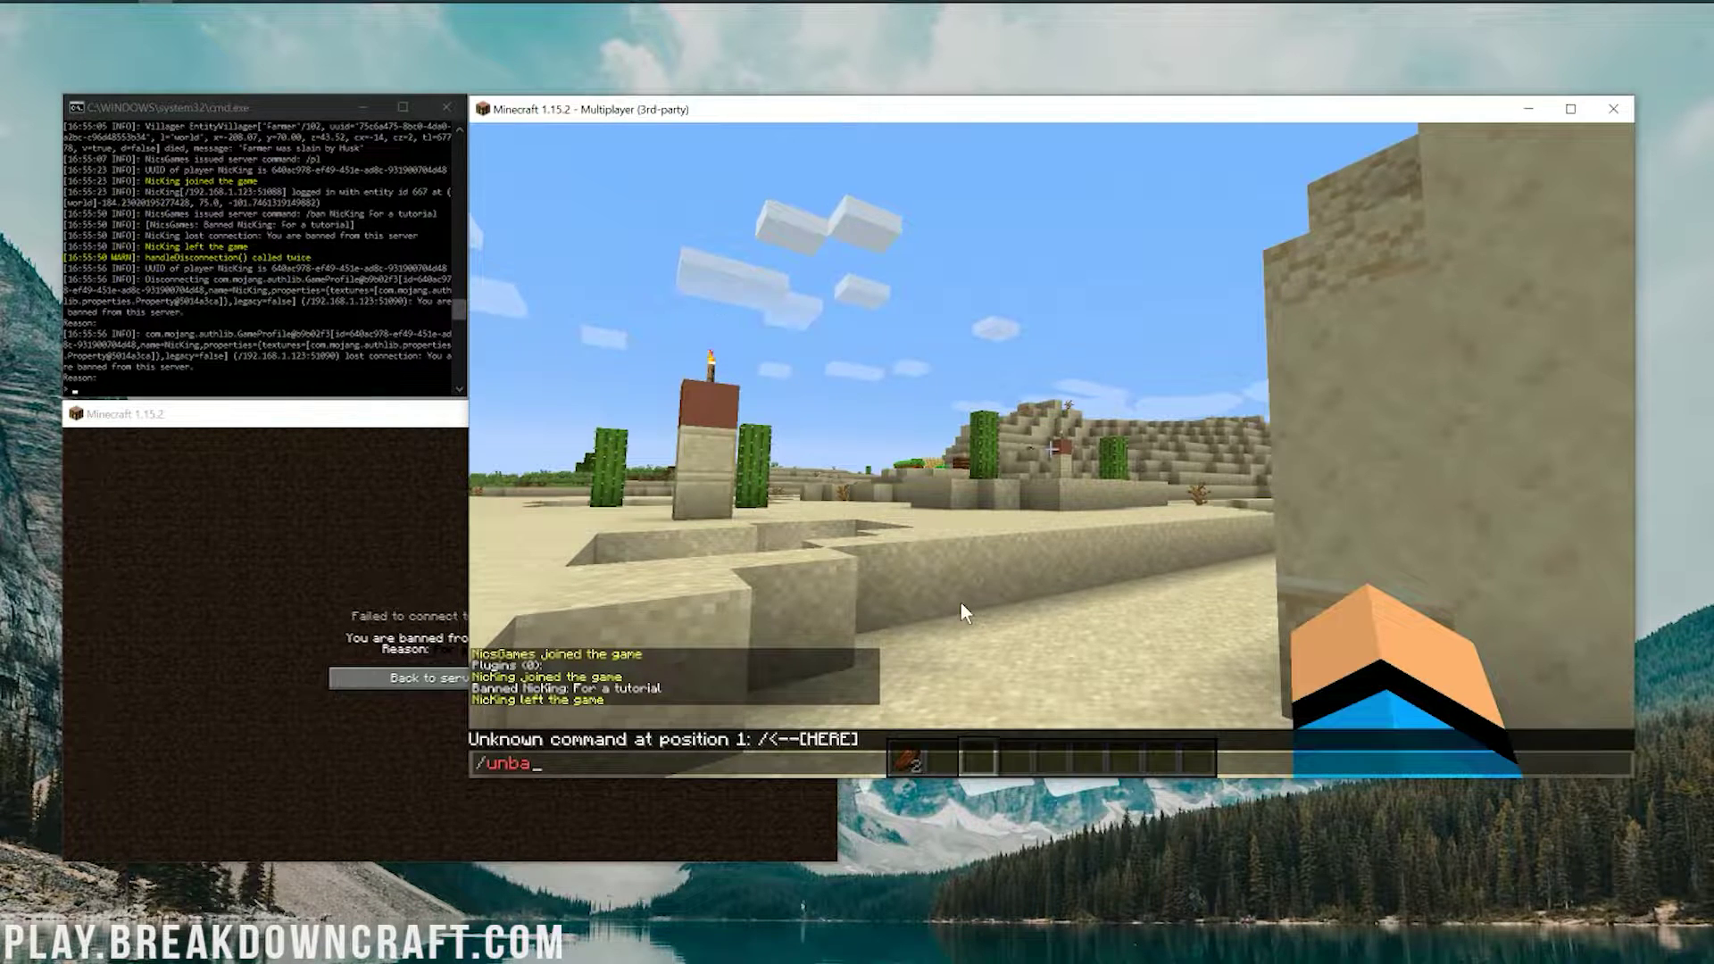
{"action": "key", "text": "BackSpace"}
{"action": "key", "text": "BackSpace"}
{"action": "key", "text": "BackSpace"}
{"action": "key", "text": "BackSpace"}
{"action": "type", "text": "pardon "}
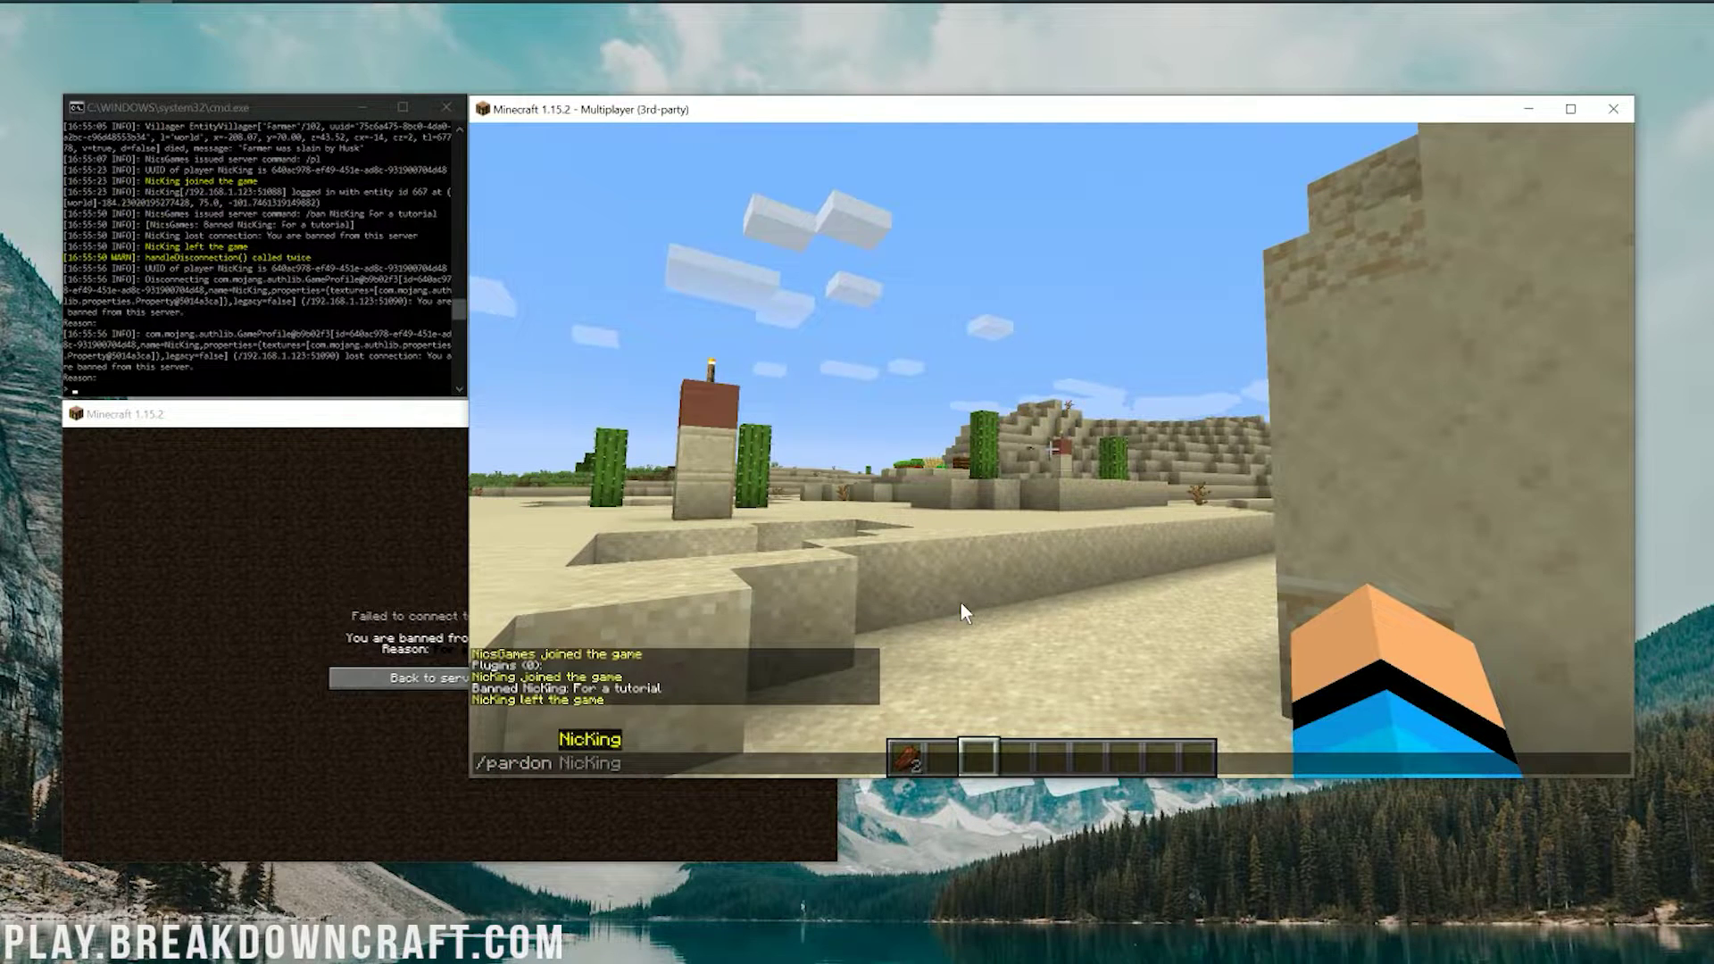
{"action": "type", "text": "NicKing"}
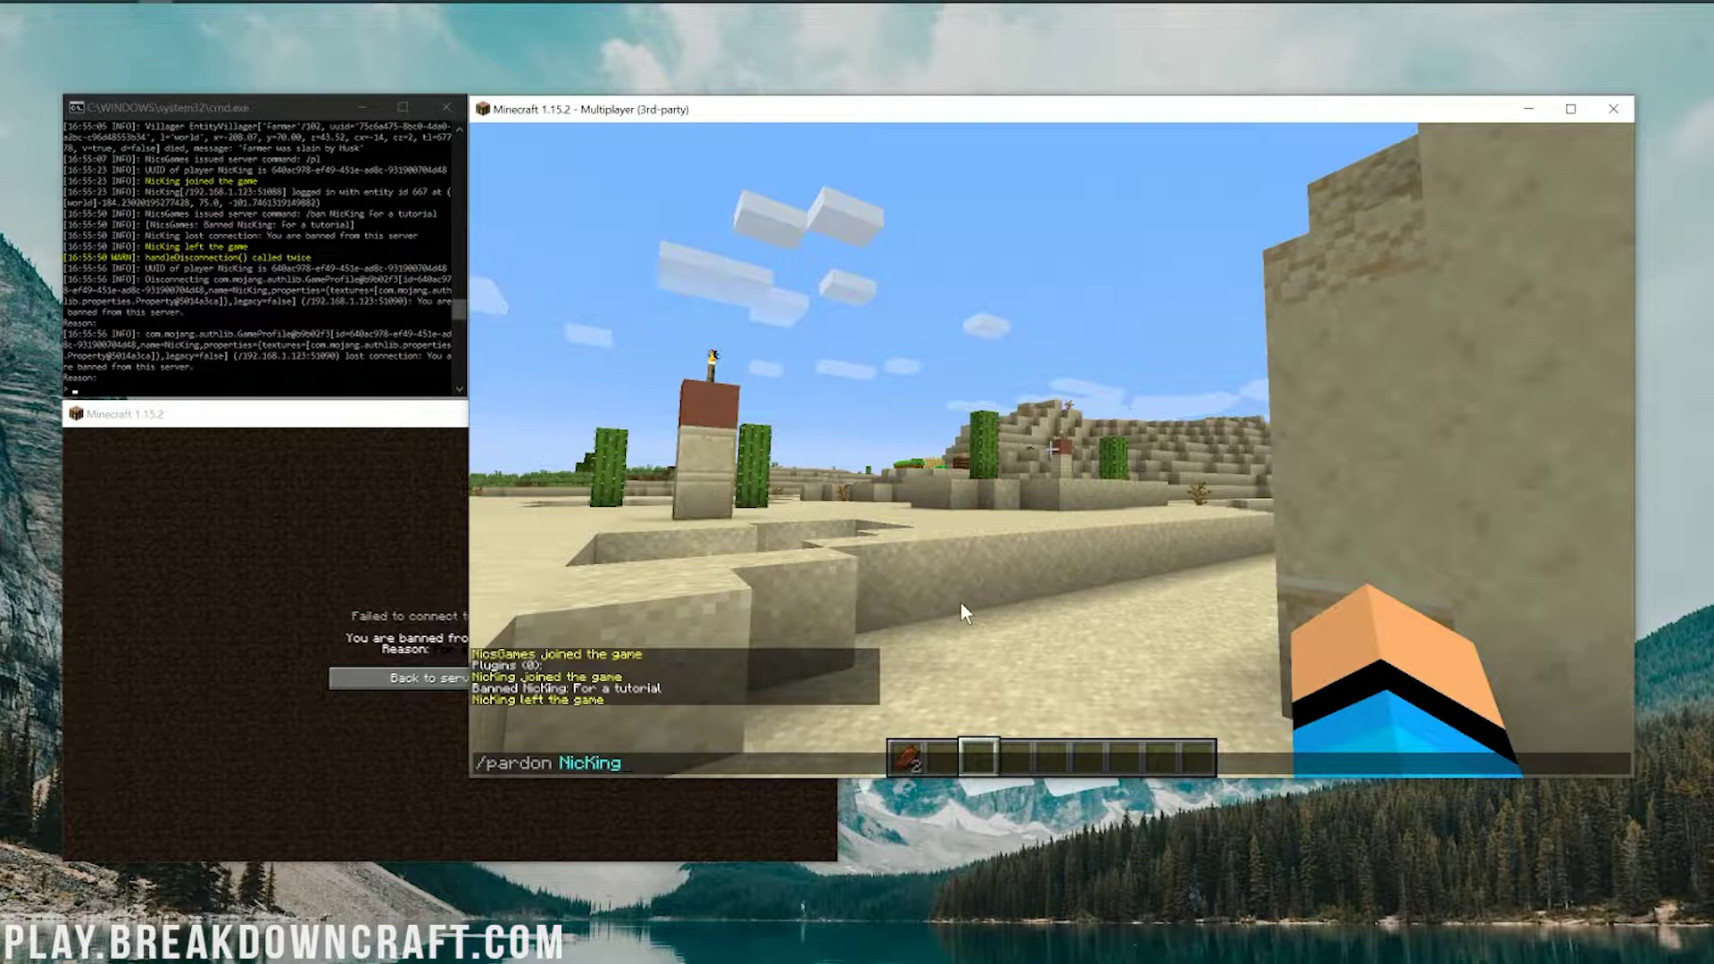
{"action": "key", "text": "Return"}
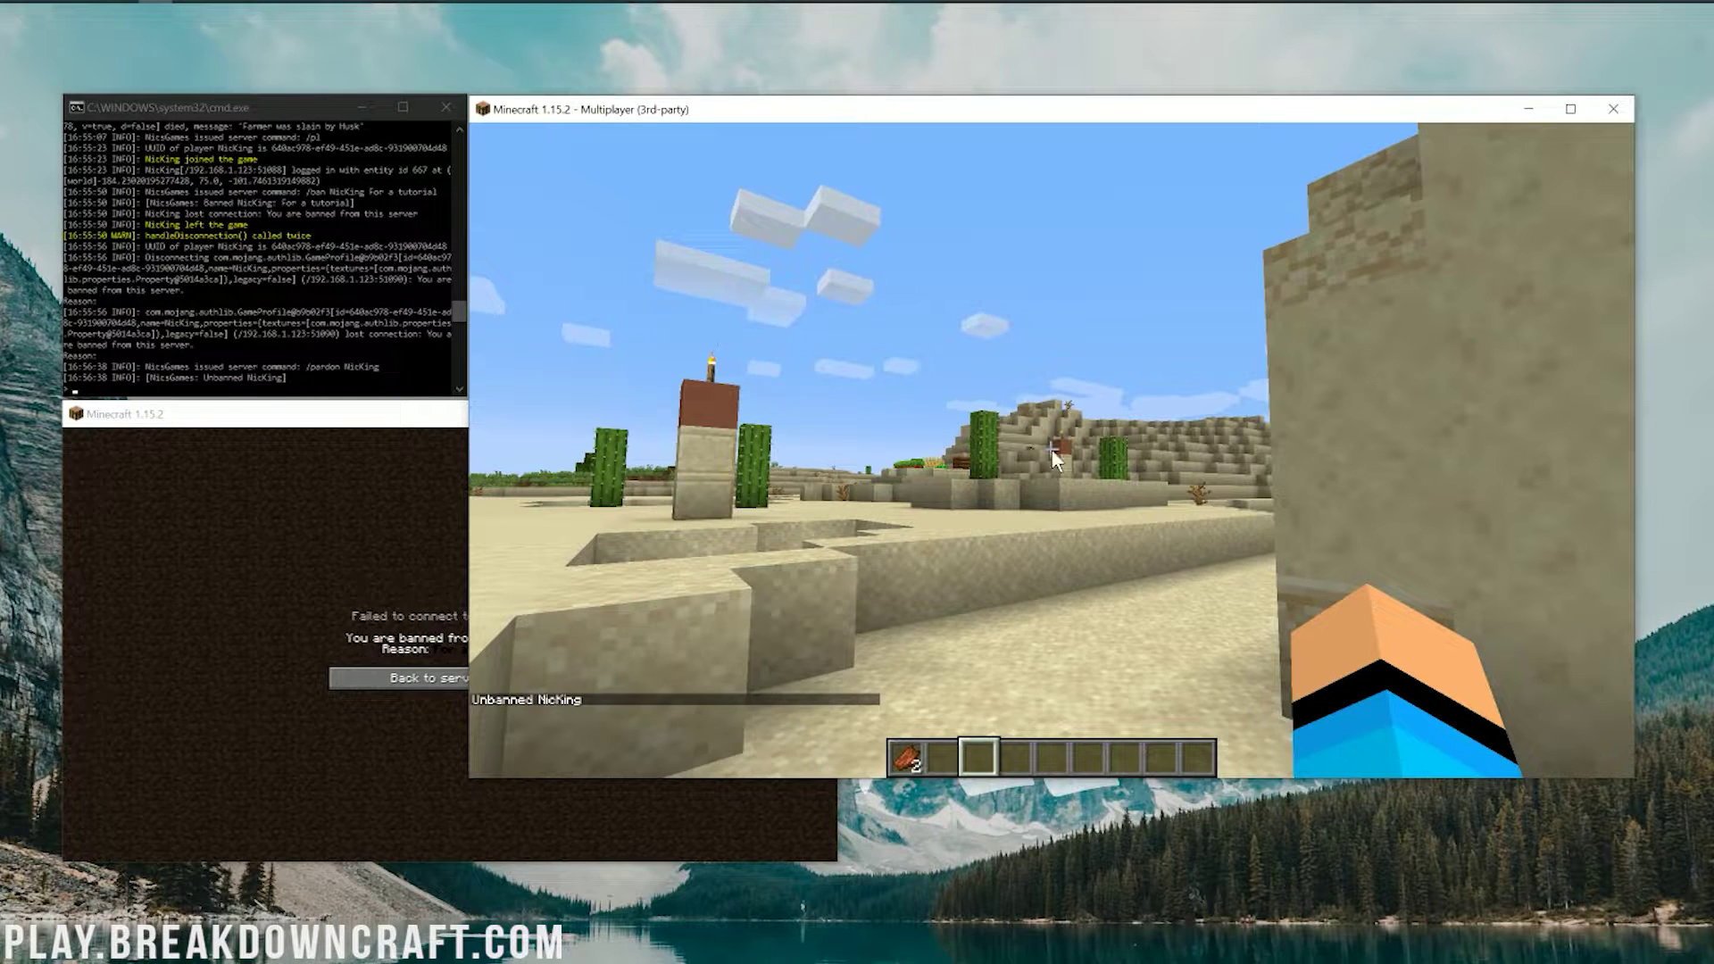
Rejoin the server at 192.168.1.123 from the second client through Direct Connect and return to the first client's game.
{"action": "key", "text": "t"}
{"action": "left_click", "coordinate": [303, 559]}
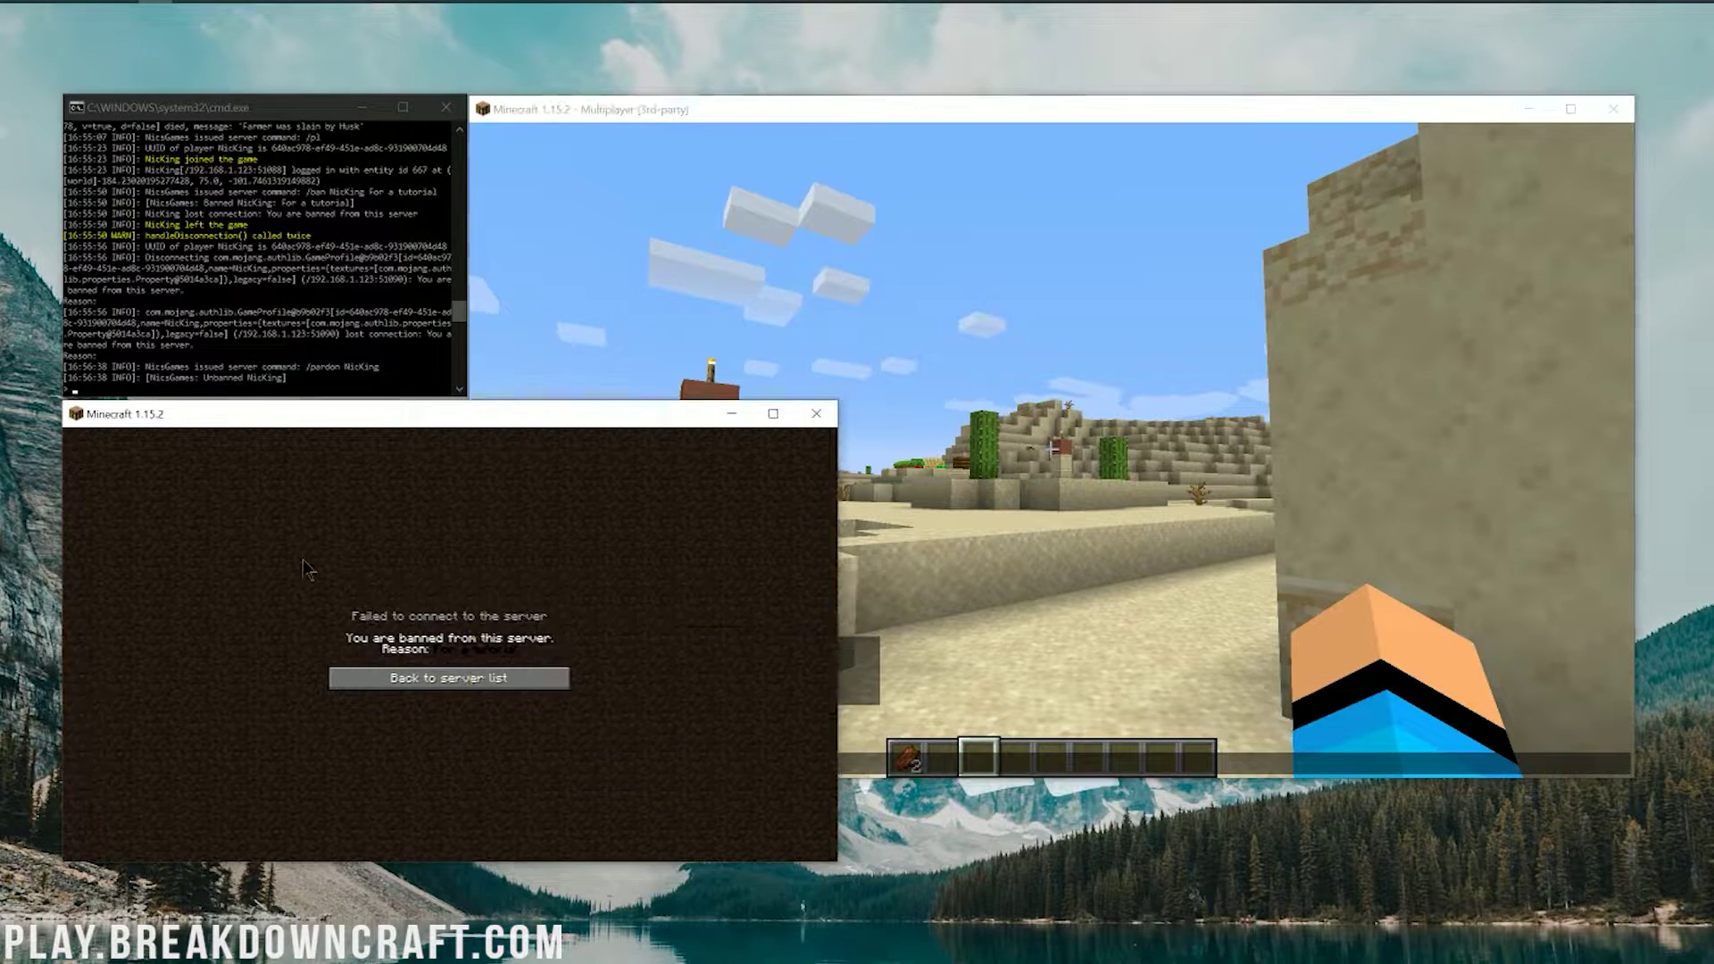
{"action": "left_click", "coordinate": [474, 678]}
{"action": "left_click", "coordinate": [457, 808]}
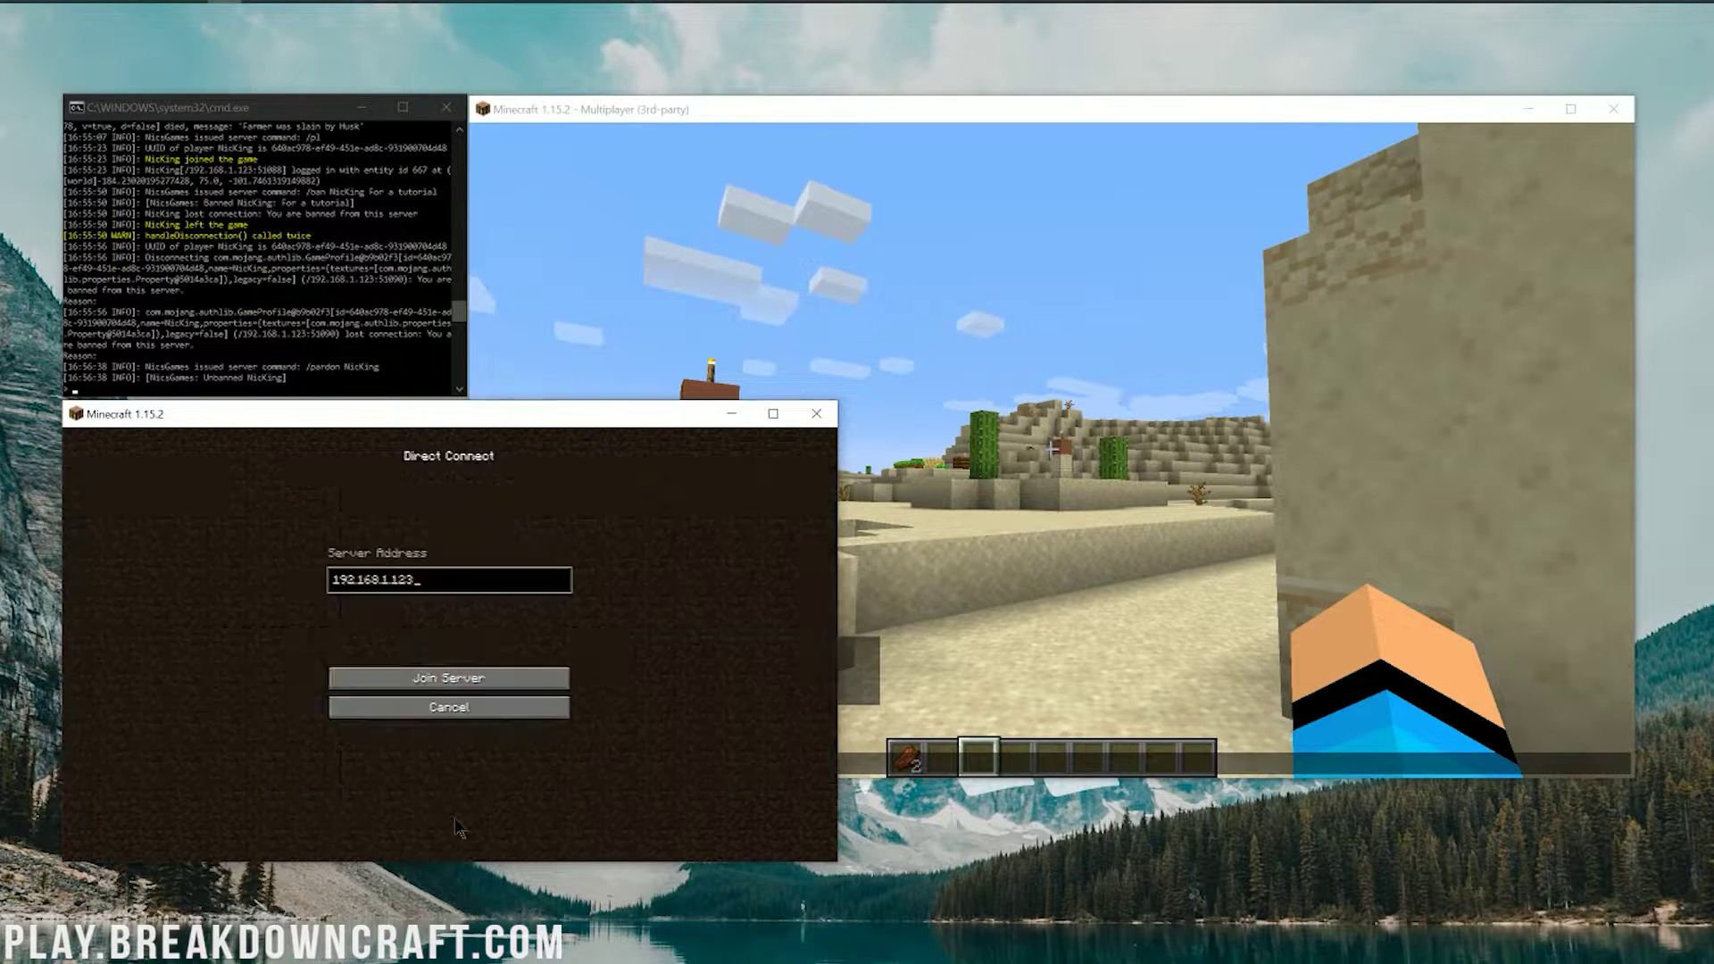
{"action": "left_click", "coordinate": [449, 678]}
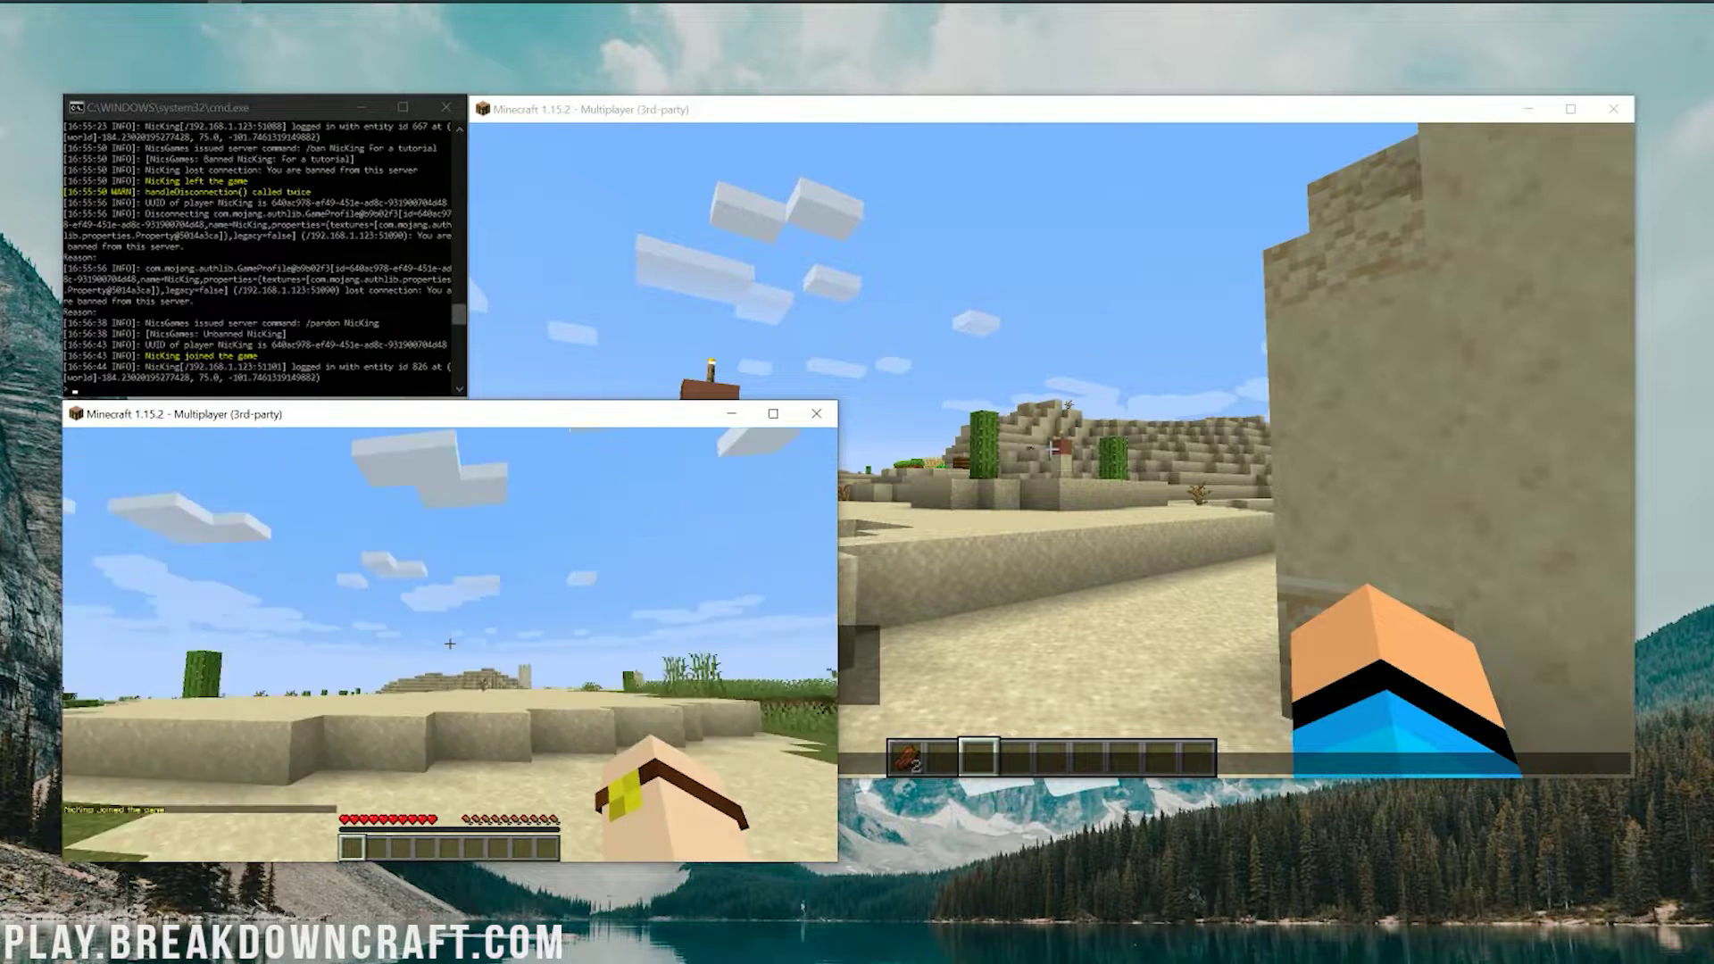
{"action": "key", "text": "t"}
{"action": "left_click", "coordinate": [1181, 613]}
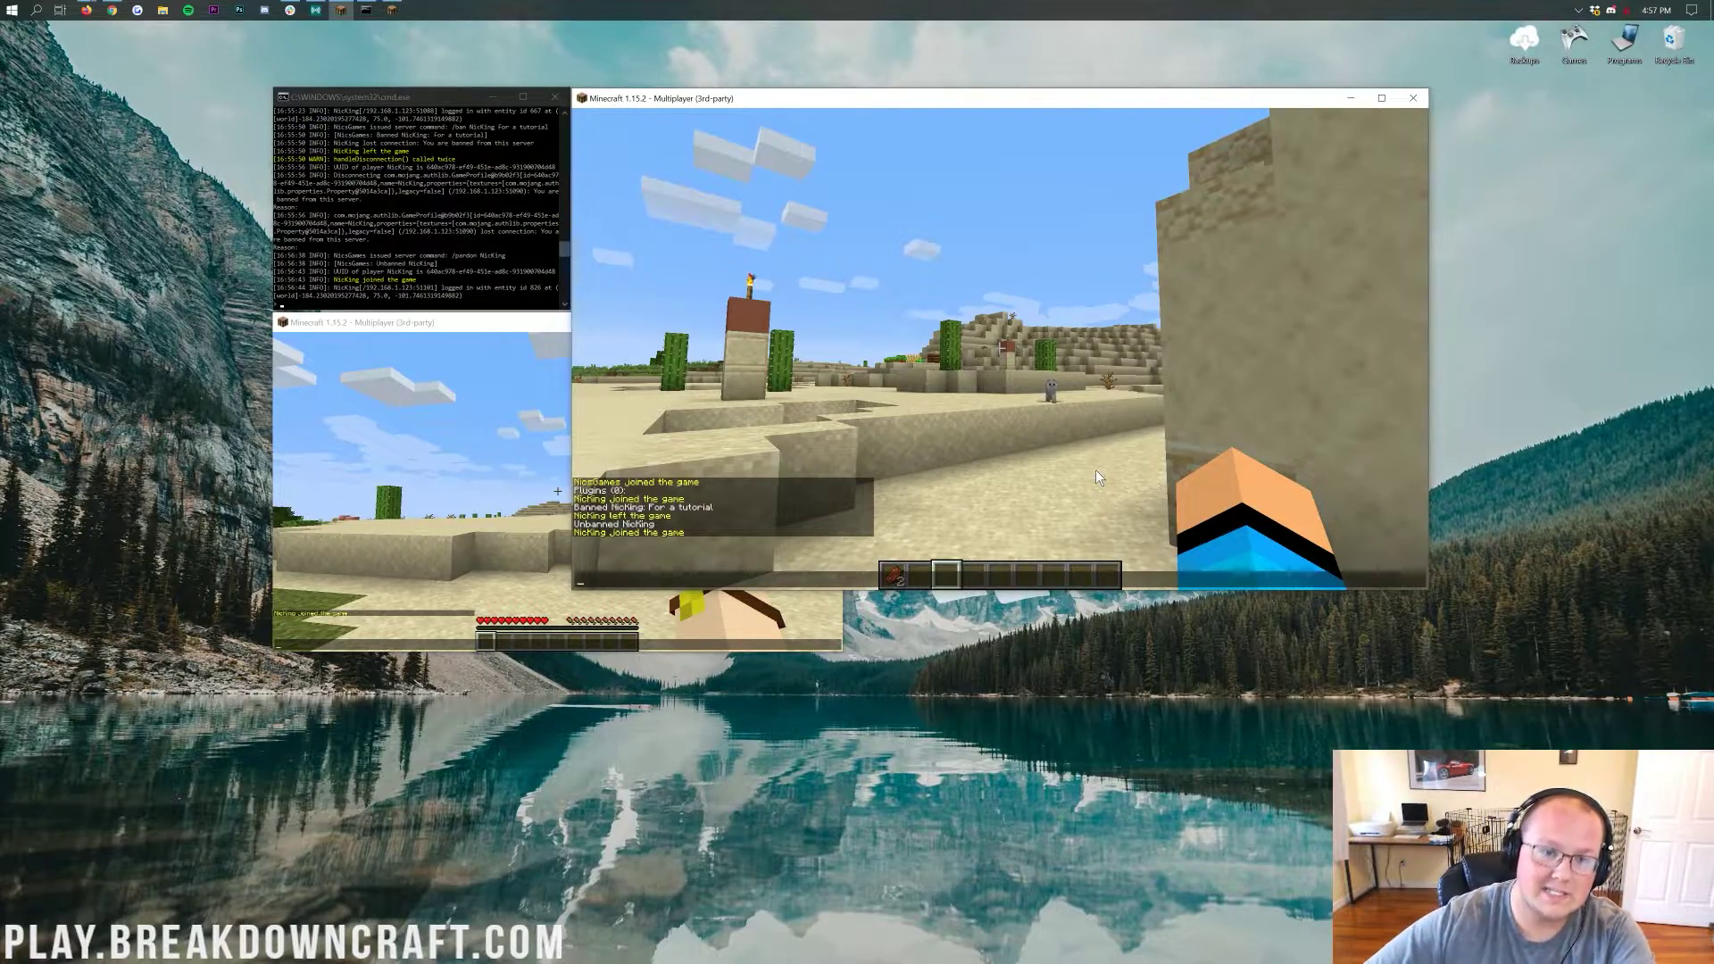
Switch to Chrome, follow the EssentialsX article's download link to SpigotMC, and download EssentialsX 2.17.2.
{"action": "left_click", "coordinate": [111, 10]}
{"action": "scroll", "coordinate": [534, 454], "scroll_direction": "up", "scroll_amount": 10}
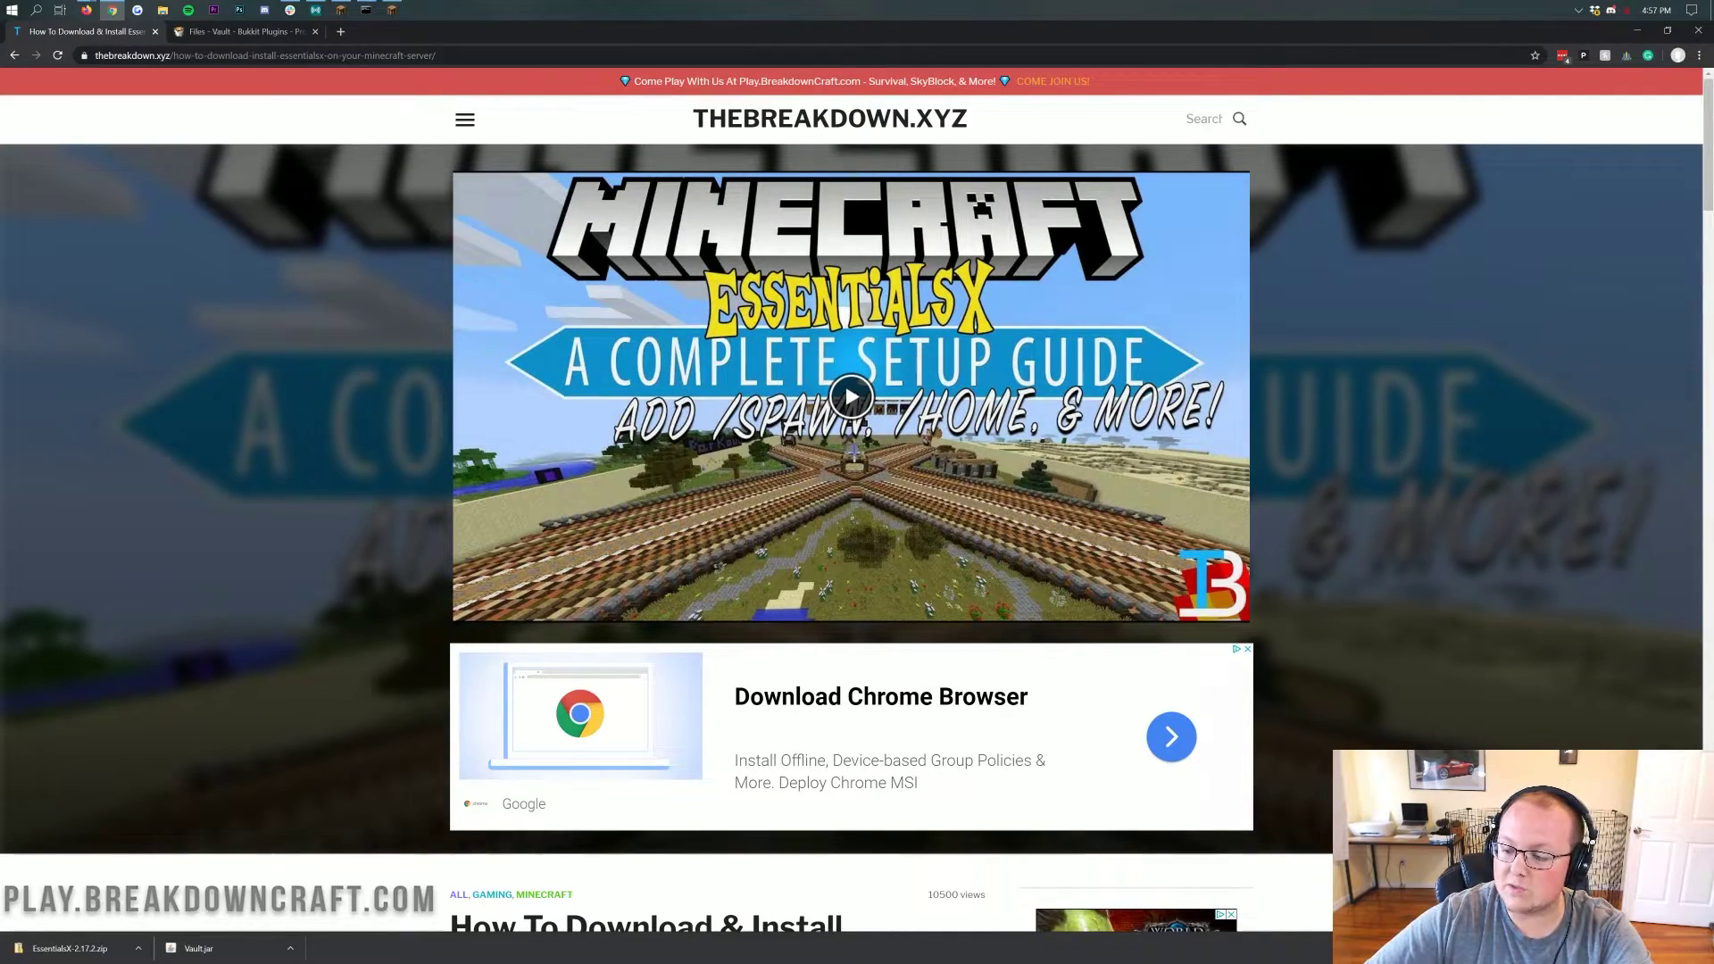
{"action": "scroll", "coordinate": [857, 482], "scroll_direction": "down", "scroll_amount": 4}
{"action": "scroll", "coordinate": [857, 482], "scroll_direction": "up", "scroll_amount": 4}
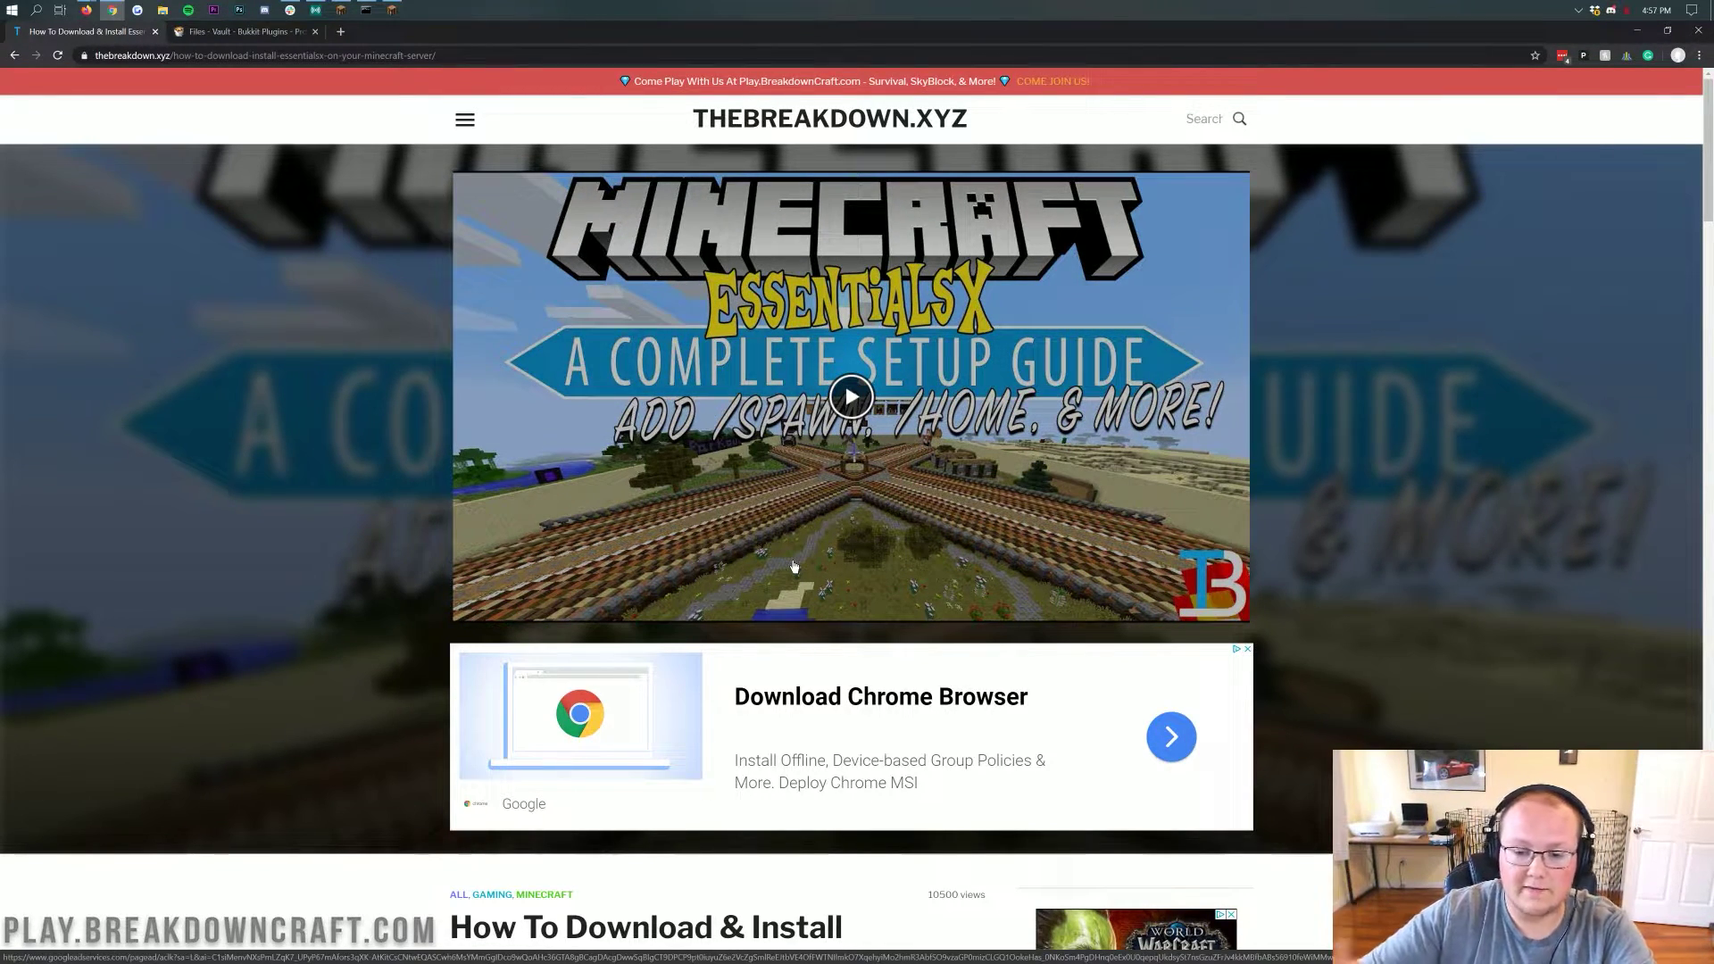
{"action": "scroll", "coordinate": [794, 567], "scroll_direction": "down", "scroll_amount": 7}
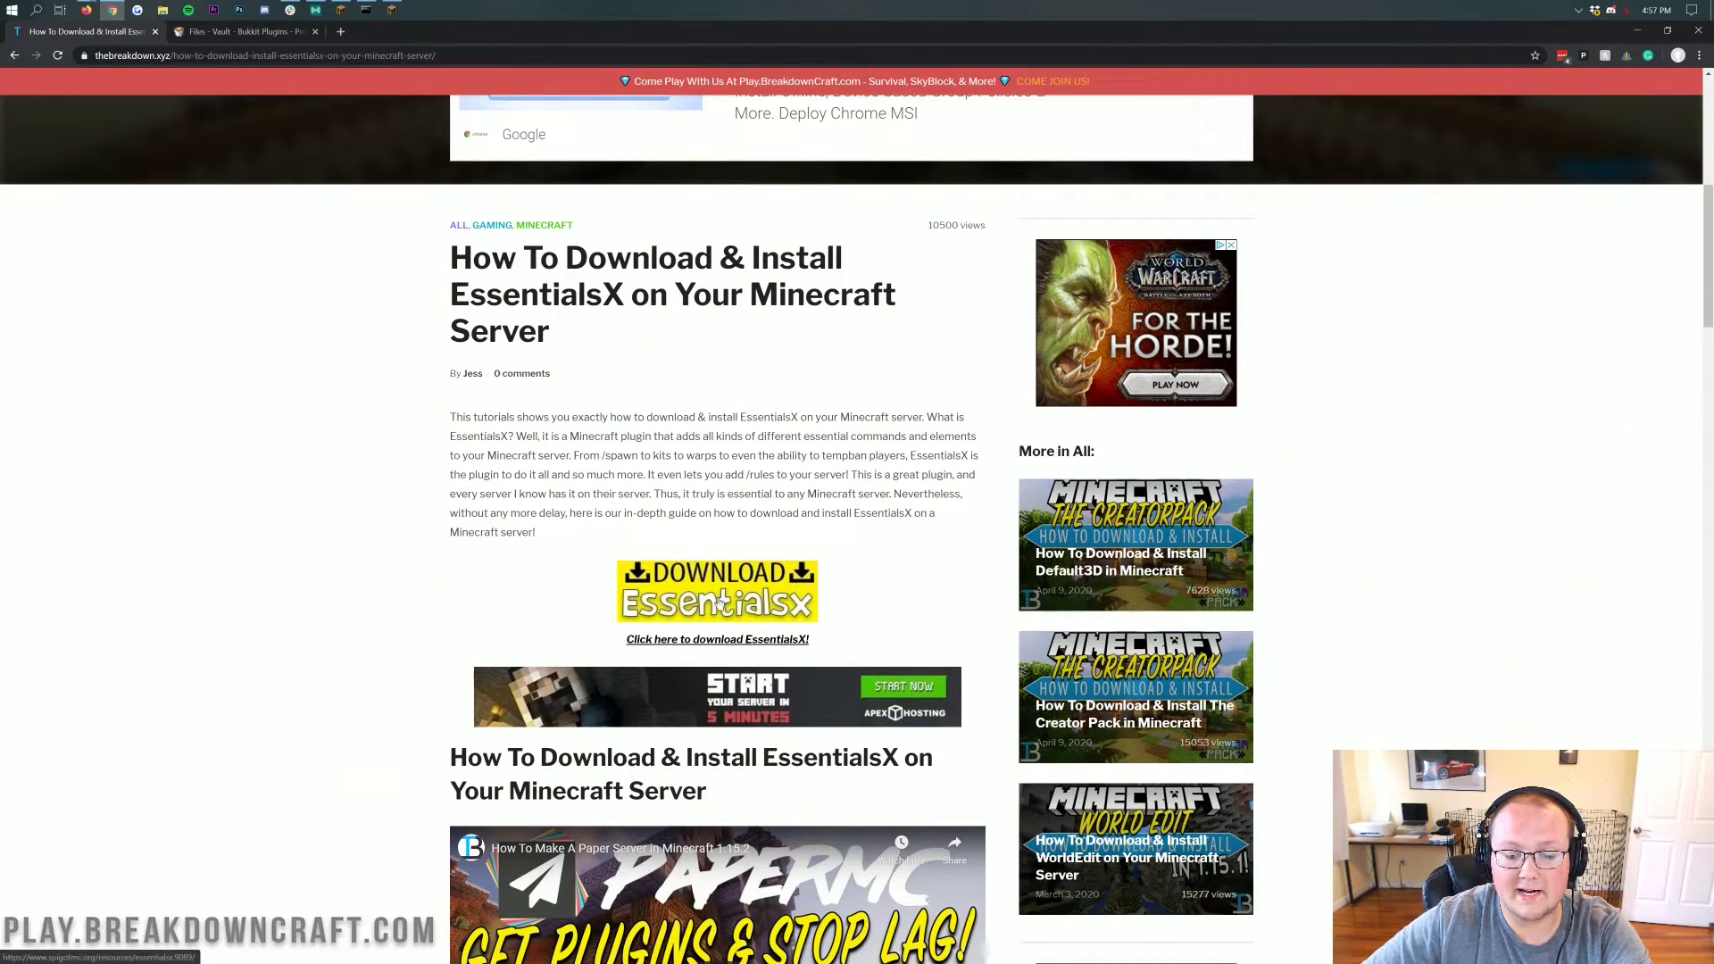
{"action": "left_click", "coordinate": [720, 602]}
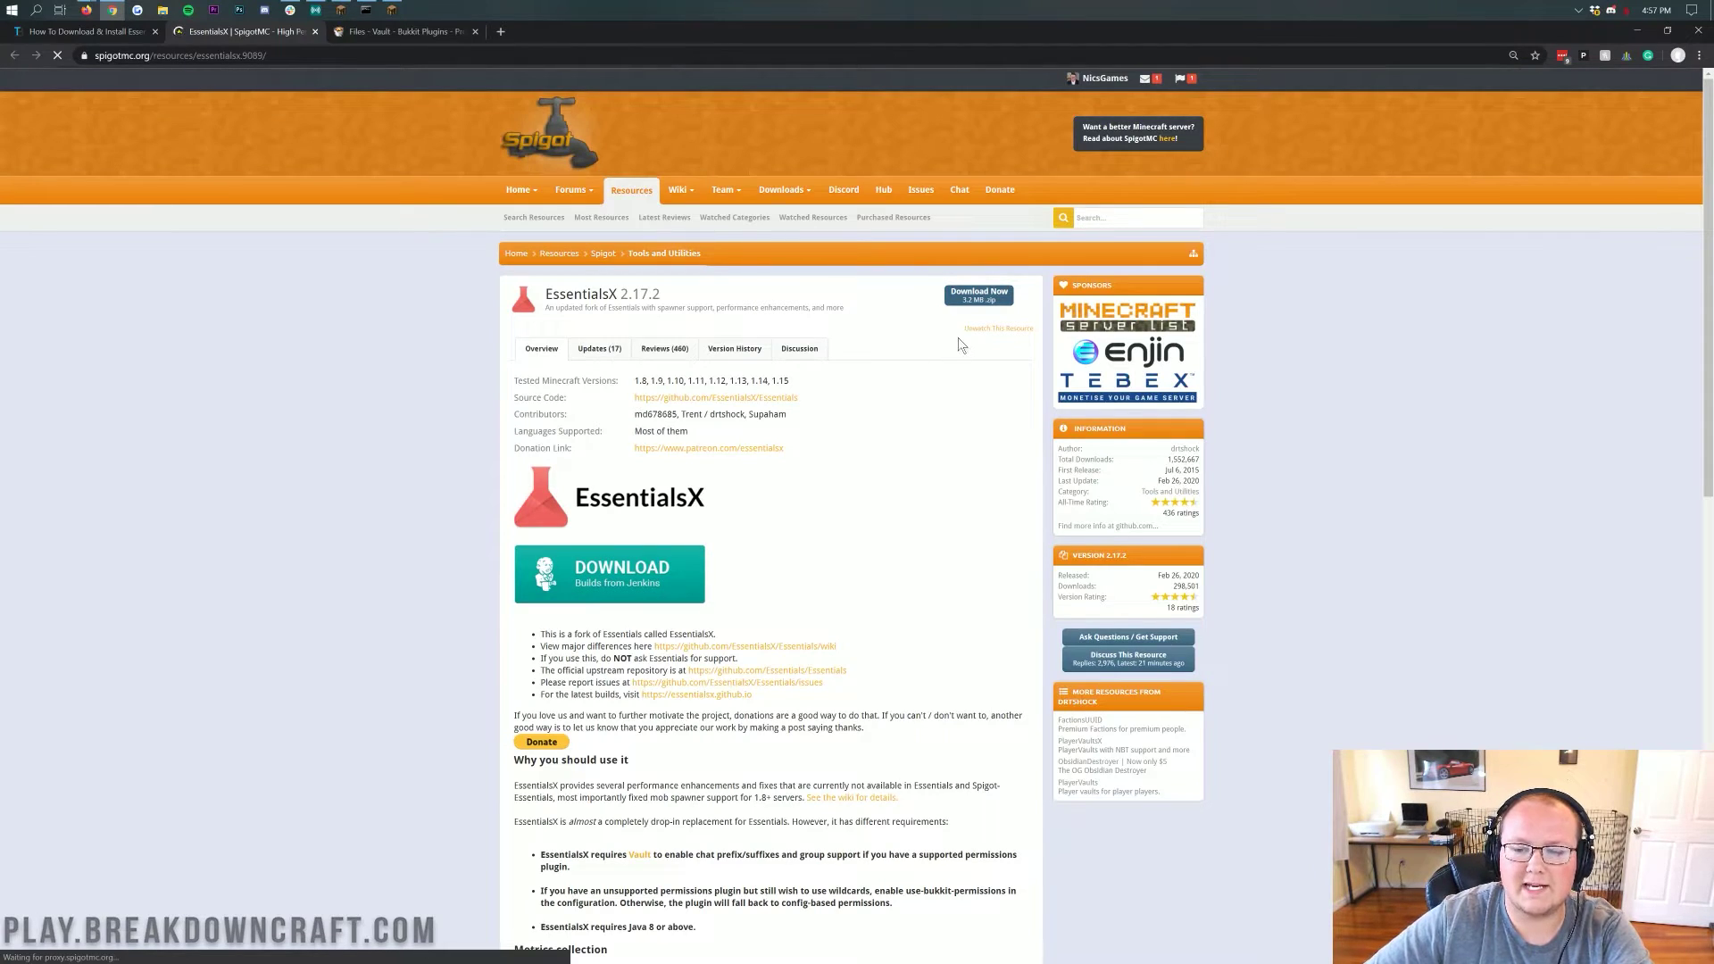
{"action": "left_click", "coordinate": [981, 304]}
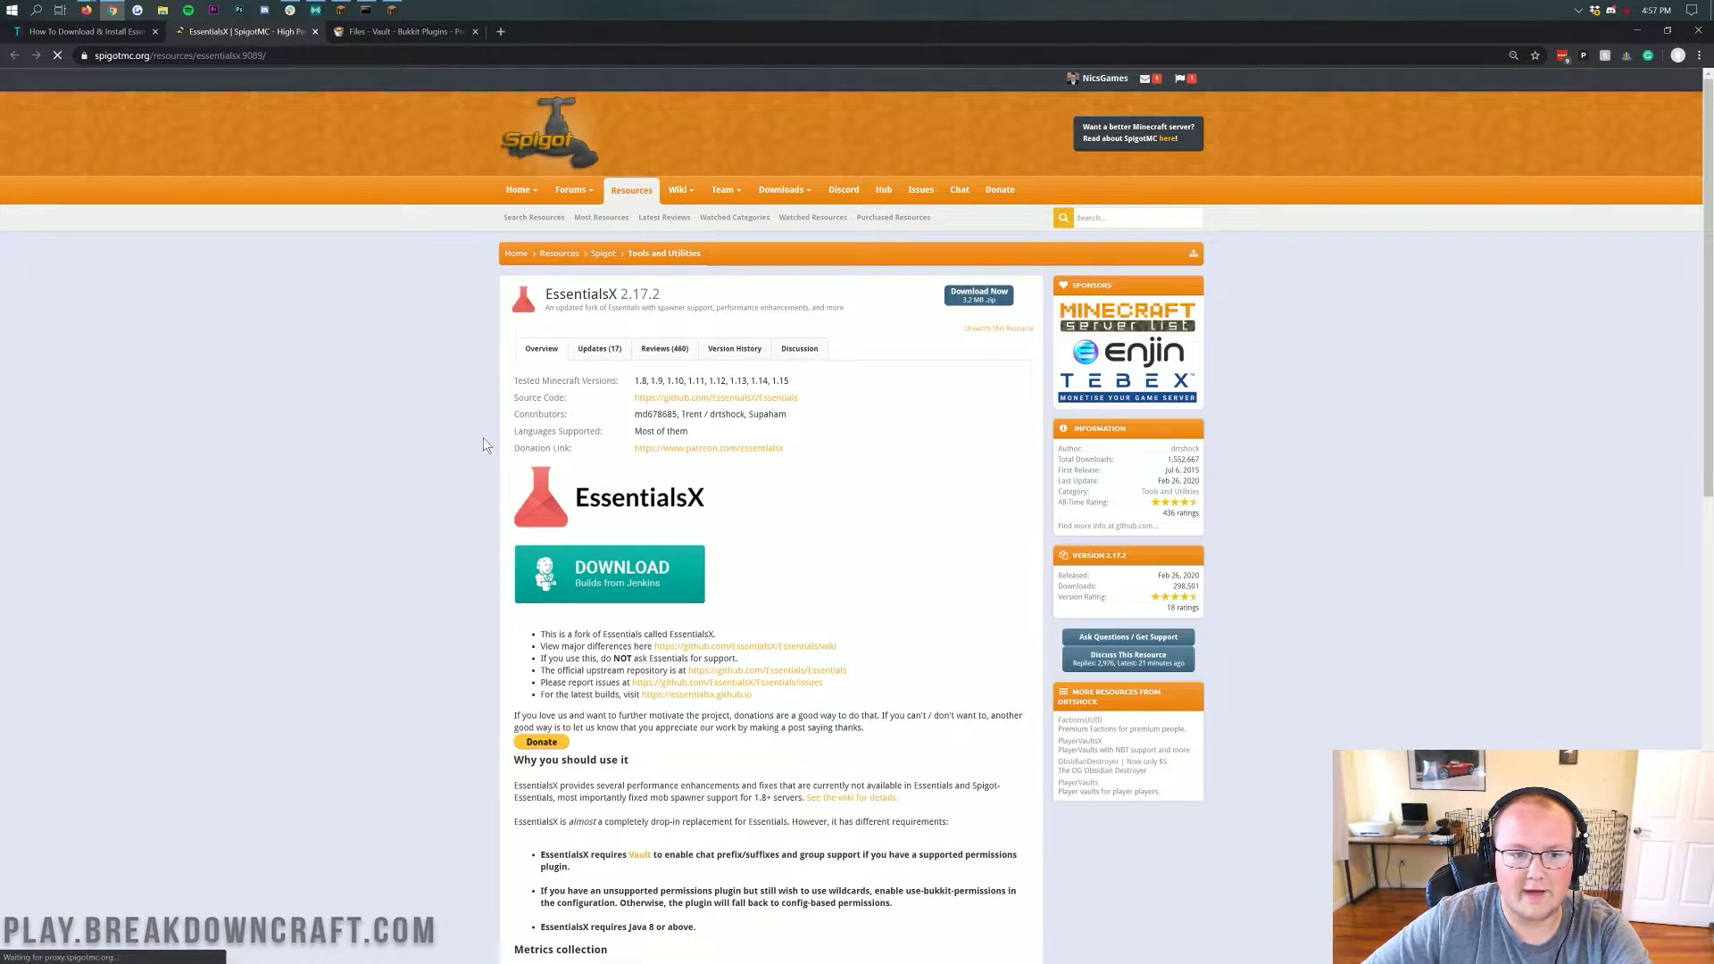
Download Vault 1.7.2 from the plugin's Bukkit files page and keep the flagged jar file.
{"action": "left_click", "coordinate": [387, 29]}
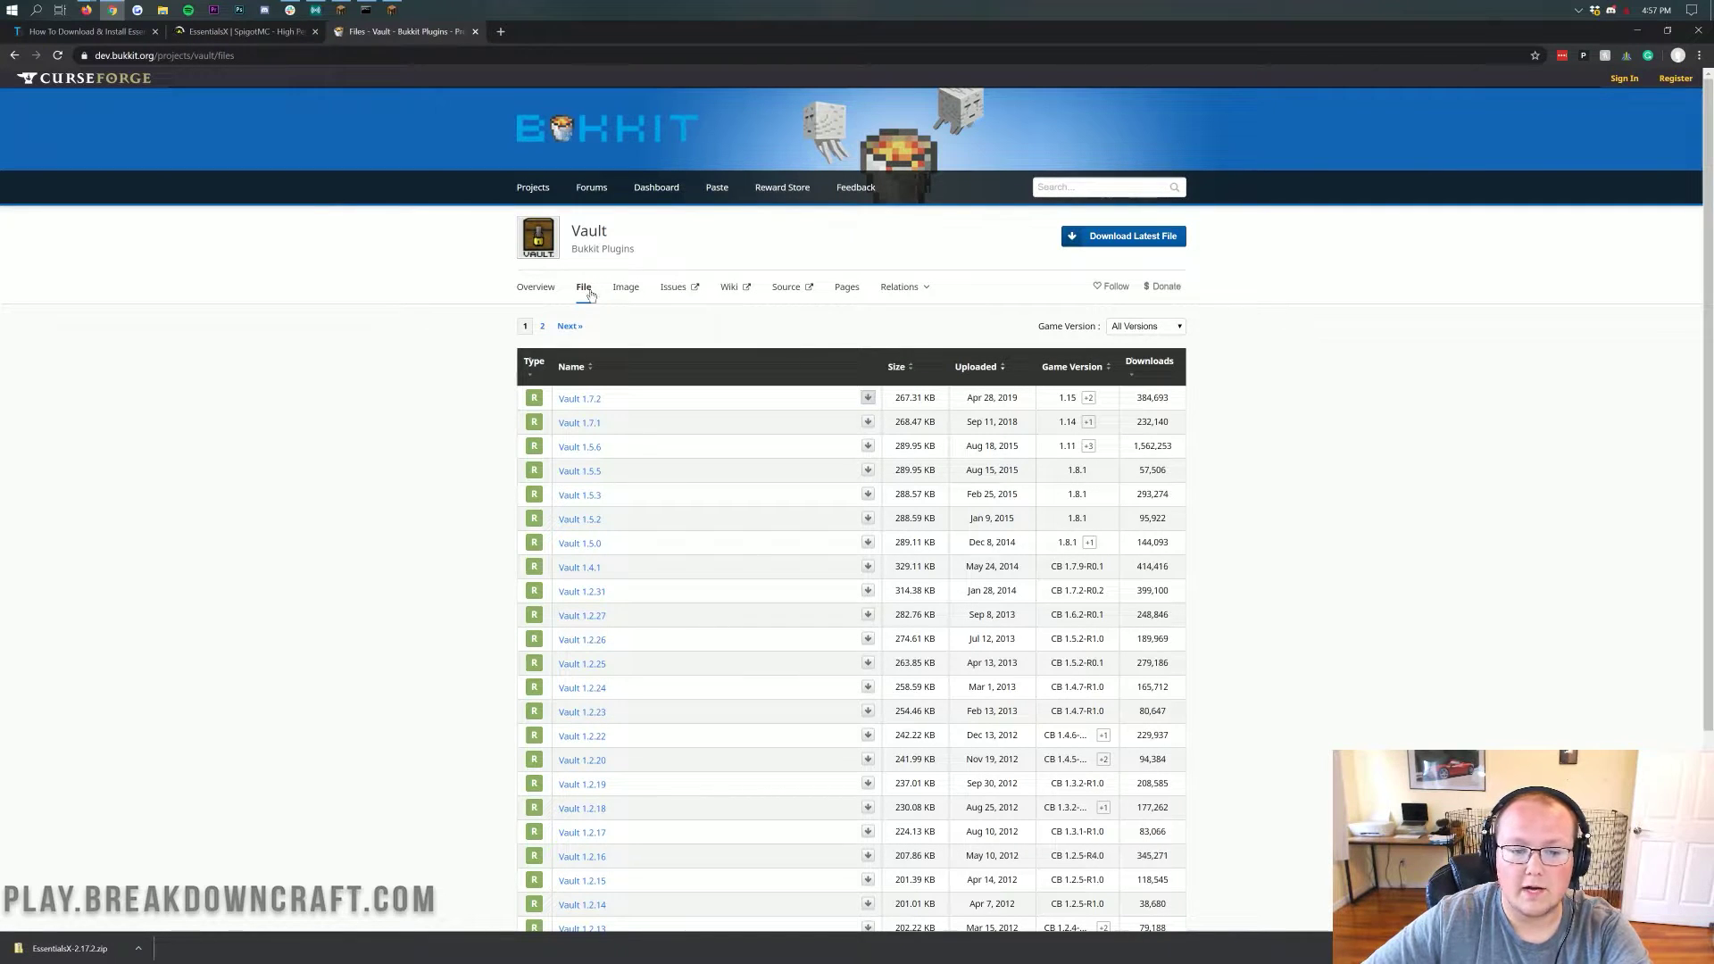
{"action": "left_click", "coordinate": [551, 297]}
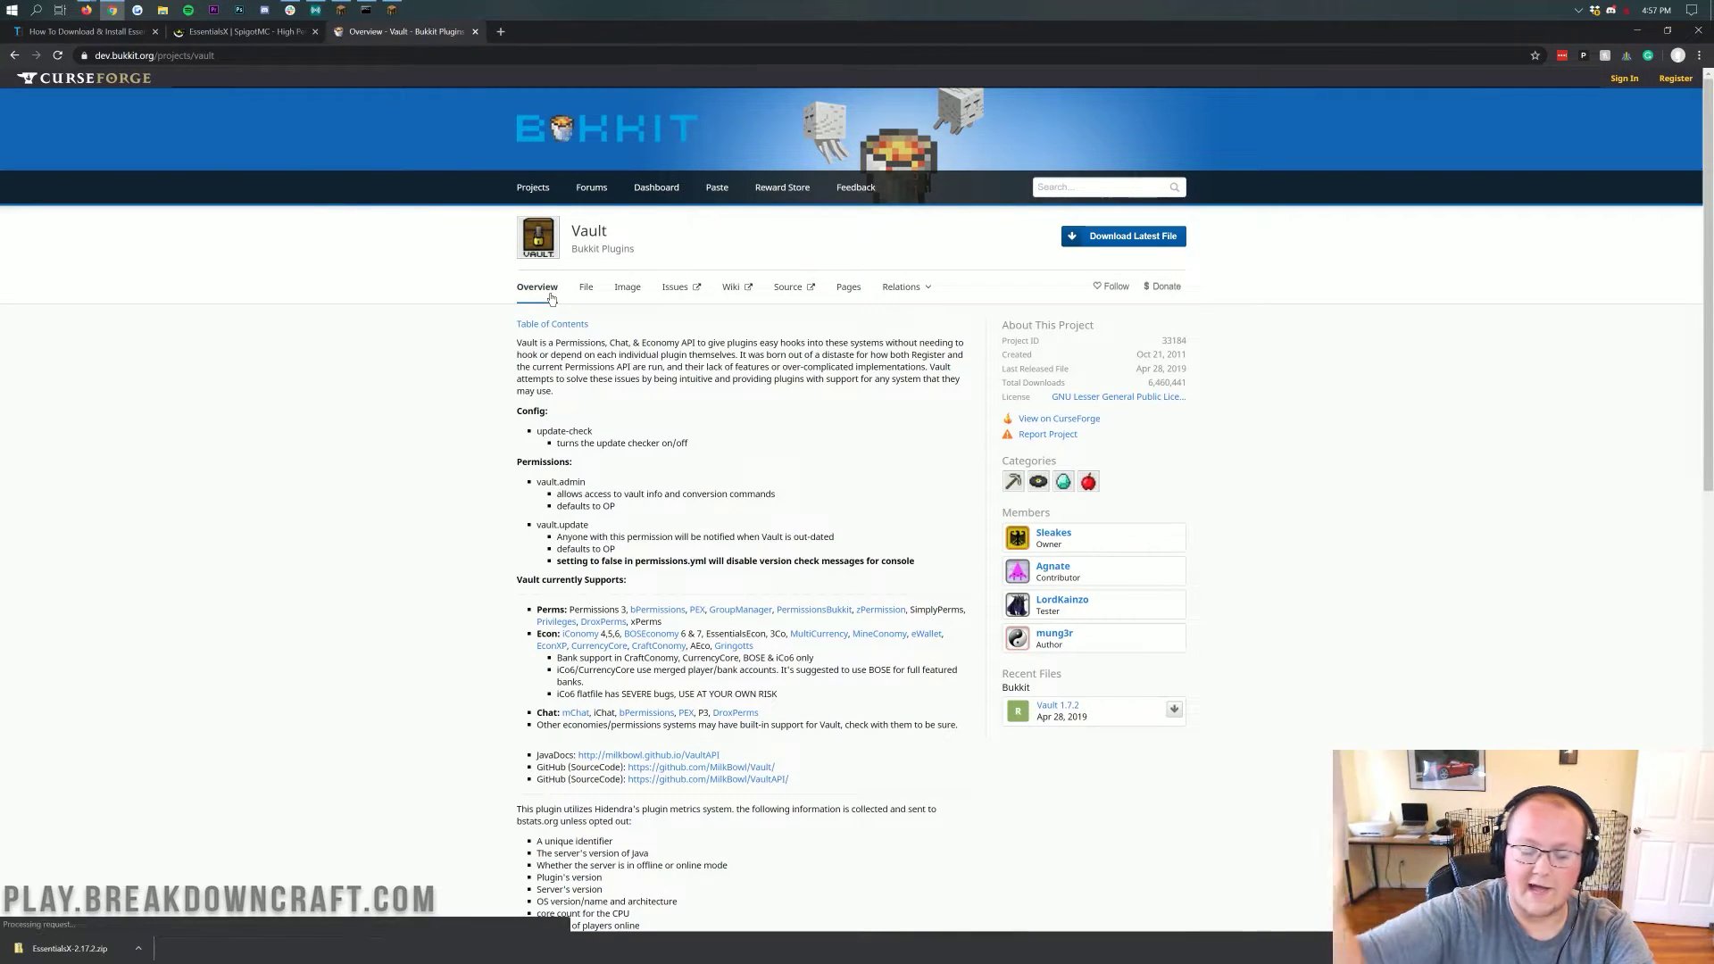
{"action": "left_click", "coordinate": [597, 297]}
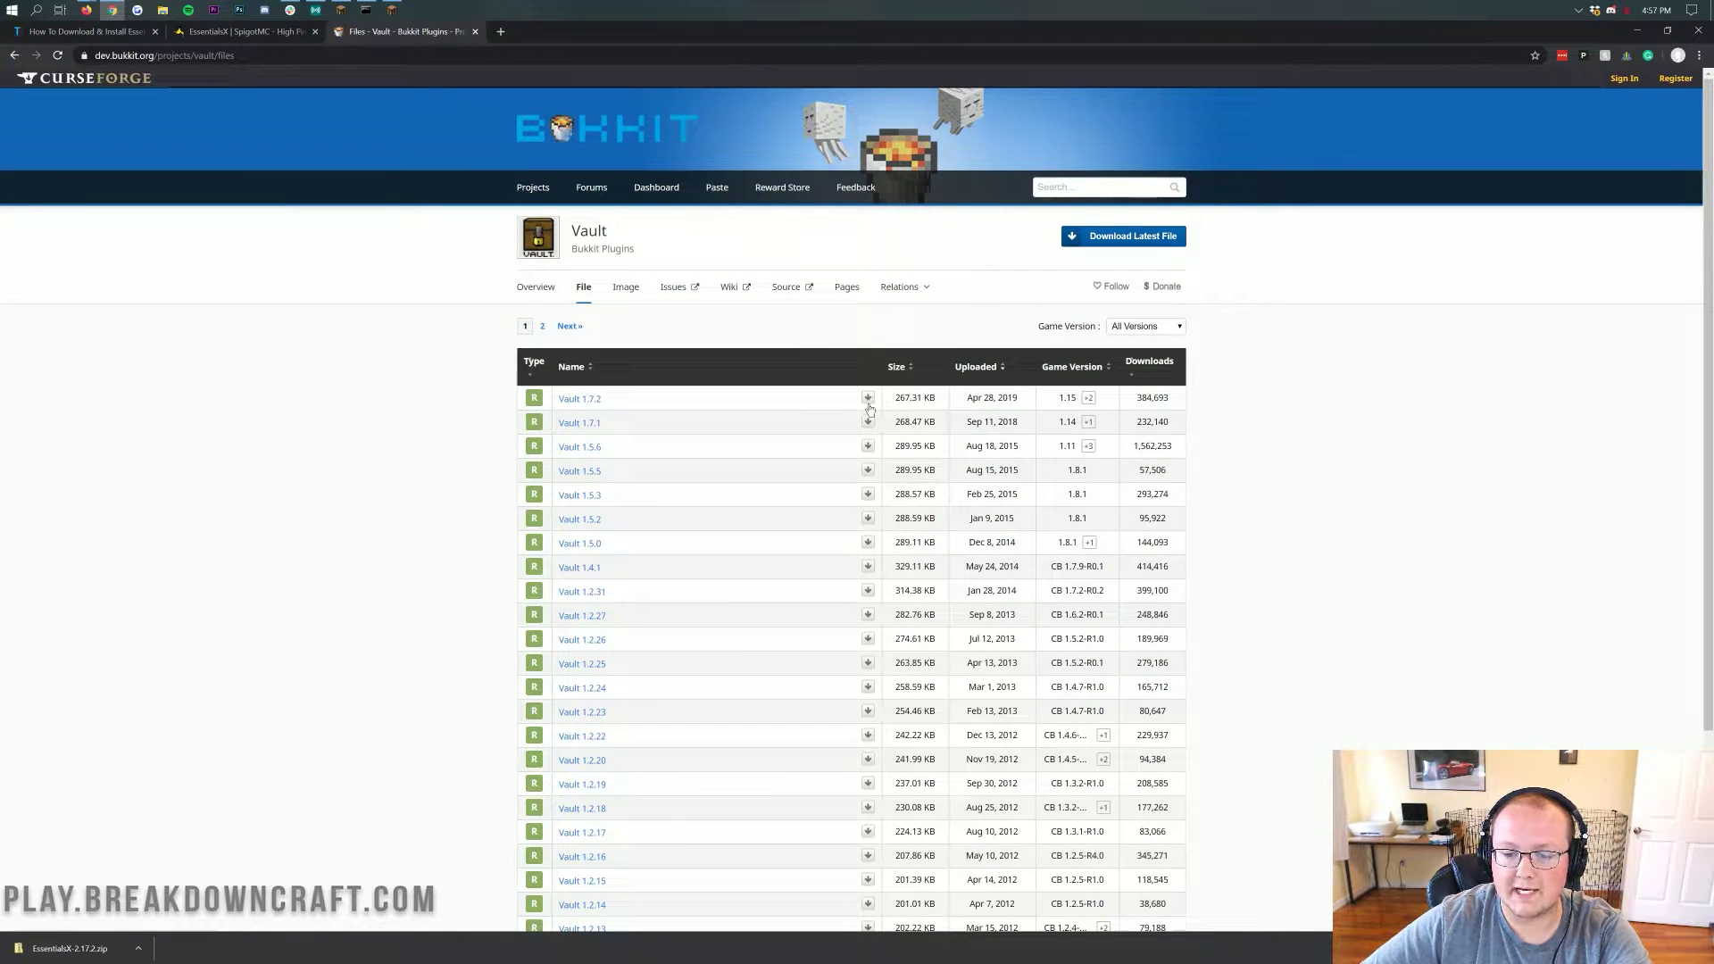
{"action": "left_click", "coordinate": [867, 399]}
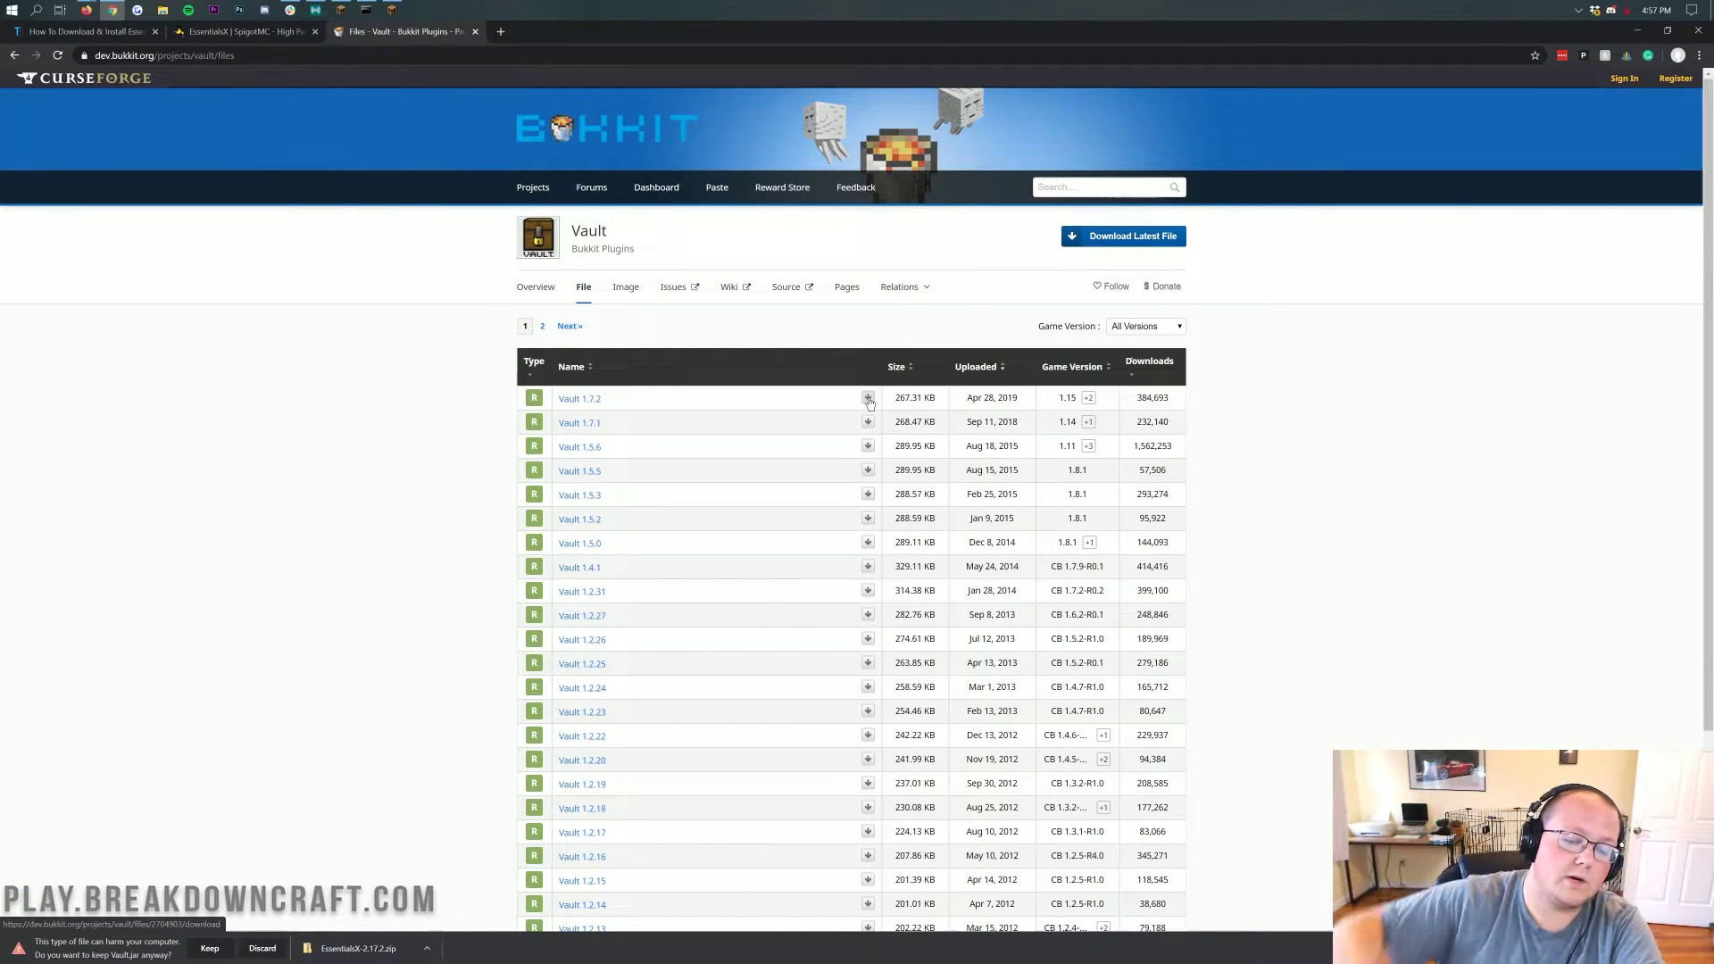
{"action": "left_click", "coordinate": [205, 952]}
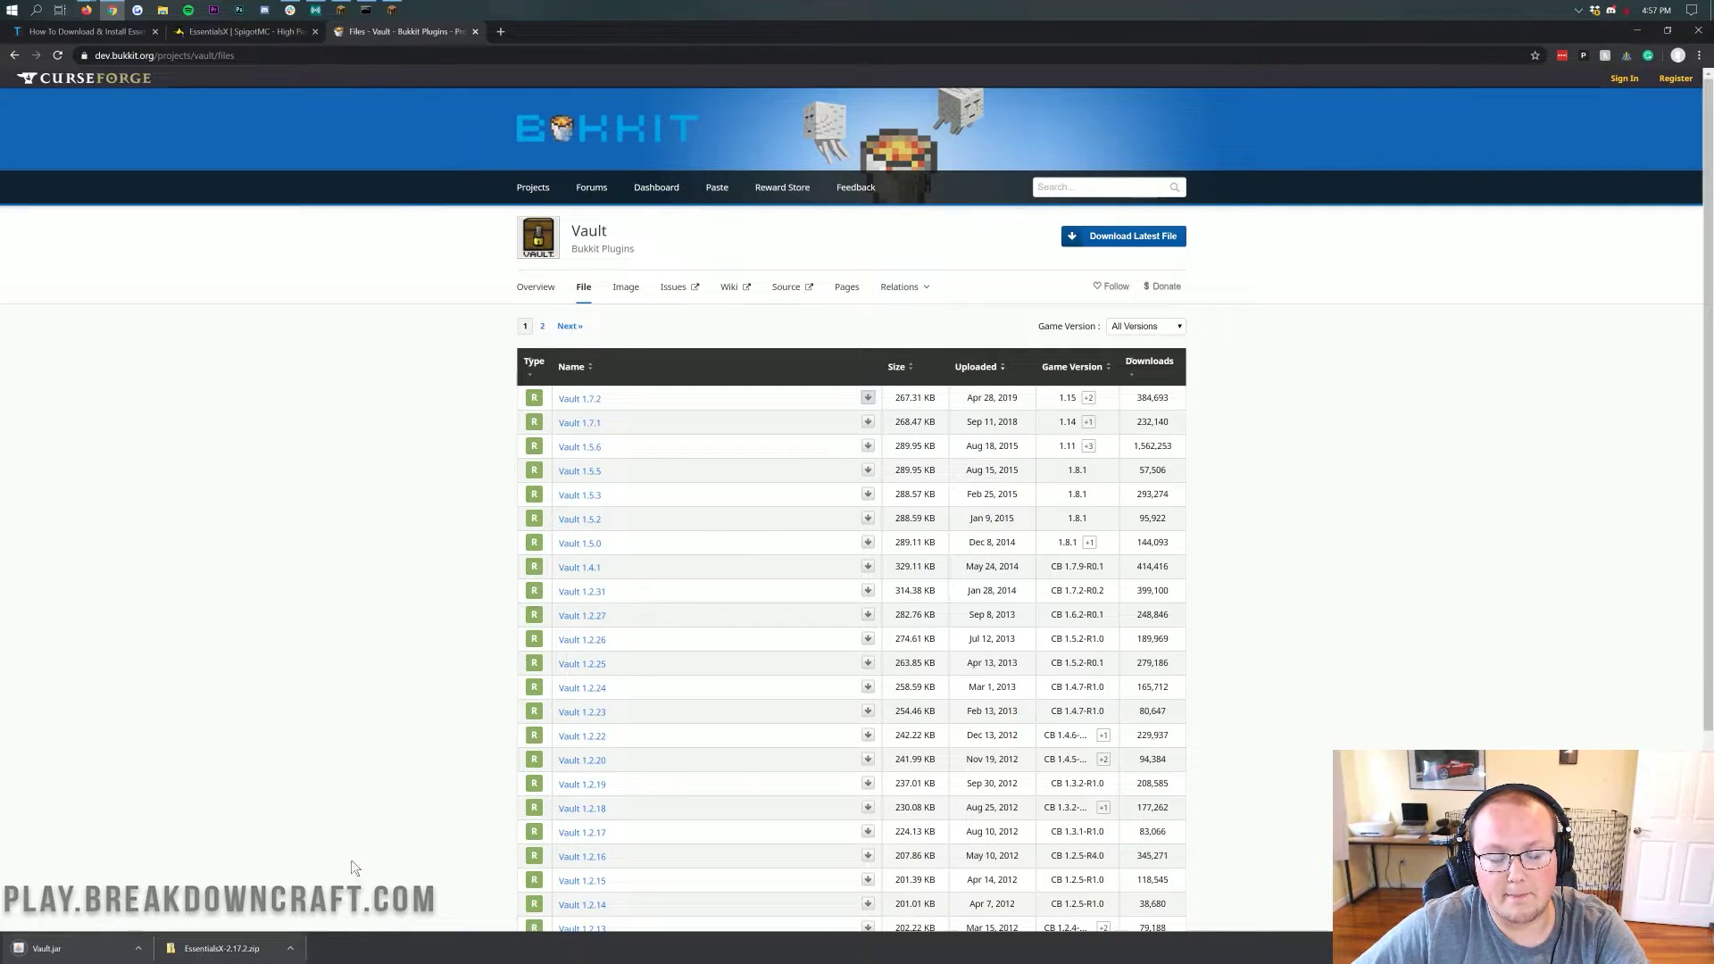
Minimize the browser and move the downloaded EssentialsX zip and Vault jar together to beside the server console on the desktop.
{"action": "left_click", "coordinate": [1635, 32]}
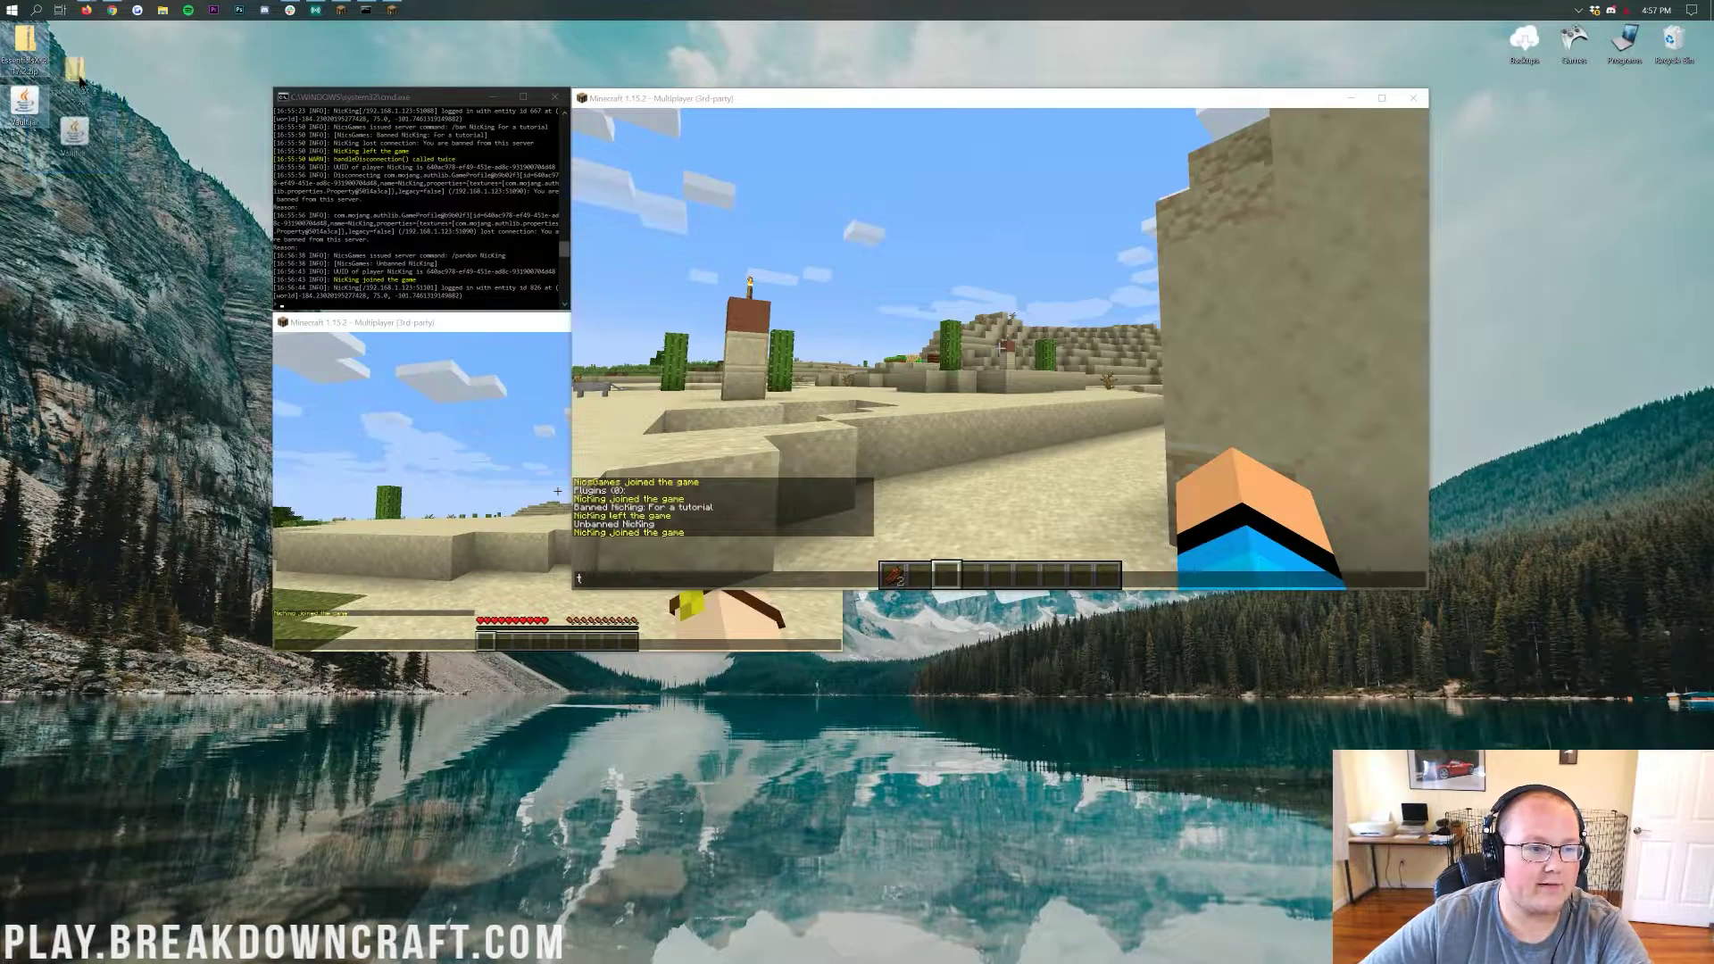
{"action": "left_click_drag", "start_coordinate": [80, 81], "coordinate": [213, 138]}
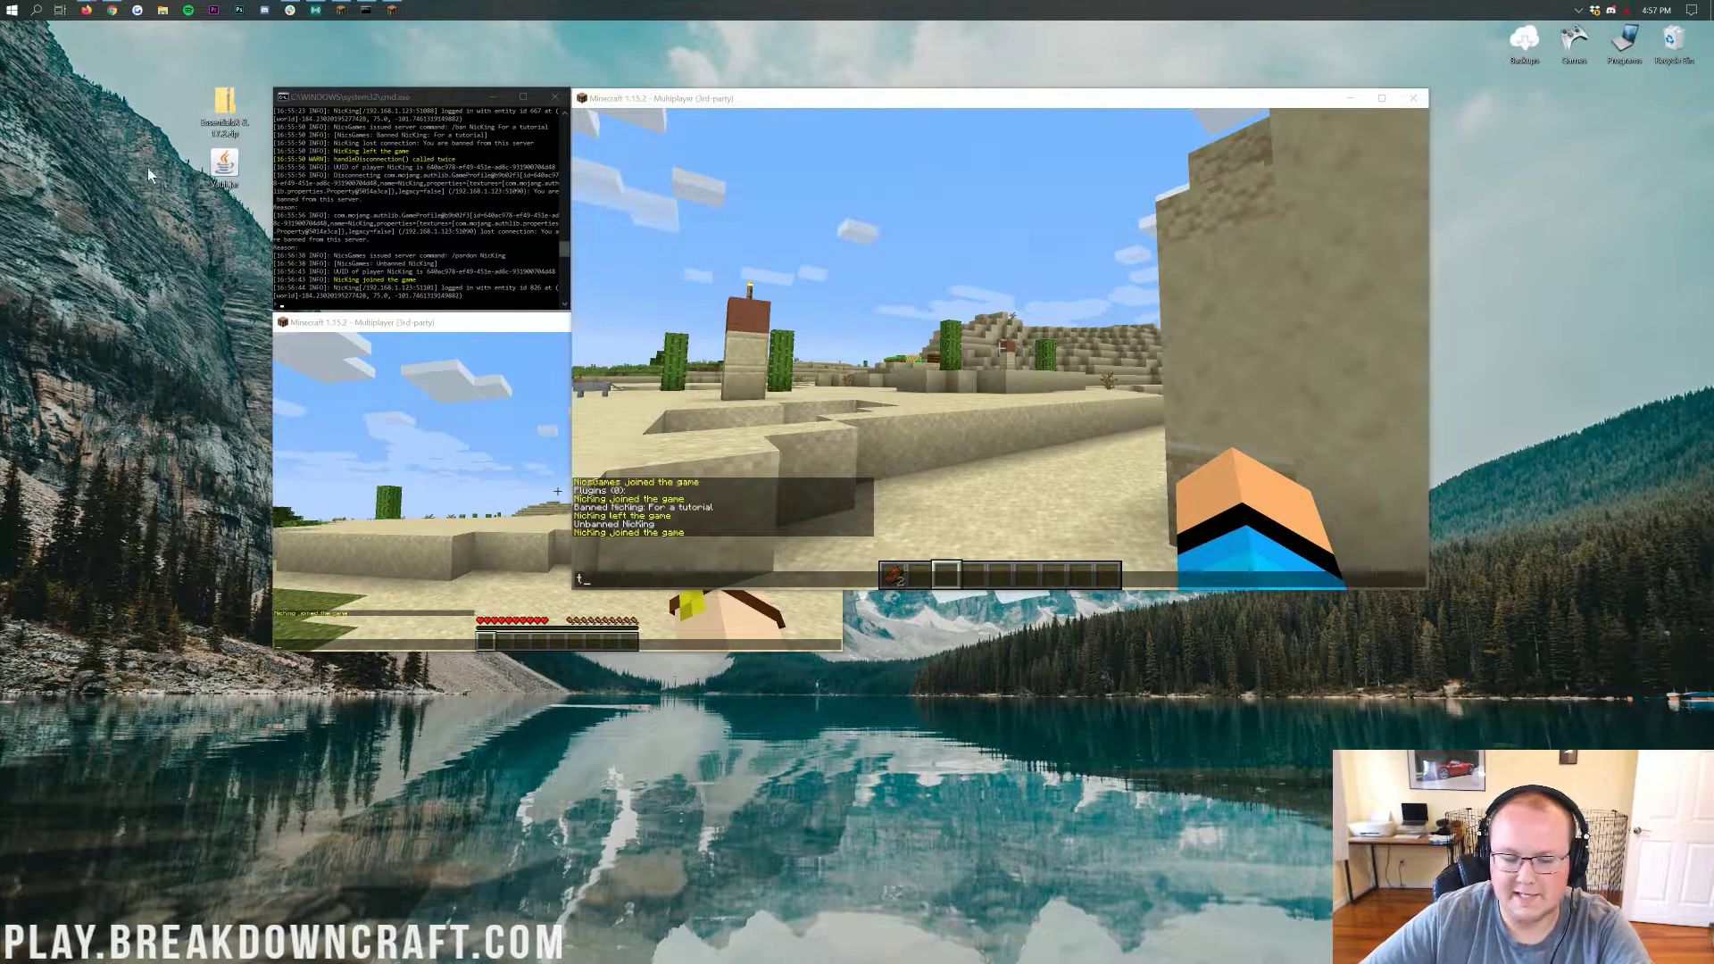
Search the computer for "downloads", view the Downloads folder, and close it.
{"action": "left_click", "coordinate": [5, 9]}
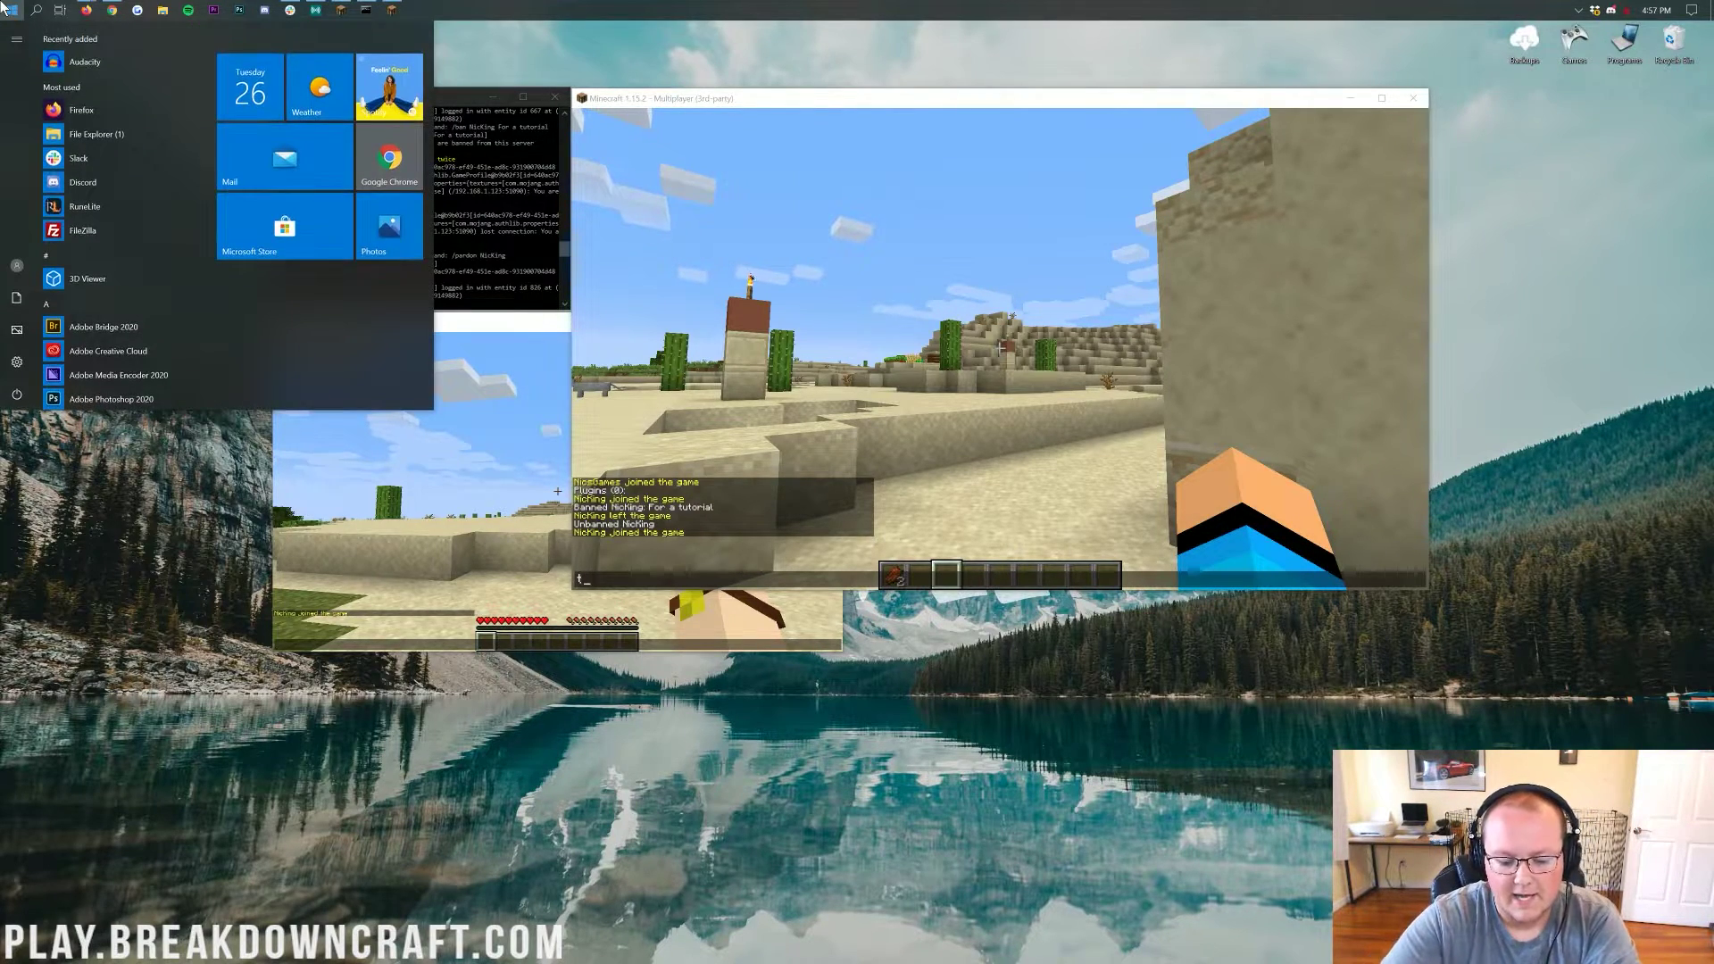
{"action": "type", "text": "downloads"}
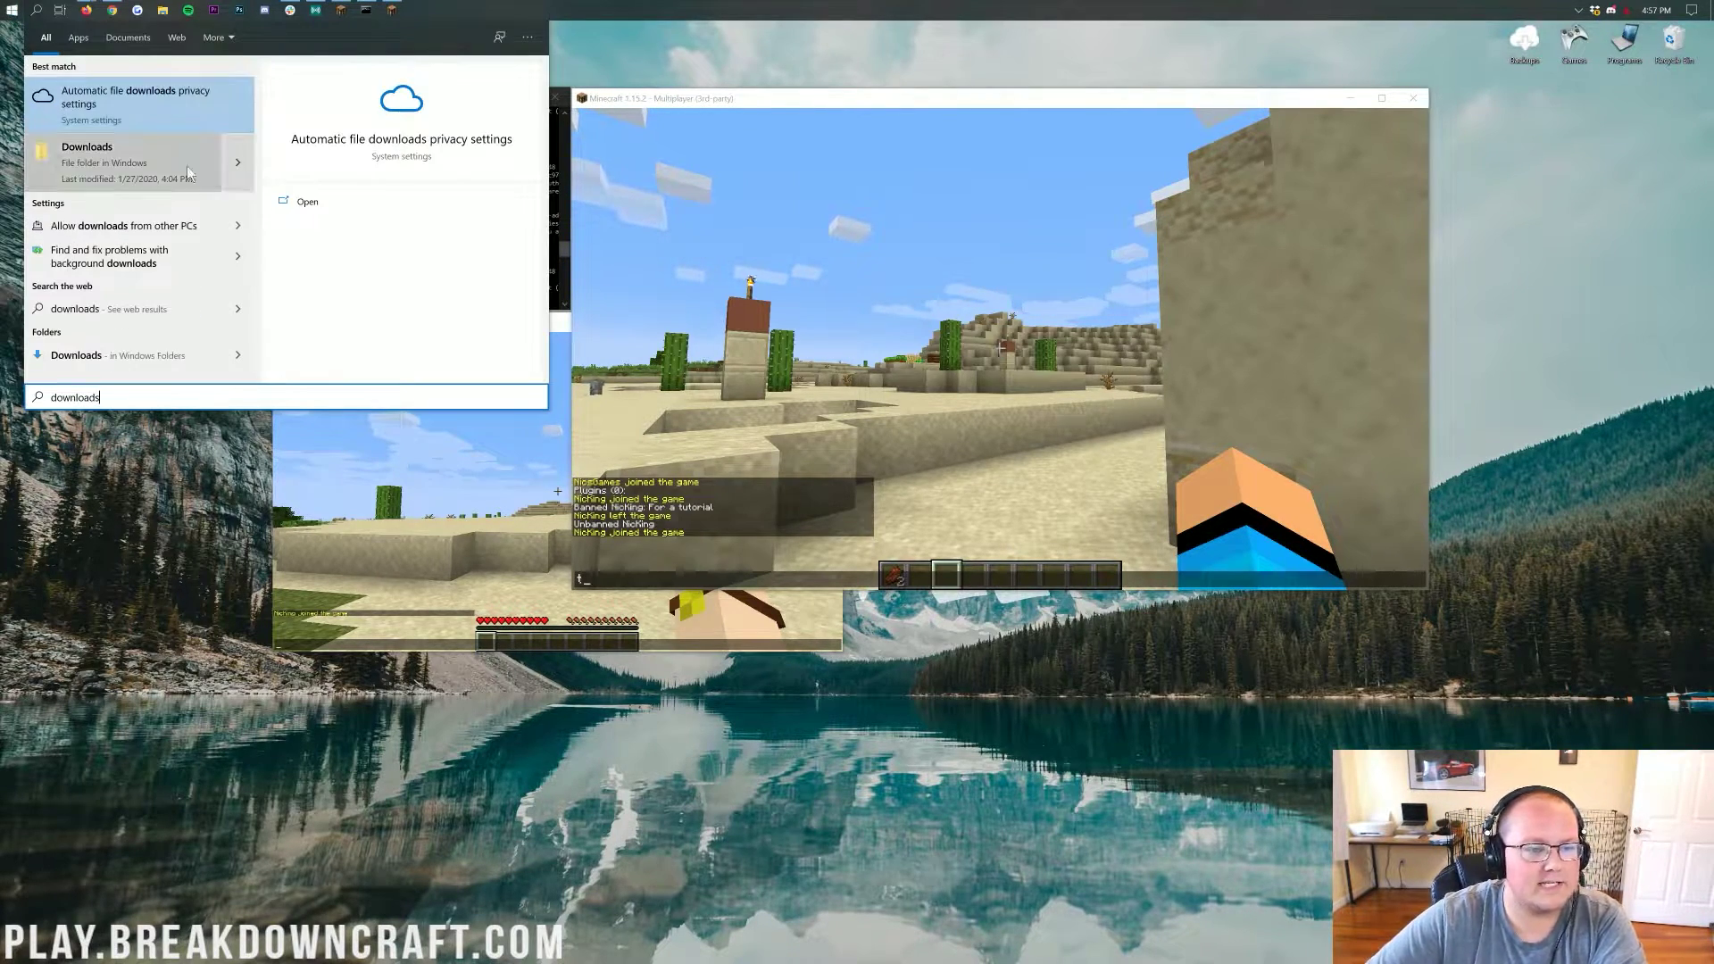
{"action": "left_click", "coordinate": [118, 150]}
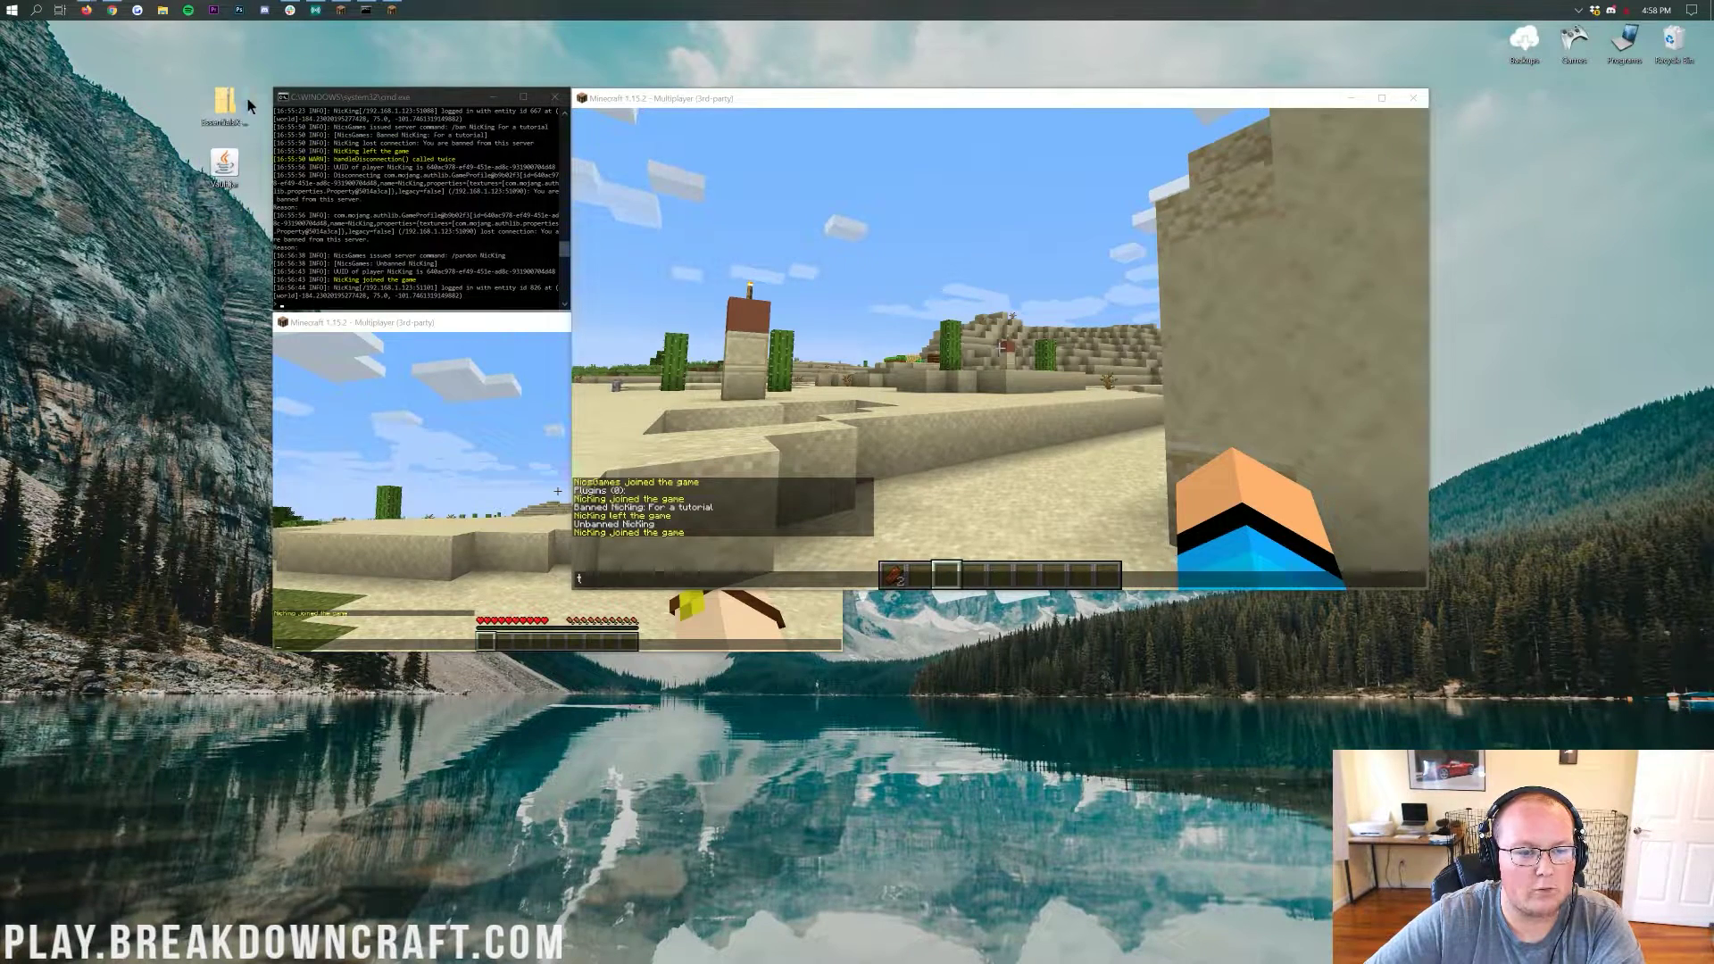
{"action": "left_click_drag", "start_coordinate": [246, 119], "coordinate": [214, 166]}
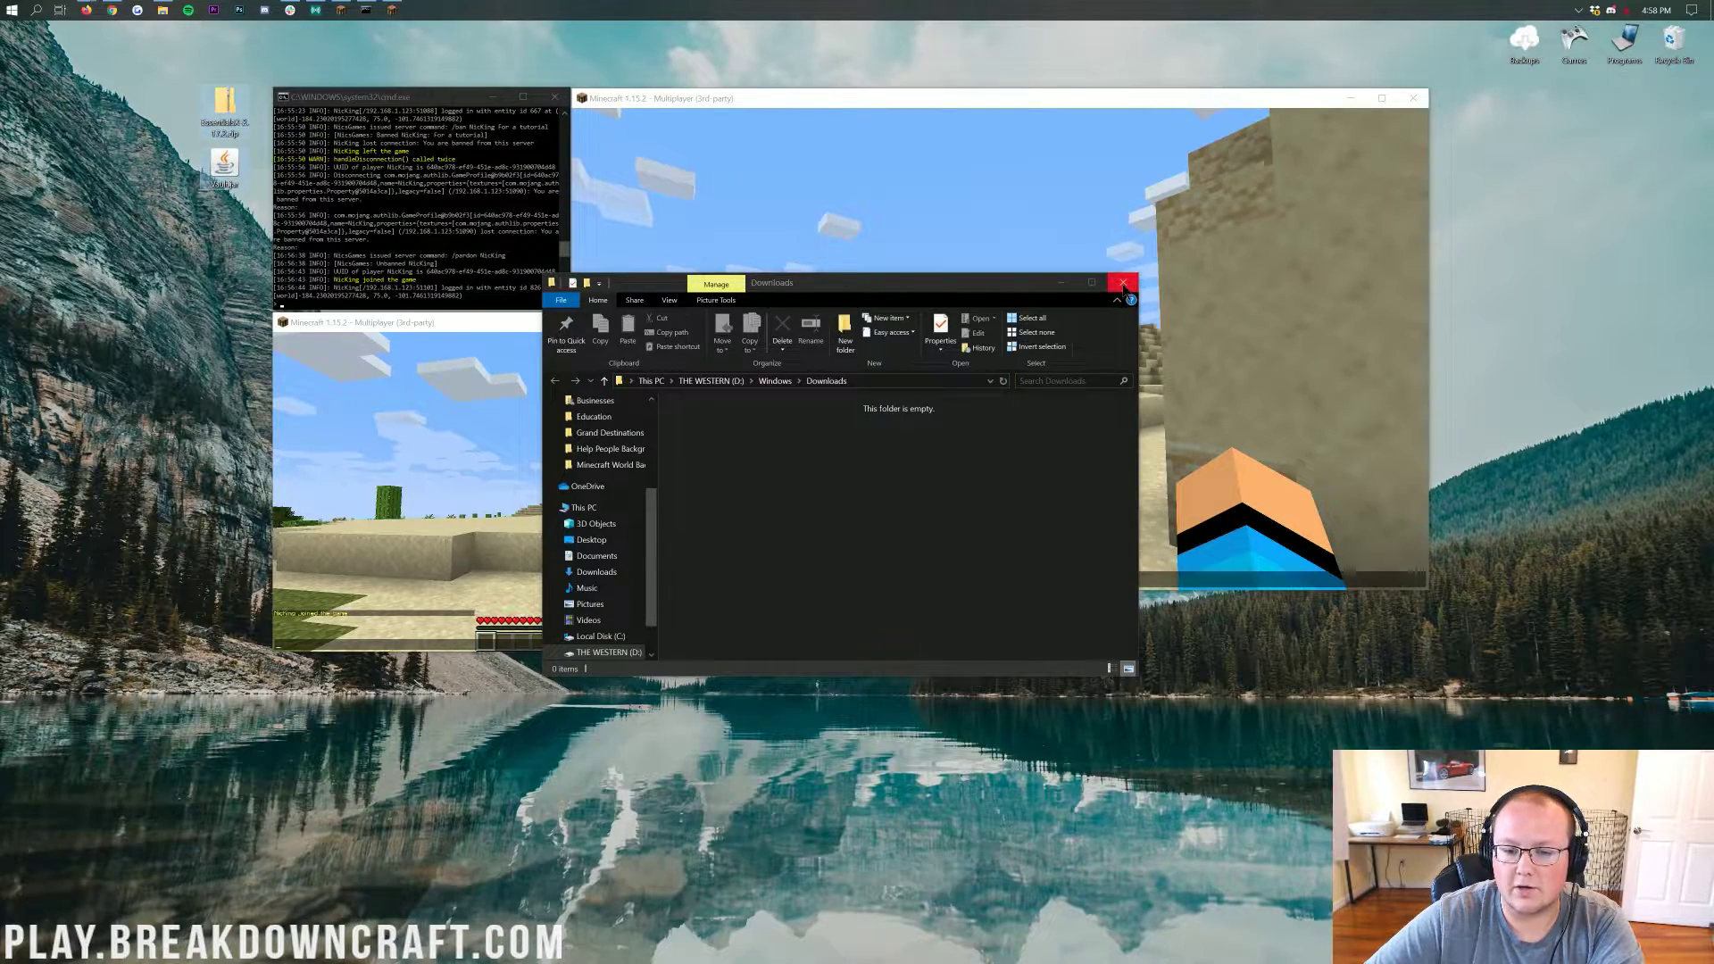
{"action": "left_click", "coordinate": [1123, 283]}
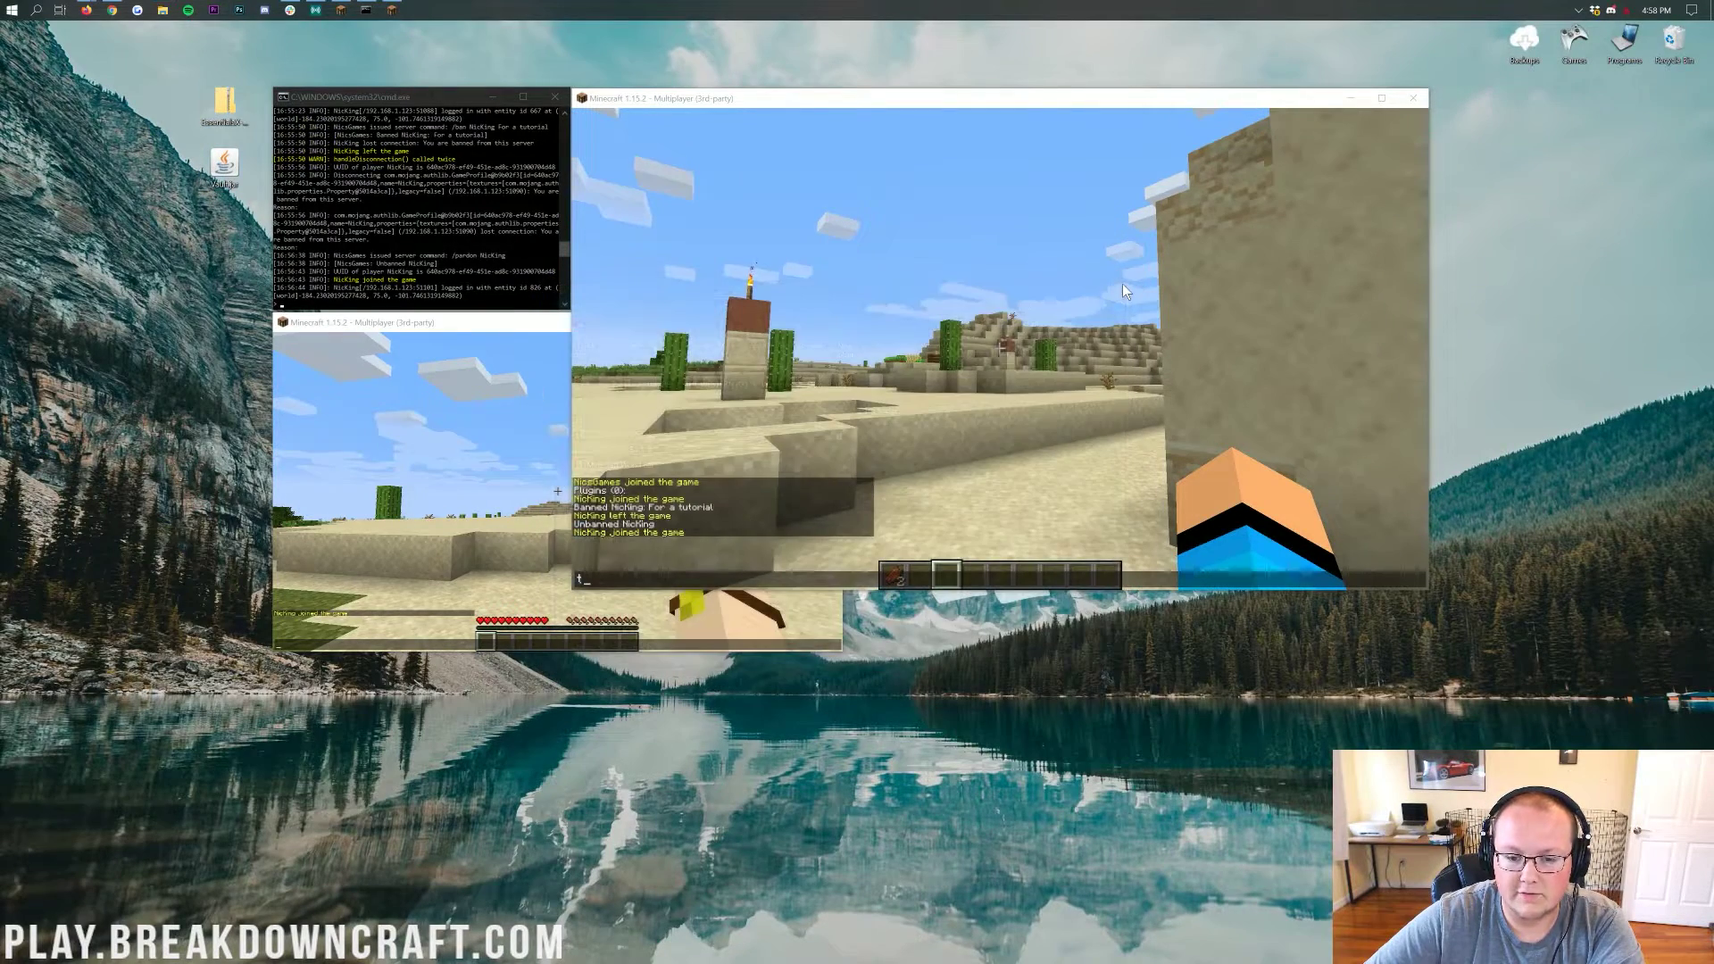
Open the plugins folder inside the desktop's Minecraft Server folder and move Vault.jar into it.
{"action": "left_click", "coordinate": [1350, 98]}
{"action": "left_click", "coordinate": [827, 232]}
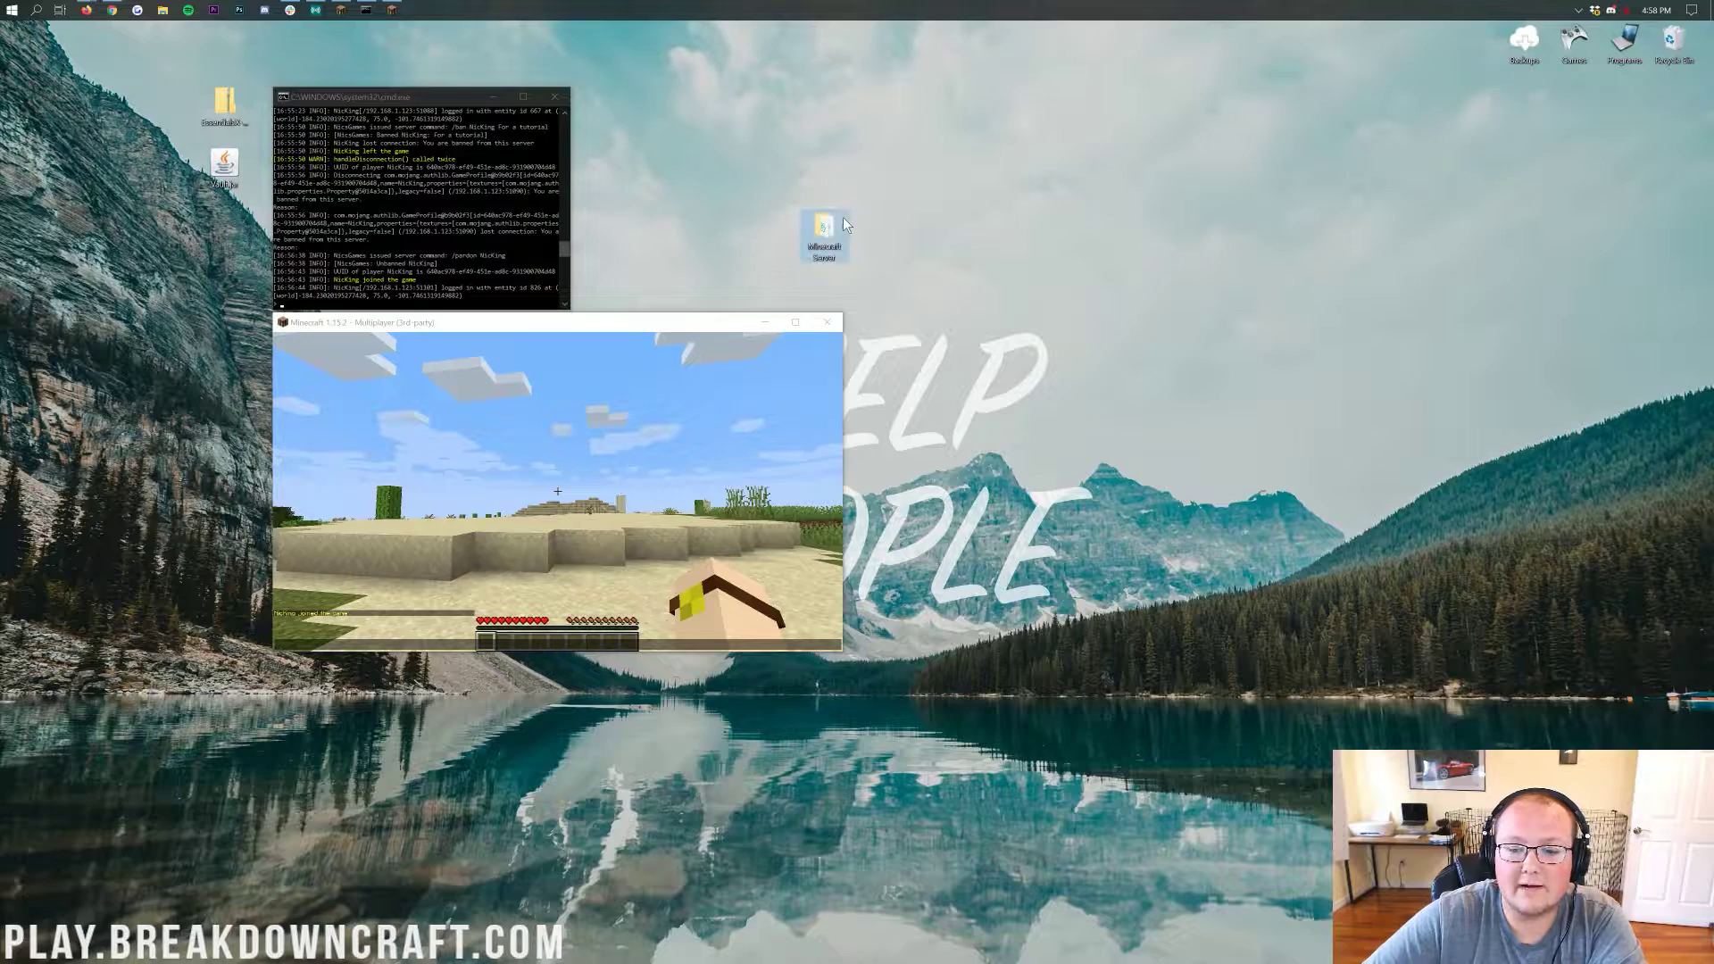
{"action": "double_click", "coordinate": [832, 238]}
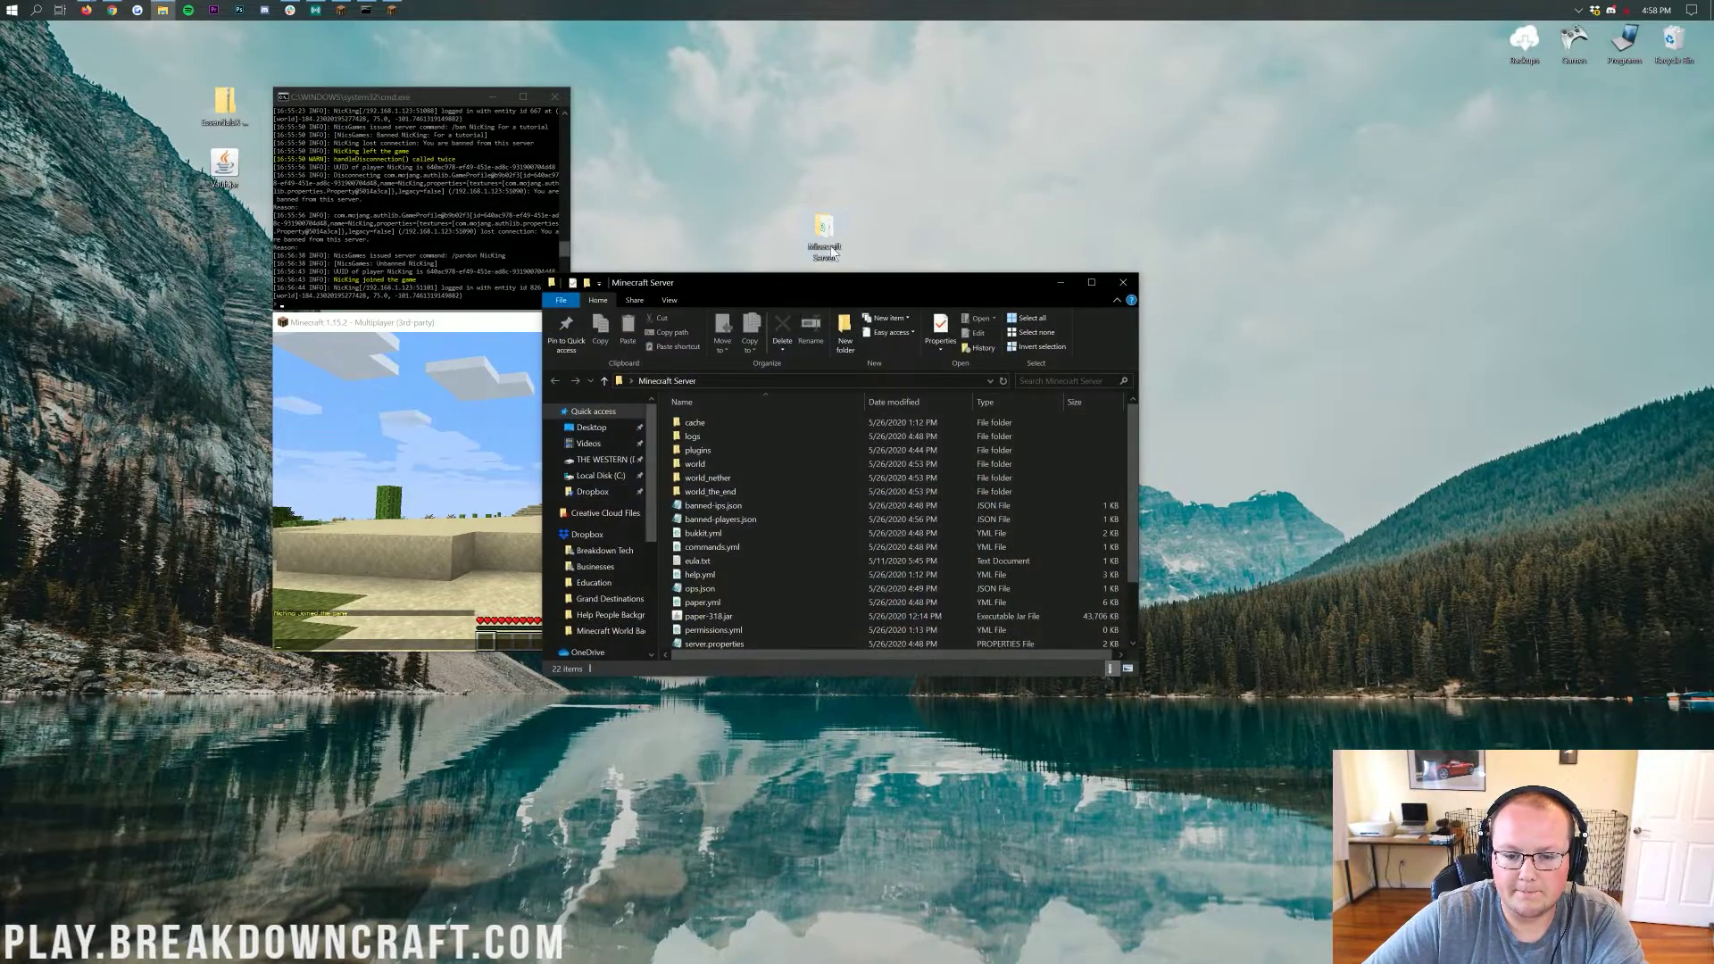
{"action": "left_click_drag", "start_coordinate": [797, 291], "coordinate": [803, 185]}
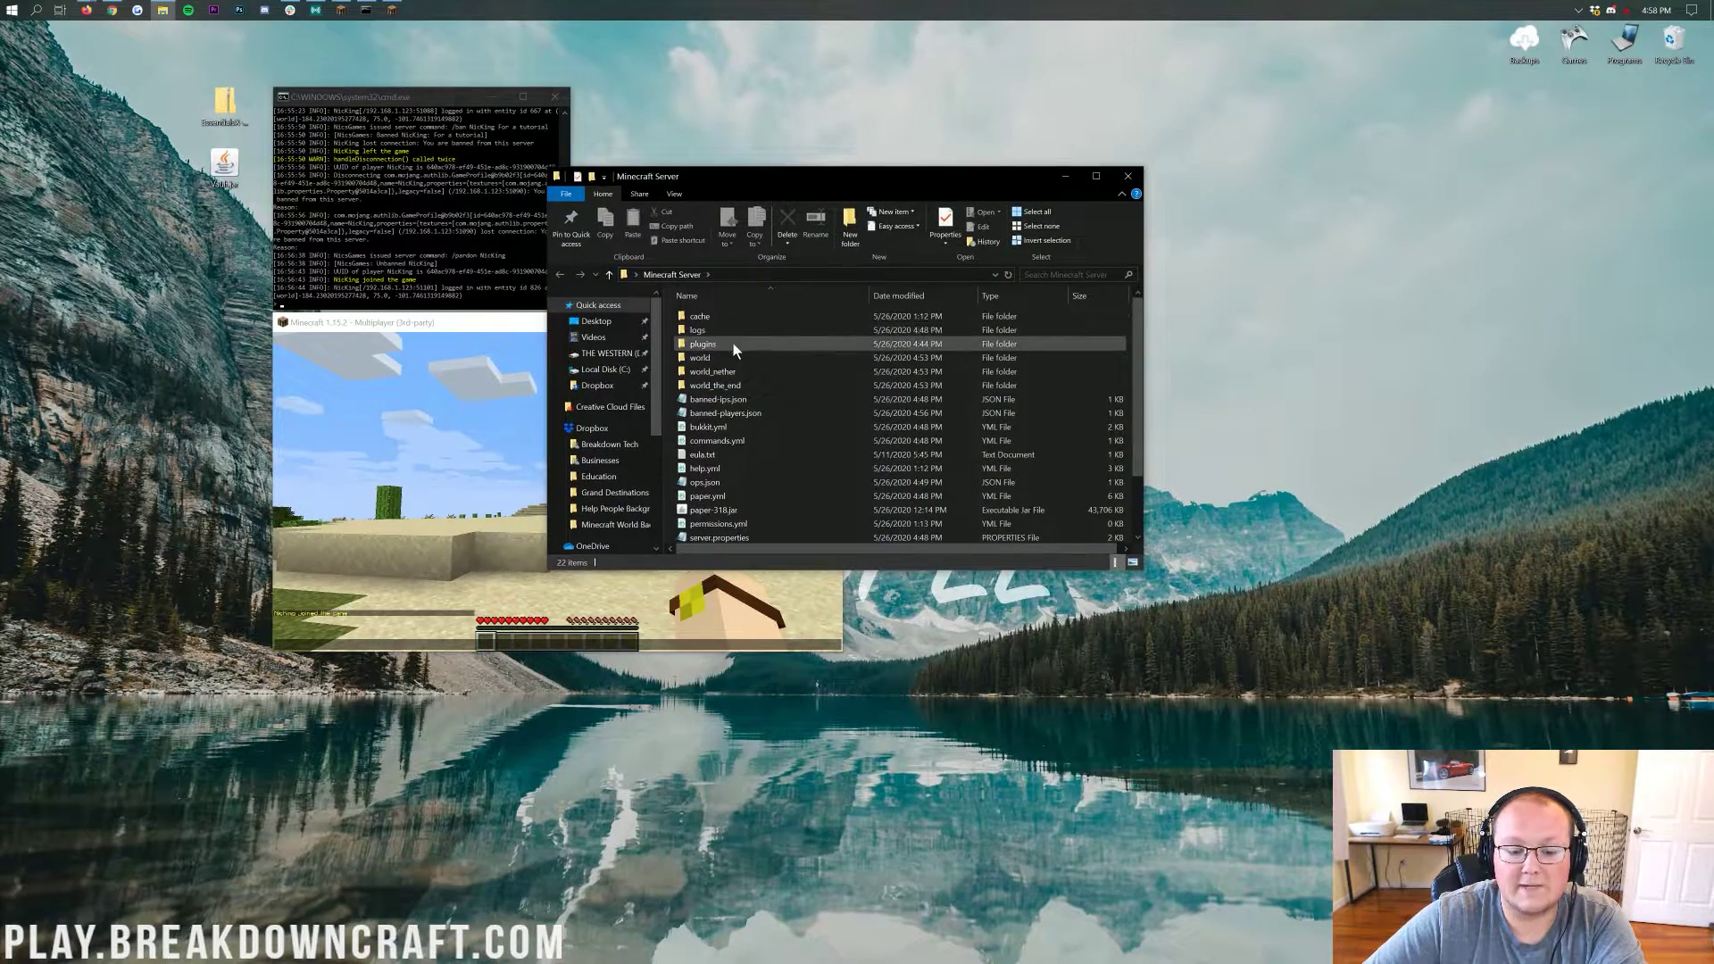
{"action": "left_click", "coordinate": [688, 345]}
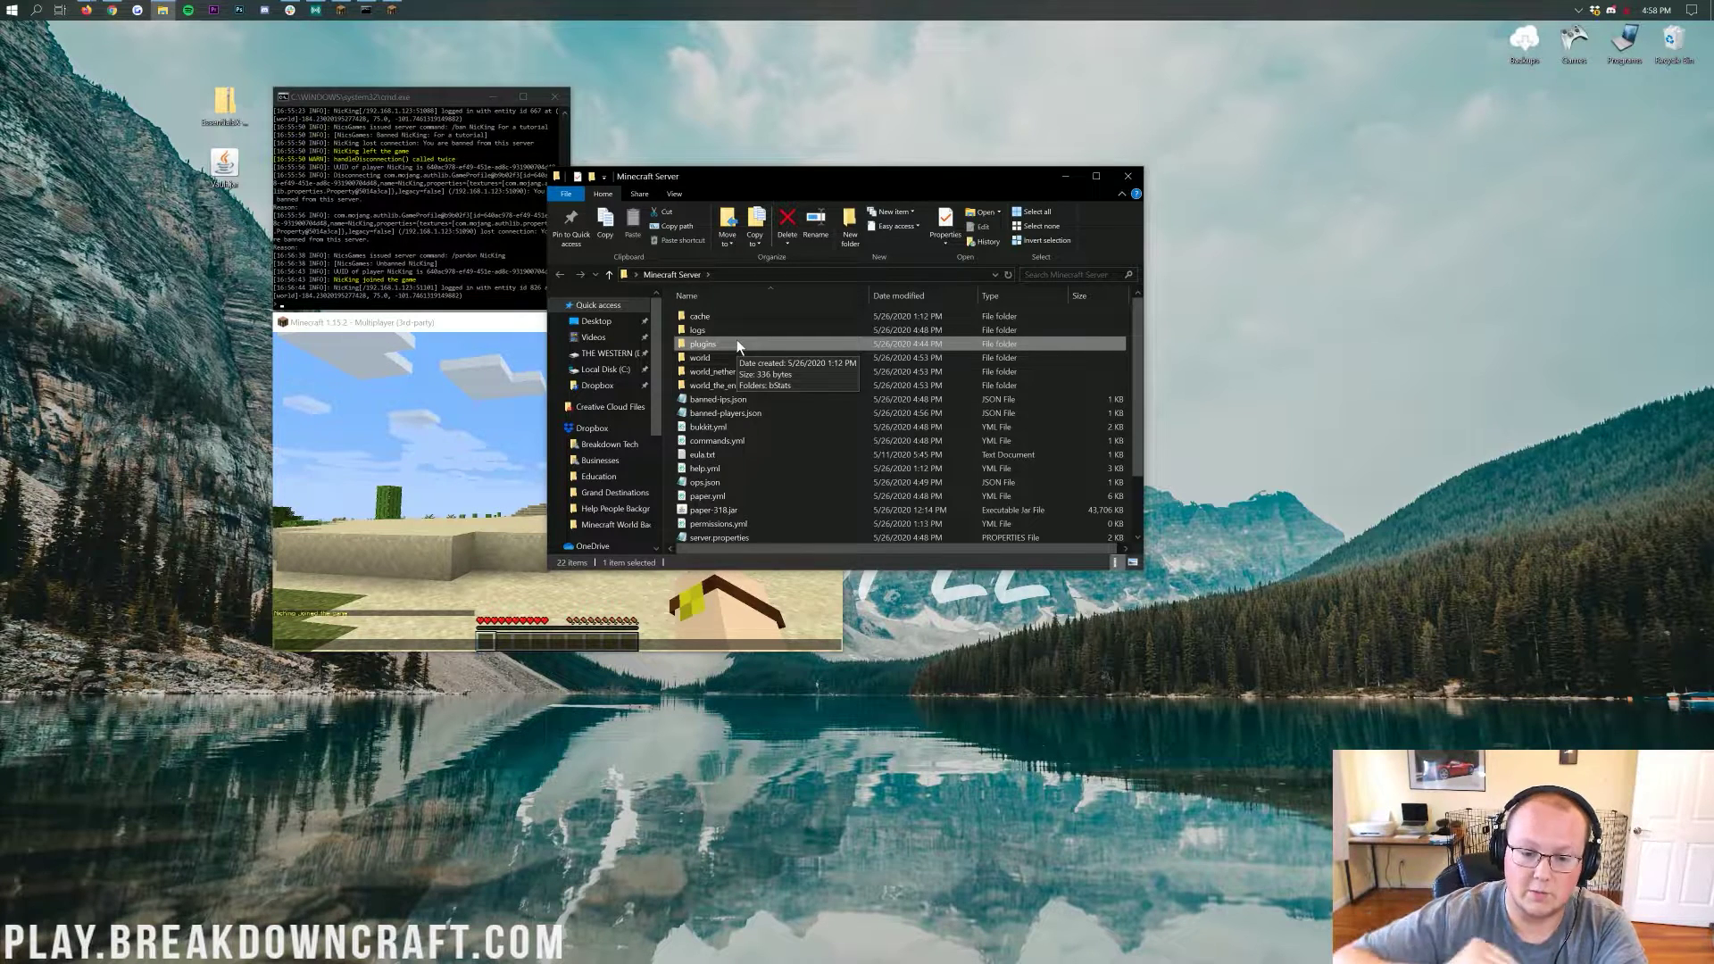
{"action": "double_click", "coordinate": [737, 343]}
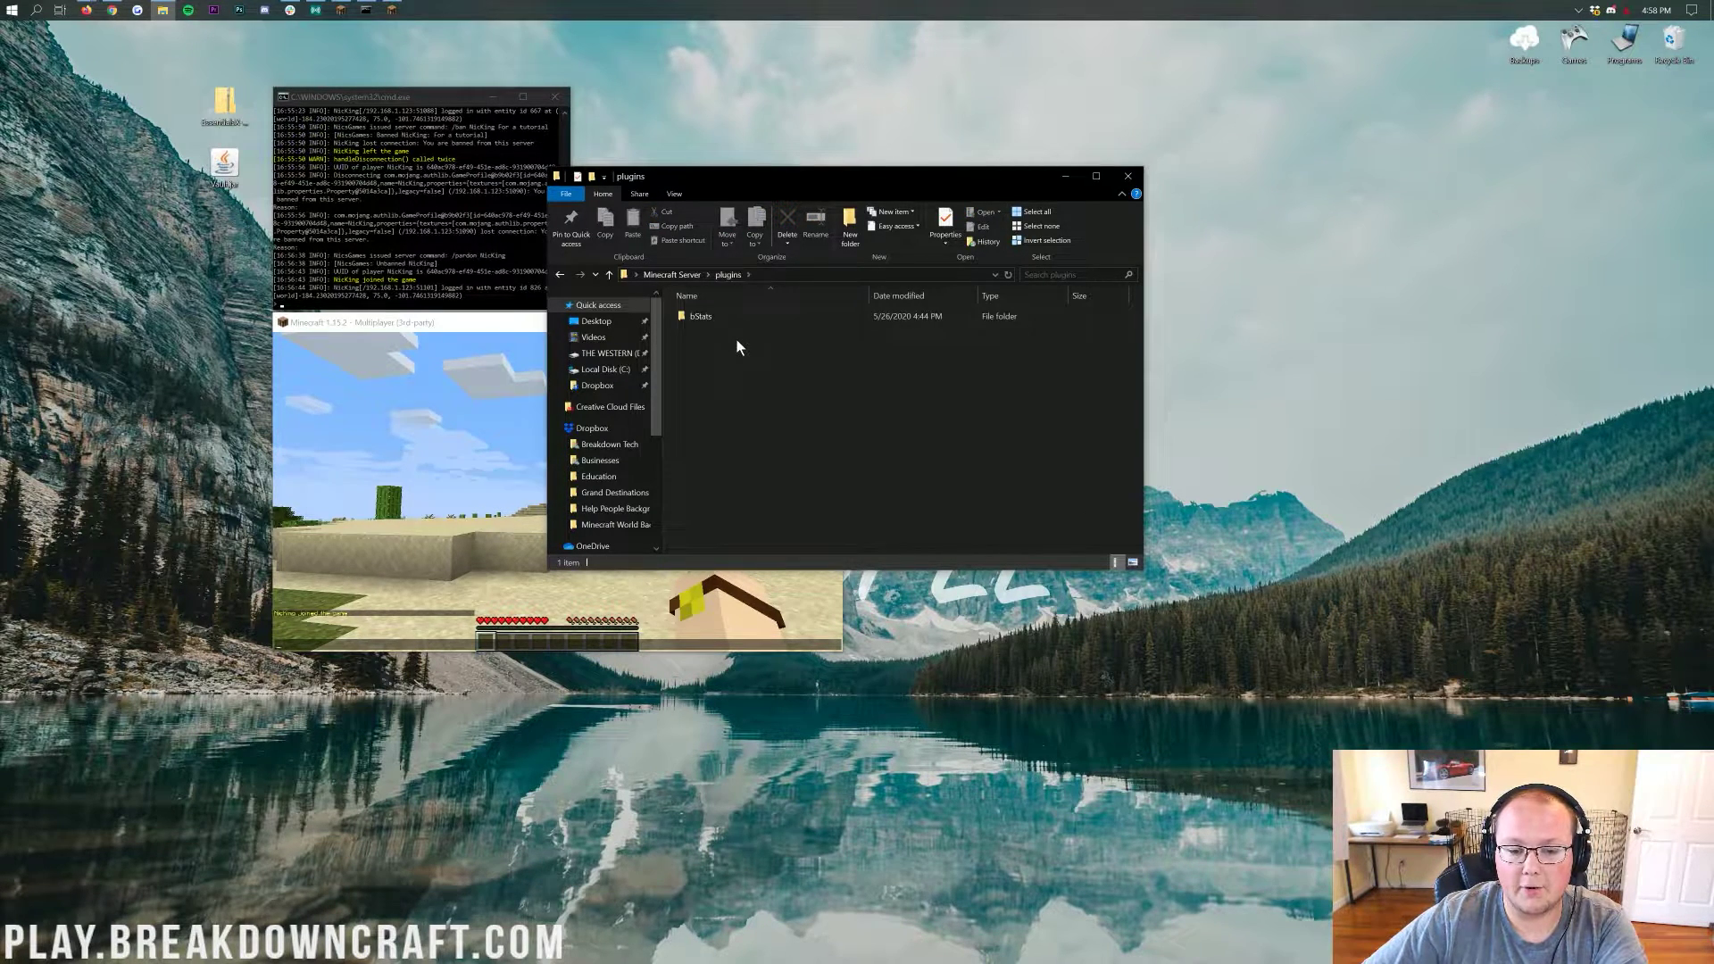
{"action": "left_click_drag", "start_coordinate": [231, 183], "coordinate": [866, 443]}
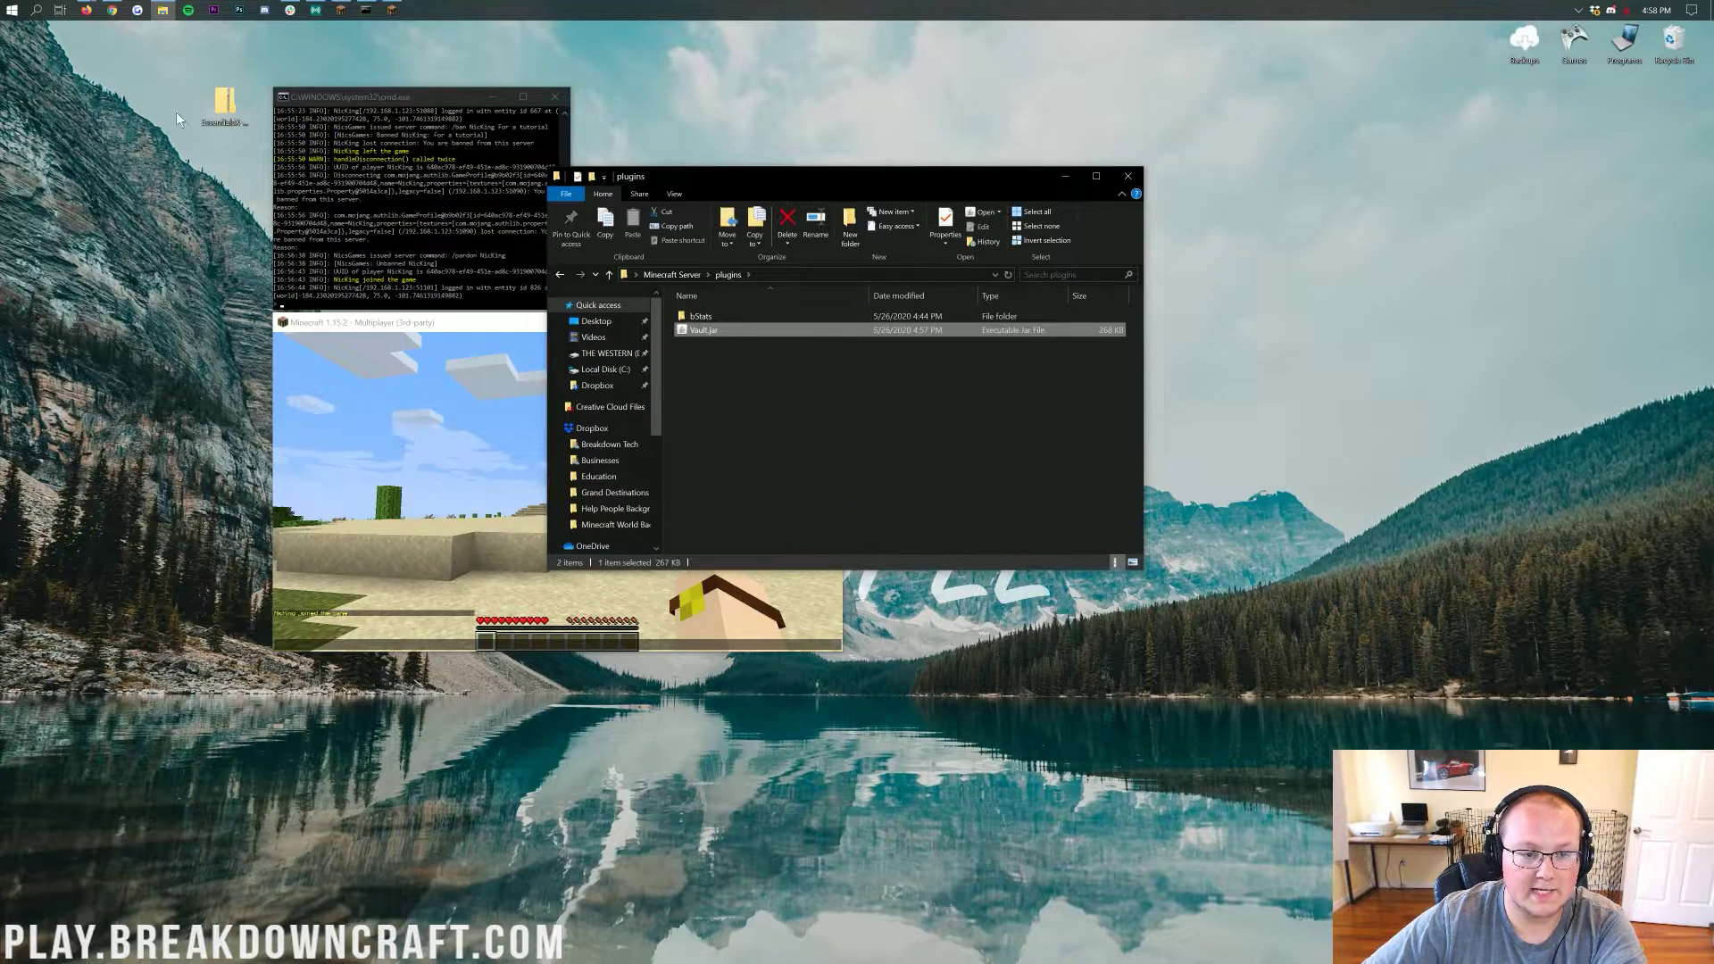
Copy EssentialsX-2.17.2.0.jar and EssentialsXChat-2.17.2.0.jar from the EssentialsX zip into the plugins folder, and close the zip.
{"action": "double_click", "coordinate": [231, 107]}
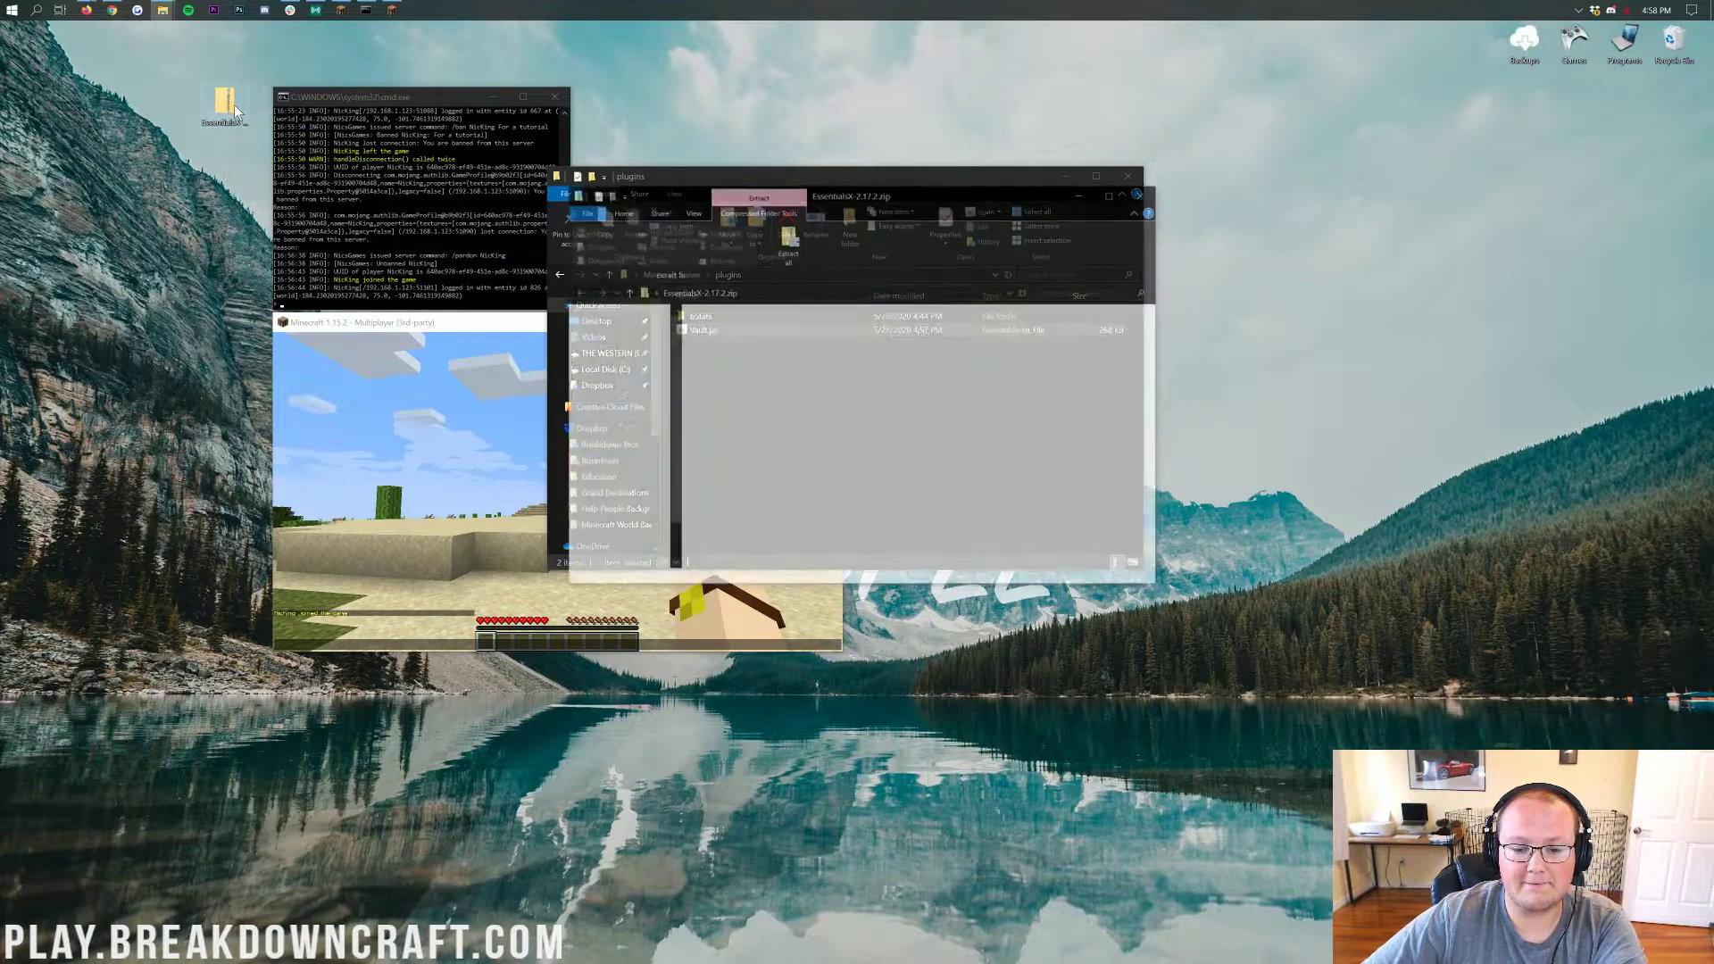
{"action": "left_click_drag", "start_coordinate": [834, 194], "coordinate": [823, 413]}
{"action": "left_click", "coordinate": [807, 548]}
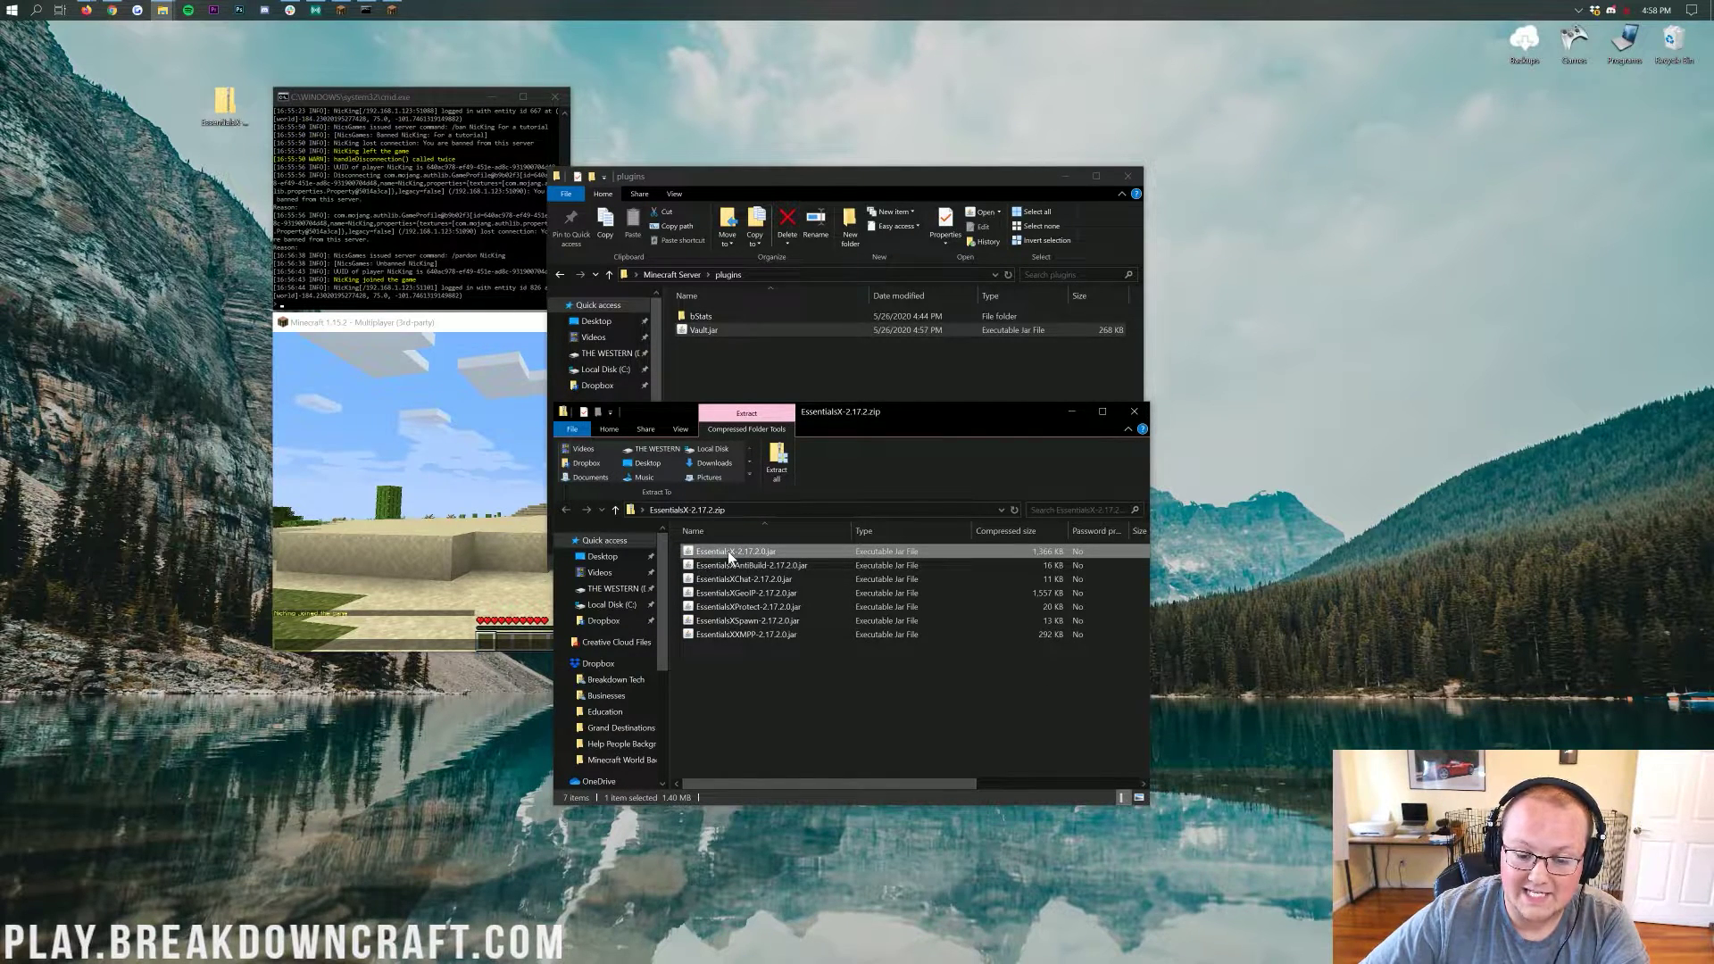
{"action": "left_click_drag", "start_coordinate": [716, 554], "coordinate": [882, 373]}
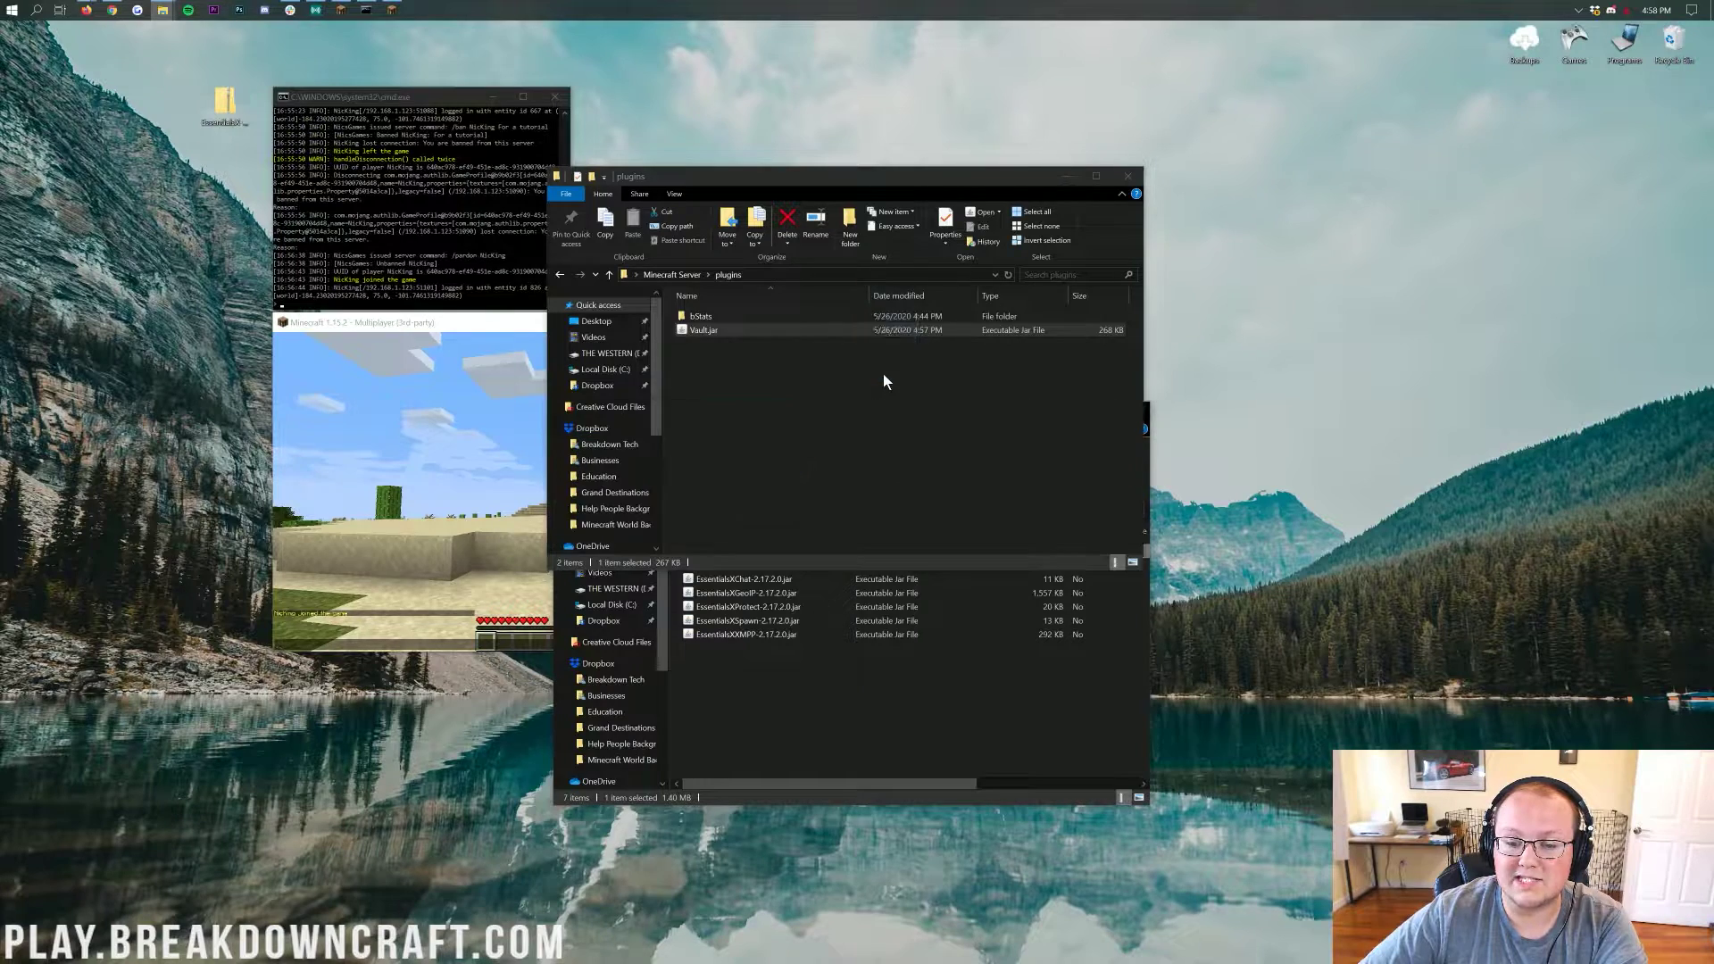
{"action": "left_click", "coordinate": [714, 580]}
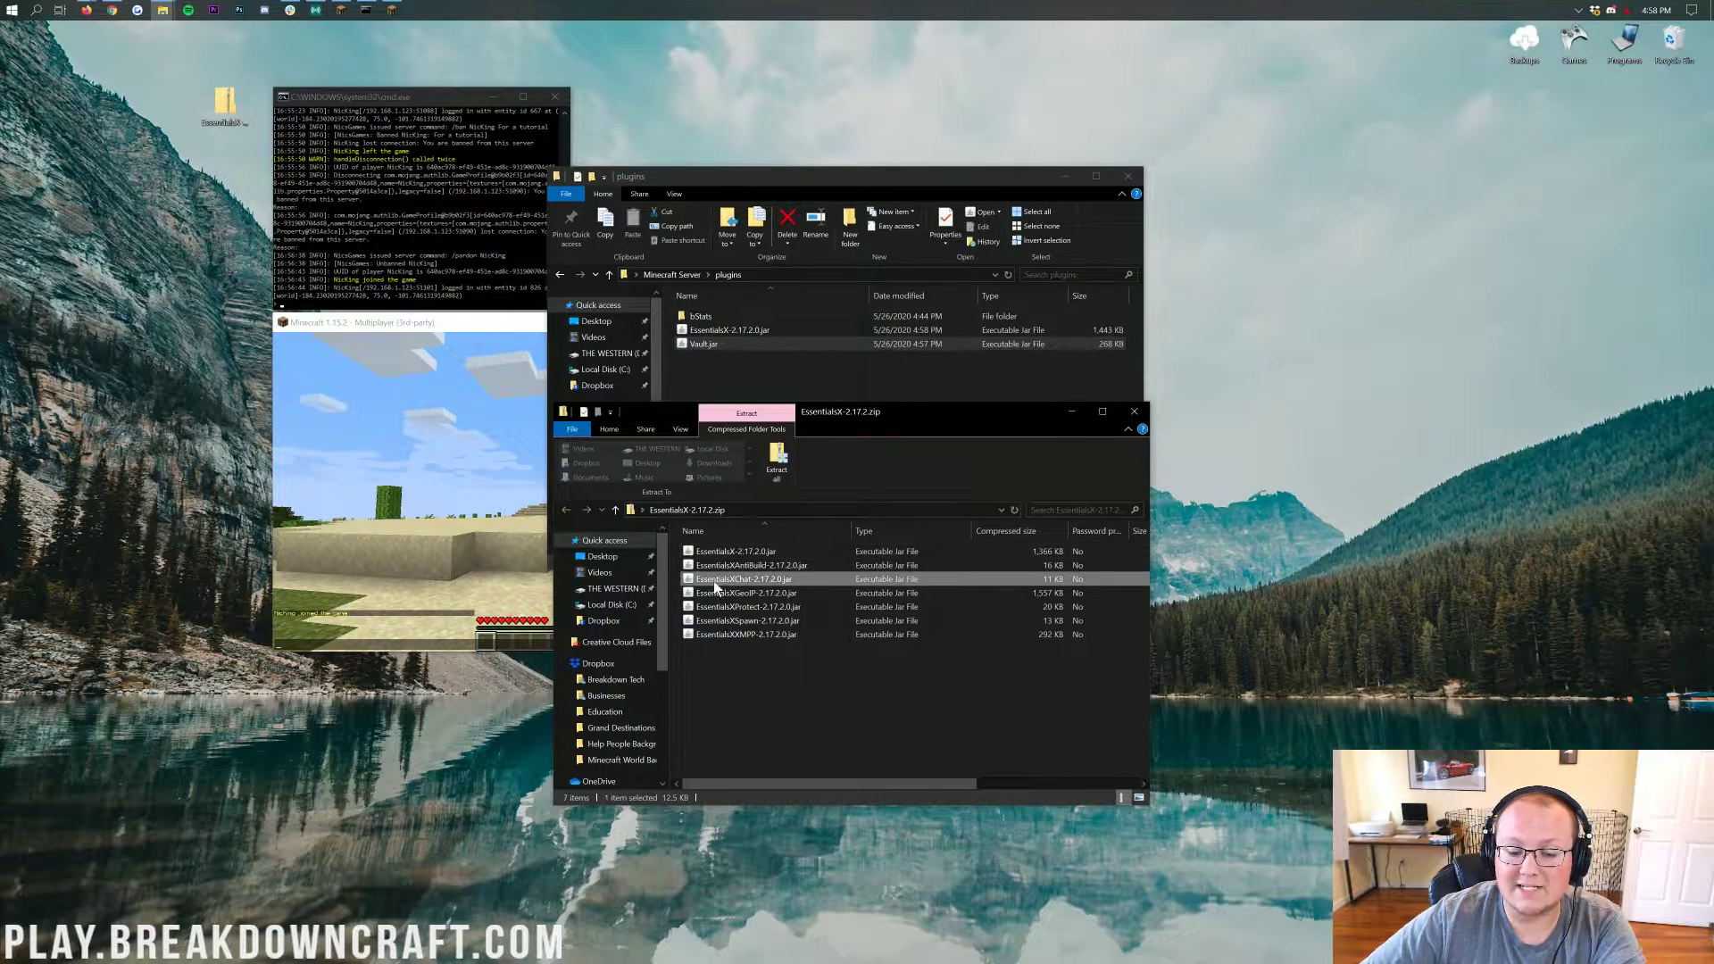
{"action": "left_click_drag", "start_coordinate": [714, 580], "coordinate": [934, 419]}
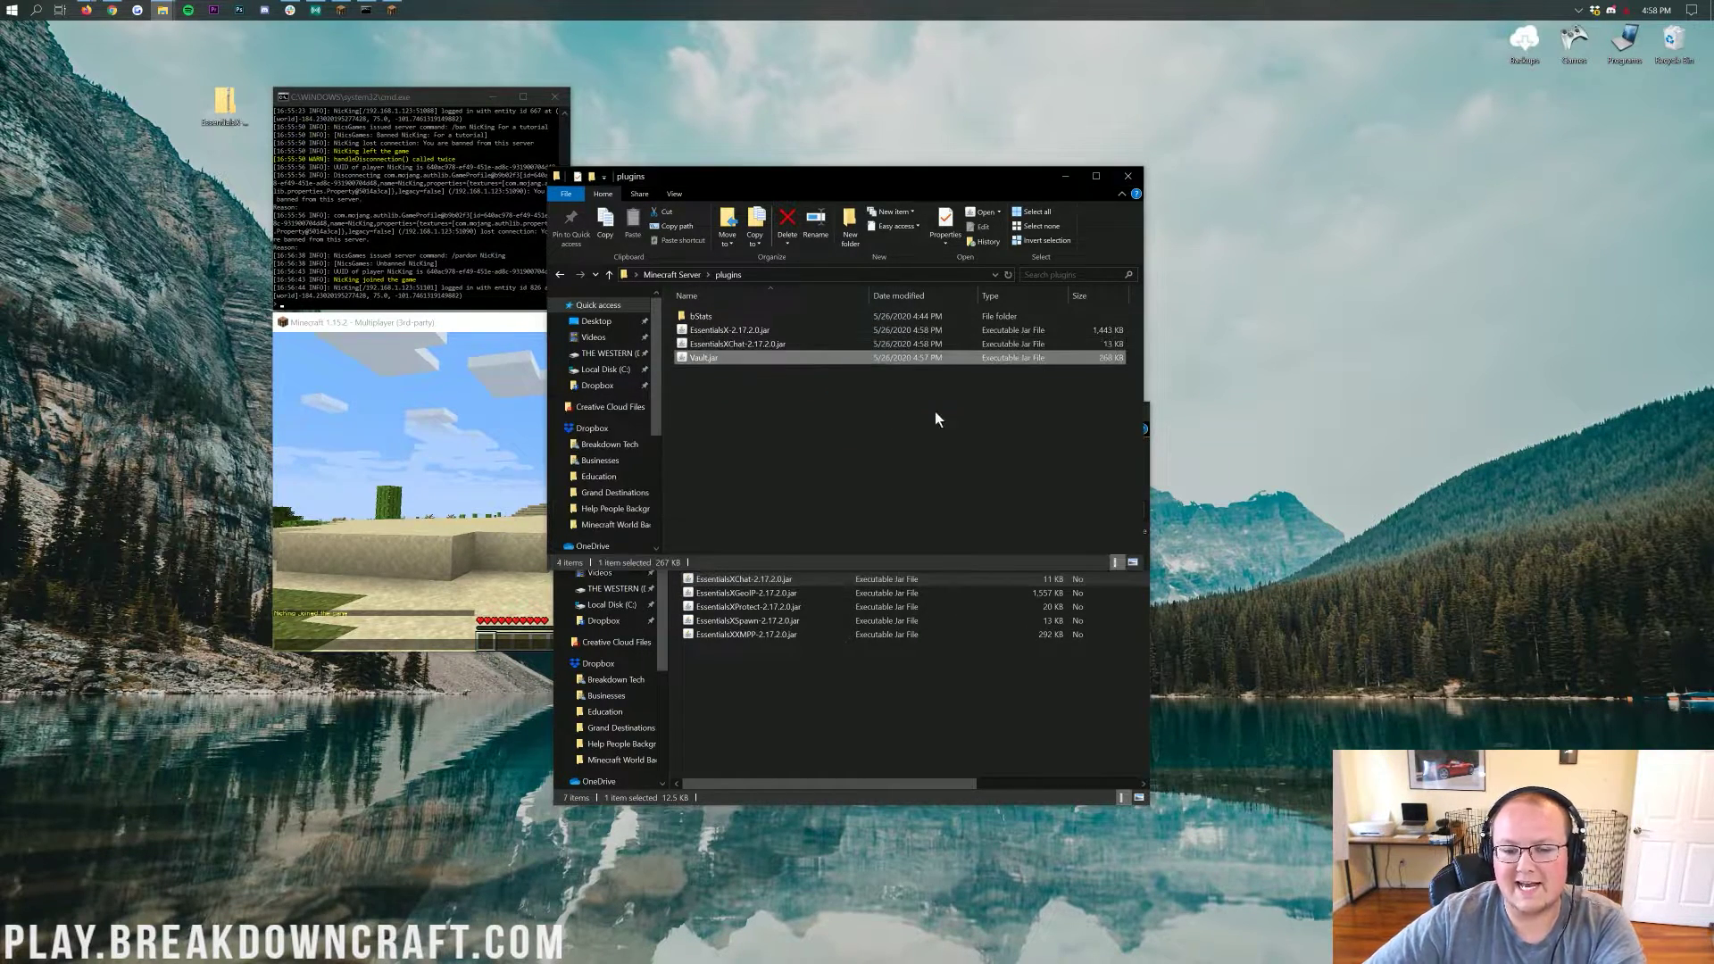
{"action": "left_click", "coordinate": [1078, 664]}
{"action": "left_click", "coordinate": [1135, 411]}
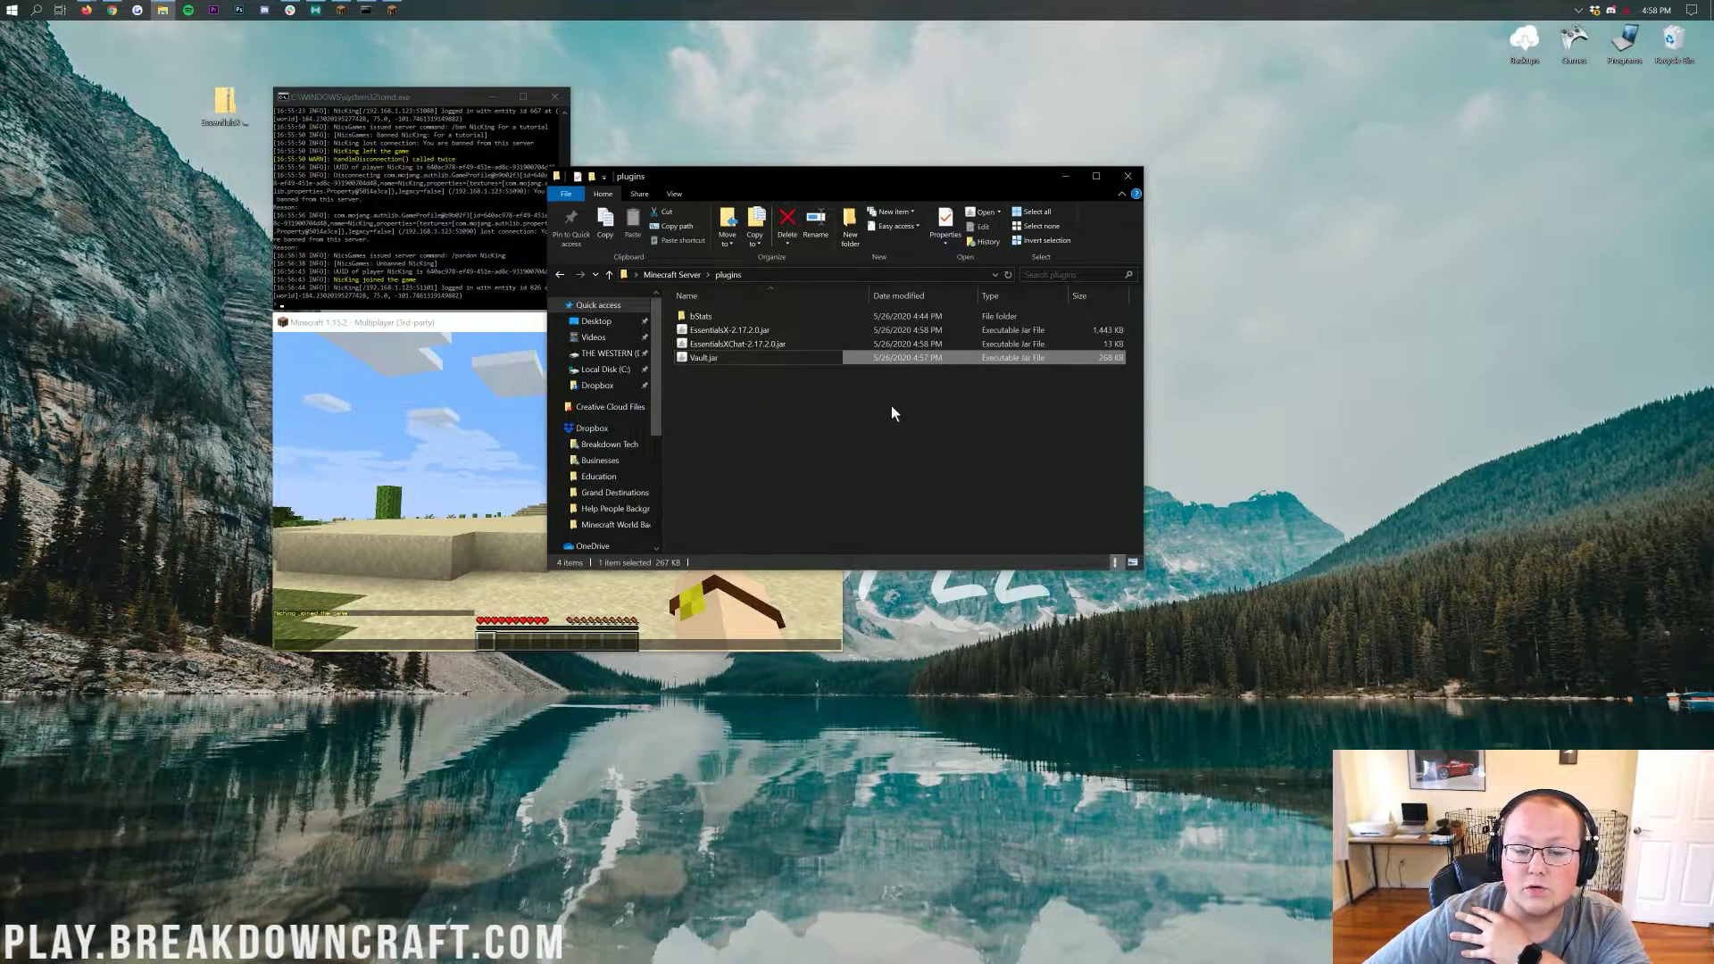
Return to the main Minecraft Server folder and shut down the running server with the stop command in its console.
{"action": "key", "text": "alt+Left"}
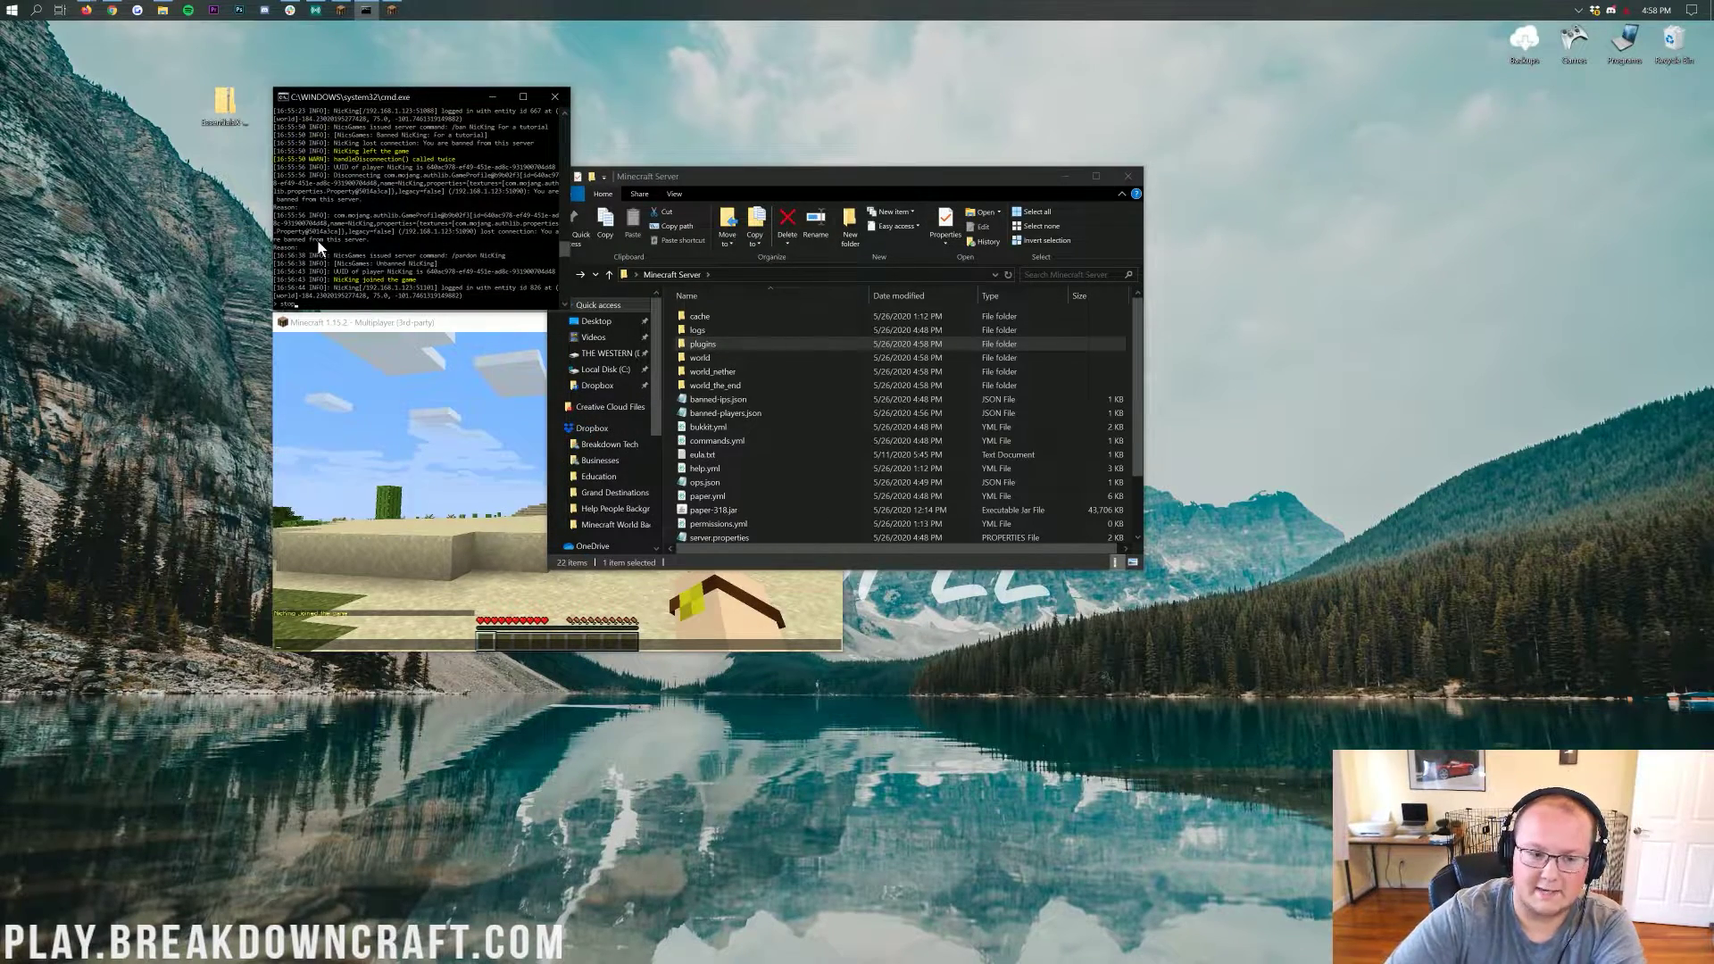
{"action": "key", "text": "Return"}
{"action": "scroll", "coordinate": [801, 533], "scroll_direction": "down", "scroll_amount": 2}
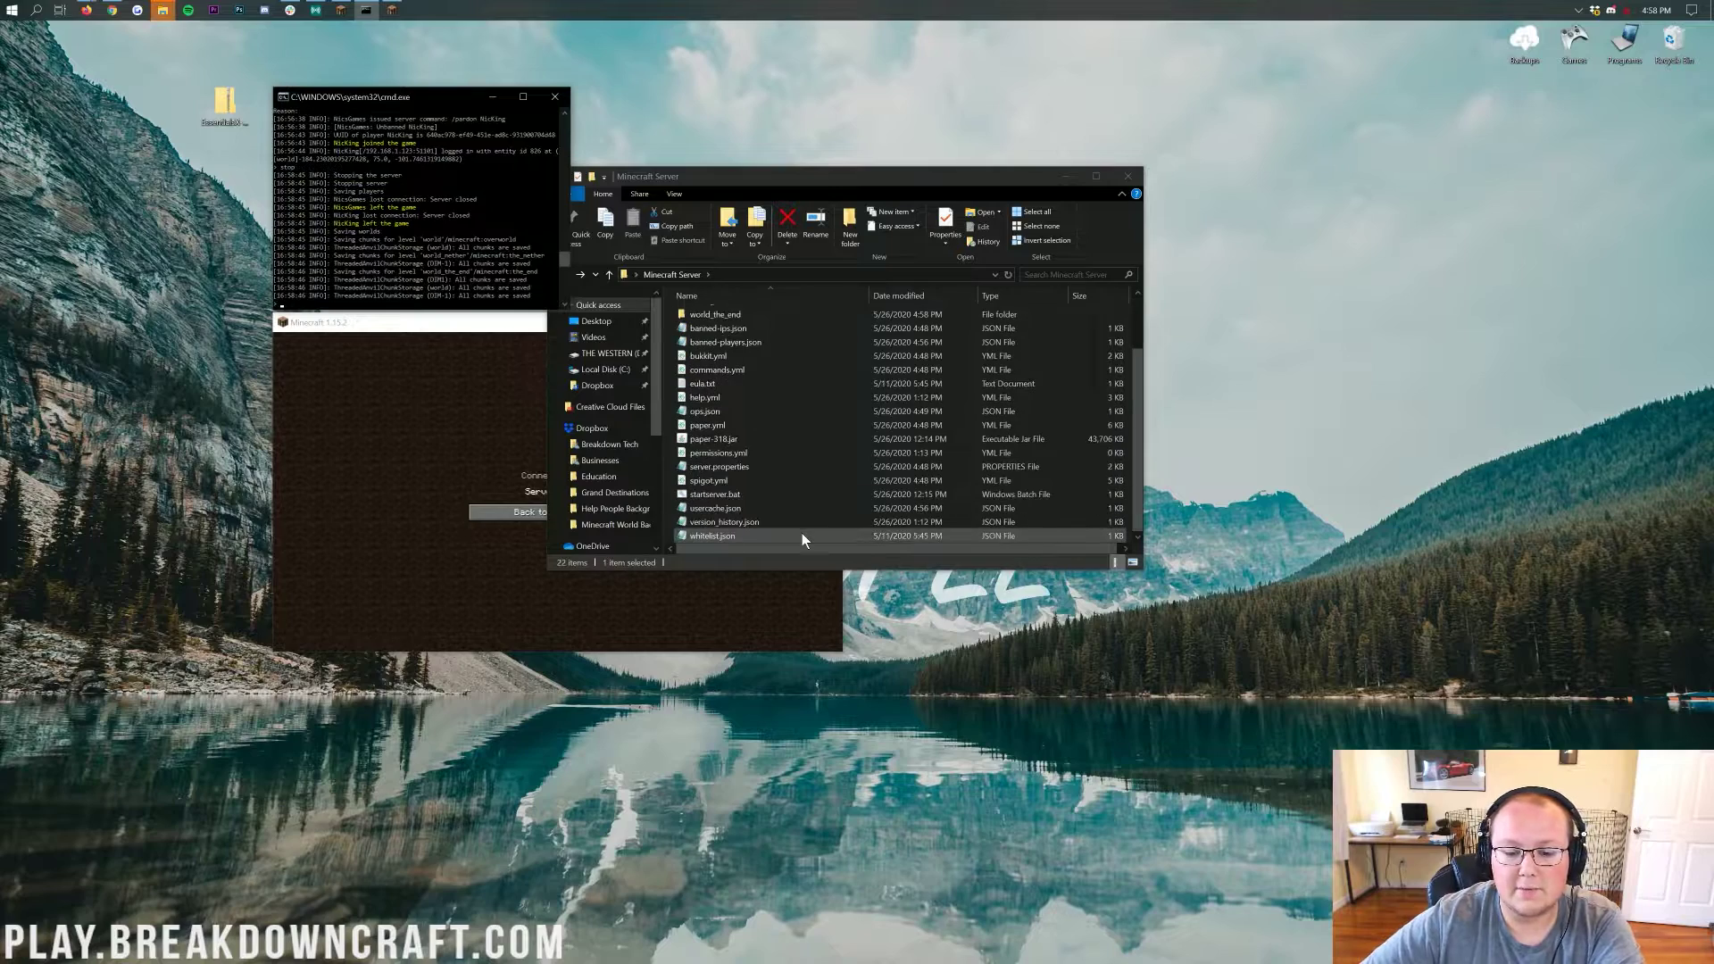
Start the server again with startserver.bat, close the Minecraft Server folder, and place the console window above the smaller game window.
{"action": "left_click", "coordinate": [764, 498]}
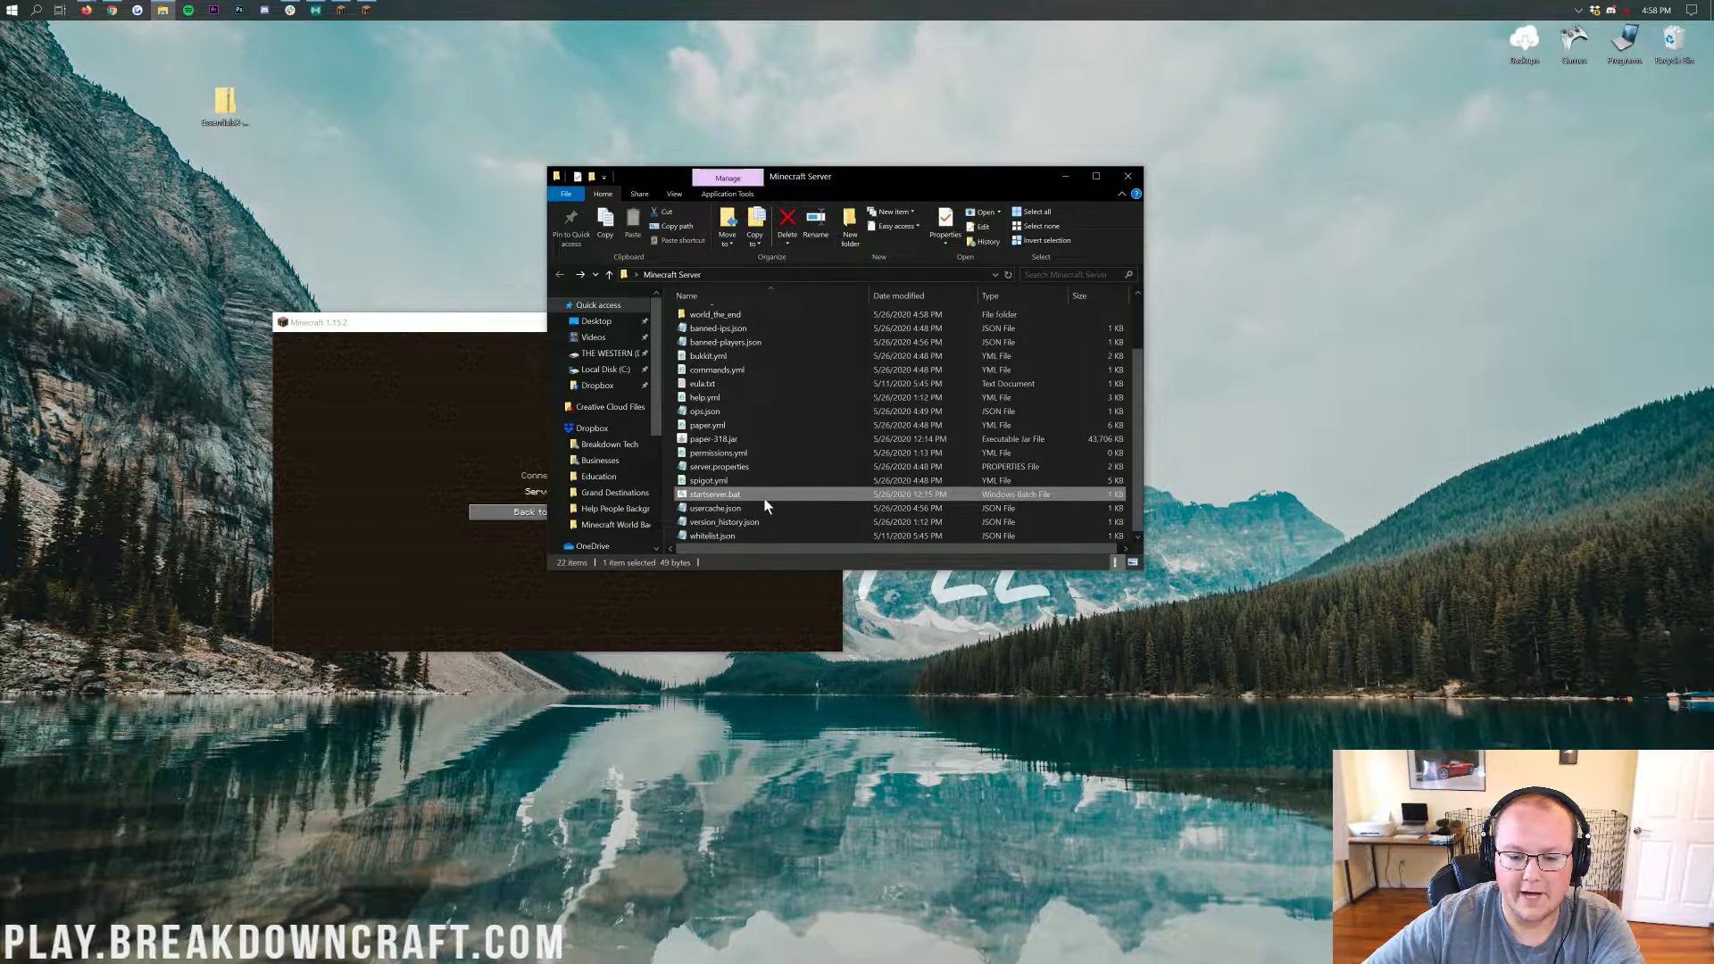
{"action": "double_click", "coordinate": [764, 498]}
{"action": "left_click", "coordinate": [1127, 176]}
{"action": "left_click_drag", "start_coordinate": [316, 195], "coordinate": [416, 100]}
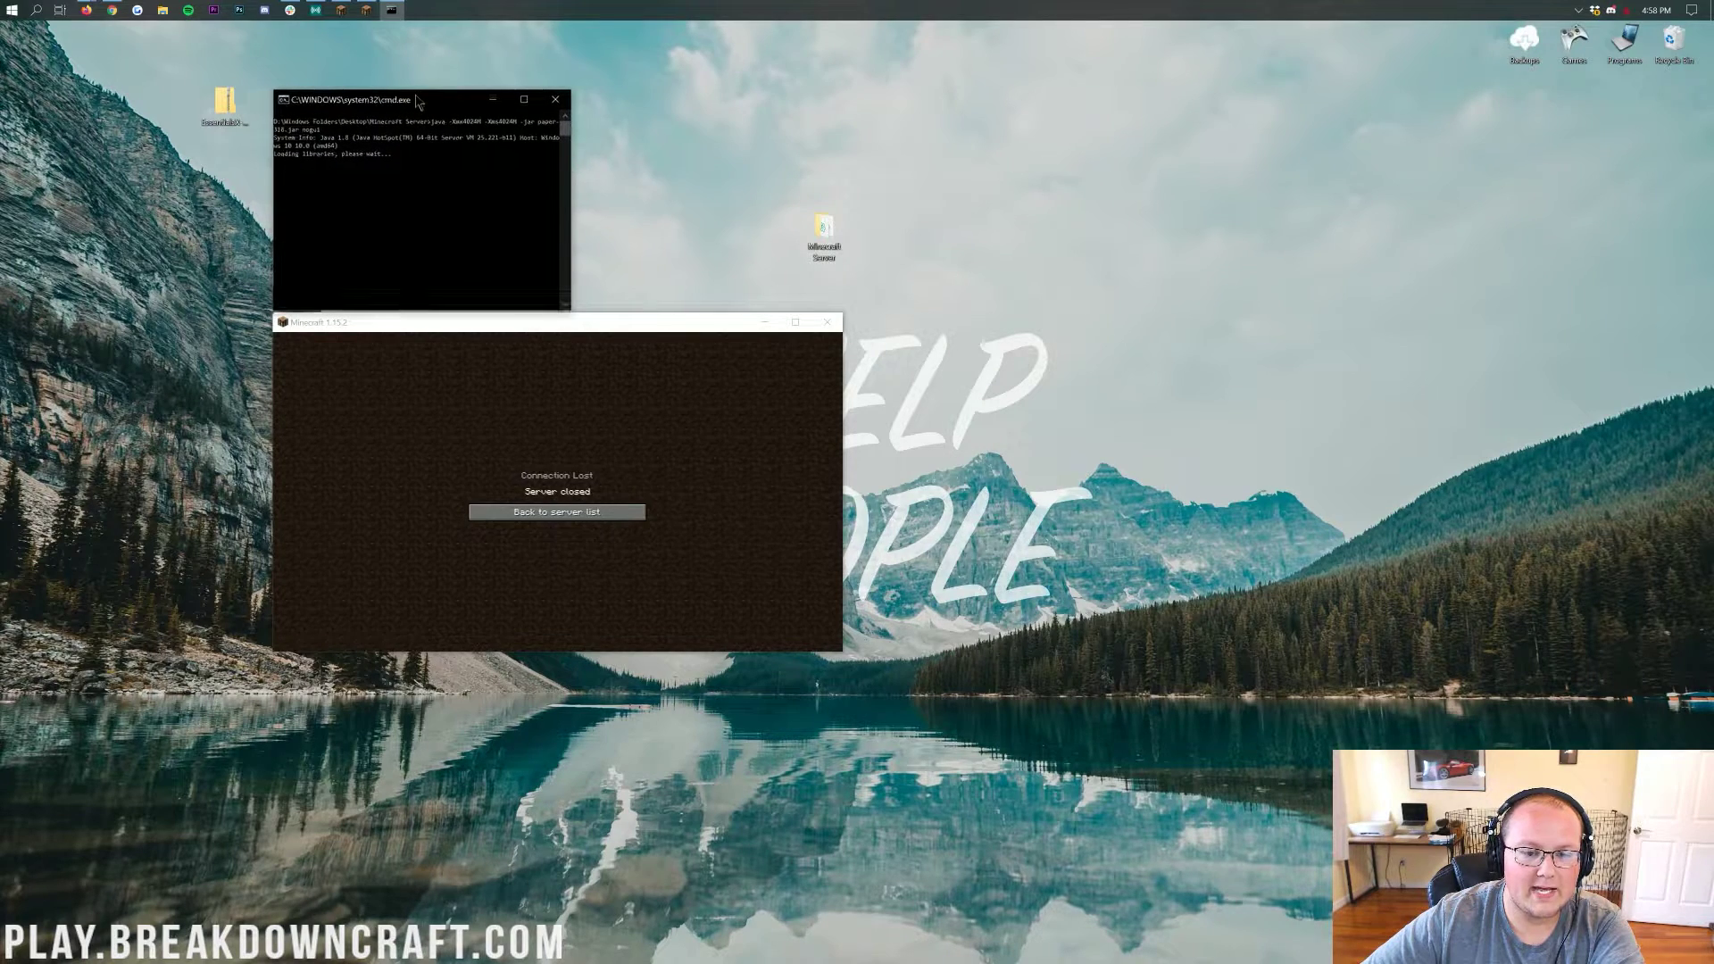
Bring up the operator's game client and reconnect it to the restarted server by direct connection.
{"action": "left_click", "coordinate": [342, 10]}
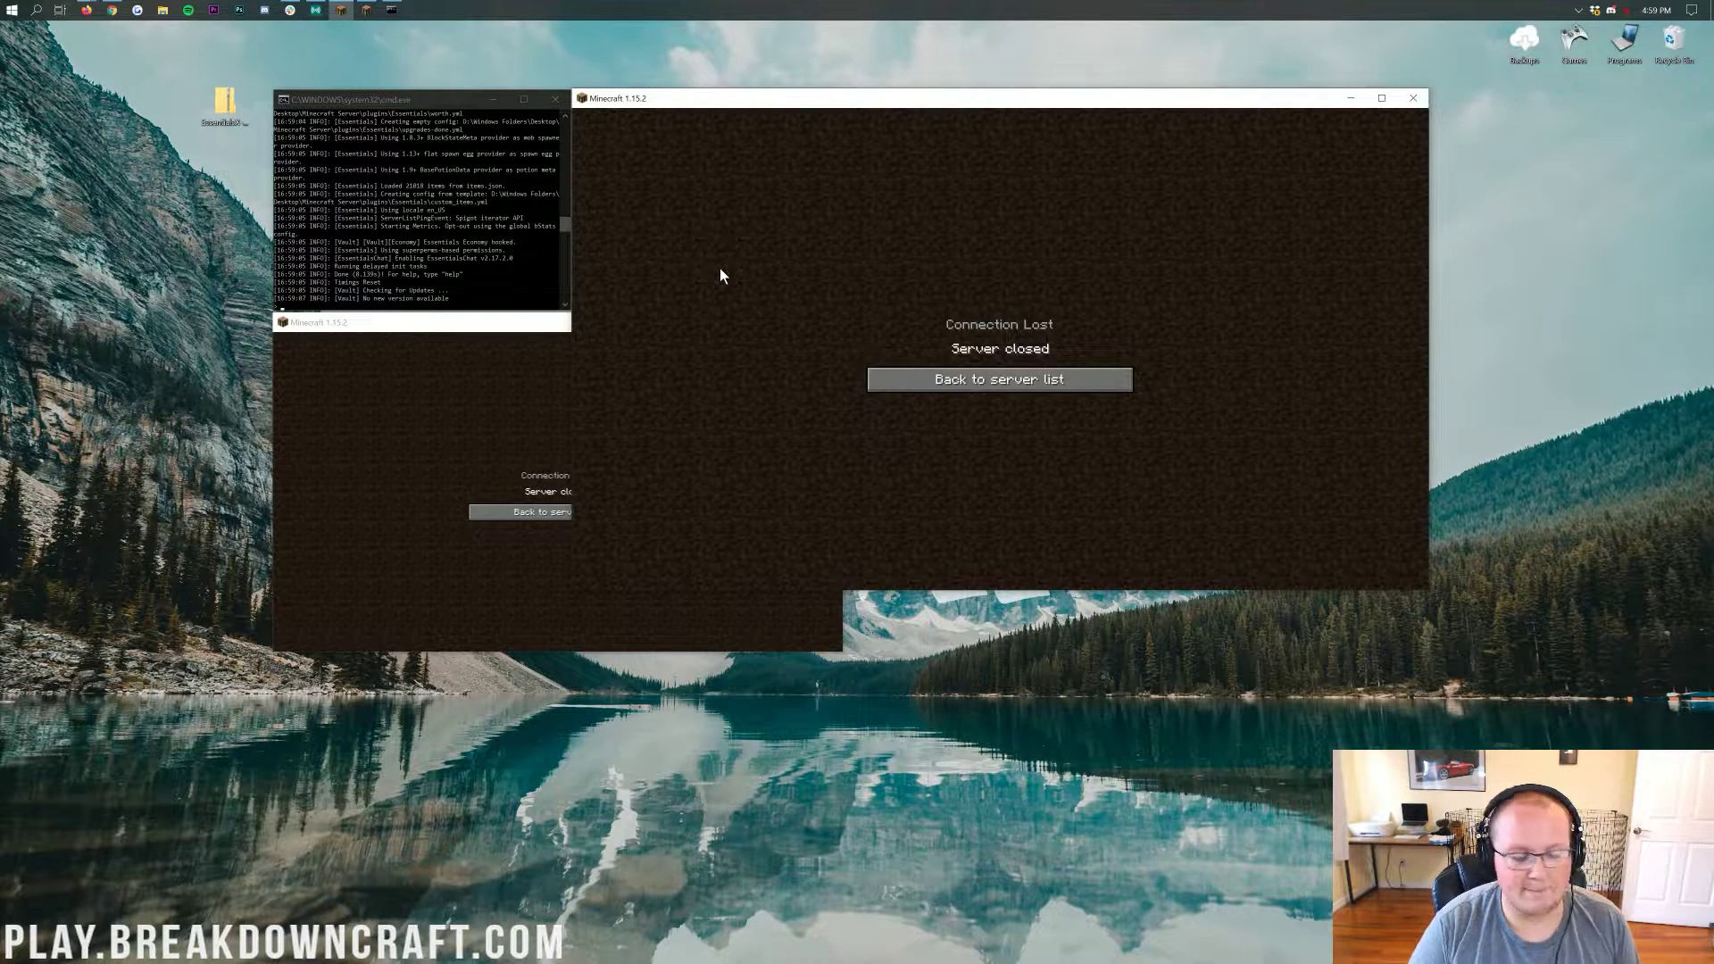
{"action": "left_click", "coordinate": [1006, 387]}
{"action": "left_click", "coordinate": [982, 533]}
{"action": "left_click", "coordinate": [998, 387]}
Try to reconnect the second player's game client by direct connection, and return it to the server list.
{"action": "left_click", "coordinate": [502, 501]}
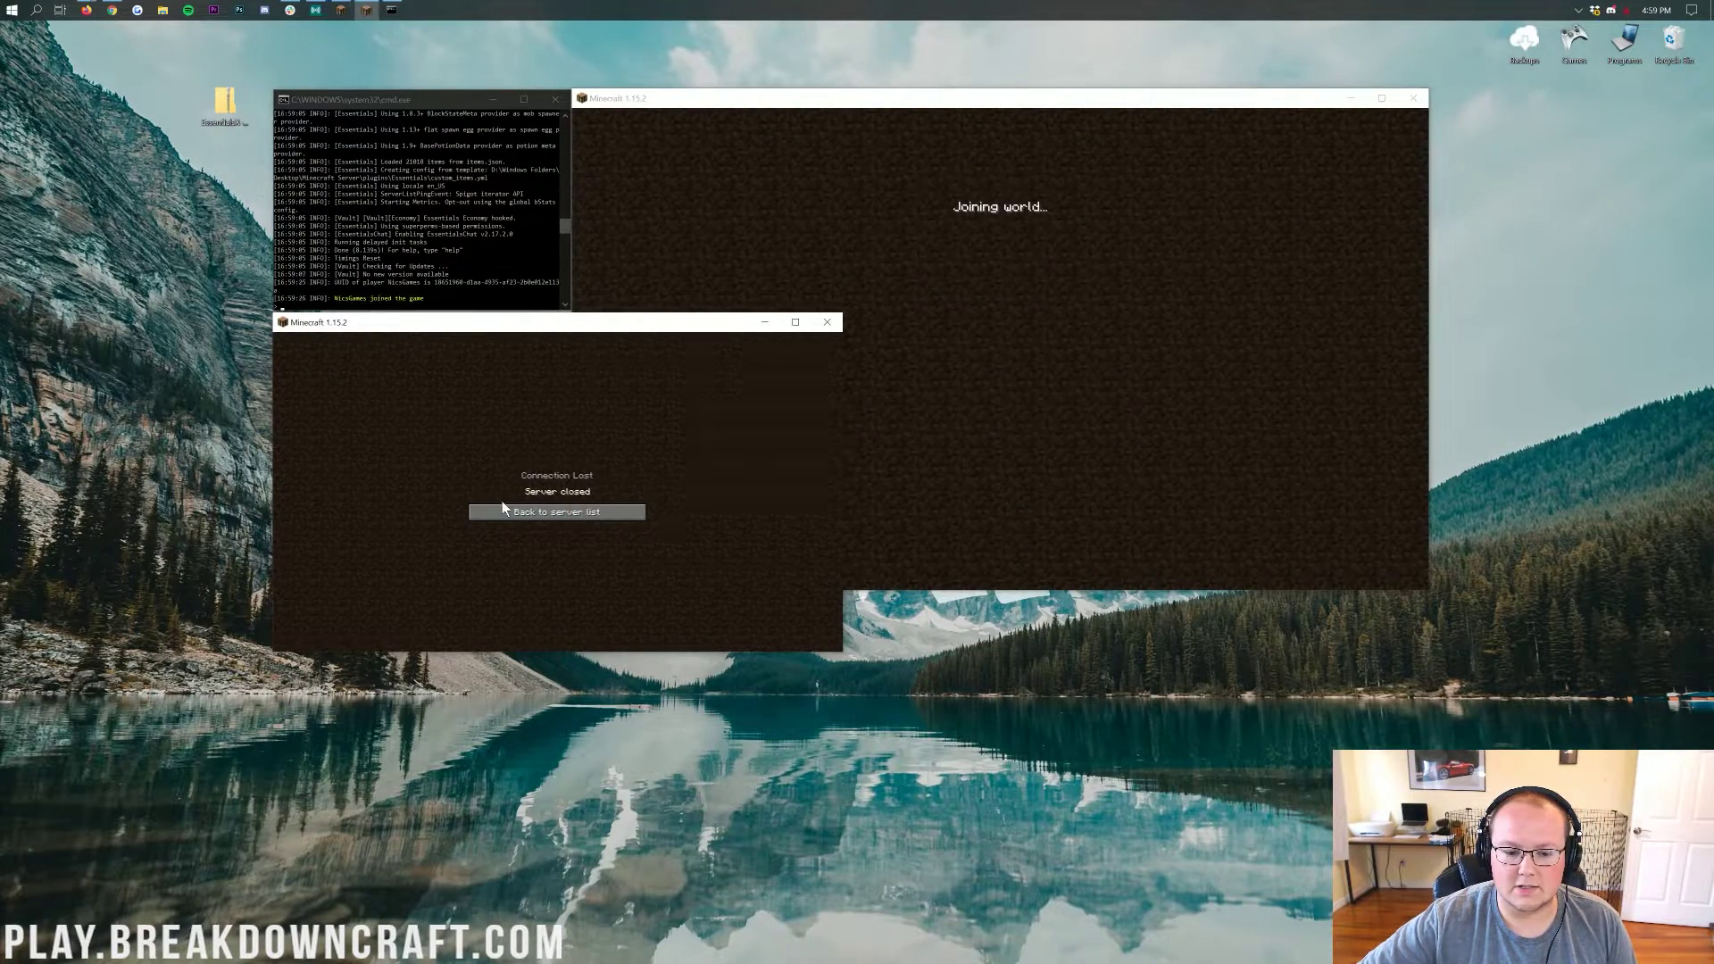
{"action": "left_click", "coordinate": [504, 510]}
{"action": "left_click", "coordinate": [566, 616]}
{"action": "left_click", "coordinate": [543, 516]}
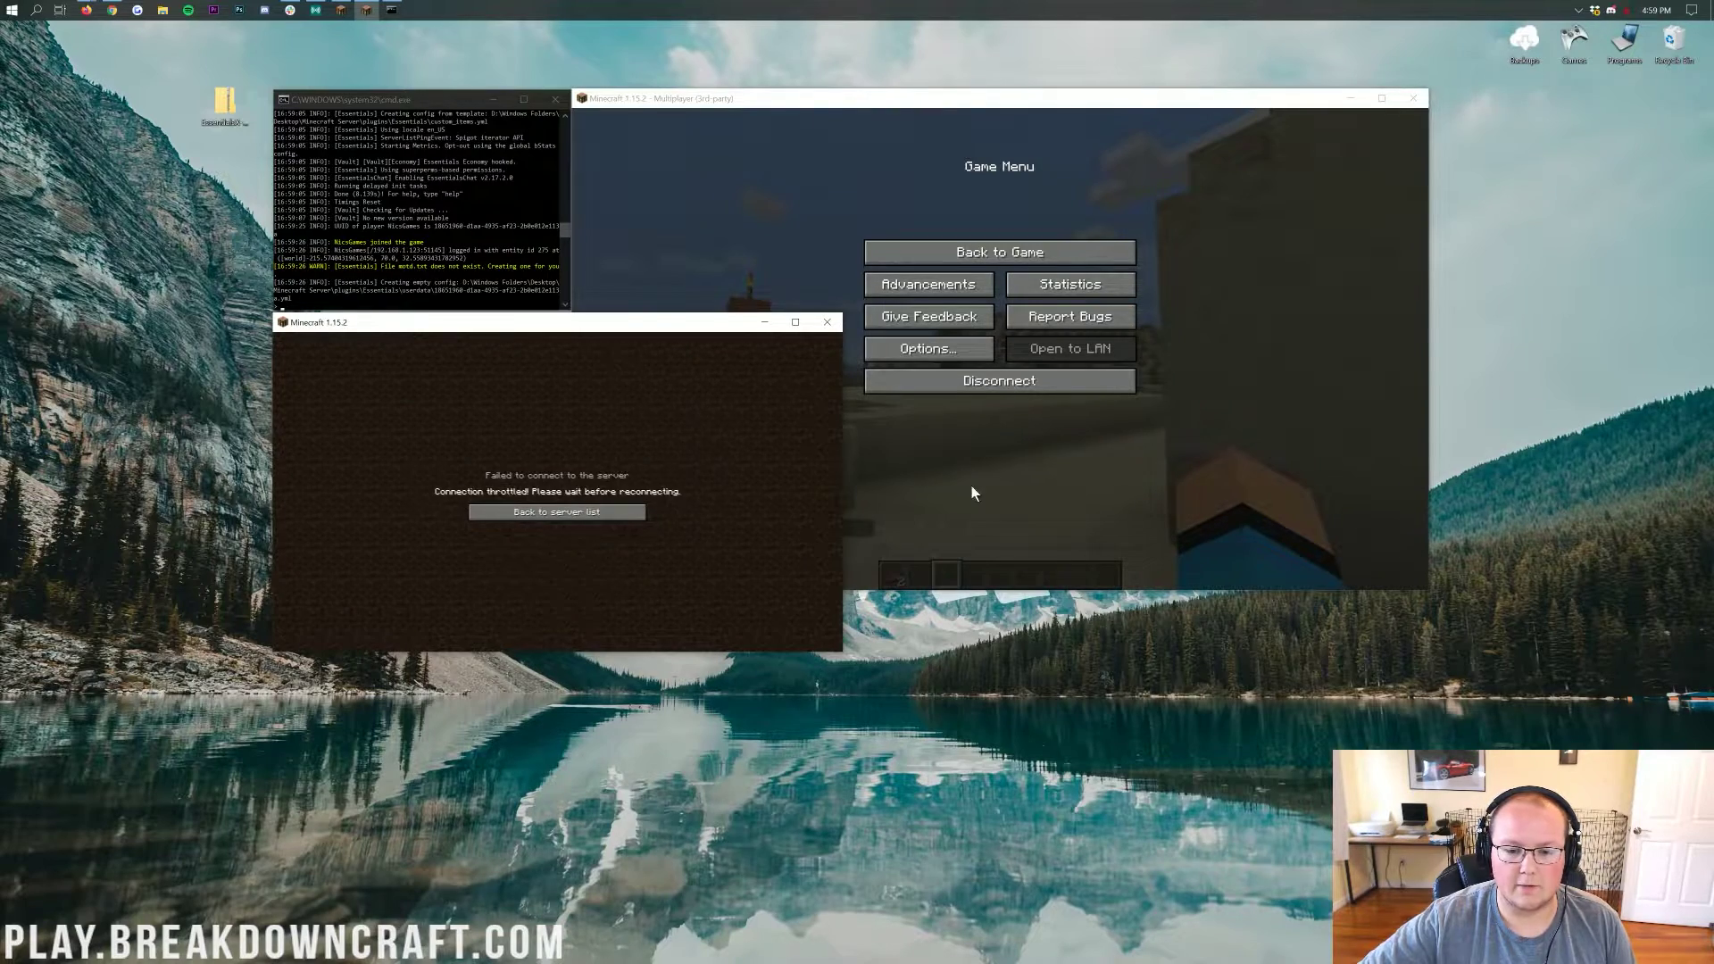
{"action": "left_click", "coordinate": [908, 412]}
{"action": "left_click", "coordinate": [646, 505]}
{"action": "left_click", "coordinate": [646, 505]}
Resume play in the operator's game client and walk forward across the desert.
{"action": "left_click", "coordinate": [1000, 252]}
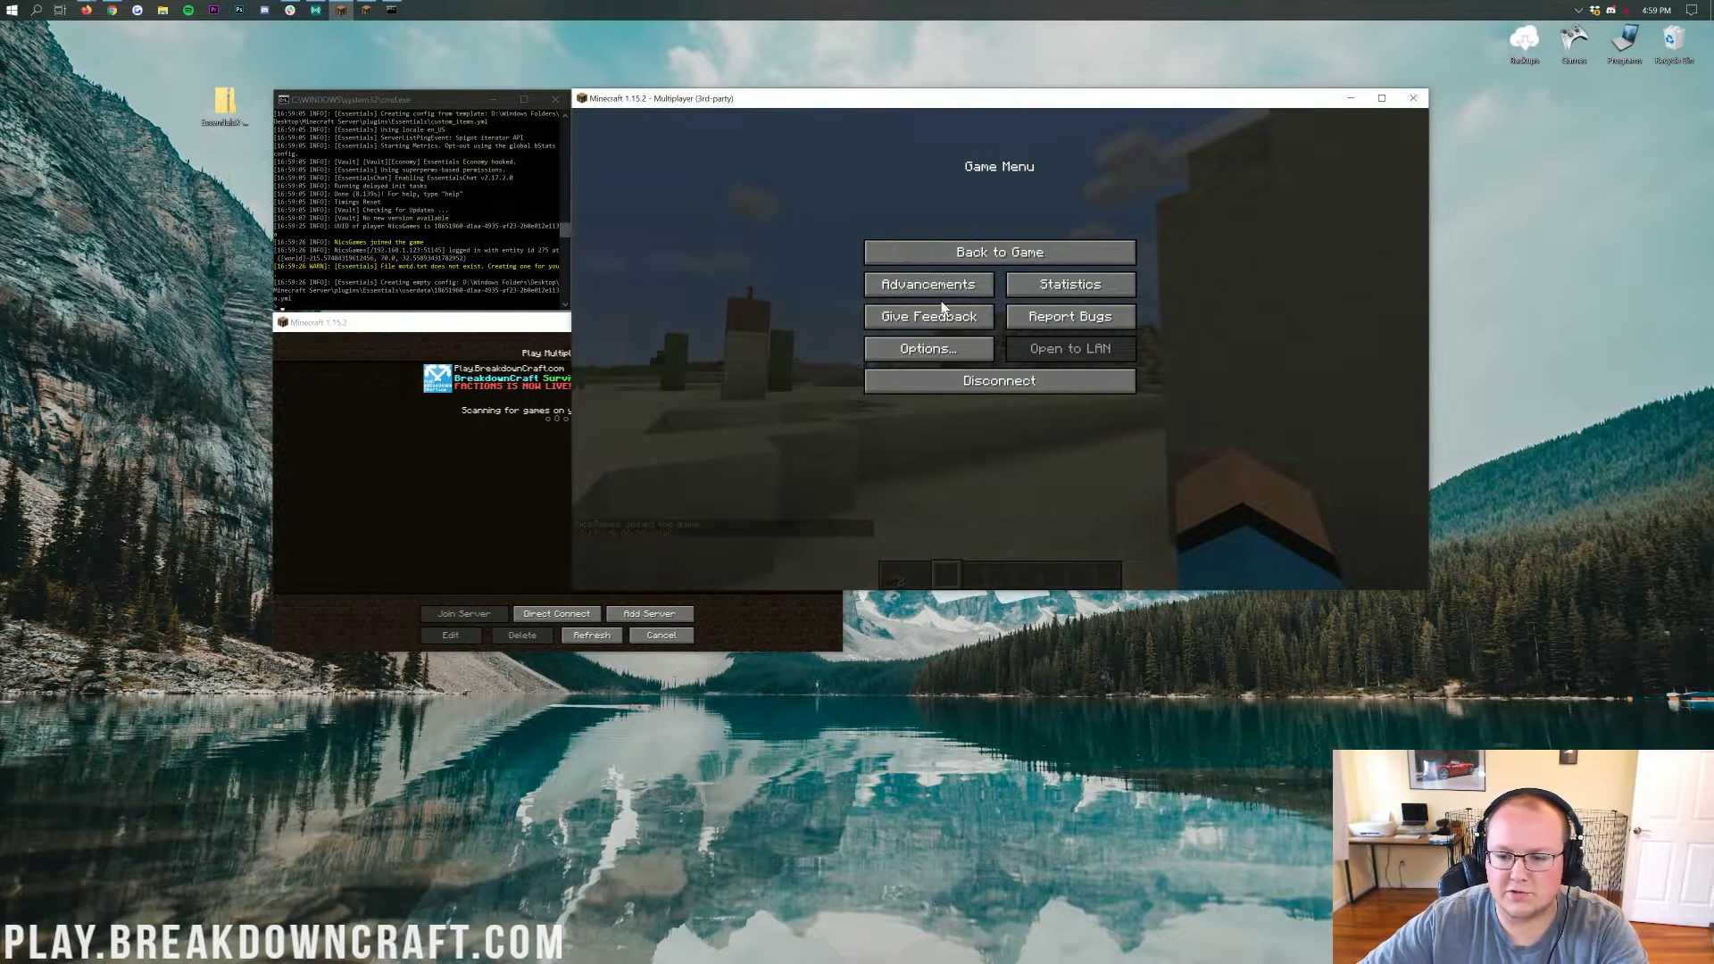
{"action": "left_click", "coordinate": [1000, 252]}
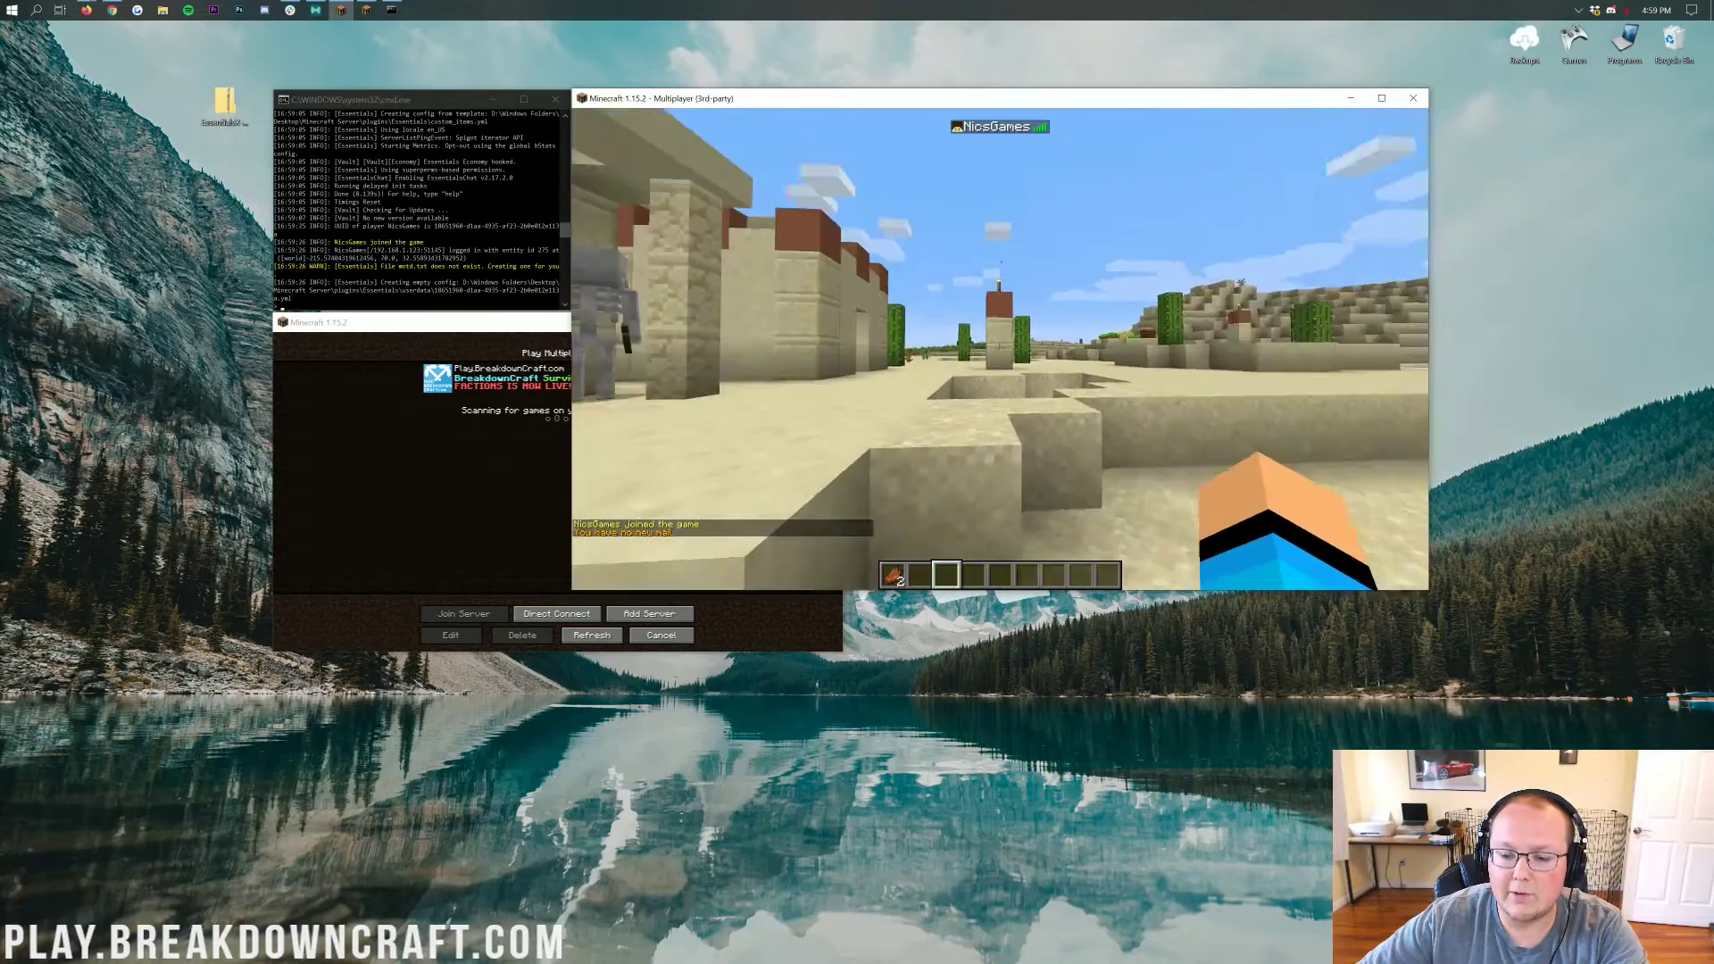
{"action": "key", "text": "w"}
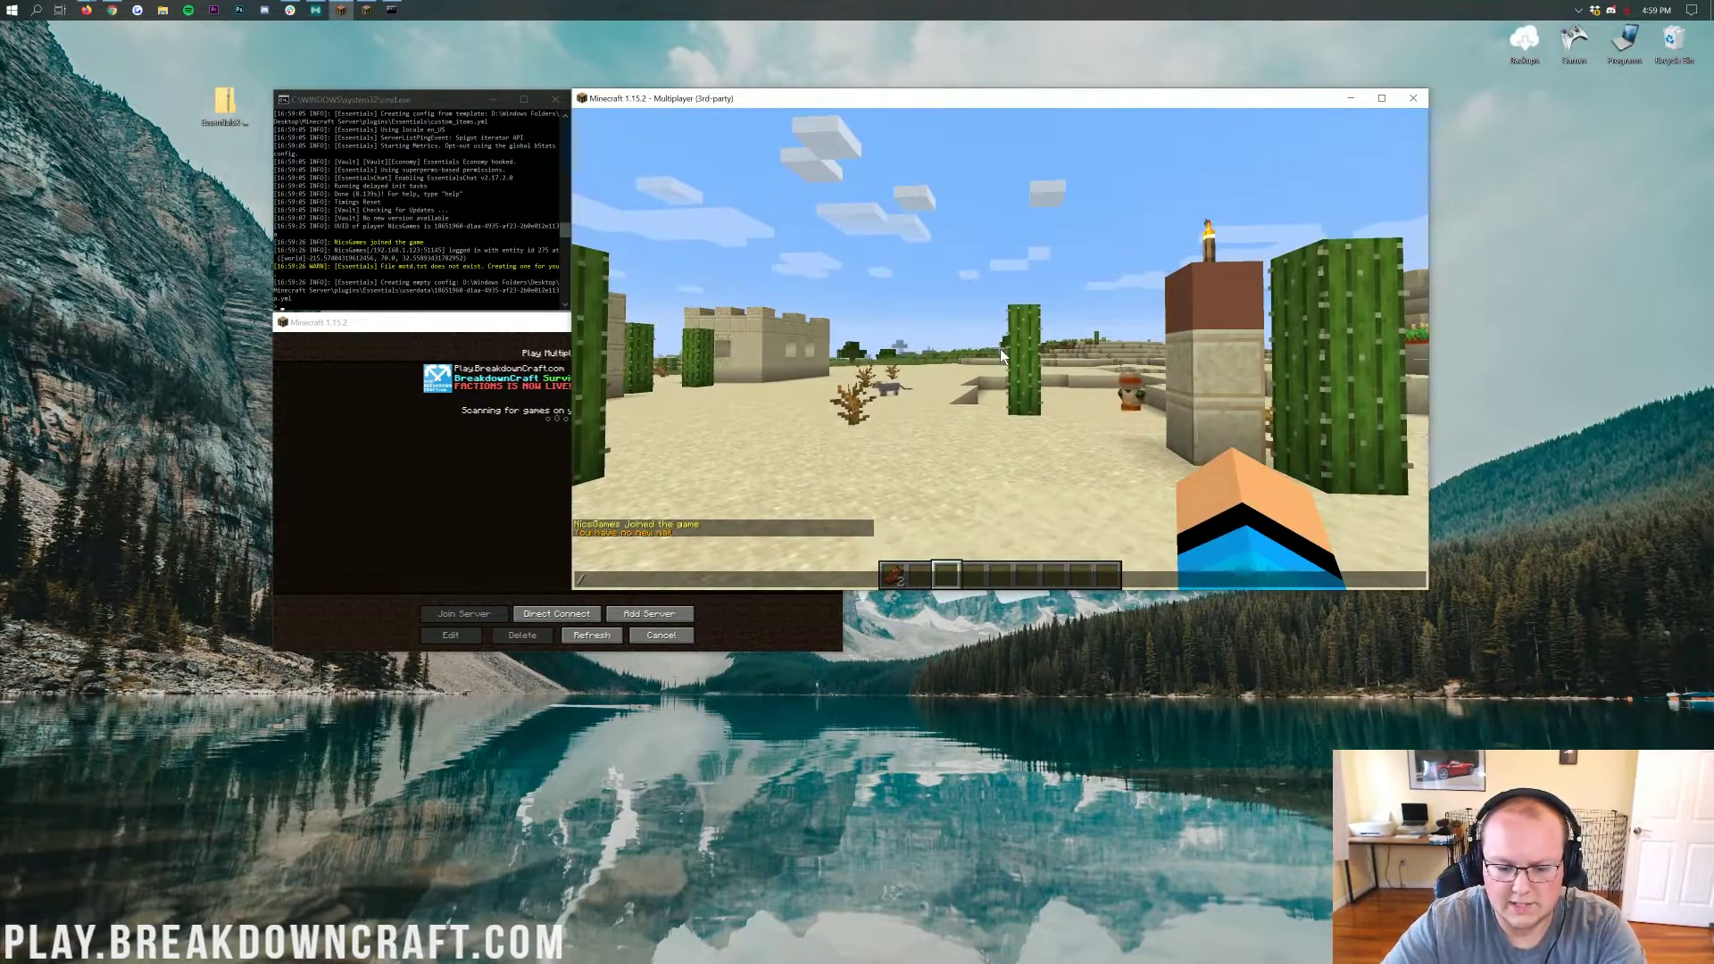
Check the Essentials plugin's usage by running /essentials help and /essentials commands in the chat.
{"action": "type", "text": "/essentail"}
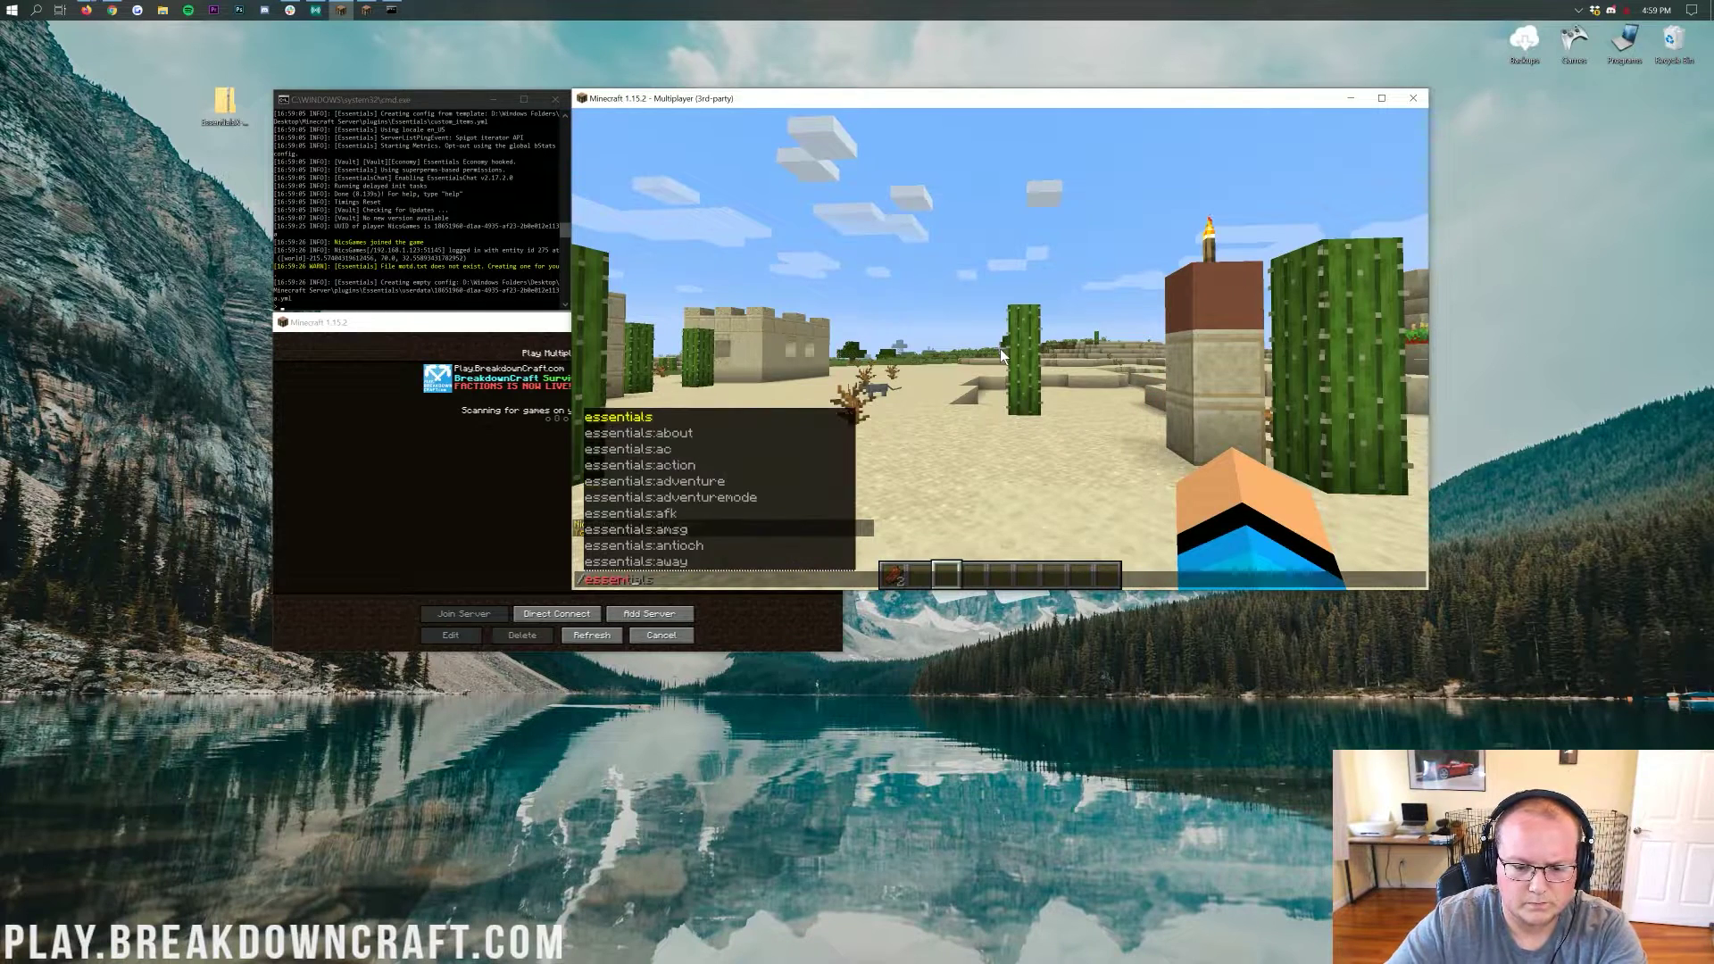
{"action": "key", "text": "BackSpace"}
{"action": "key", "text": "BackSpace"}
{"action": "key", "text": "BackSpace"}
{"action": "type", "text": "ials help"}
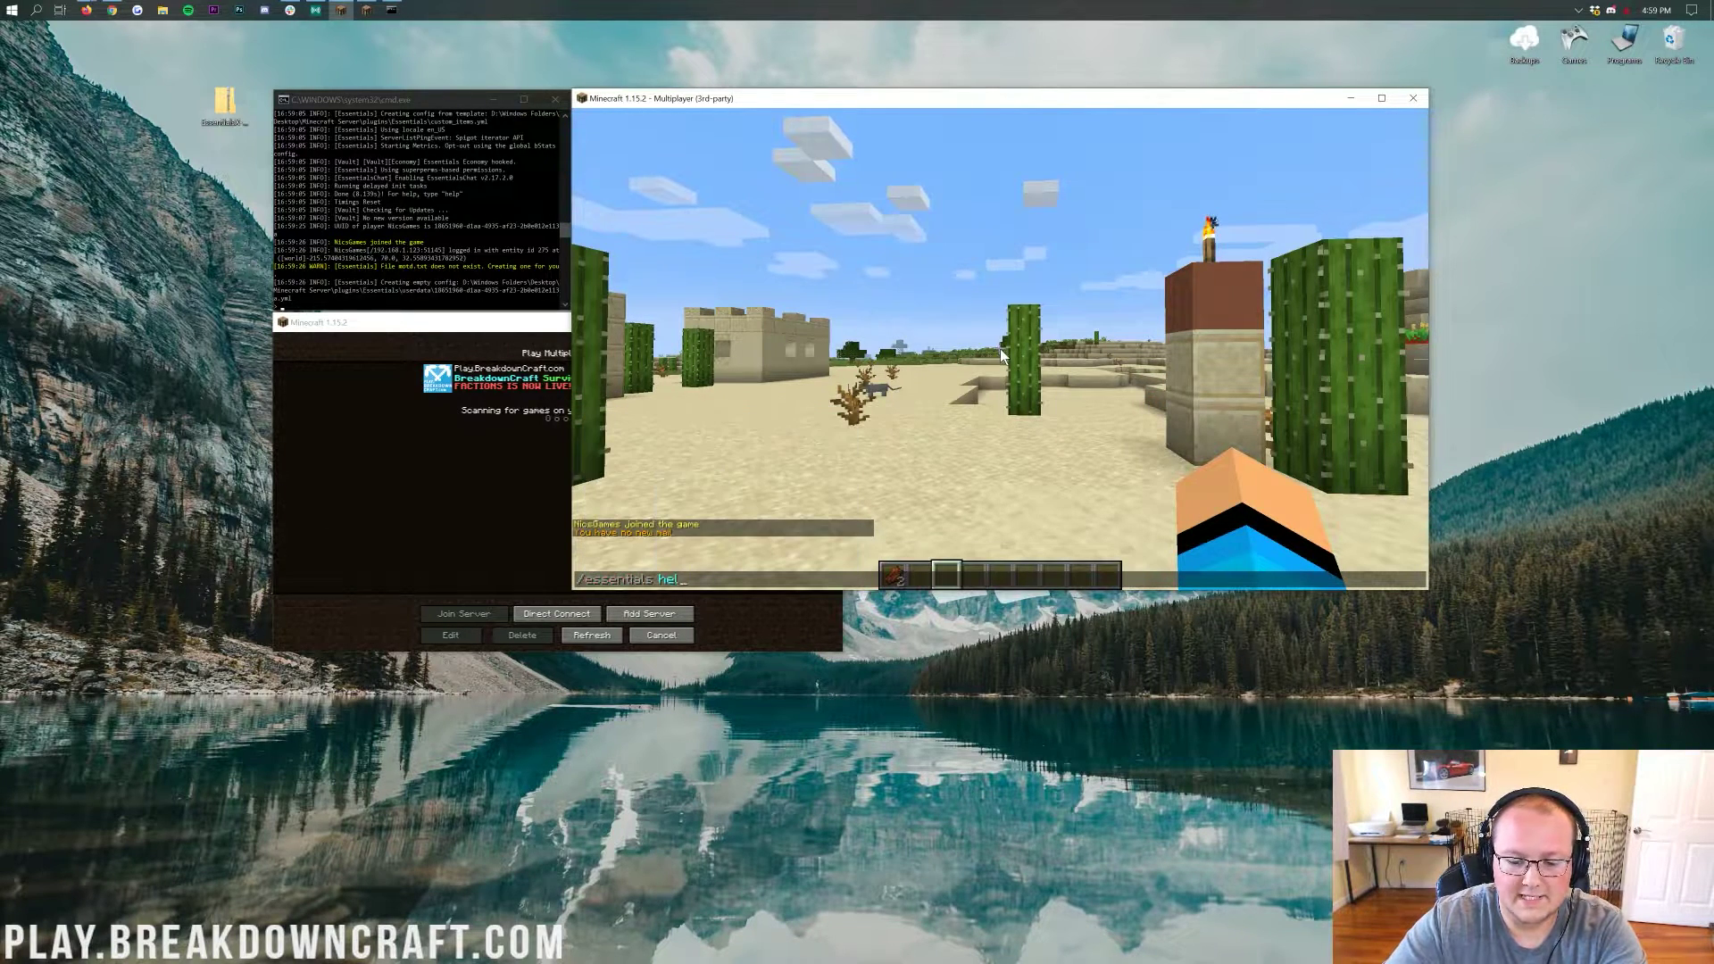
{"action": "key", "text": "Return"}
{"action": "type", "text": "/essentials c"}
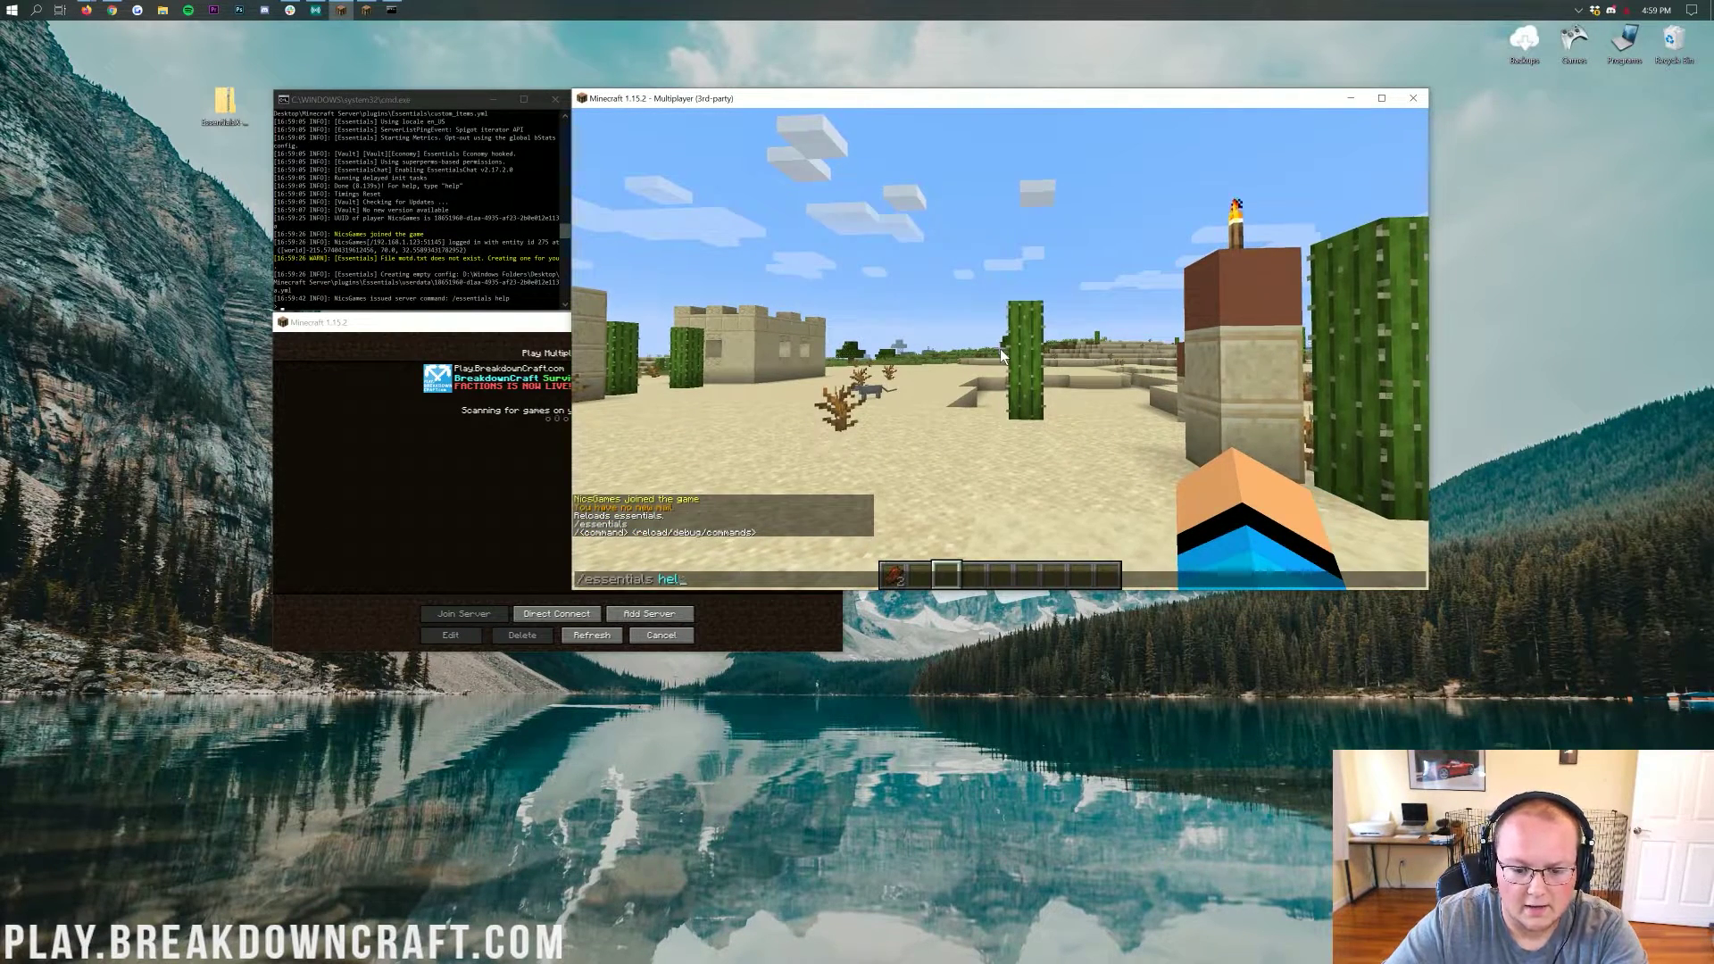
{"action": "type", "text": "ommands"}
{"action": "key", "text": "Return"}
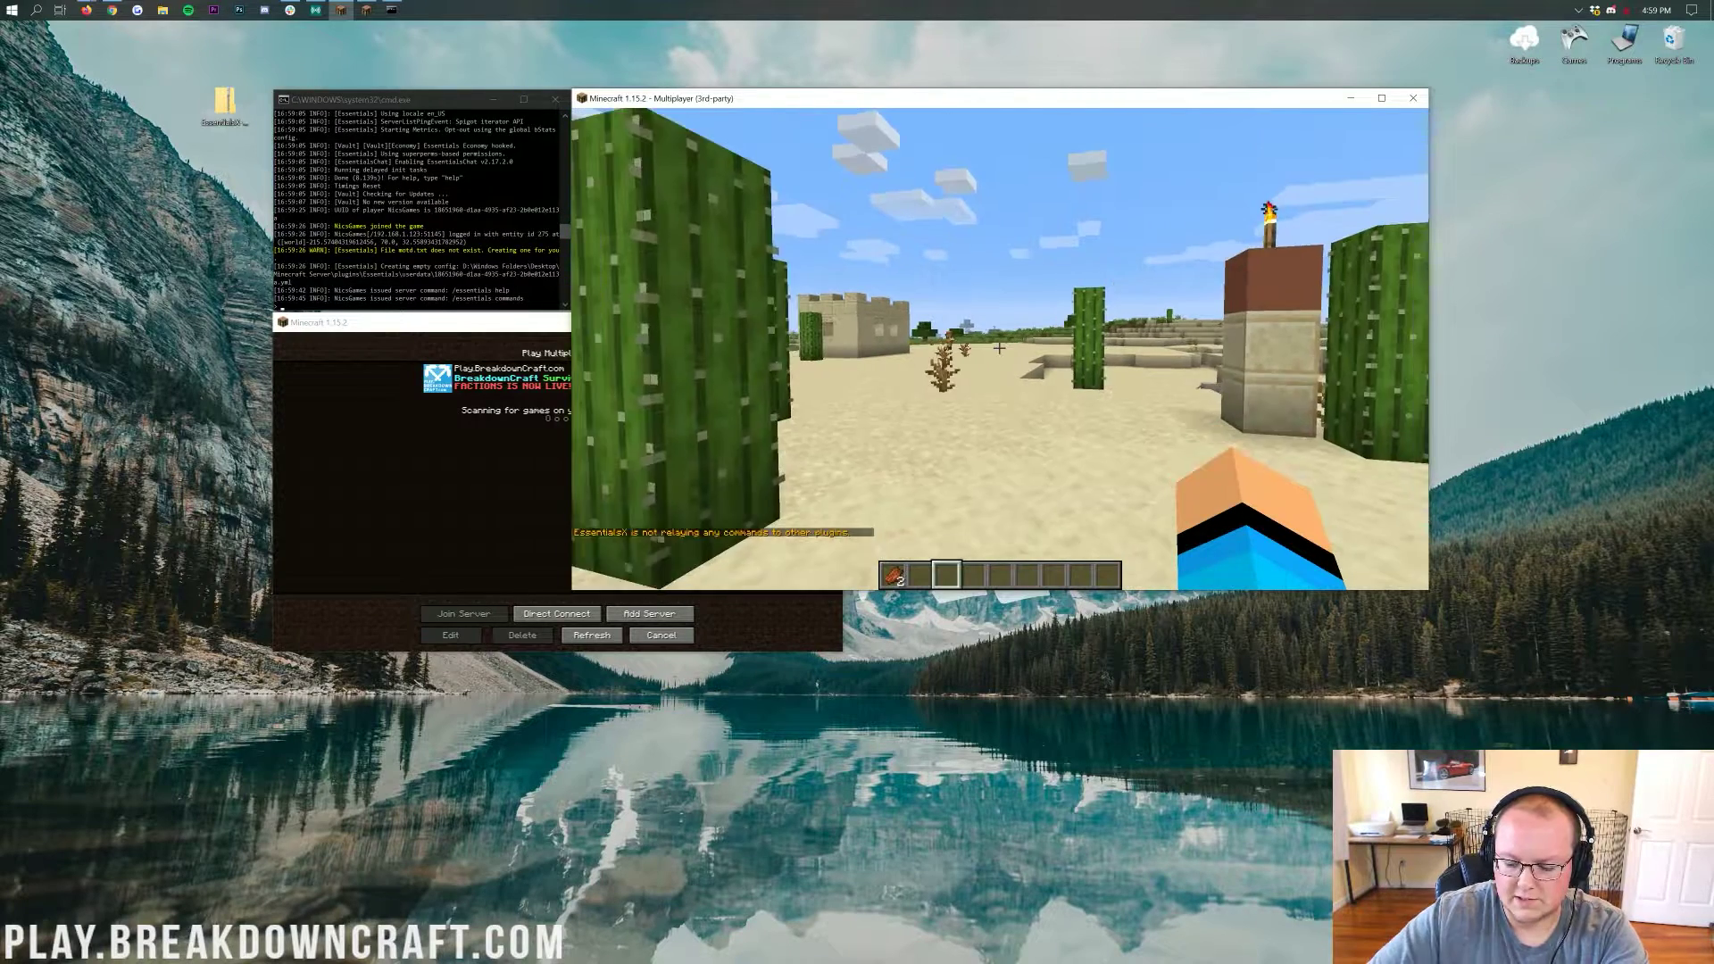
Run /essentials help once more to review the plugin's command syntax.
{"action": "type", "text": "t/essentials comman"}
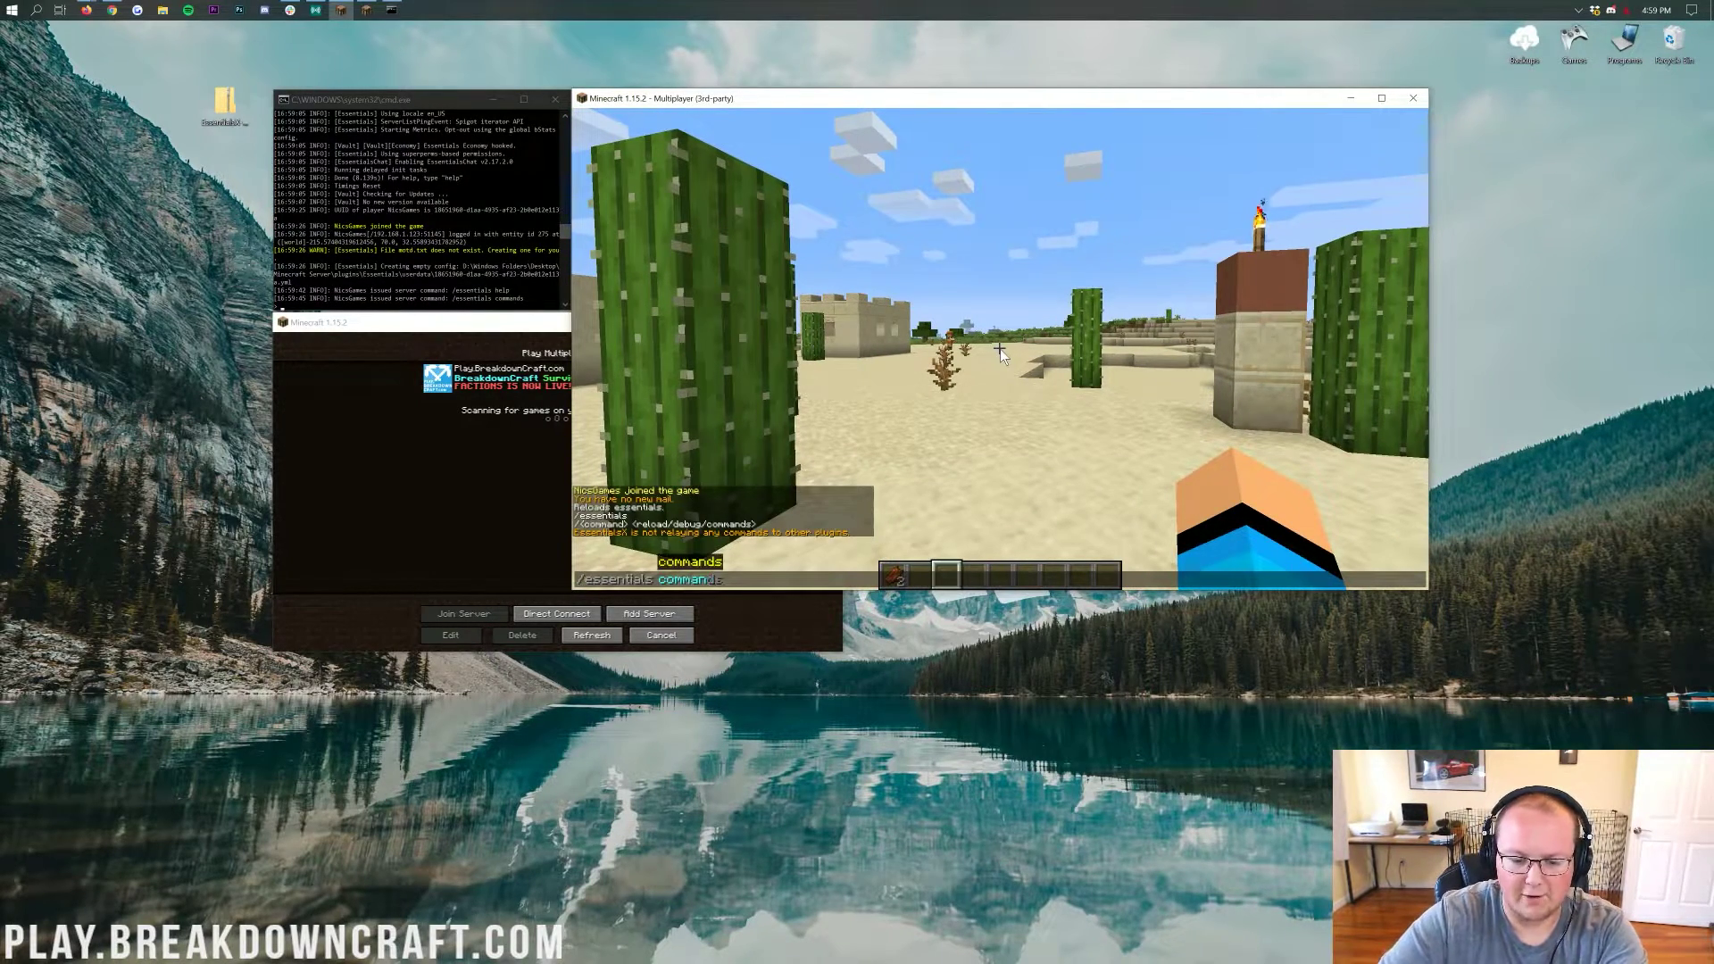
{"action": "key", "text": "BackSpace"}
{"action": "key", "text": "BackSpace"}
{"action": "key", "text": "BackSpace"}
{"action": "key", "text": "BackSpace"}
{"action": "key", "text": "BackSpace"}
{"action": "key", "text": "BackSpace"}
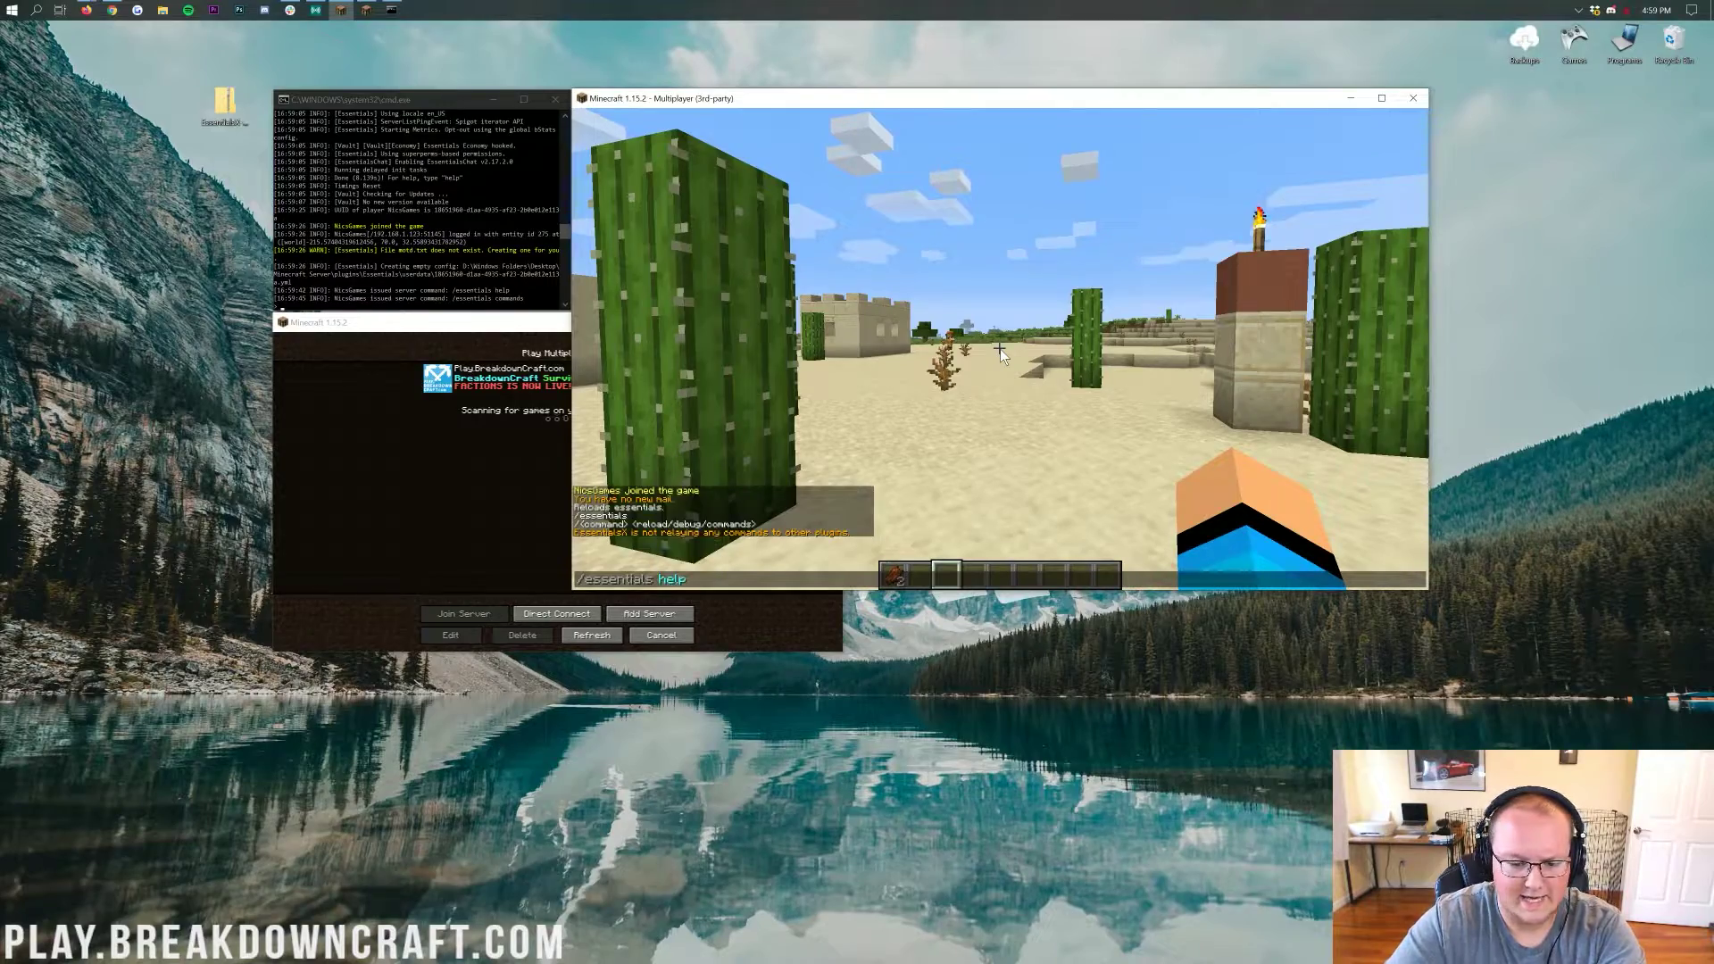
{"action": "key", "text": "Return"}
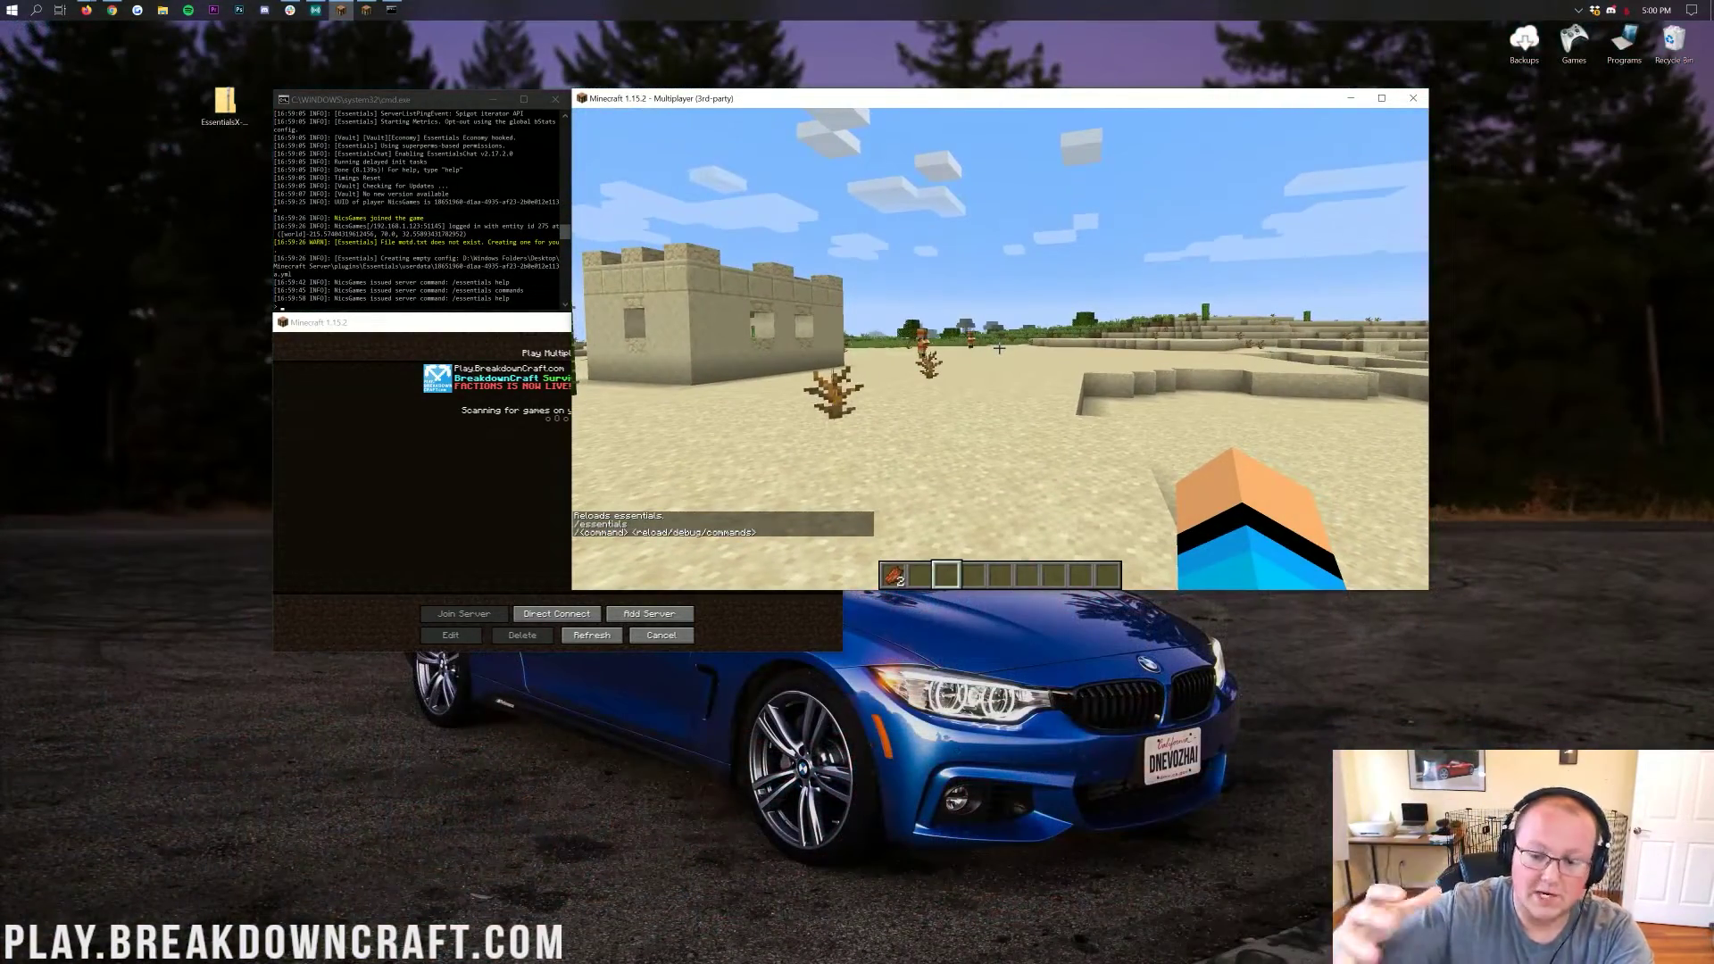
{"action": "key", "text": "slash"}
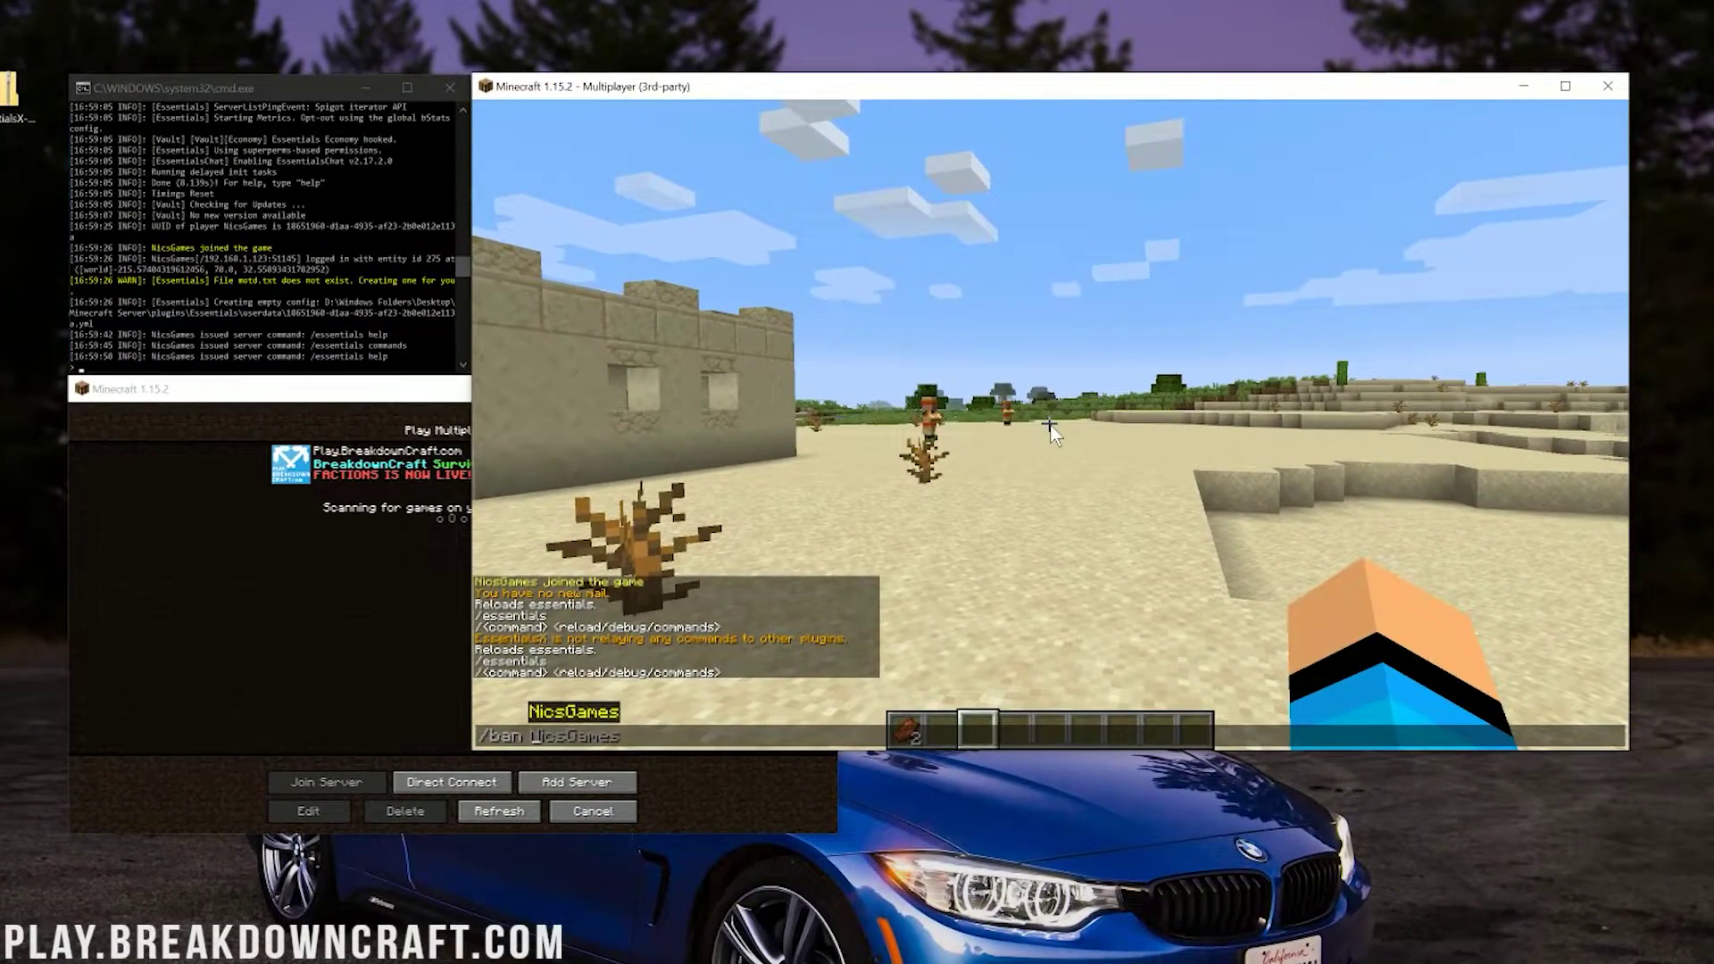
{"action": "type", "text": "ba"}
{"action": "key", "text": "BackSpace"}
{"action": "key", "text": "BackSpace"}
{"action": "type", "text": "tempban"}
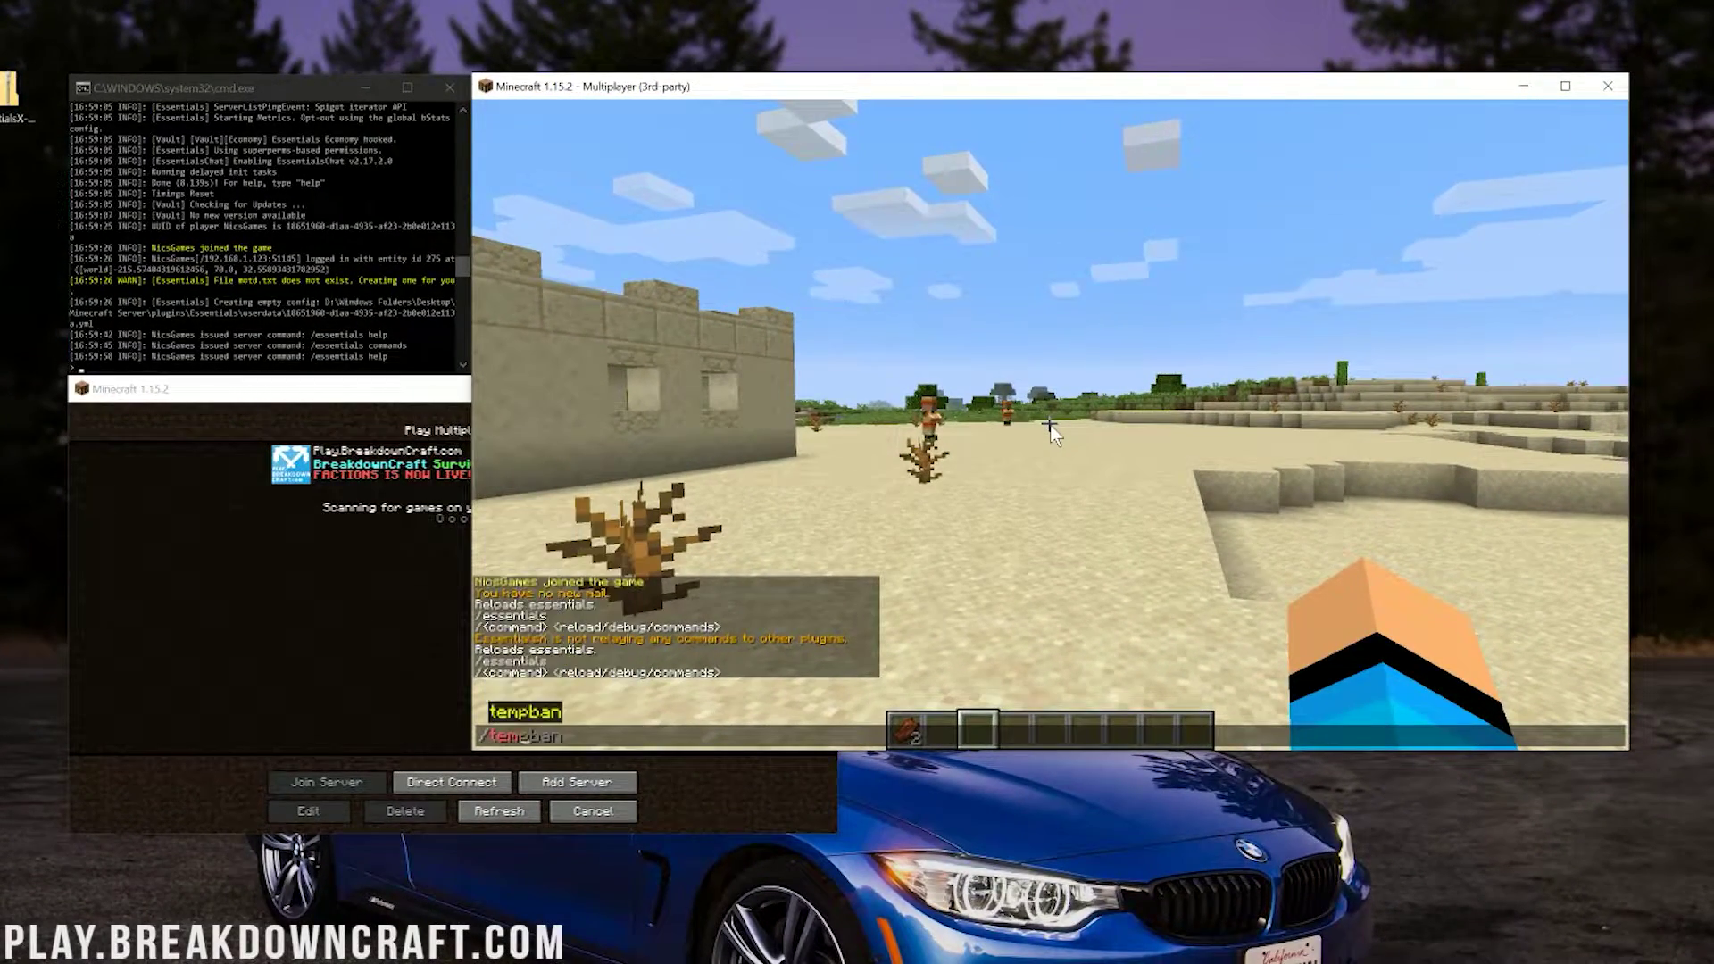
{"action": "key", "text": "BackSpace"}
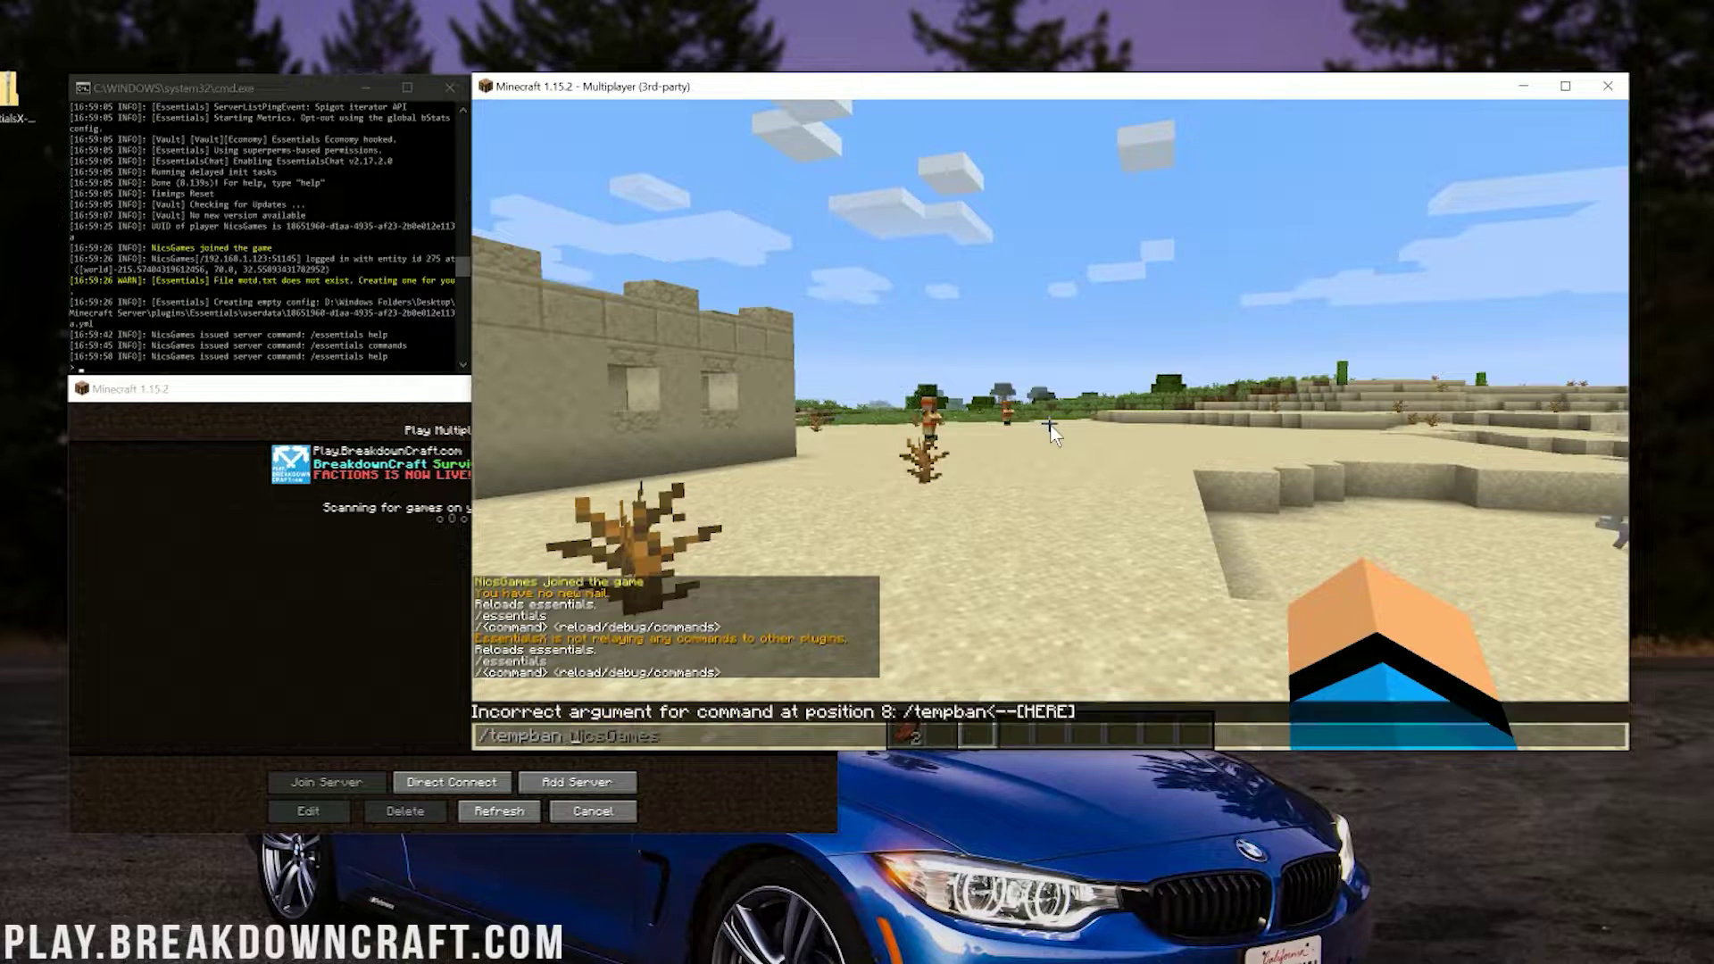
{"action": "key", "text": "Escape"}
Connect the second player's game client to the server by direct connection, and return to play in the operator's client.
{"action": "key", "text": "t"}
{"action": "left_click", "coordinate": [439, 775]}
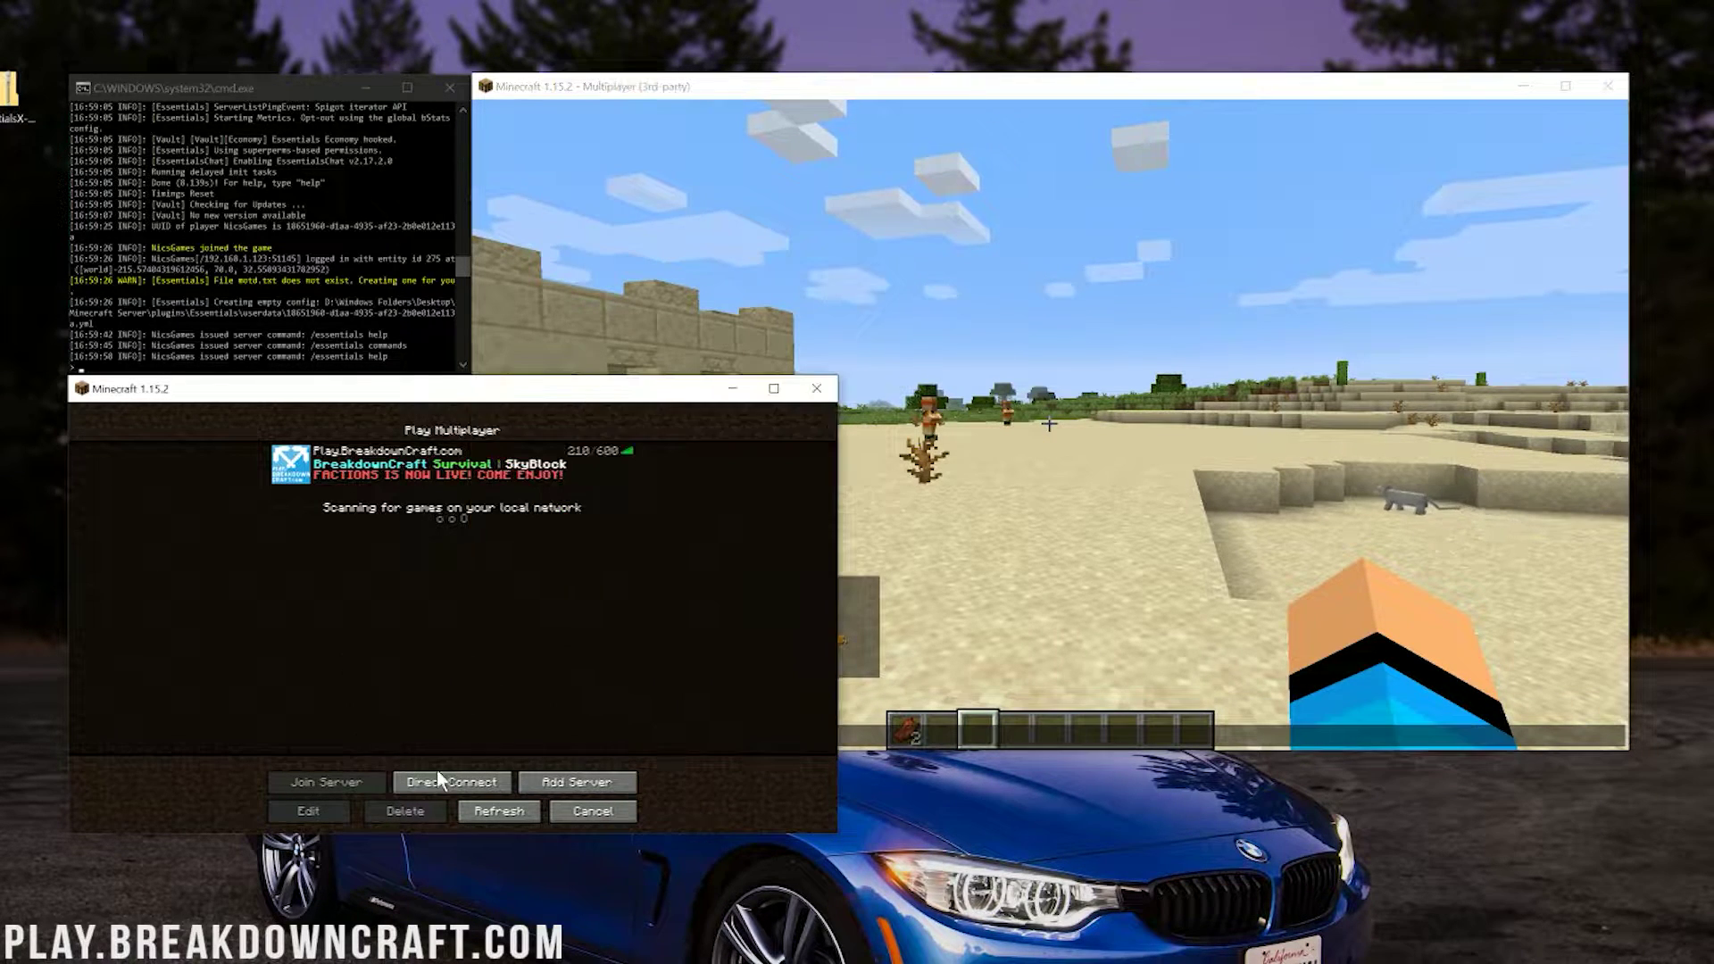
{"action": "left_click", "coordinate": [443, 649]}
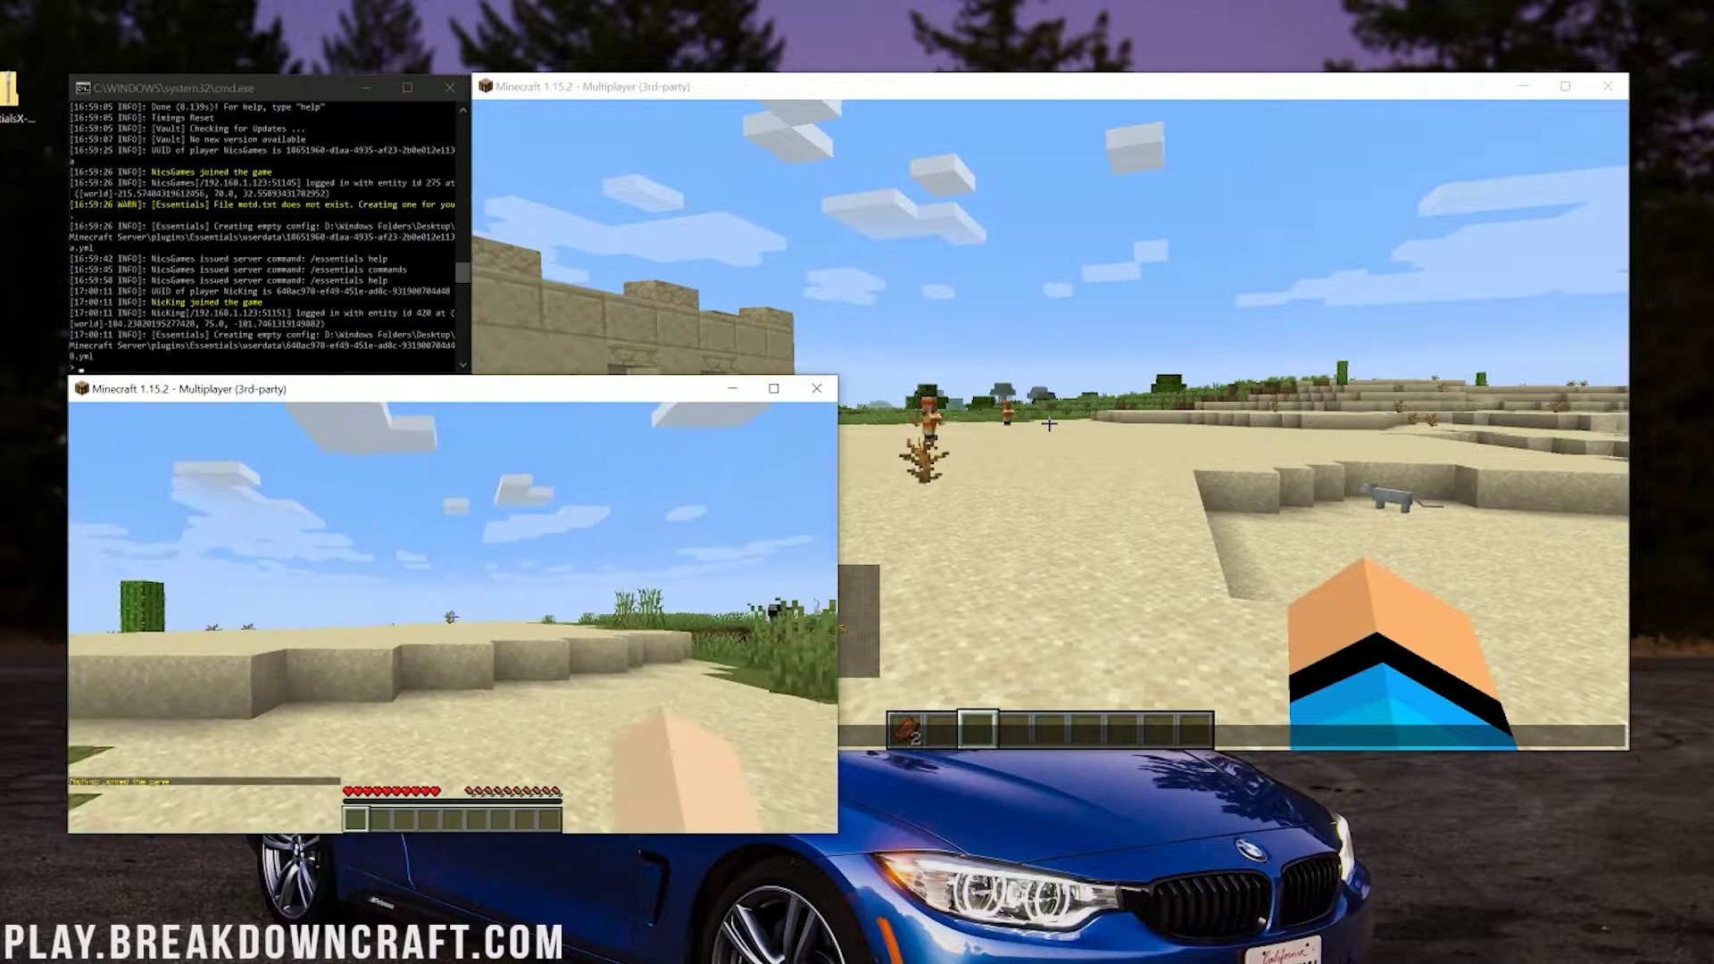
{"action": "key", "text": "alt+Tab"}
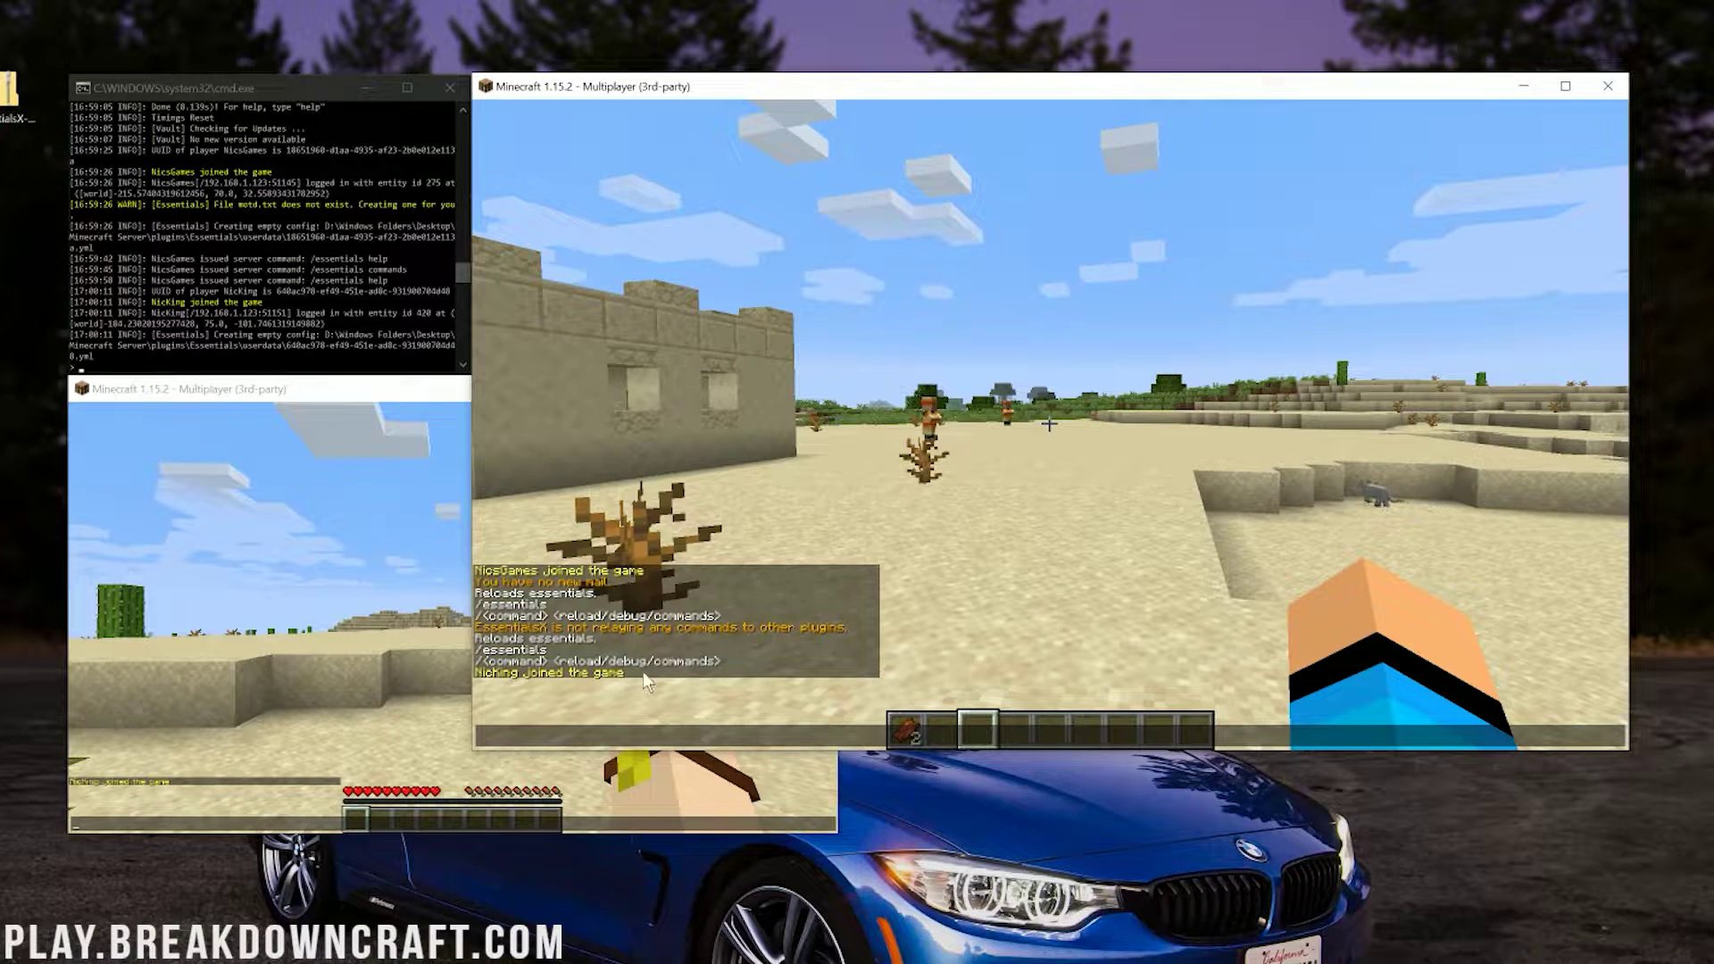
{"action": "key", "text": "Escape"}
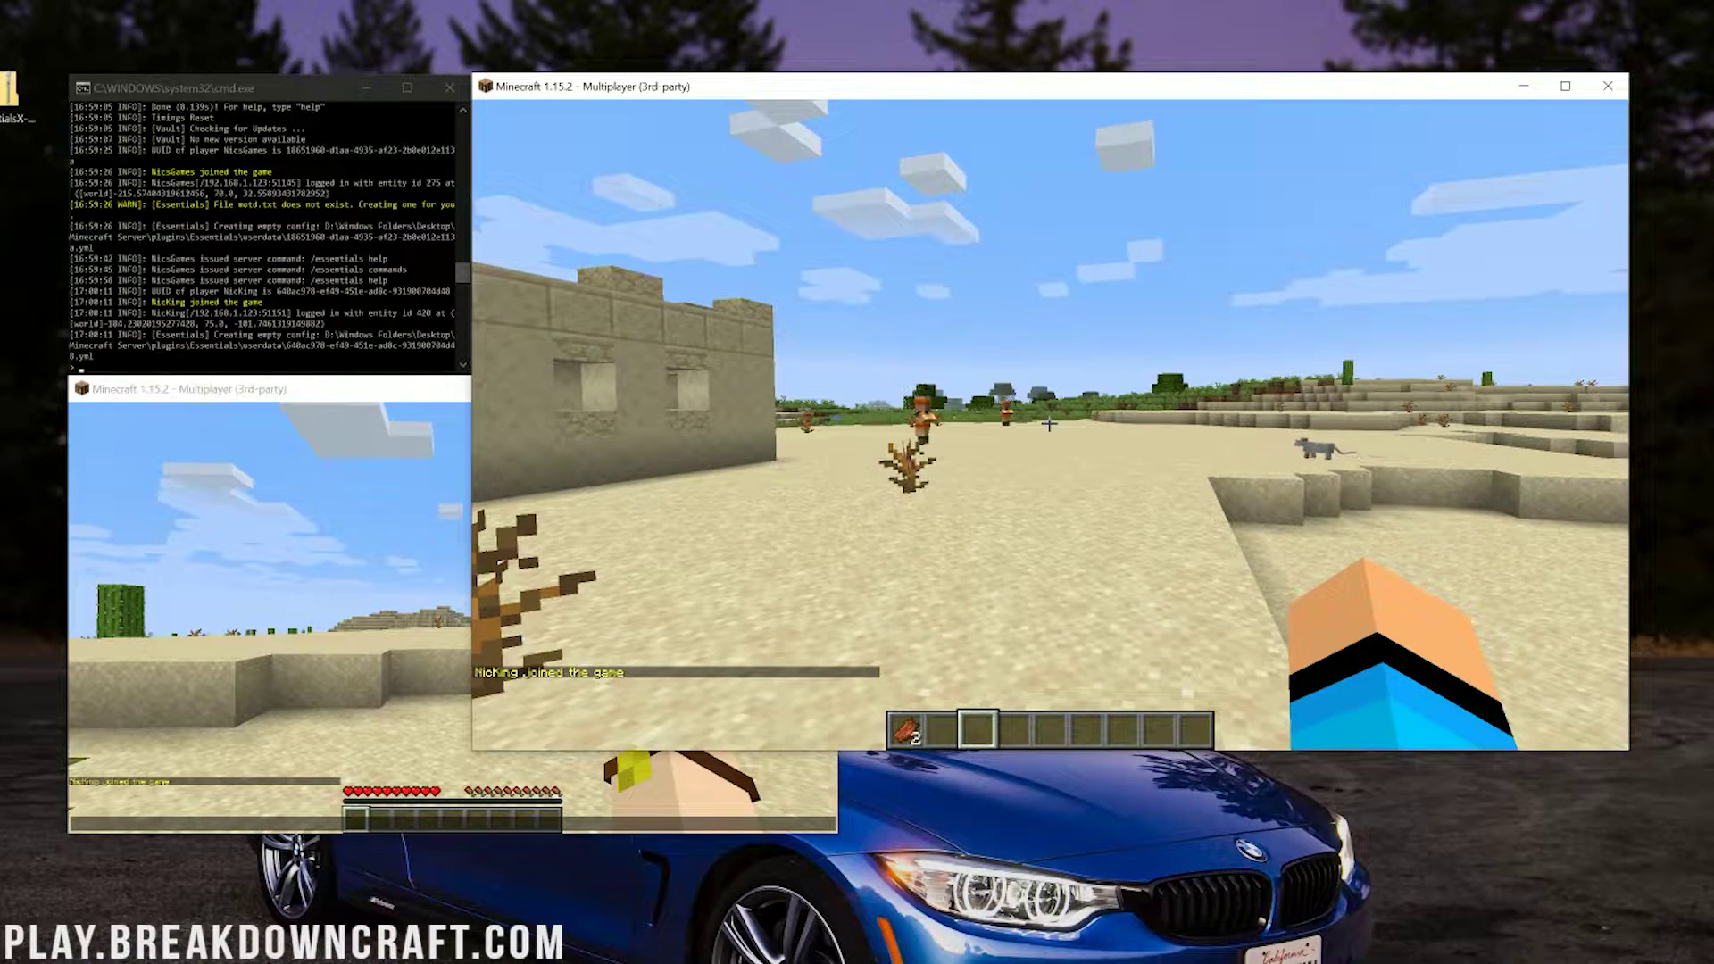
Begin a /tempban command in the operator's chat with the second player's username as the target.
{"action": "key", "text": "slash"}
{"action": "type", "text": "temp"}
{"action": "key", "text": "Tab"}
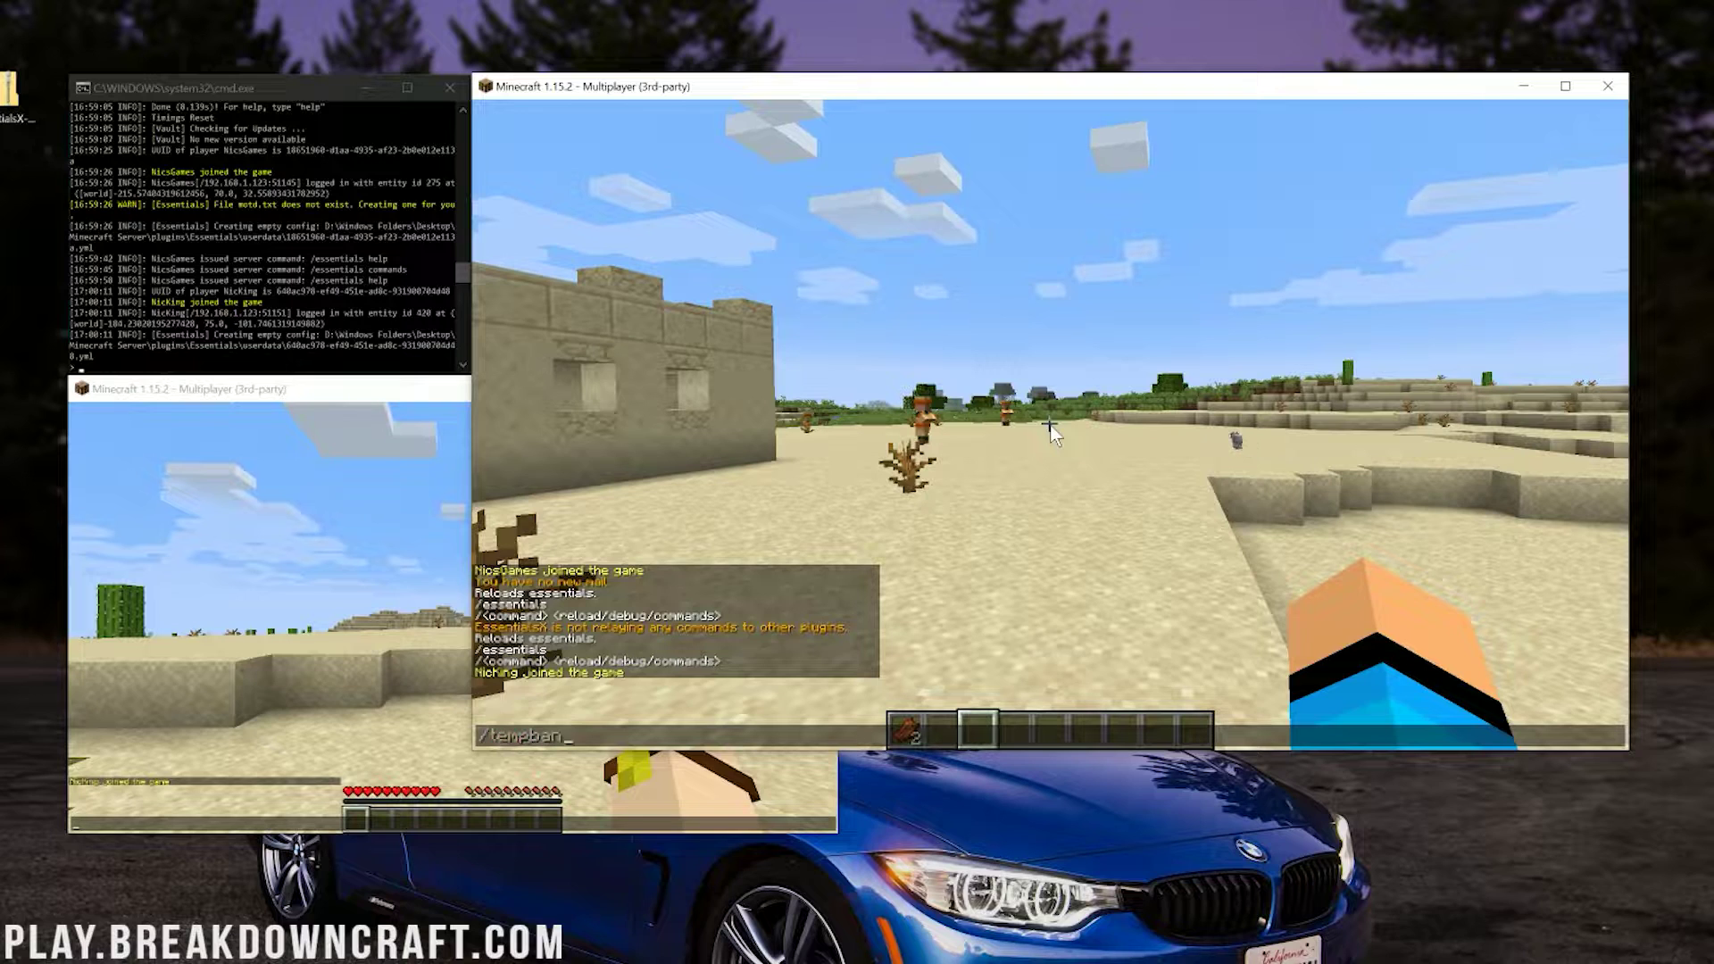
{"action": "type", "text": "N"}
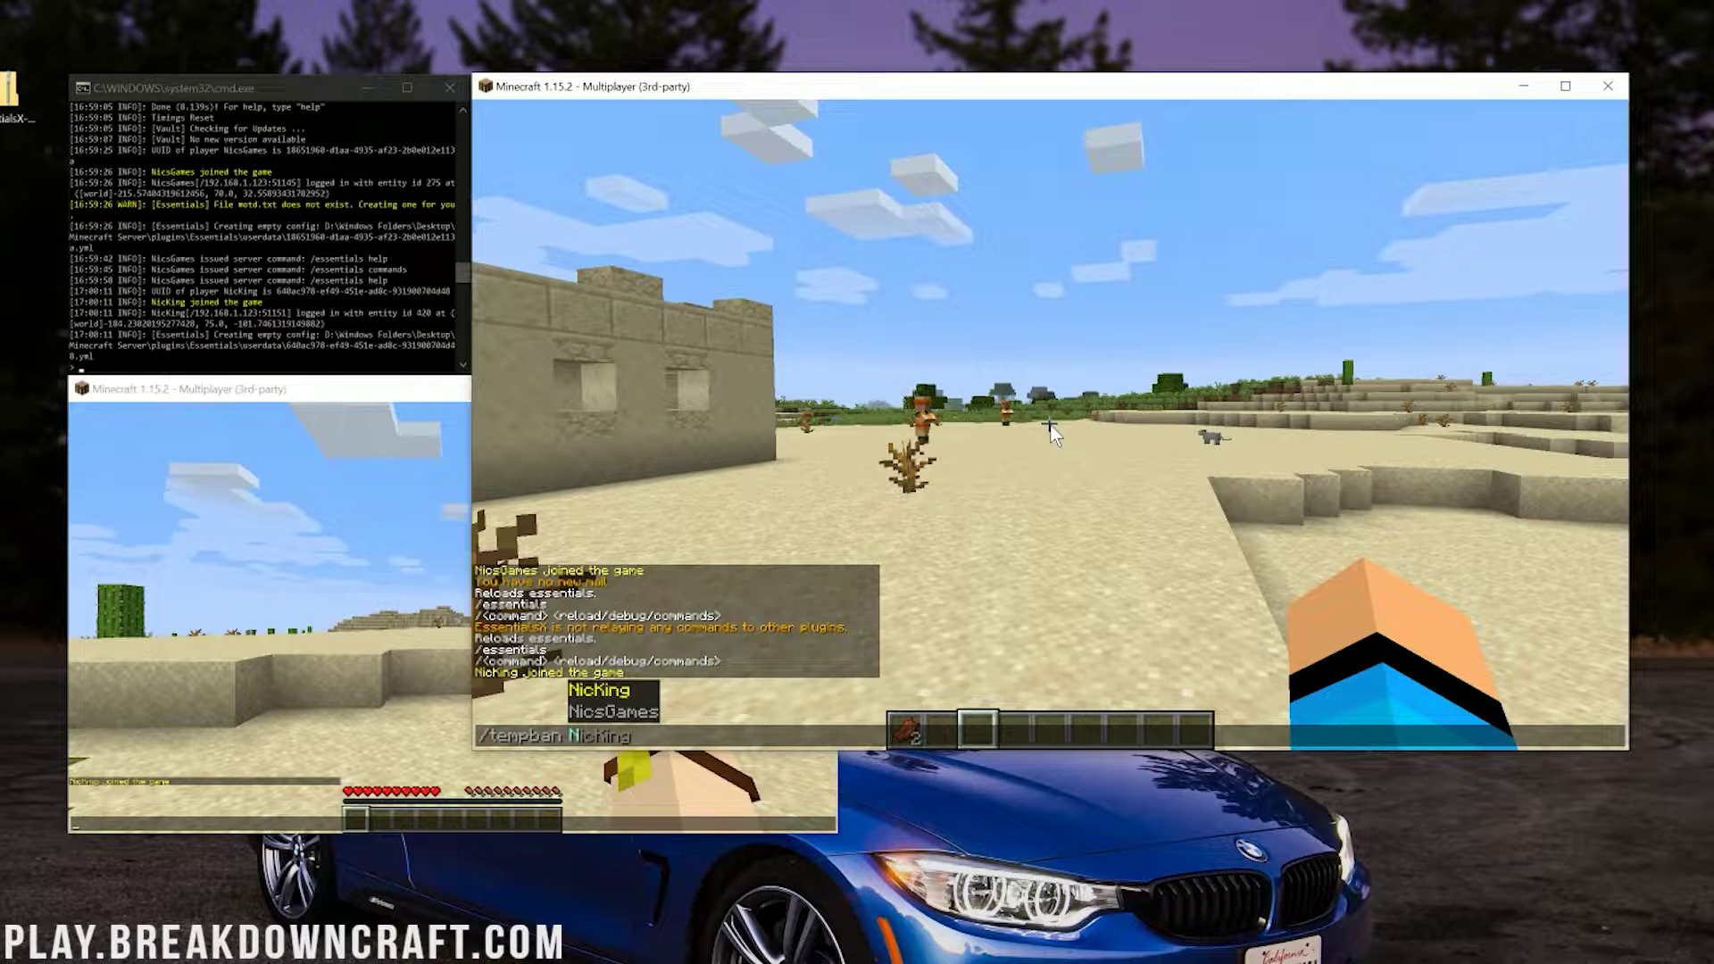
{"action": "key", "text": "Tab"}
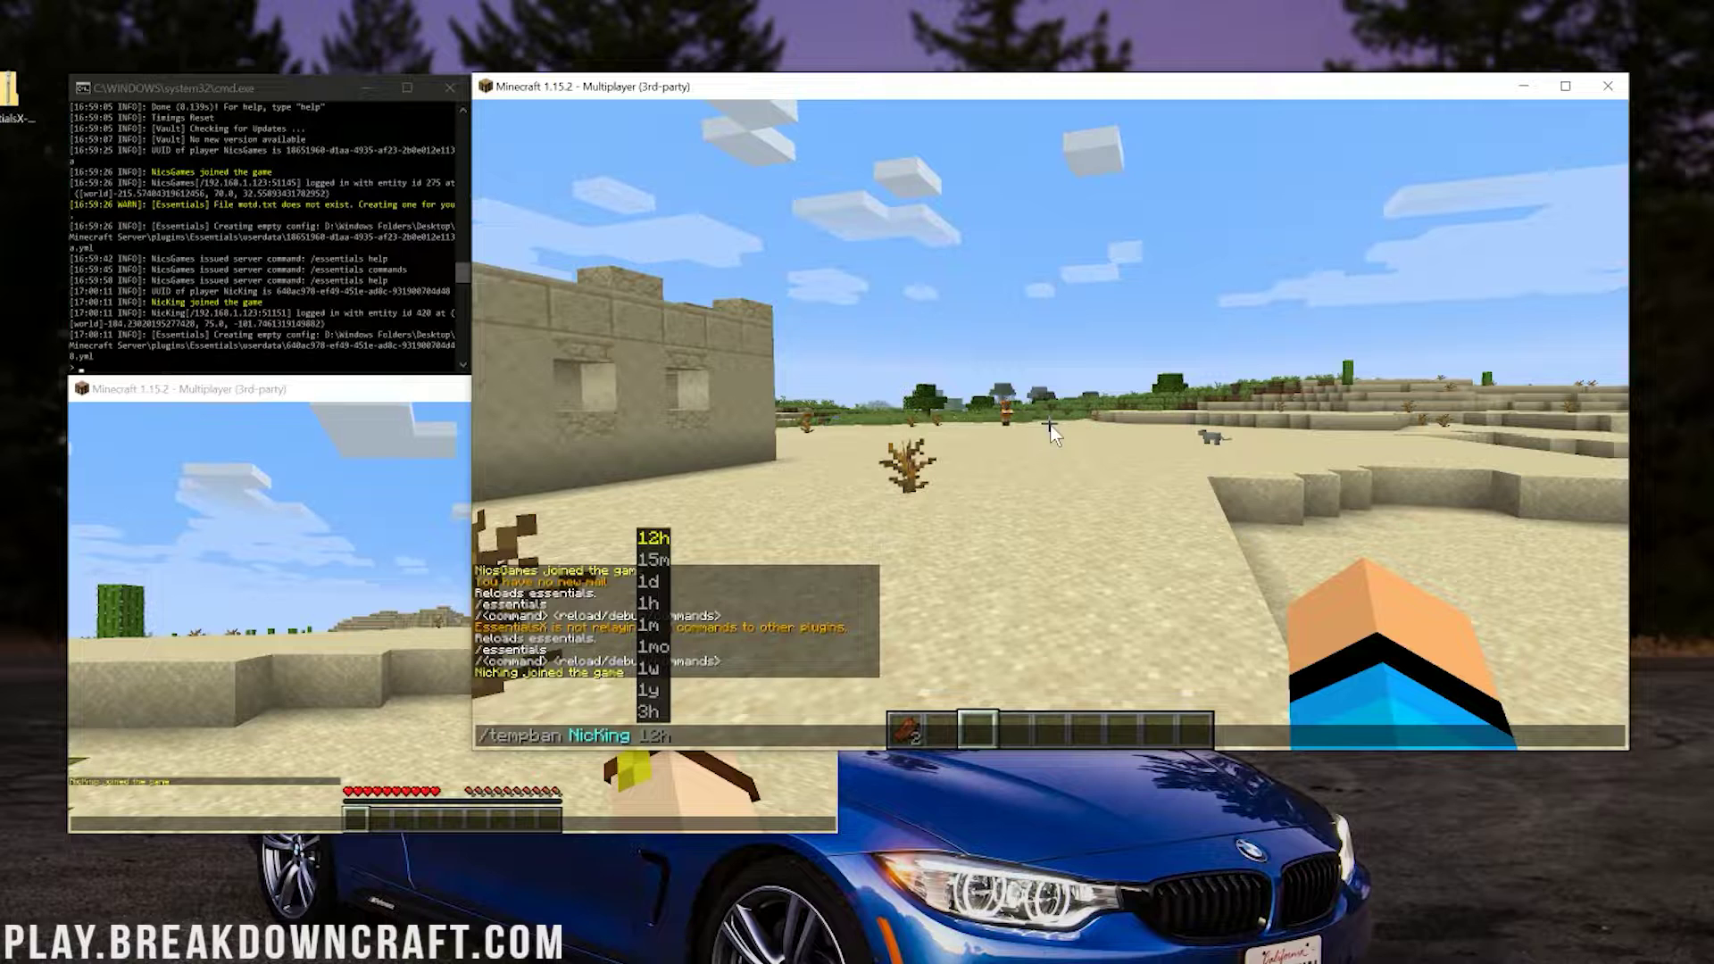
Enter 1min as an example duration in the /tempban command and erase it.
{"action": "type", "text": "1m"}
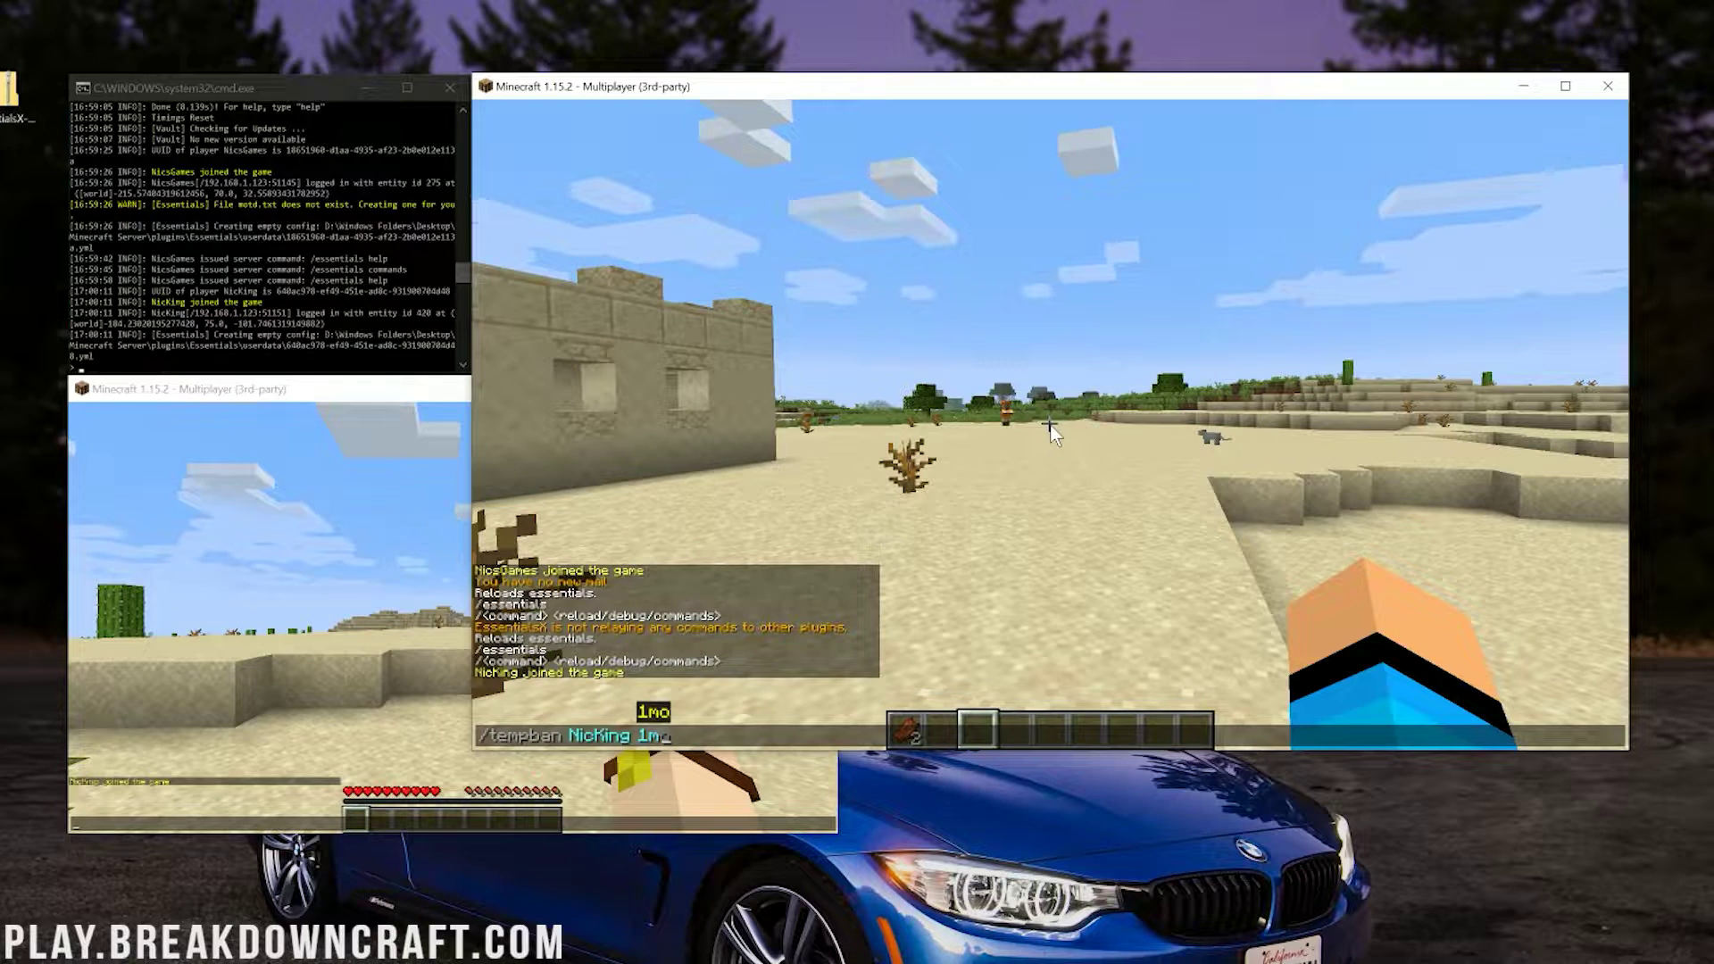
{"action": "type", "text": "in"}
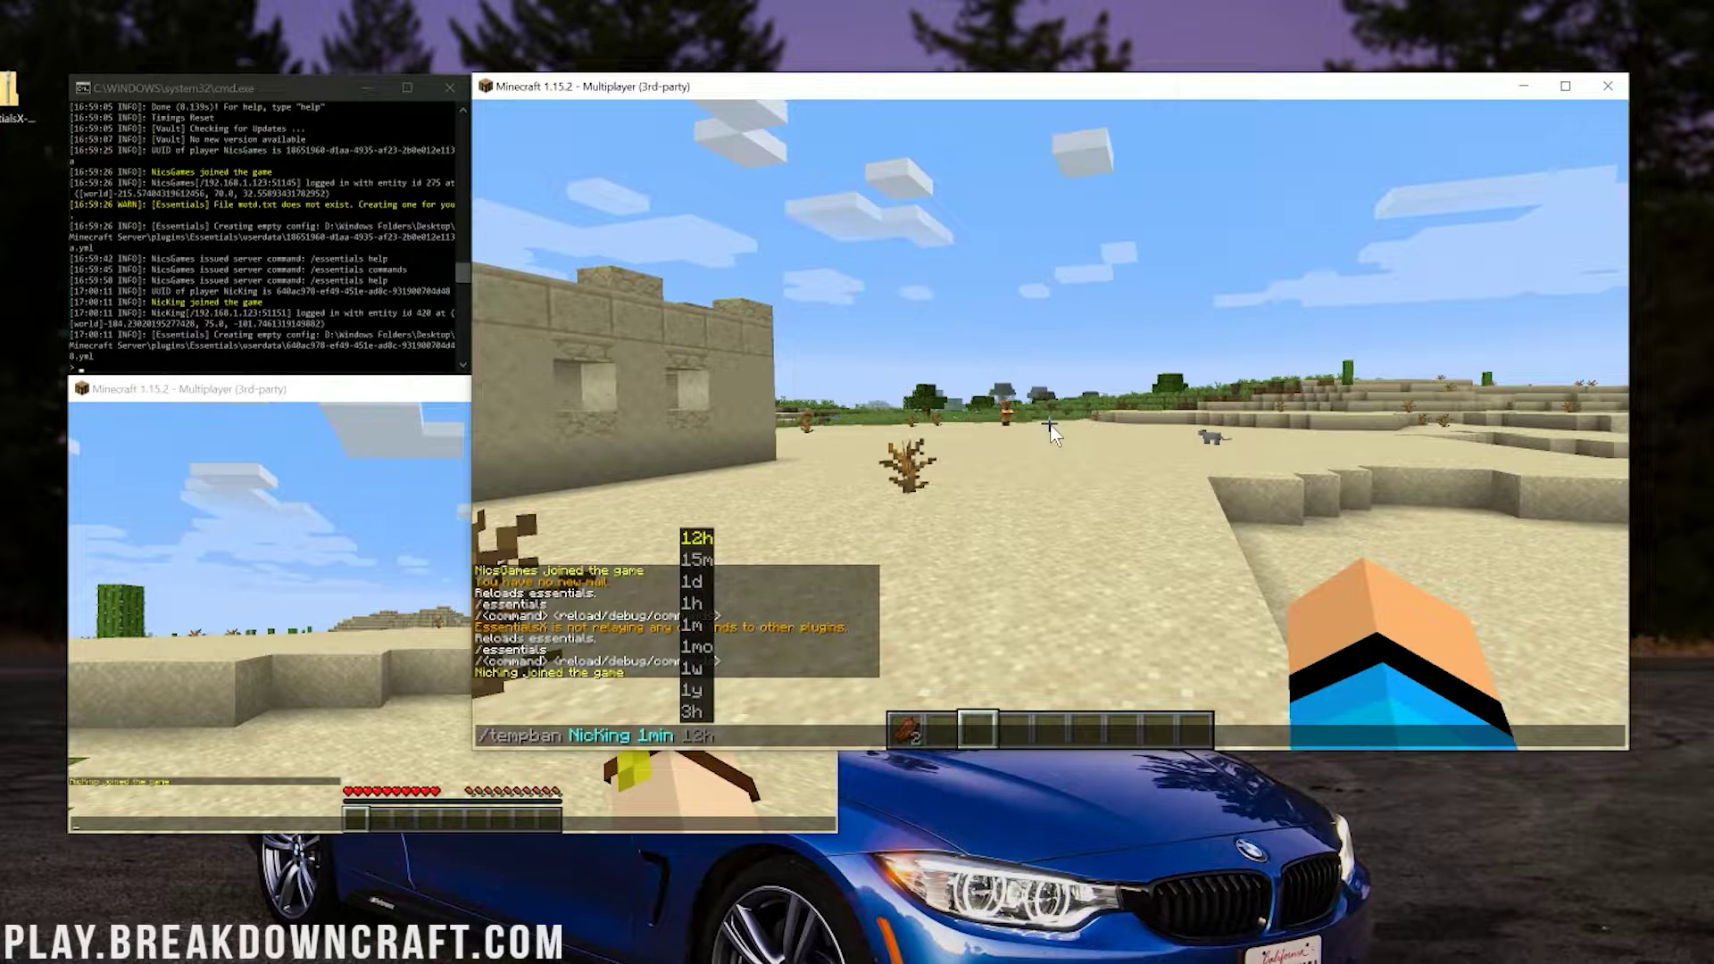
{"action": "key", "text": "BackSpace"}
{"action": "key", "text": "BackSpace"}
{"action": "key", "text": "BackSpace"}
{"action": "key", "text": "BackSpace"}
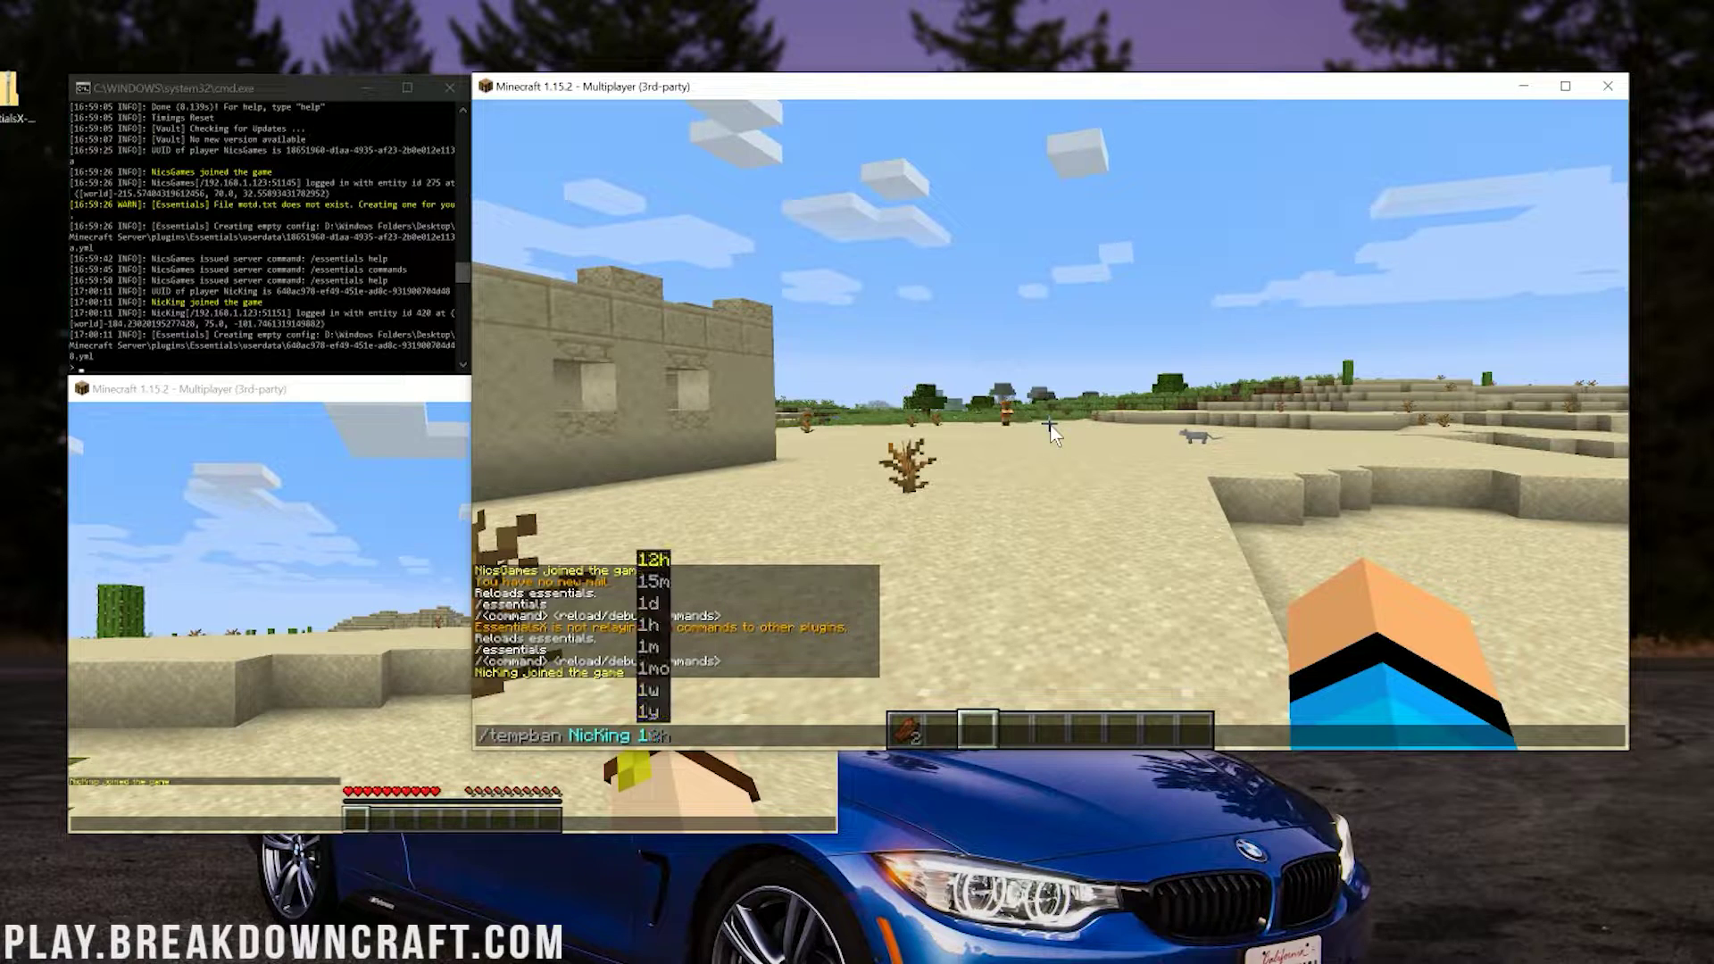
{"action": "key", "text": "BackSpace"}
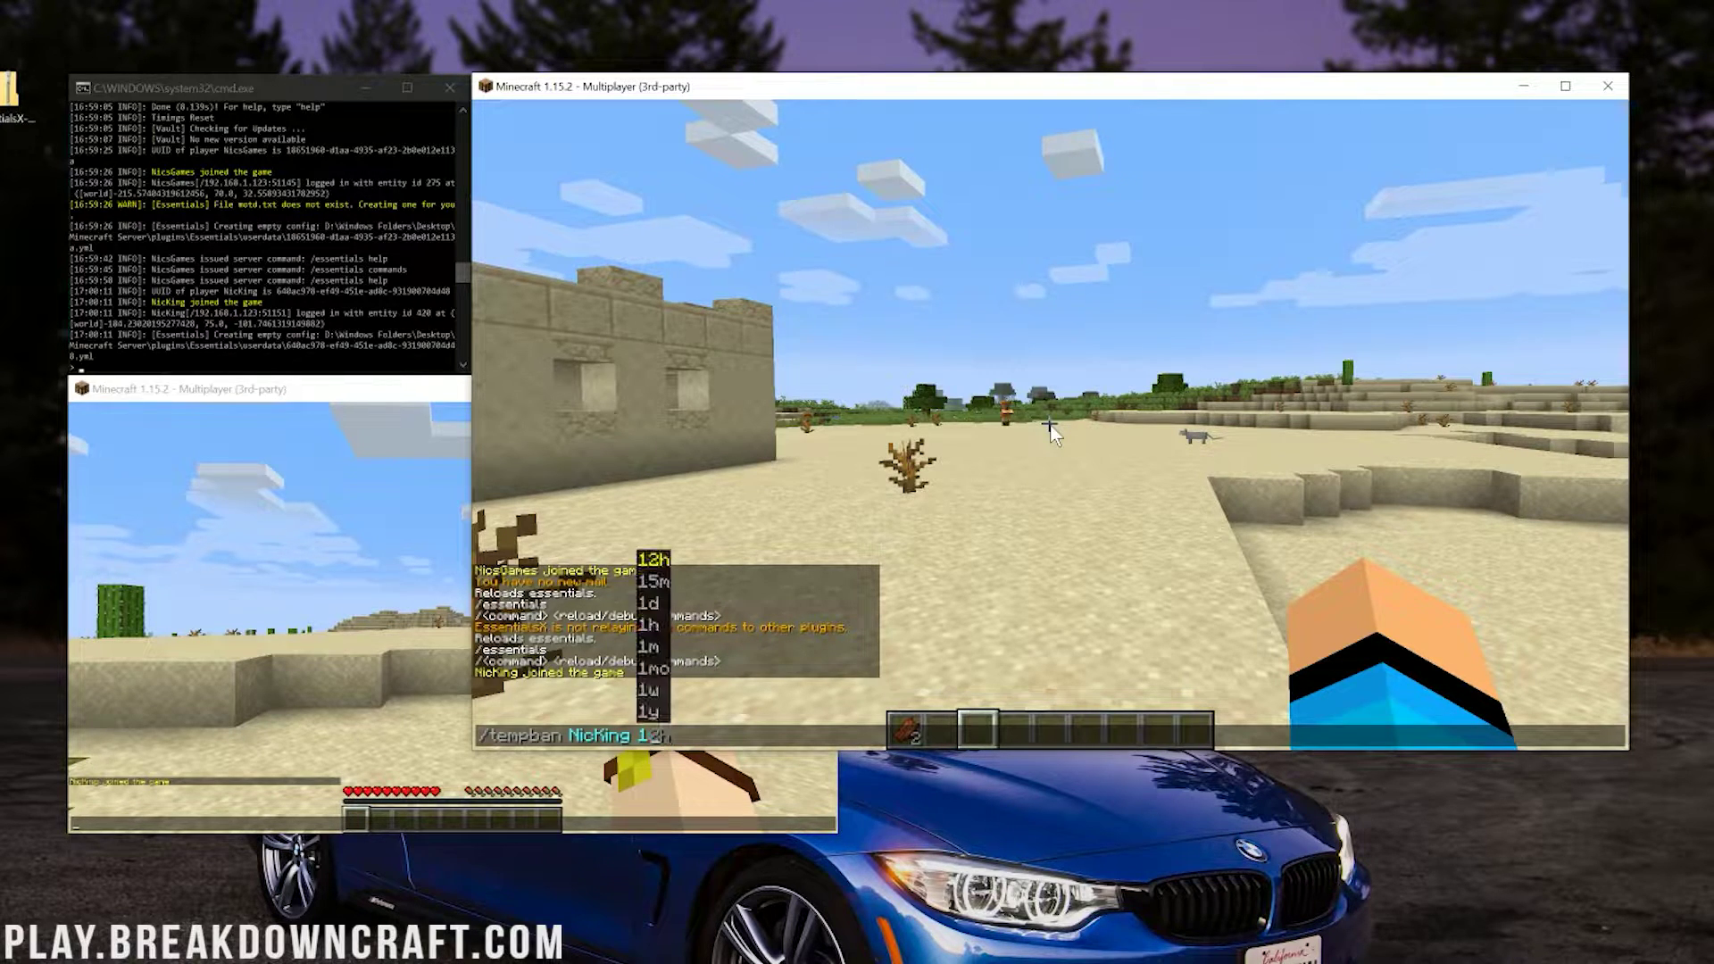
Enter 30d and 1h in turn as example durations in the /tempban command, erasing each.
{"action": "type", "text": "30d"}
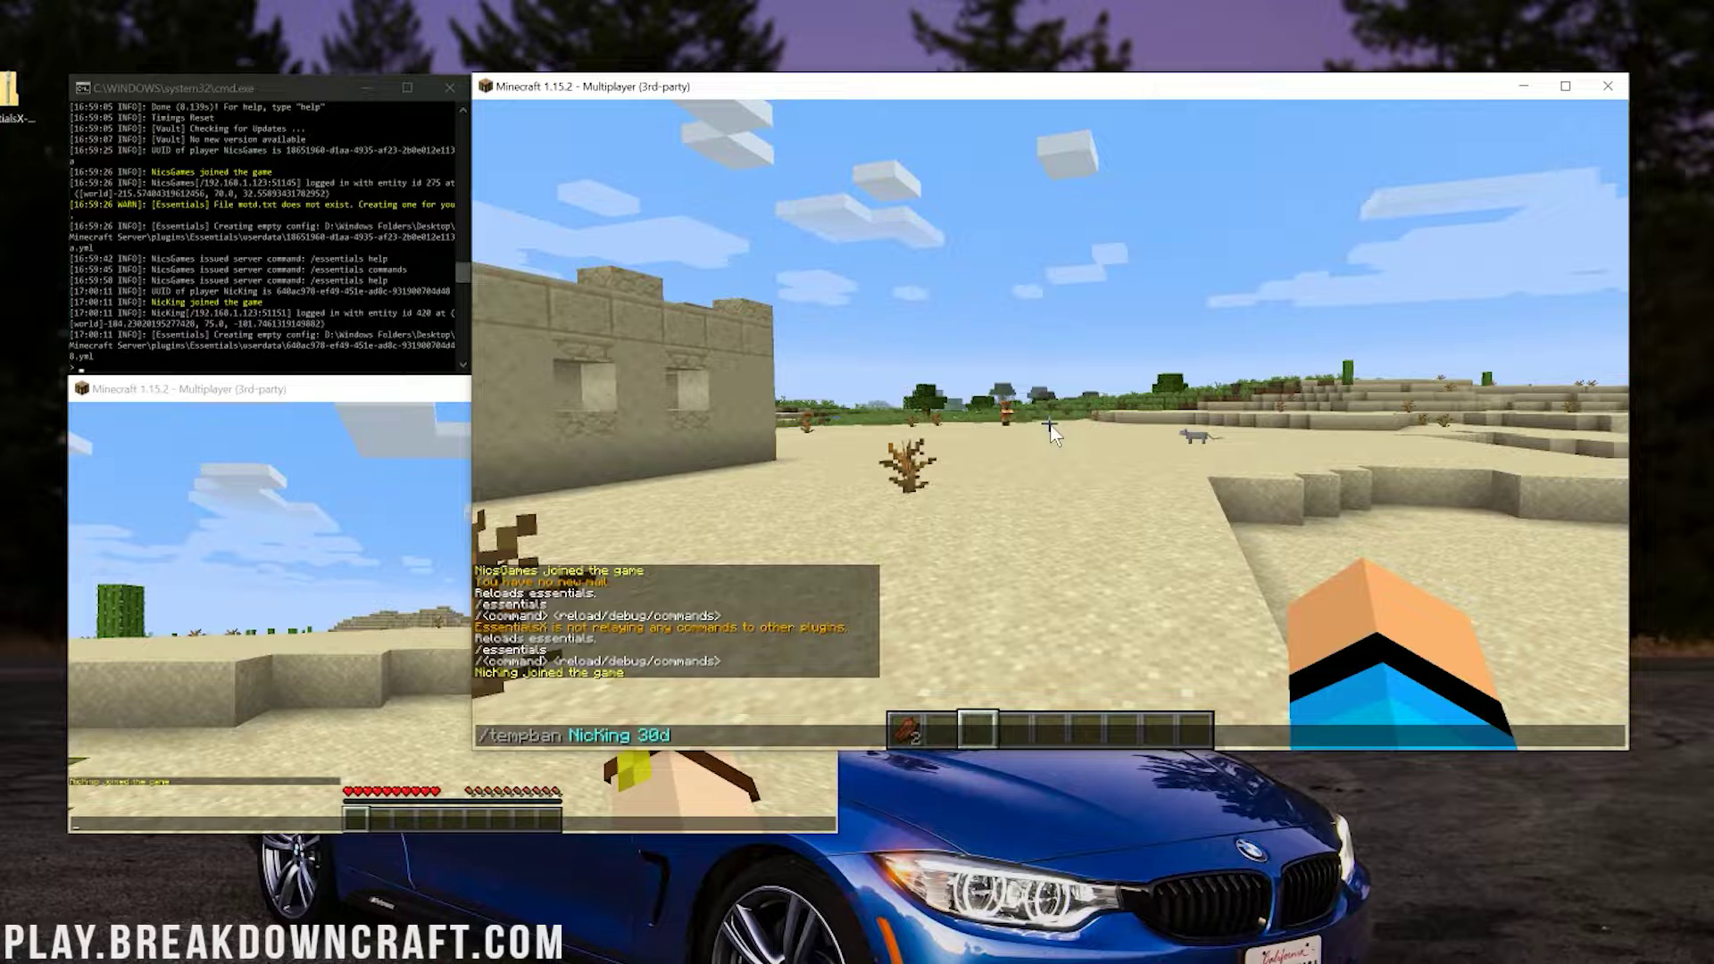
{"action": "key", "text": "BackSpace"}
{"action": "key", "text": "BackSpace"}
{"action": "key", "text": "BackSpace"}
{"action": "type", "text": "1"}
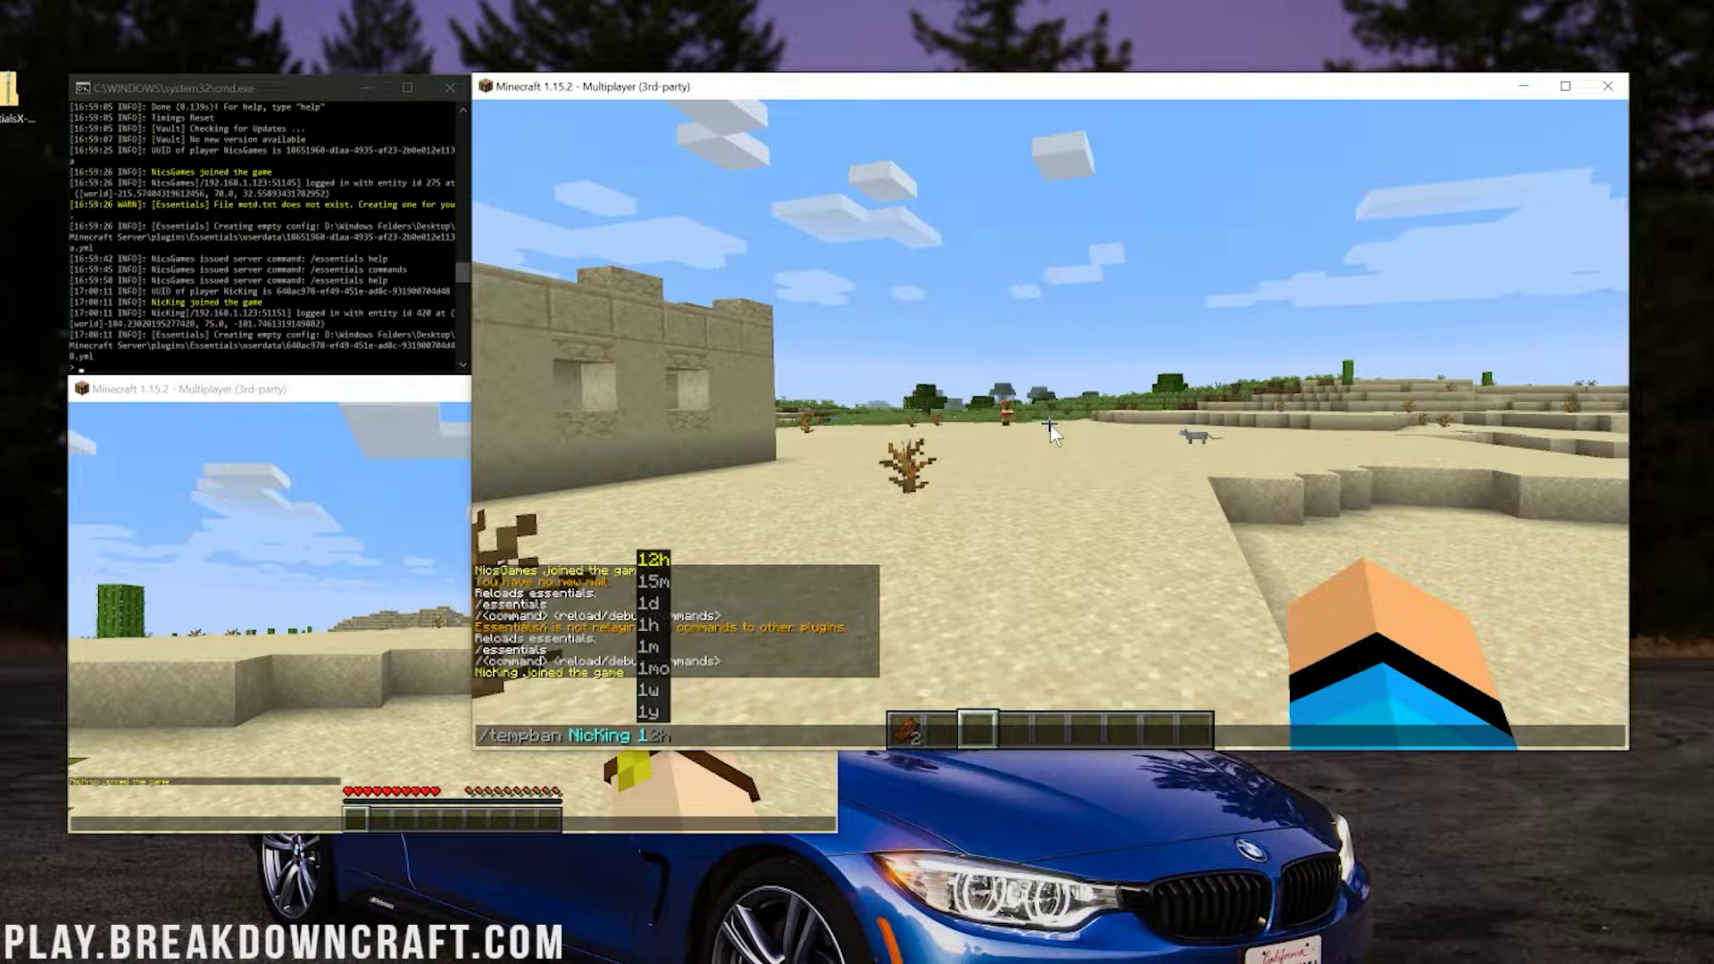
{"action": "type", "text": "h"}
{"action": "key", "text": "BackSpace"}
{"action": "key", "text": "BackSpace"}
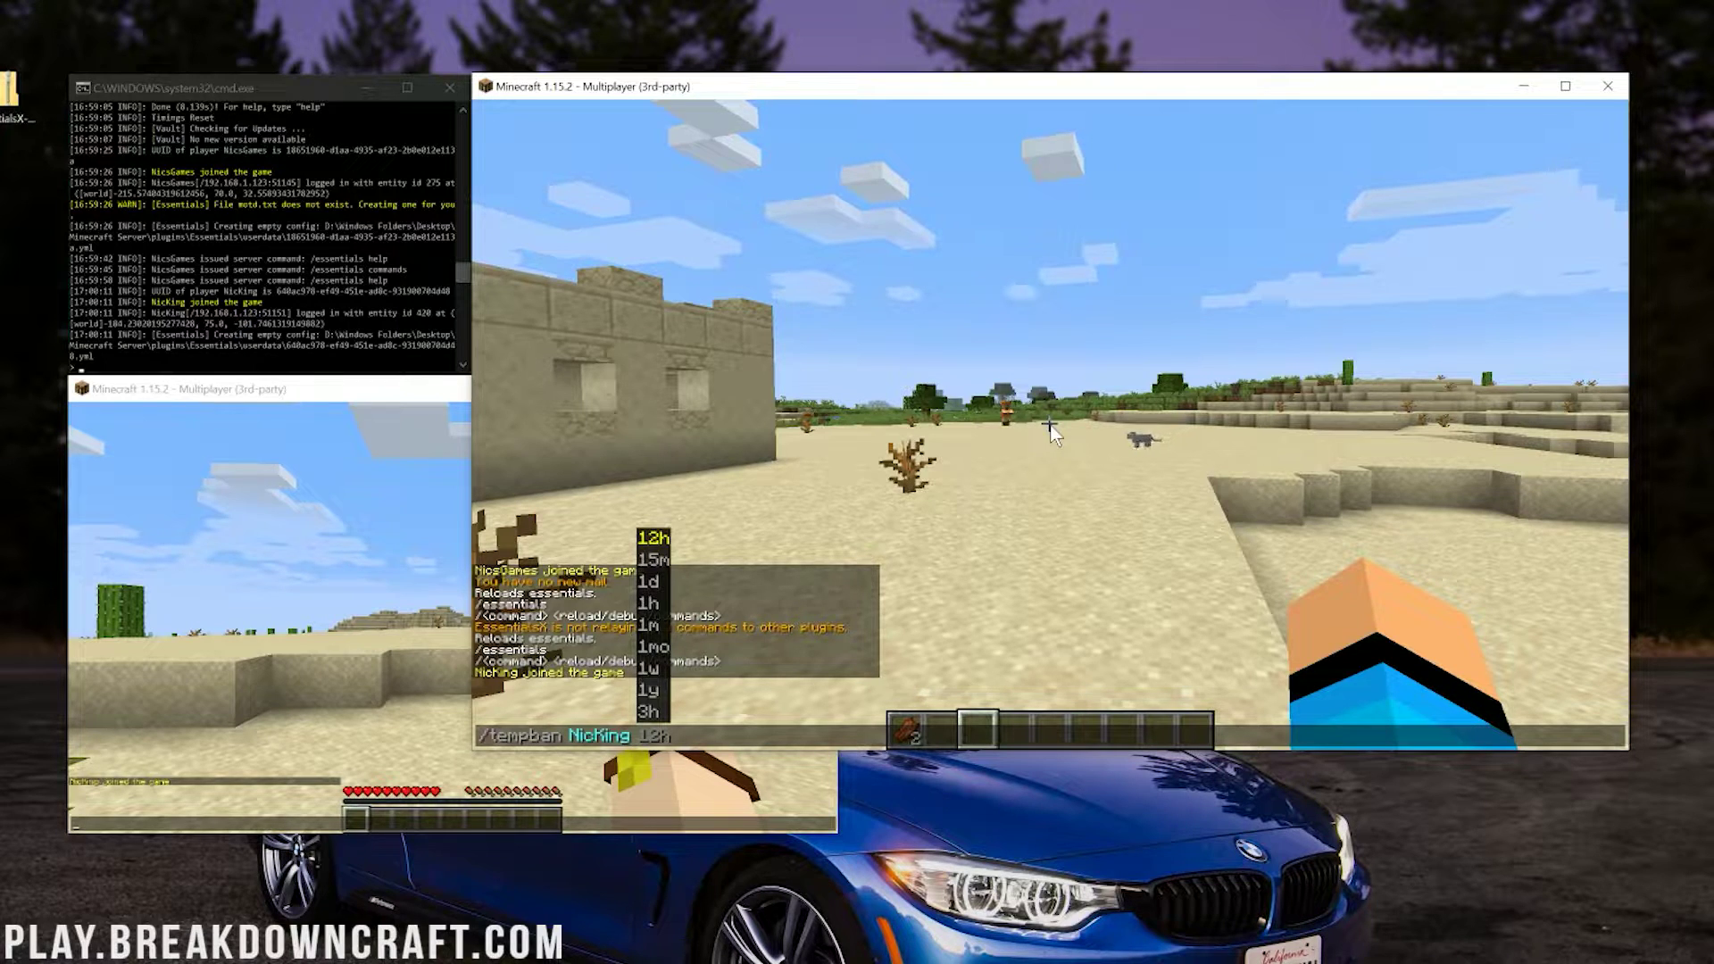
Complete and run the /tempban command on the second player with duration 1d and the reason "Testing for a tutorial.".
{"action": "type", "text": "1"}
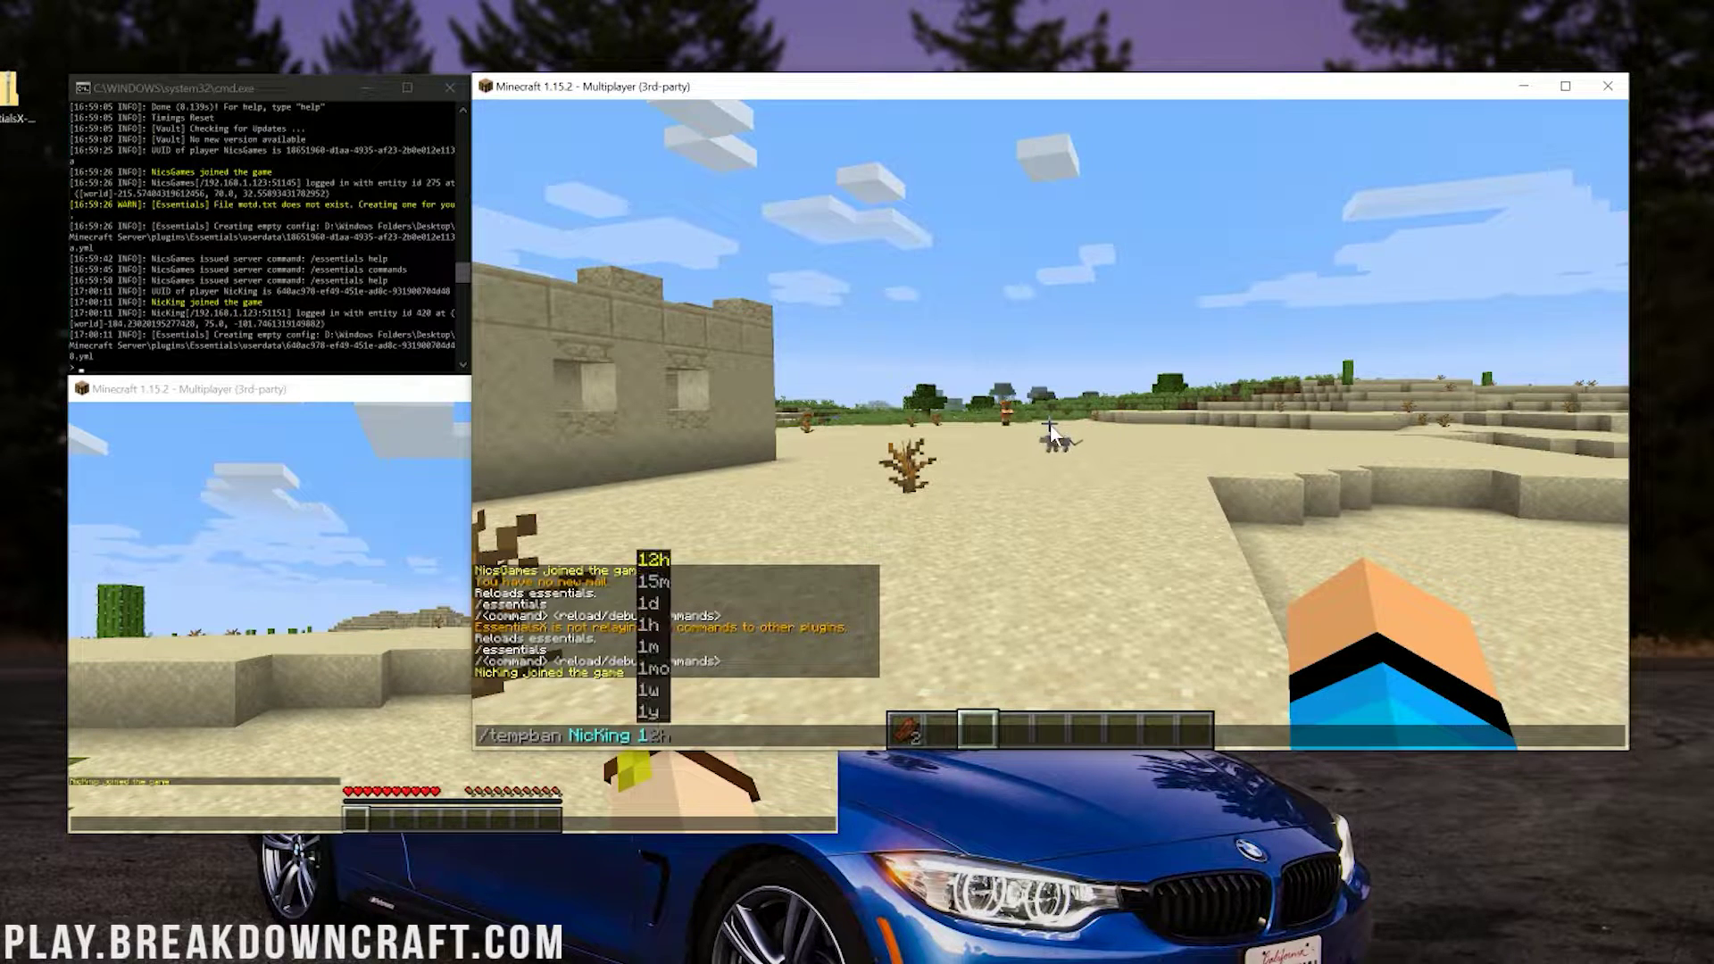
{"action": "type", "text": "d"}
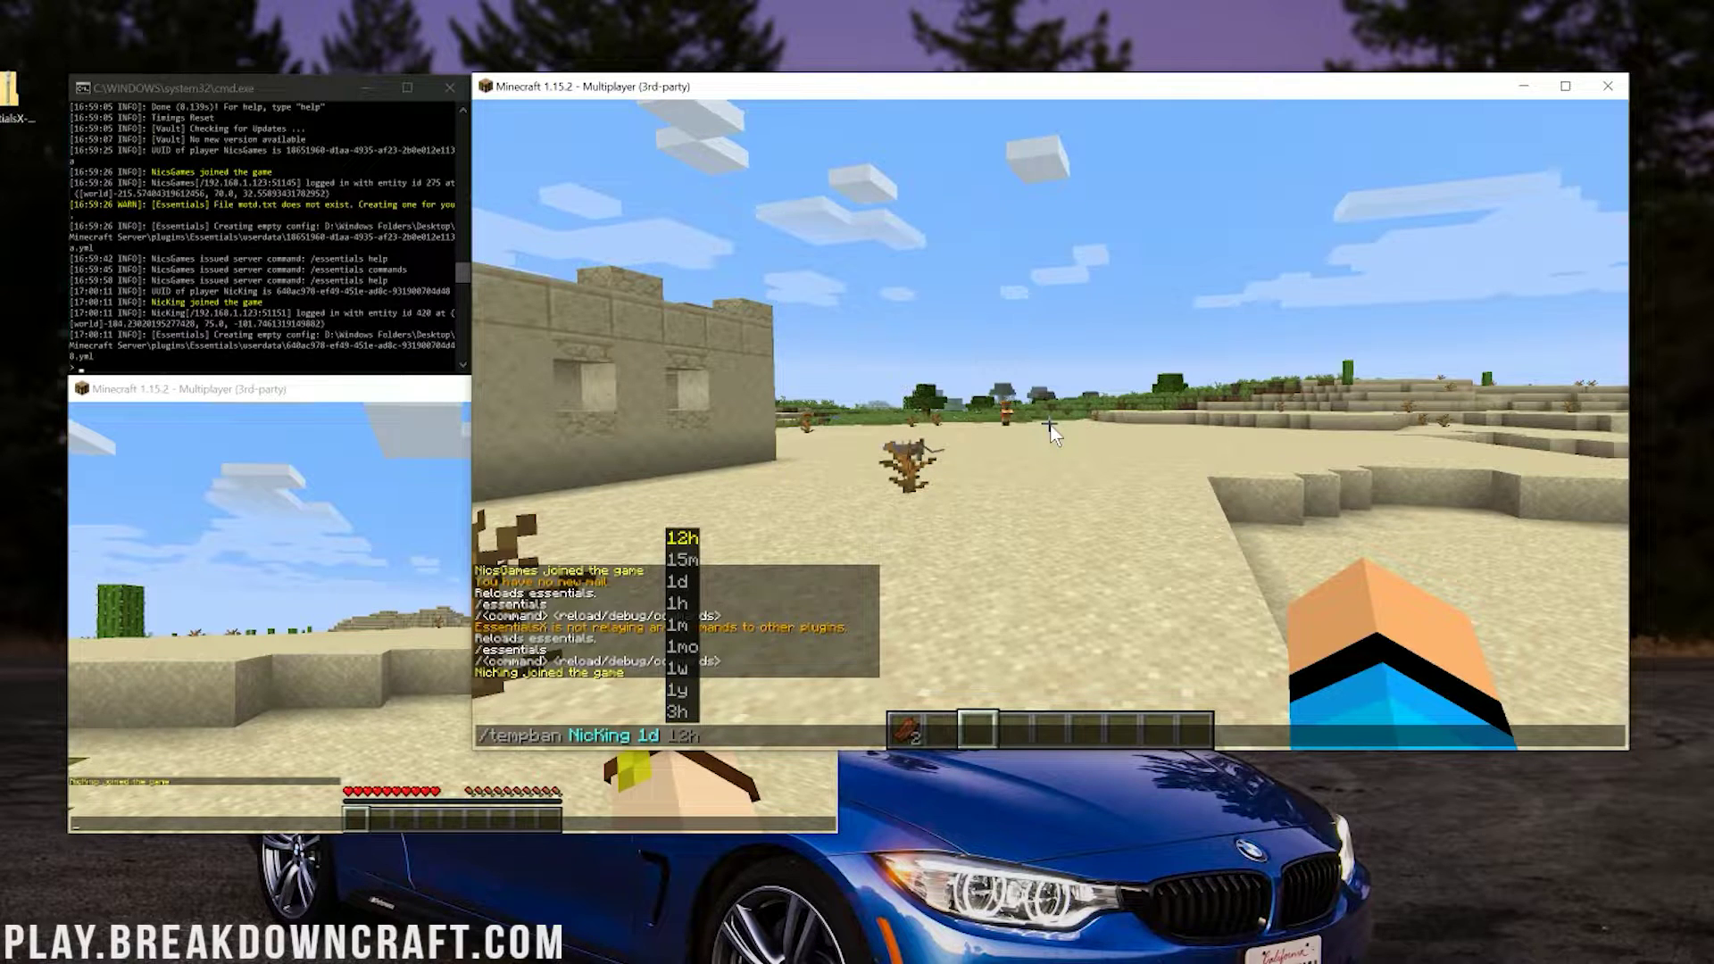
{"action": "type", "text": "T"}
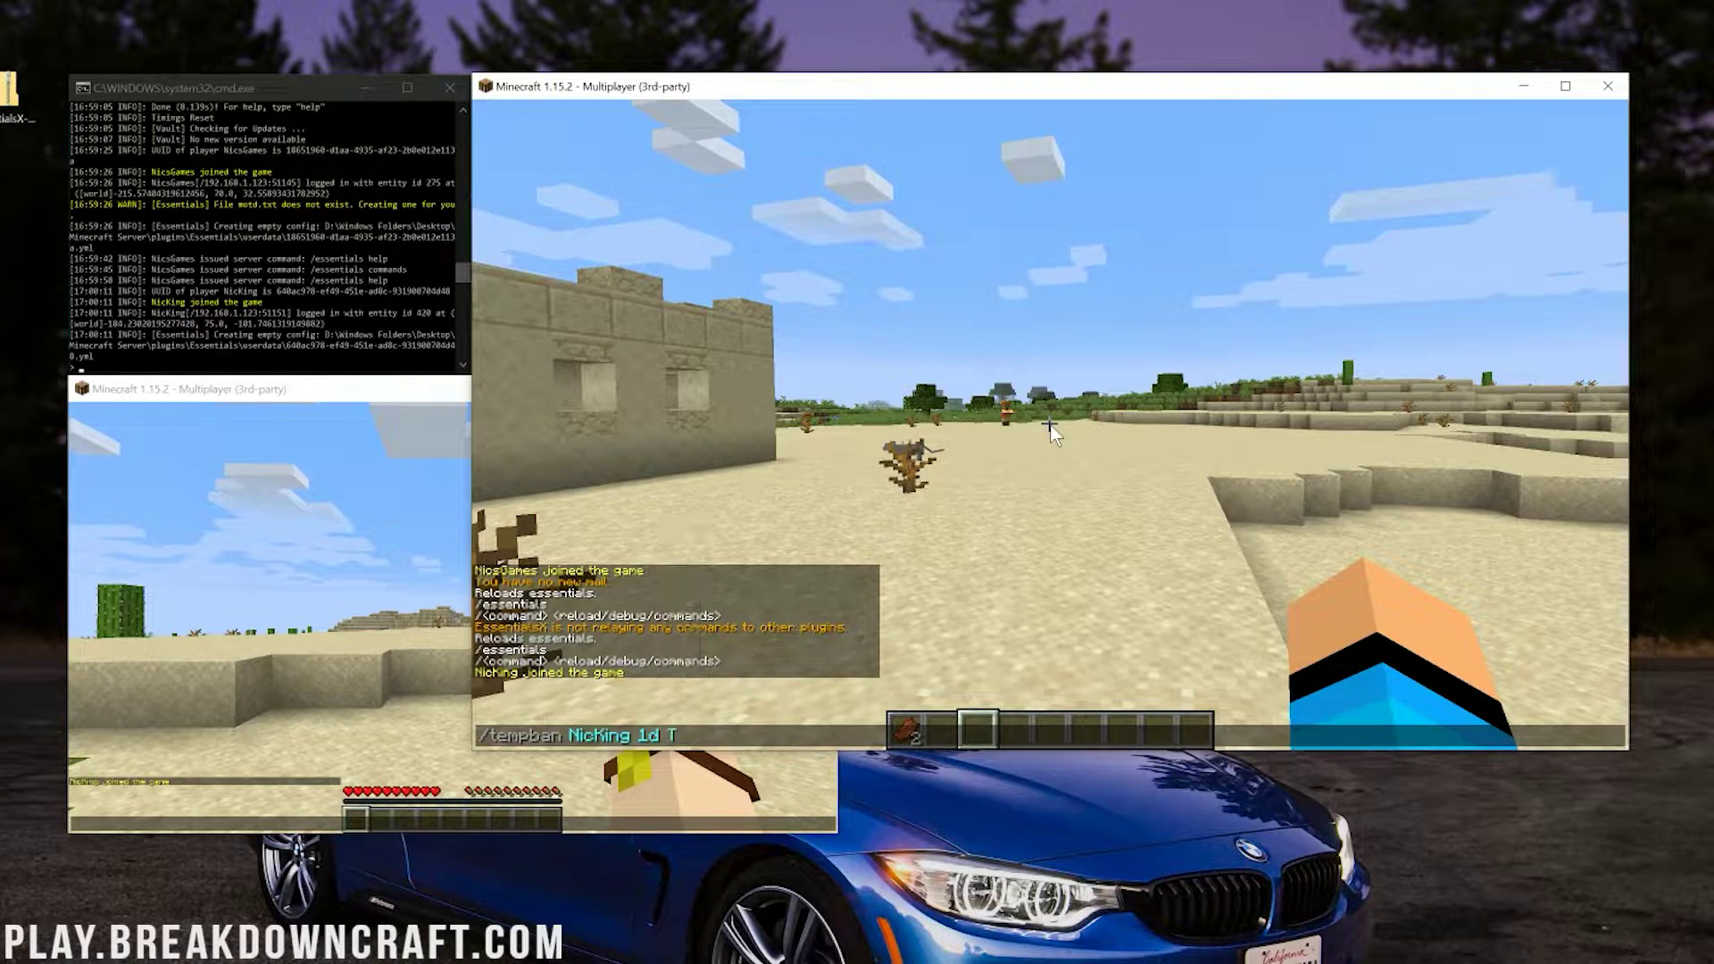
{"action": "type", "text": "esting for a tutorial."}
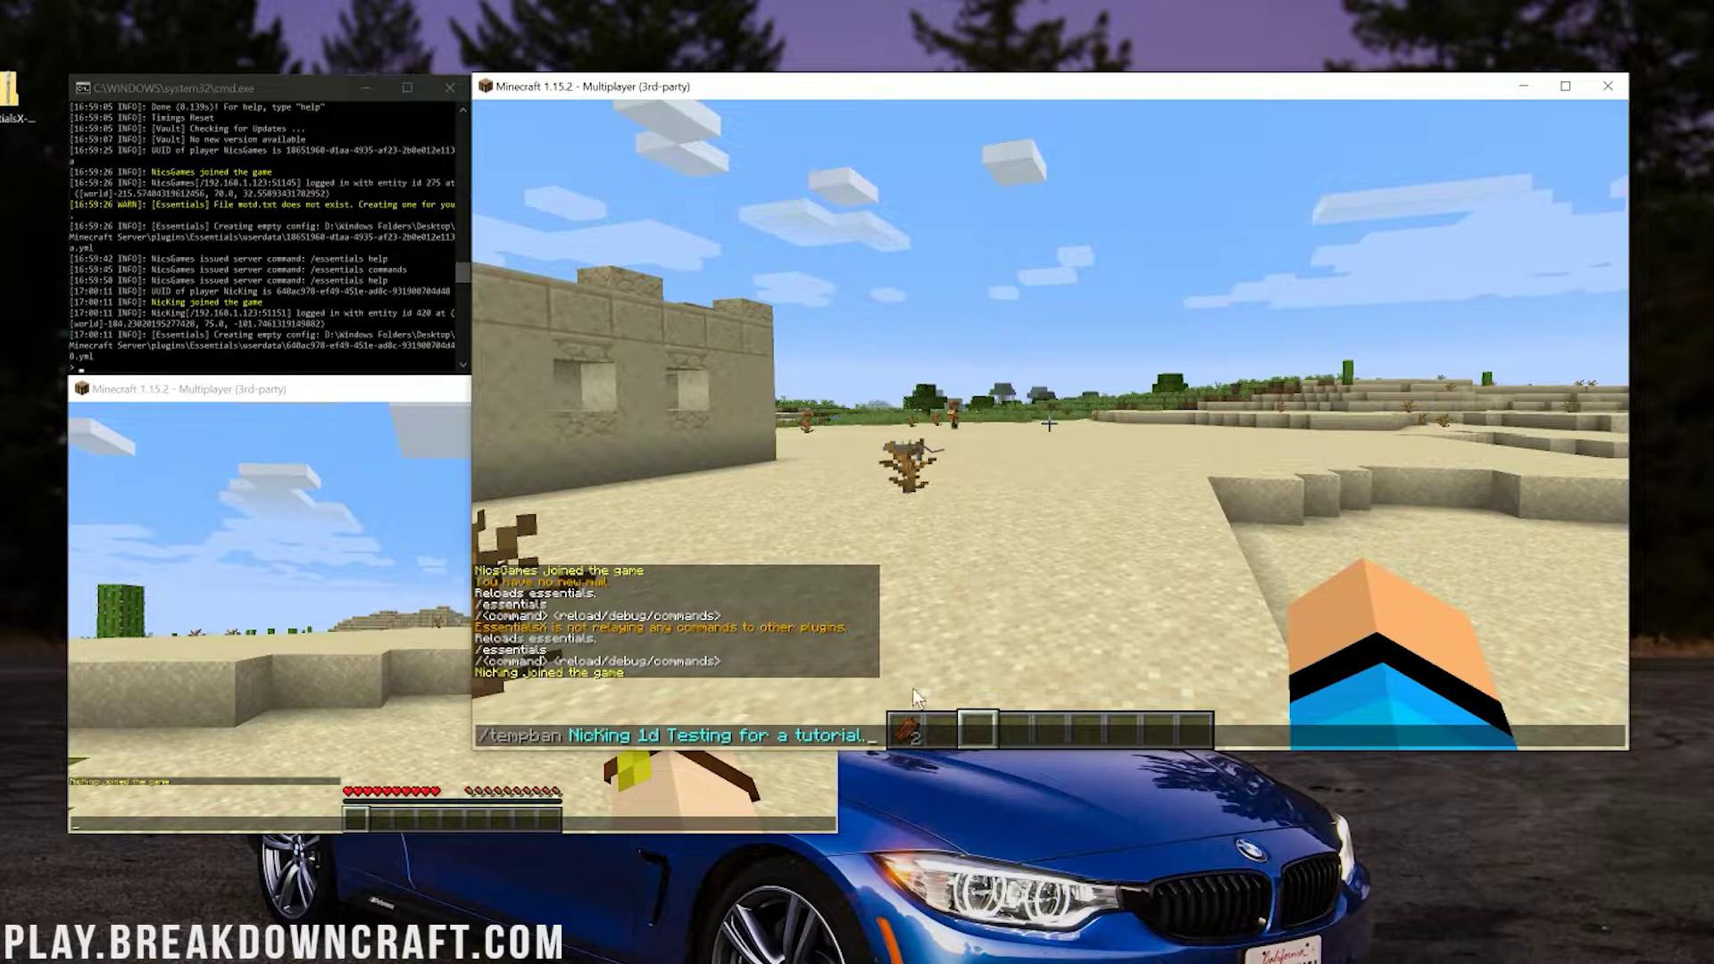
{"action": "key", "text": "Return"}
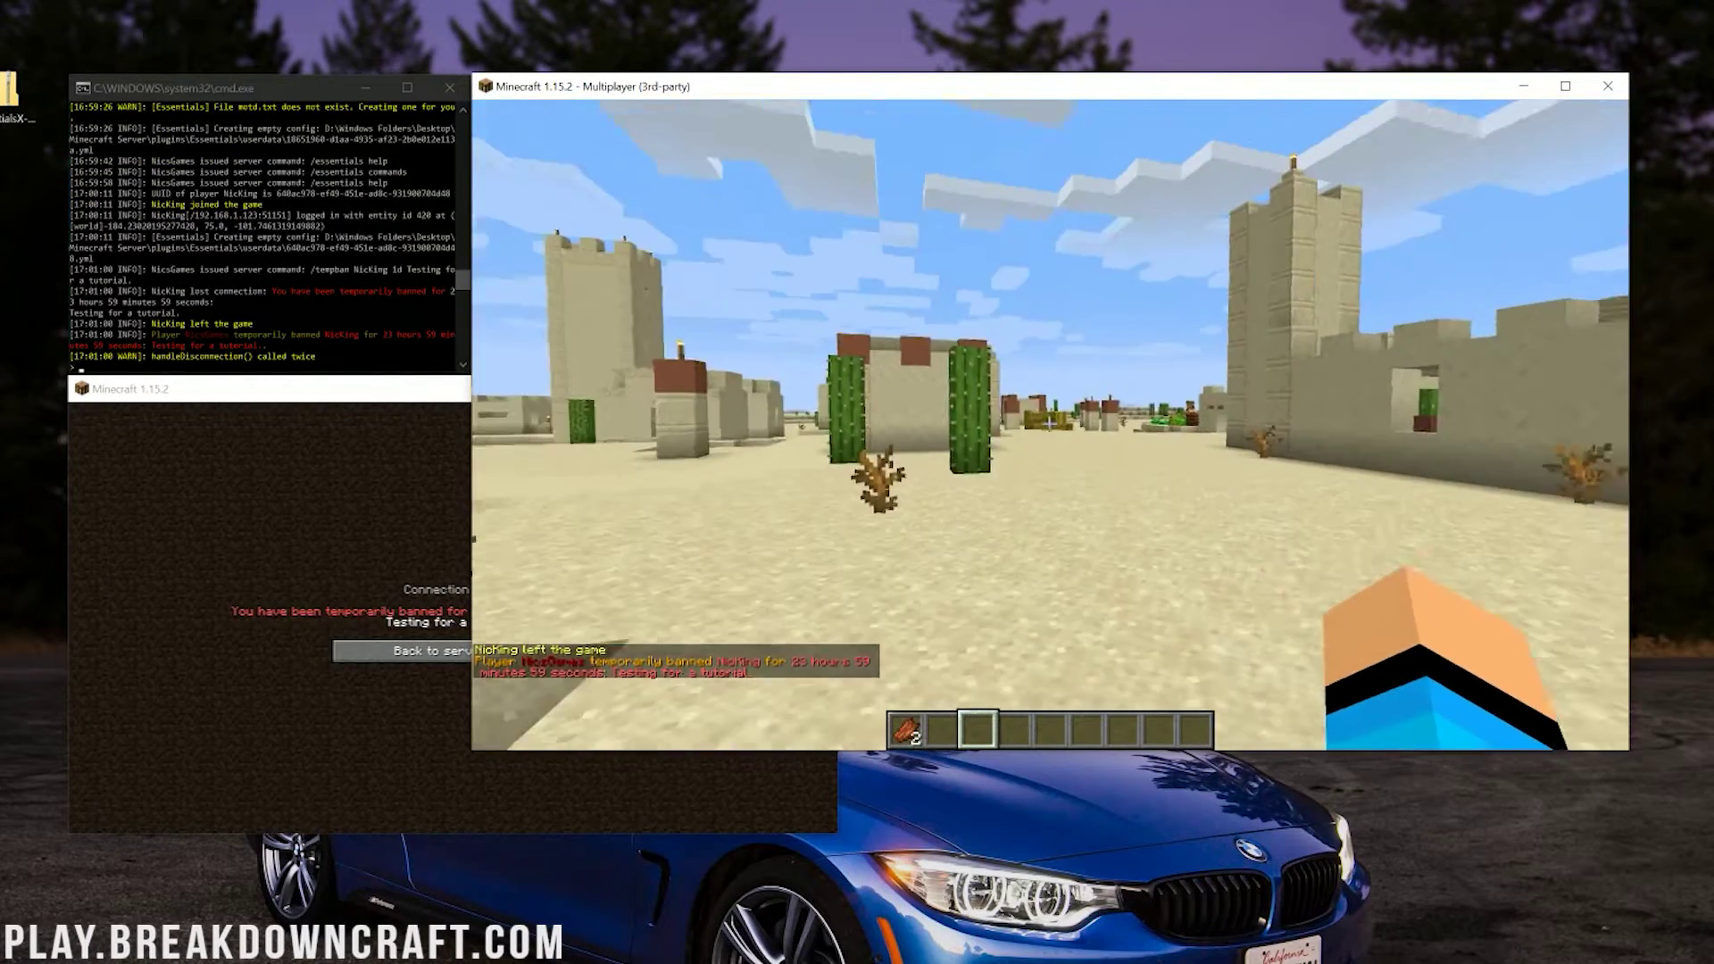
In the second player's client, return to the server list and try to rejoin the server by direct connection.
{"action": "key", "text": "t"}
{"action": "left_click", "coordinate": [571, 705]}
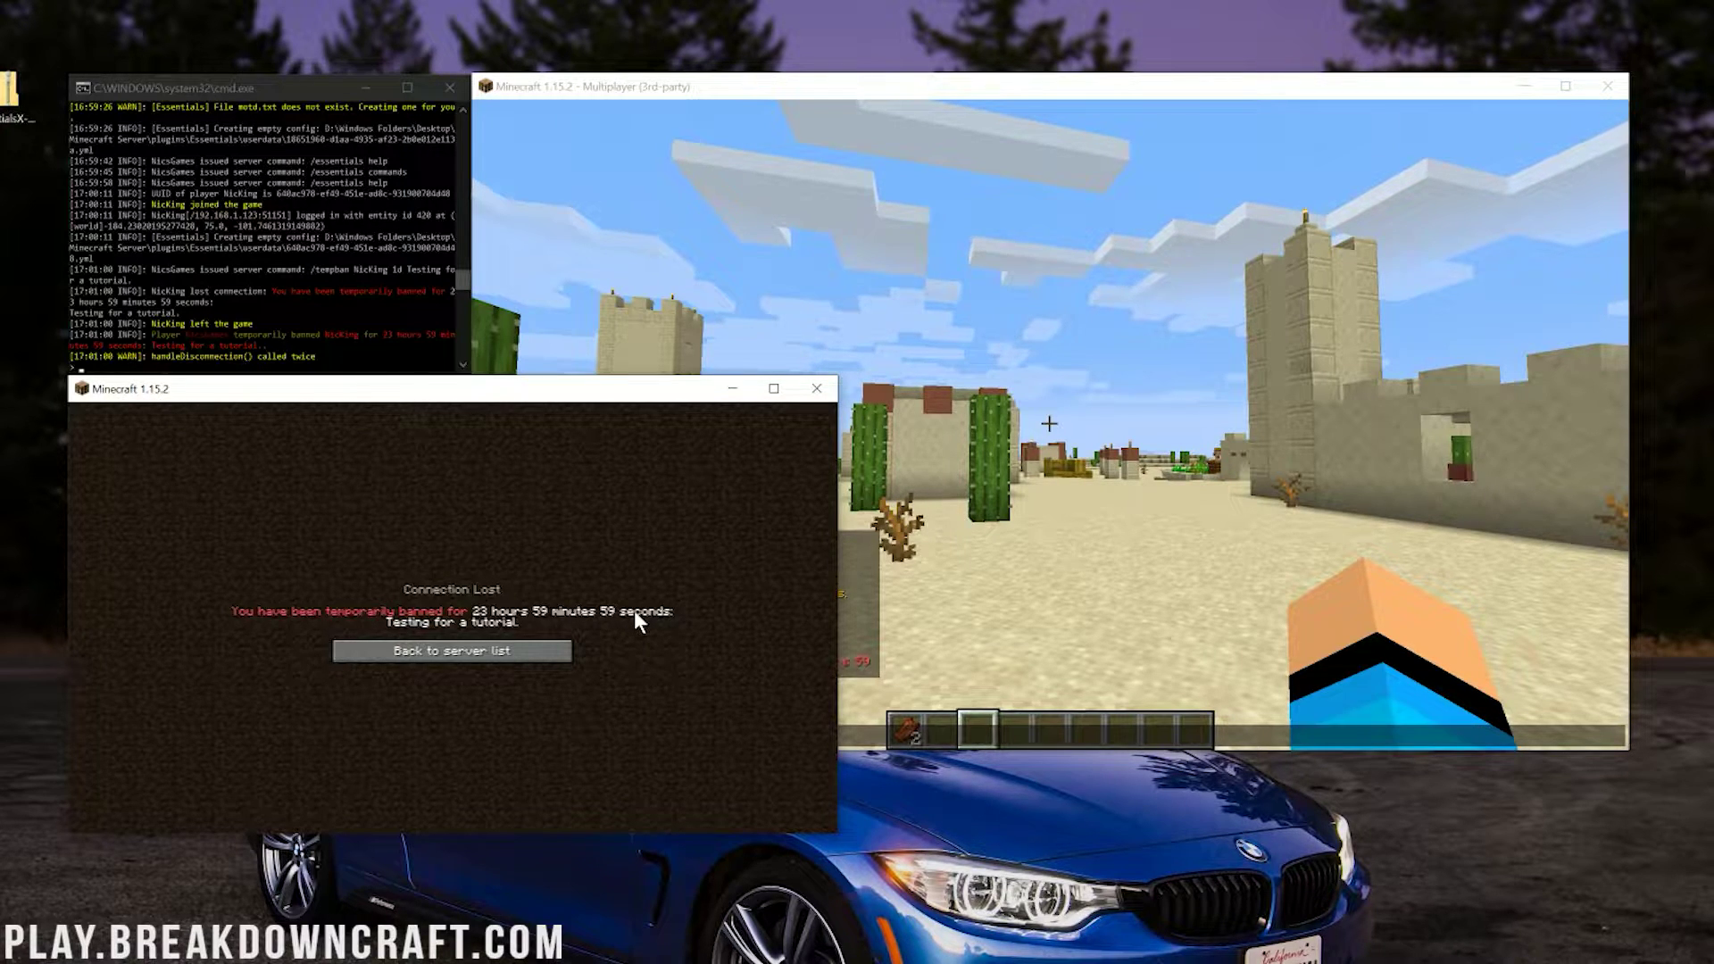
{"action": "left_click", "coordinate": [490, 650]}
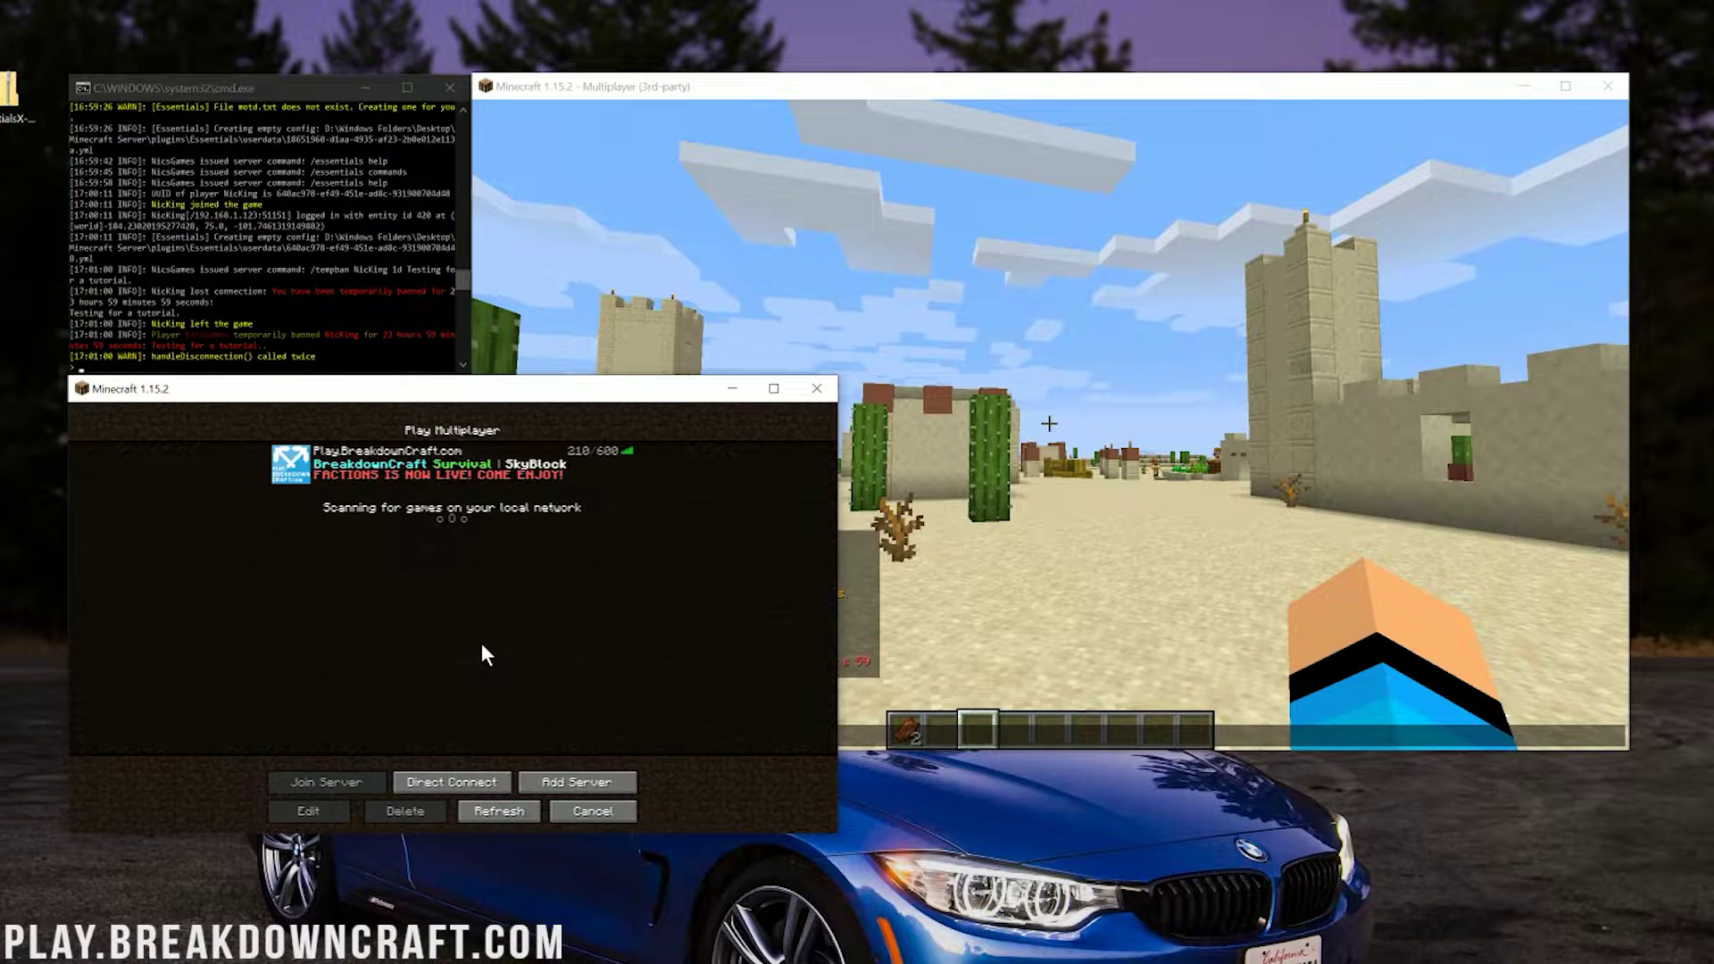
{"action": "left_click", "coordinate": [449, 789]}
{"action": "left_click", "coordinate": [463, 659]}
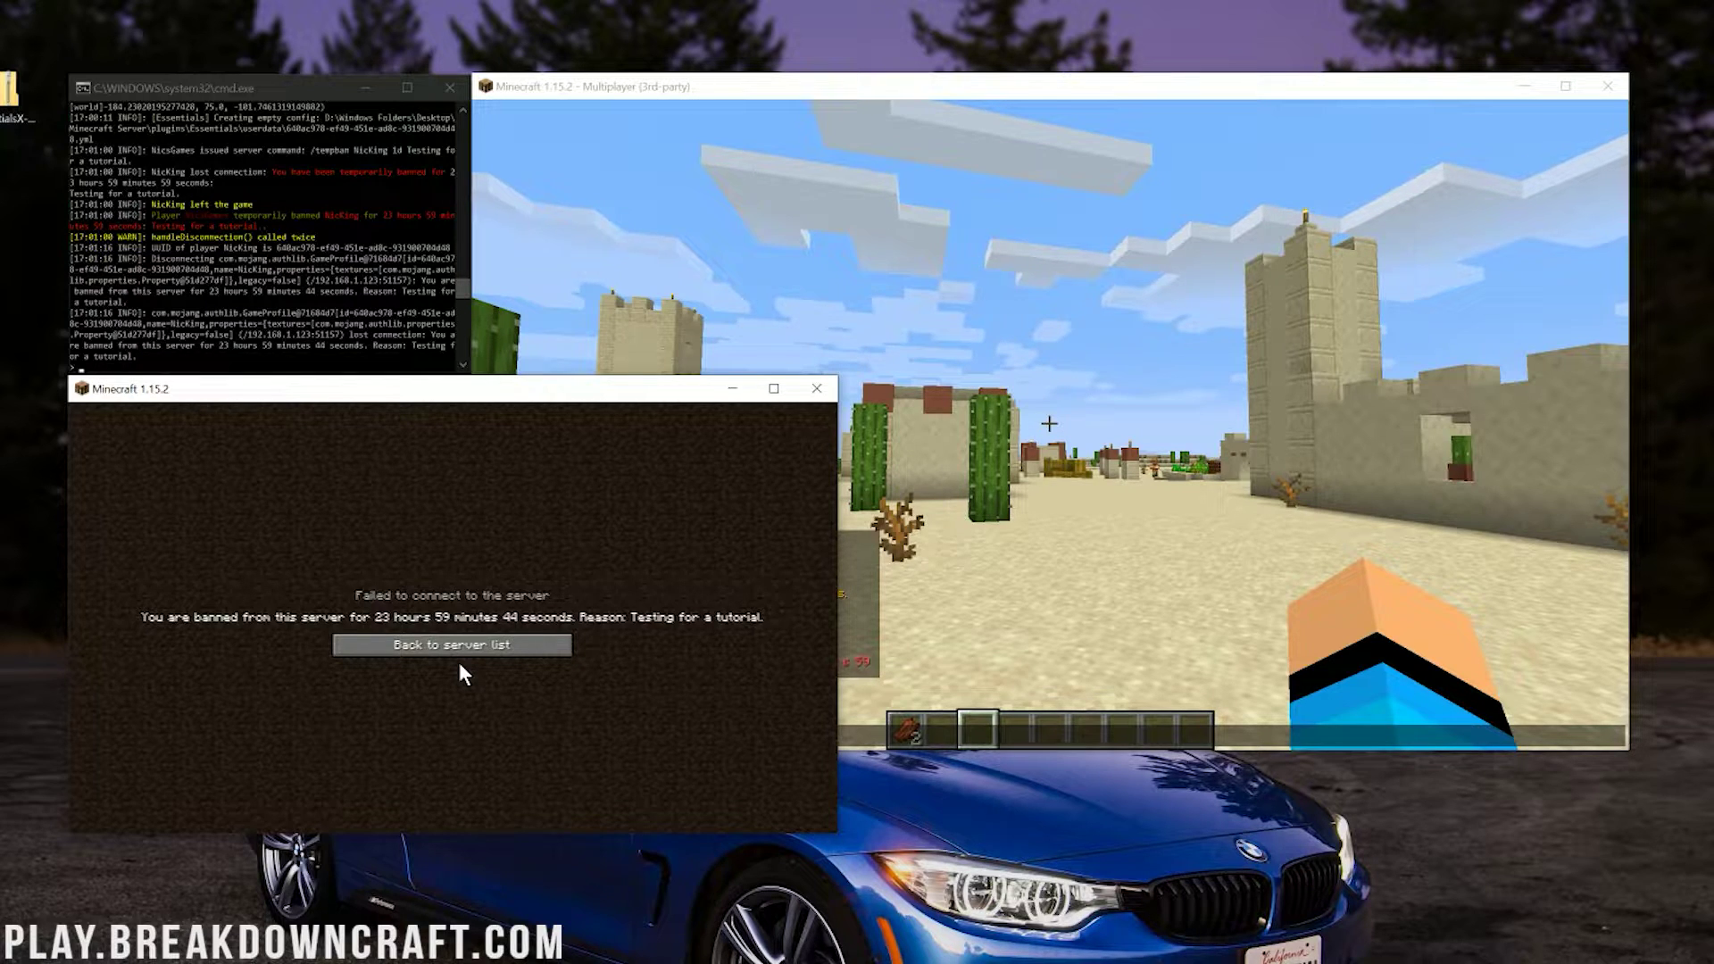
Lift the temporary ban by running /unban with the second player's username in the operator's client.
{"action": "left_click", "coordinate": [1073, 506]}
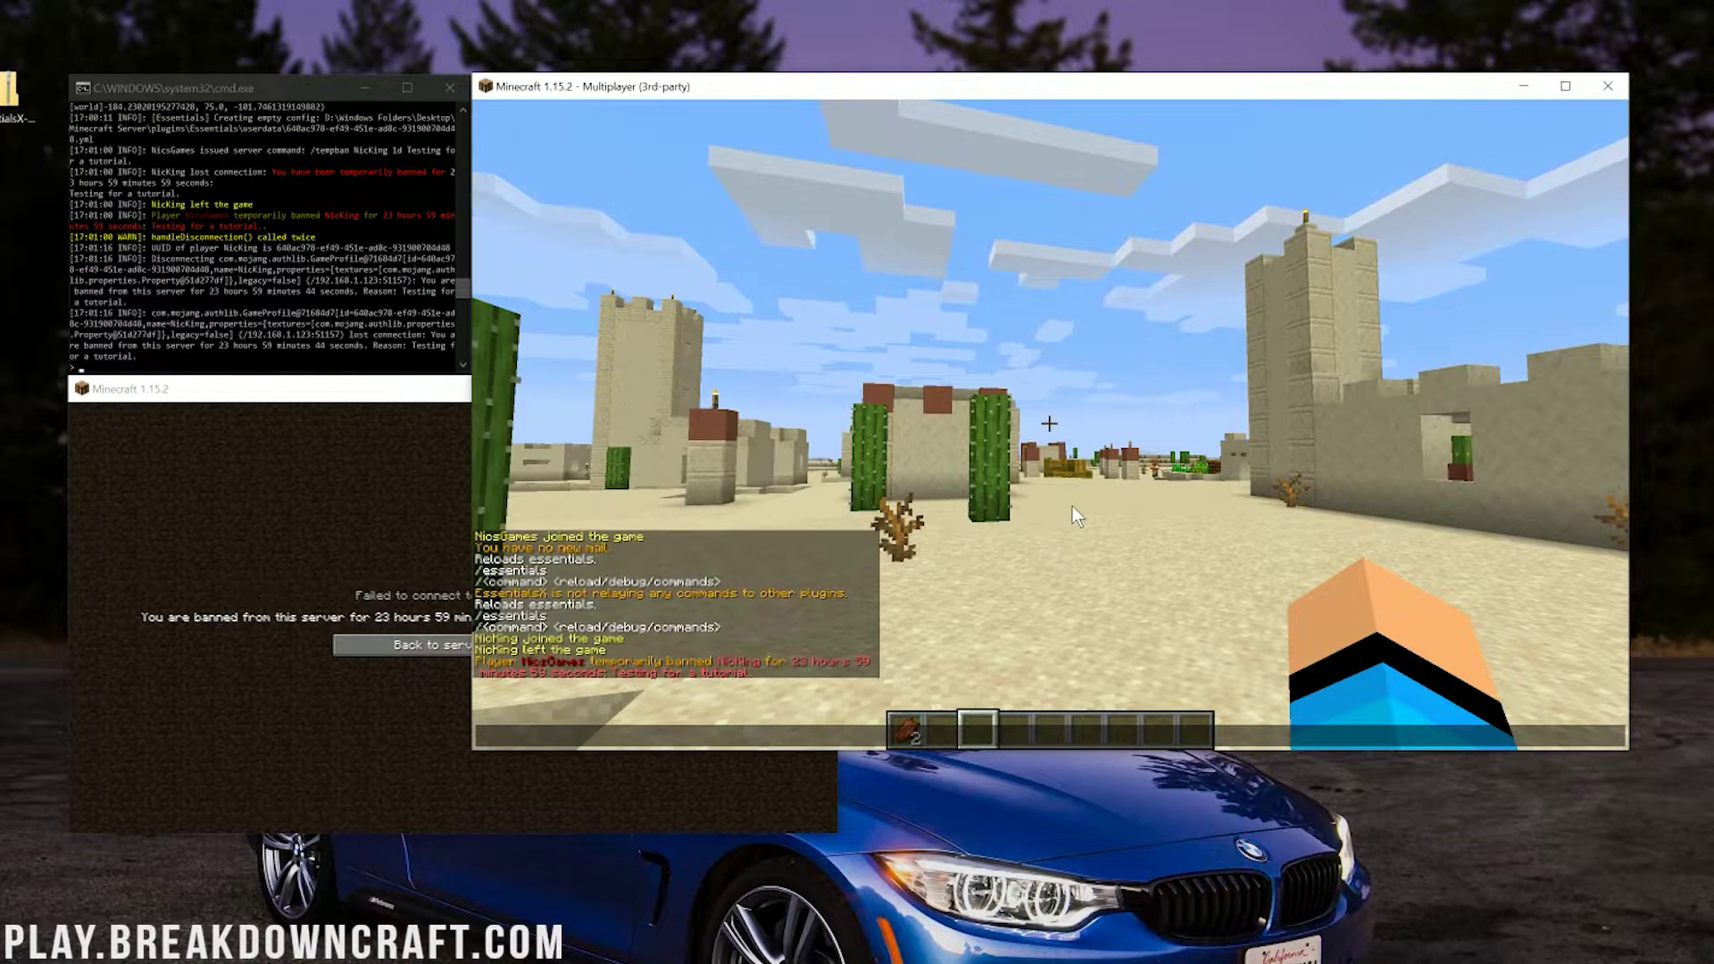
{"action": "type", "text": "/?"}
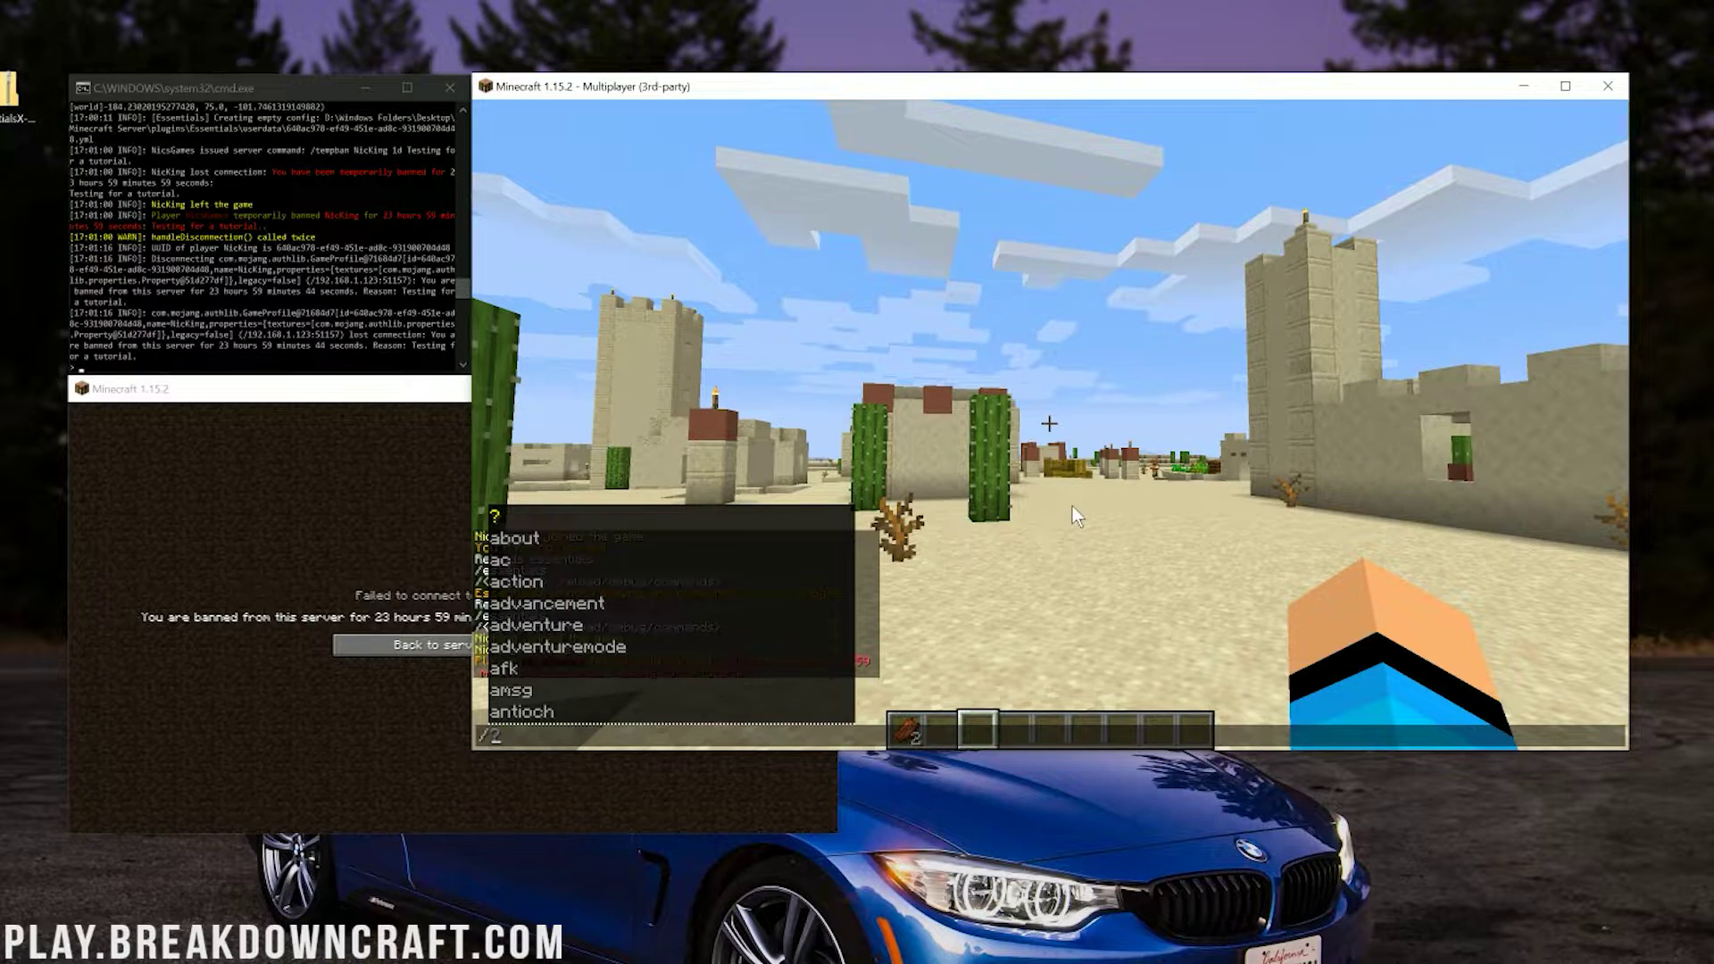
{"action": "key", "text": "Return"}
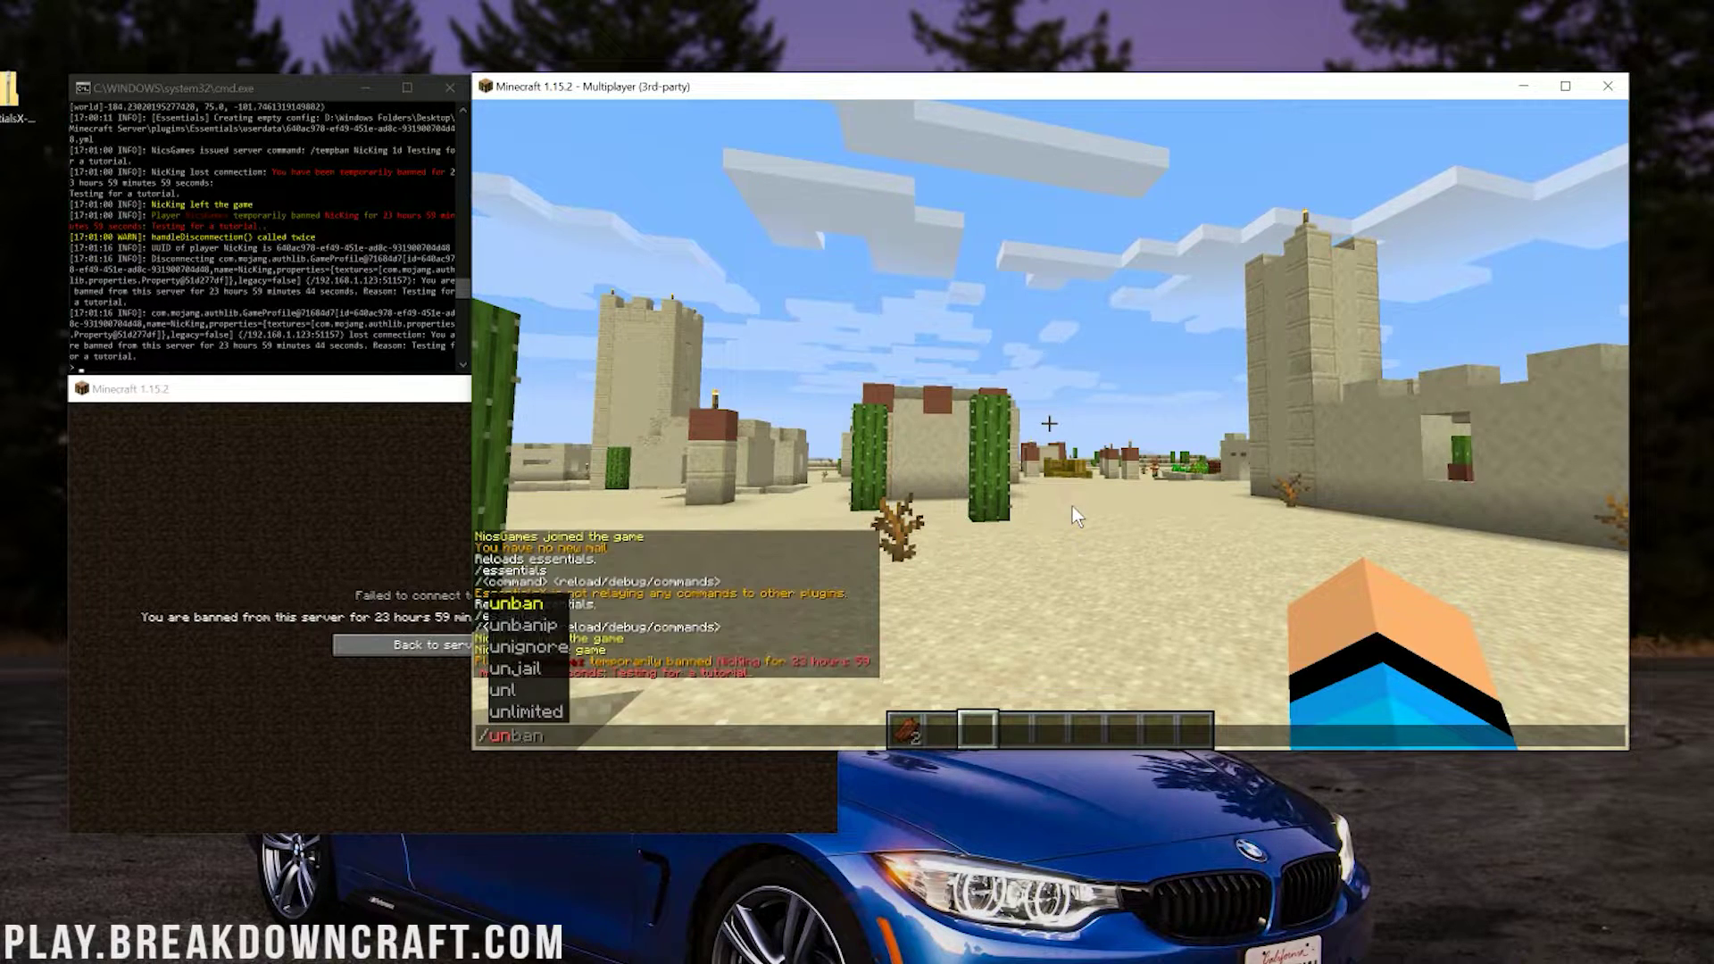
{"action": "type", "text": "/unban "}
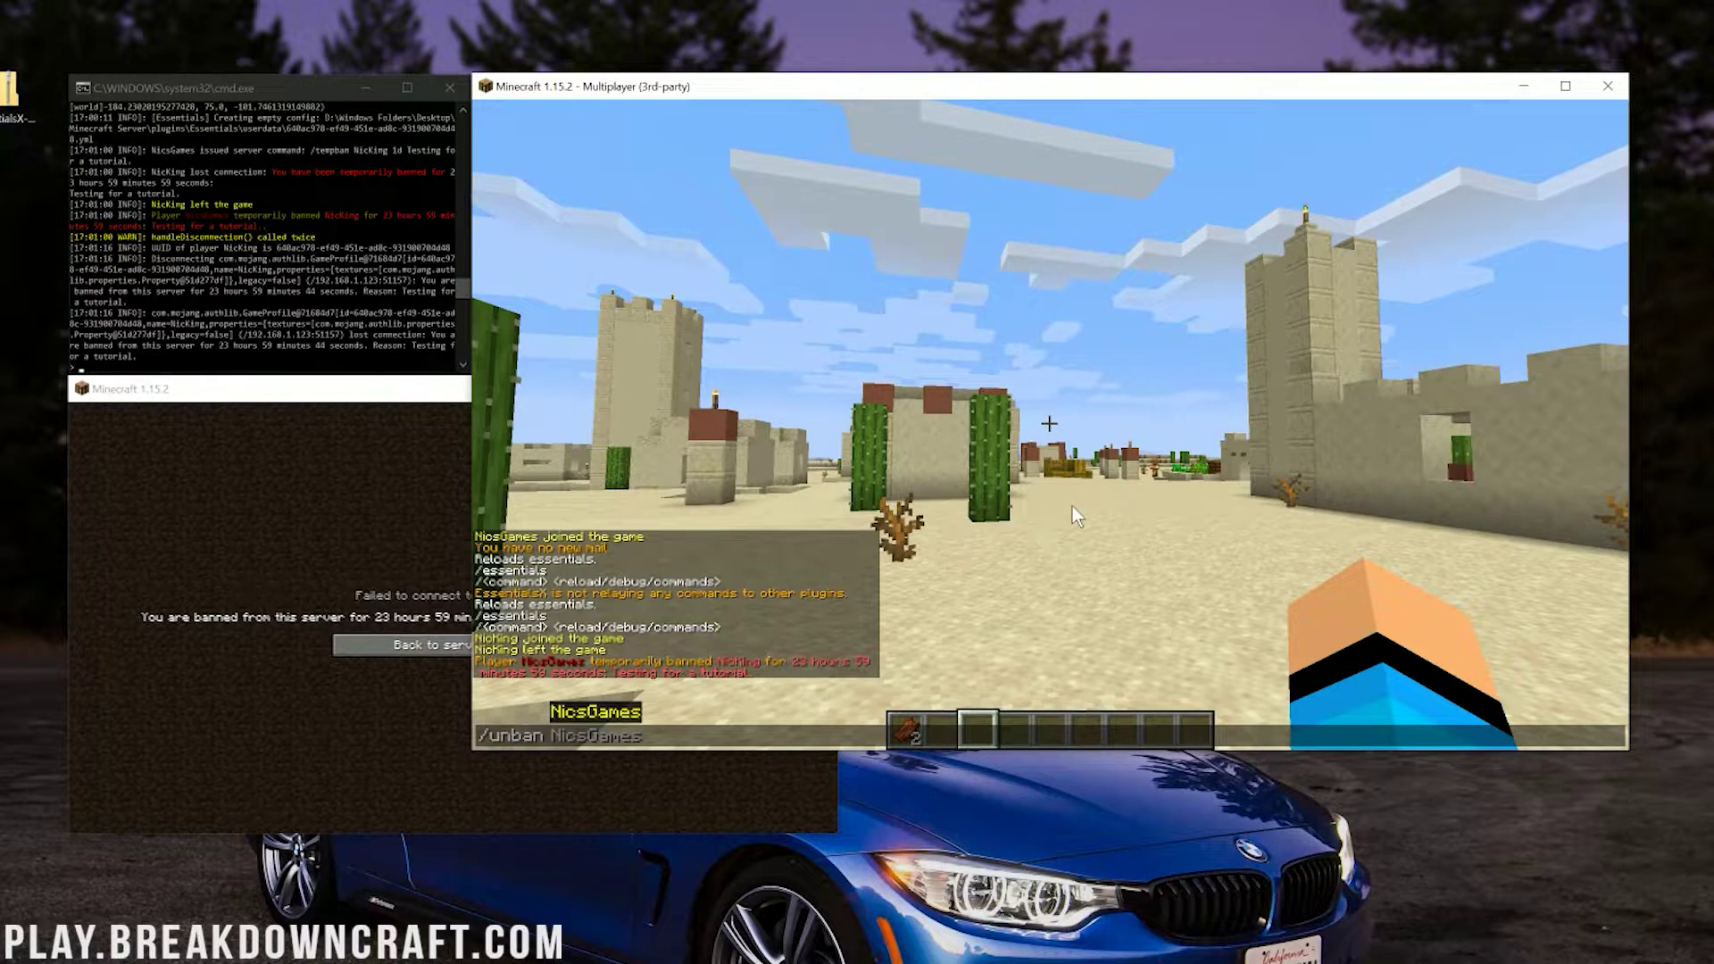
{"action": "type", "text": "NicKing"}
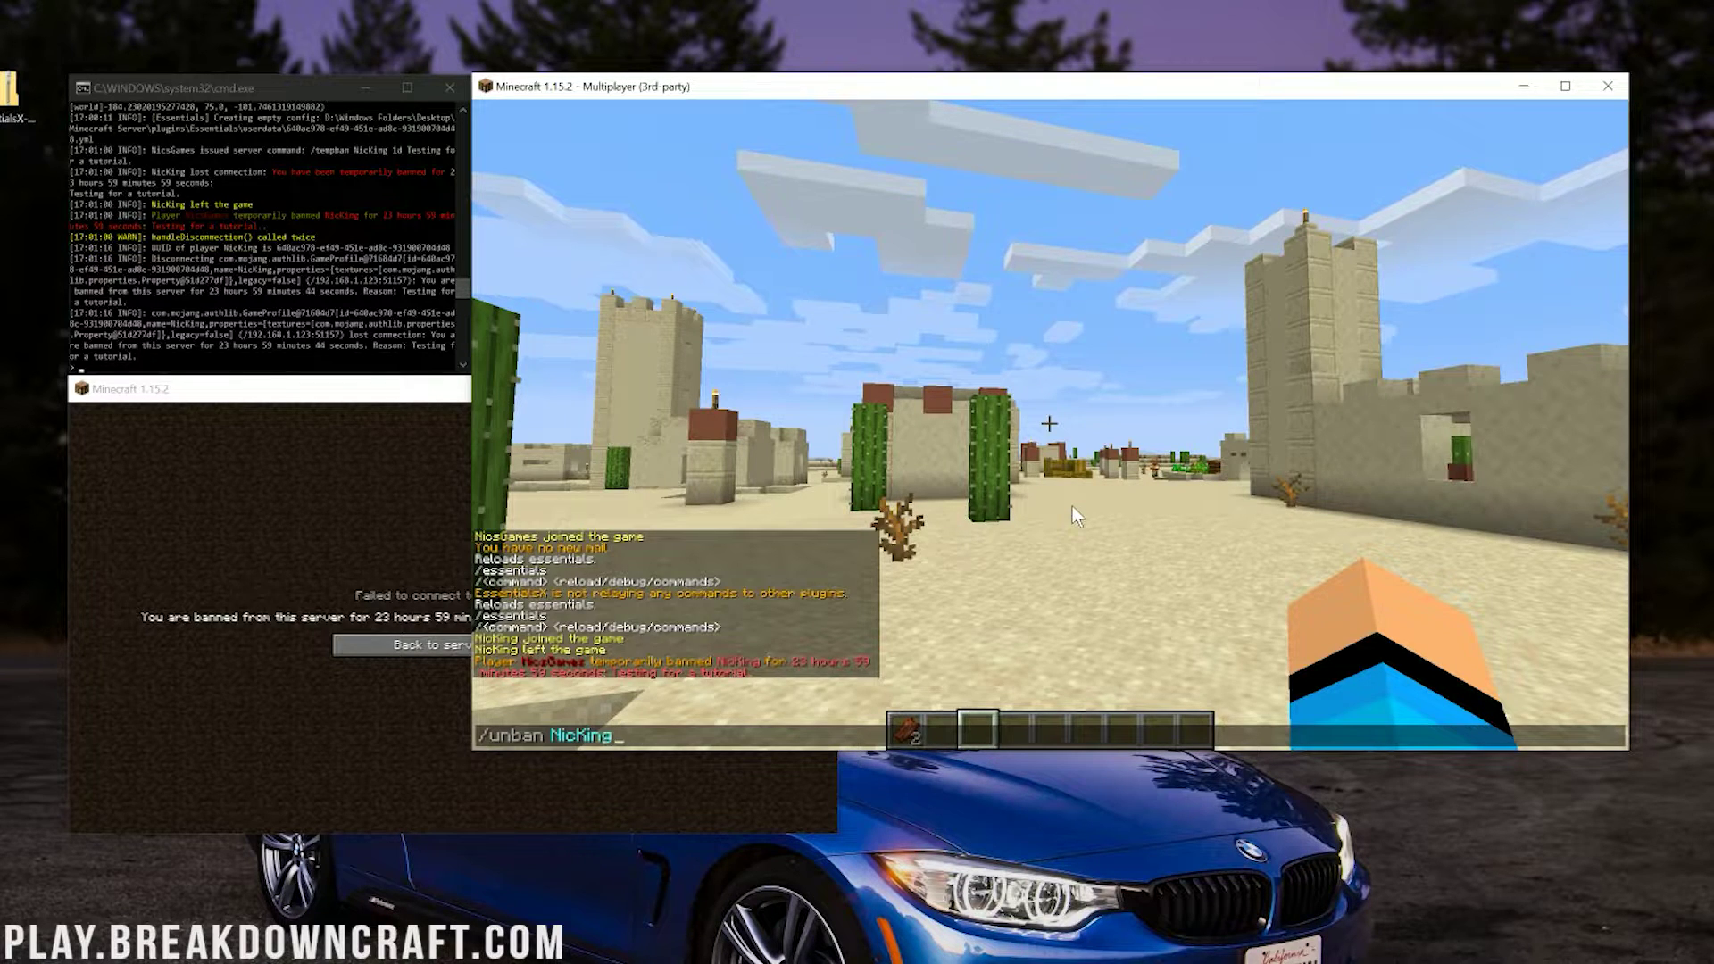
{"action": "key", "text": "Return"}
Reconnect the second player's client to the server at 192.168.1.123 by direct connection.
{"action": "key", "text": "t"}
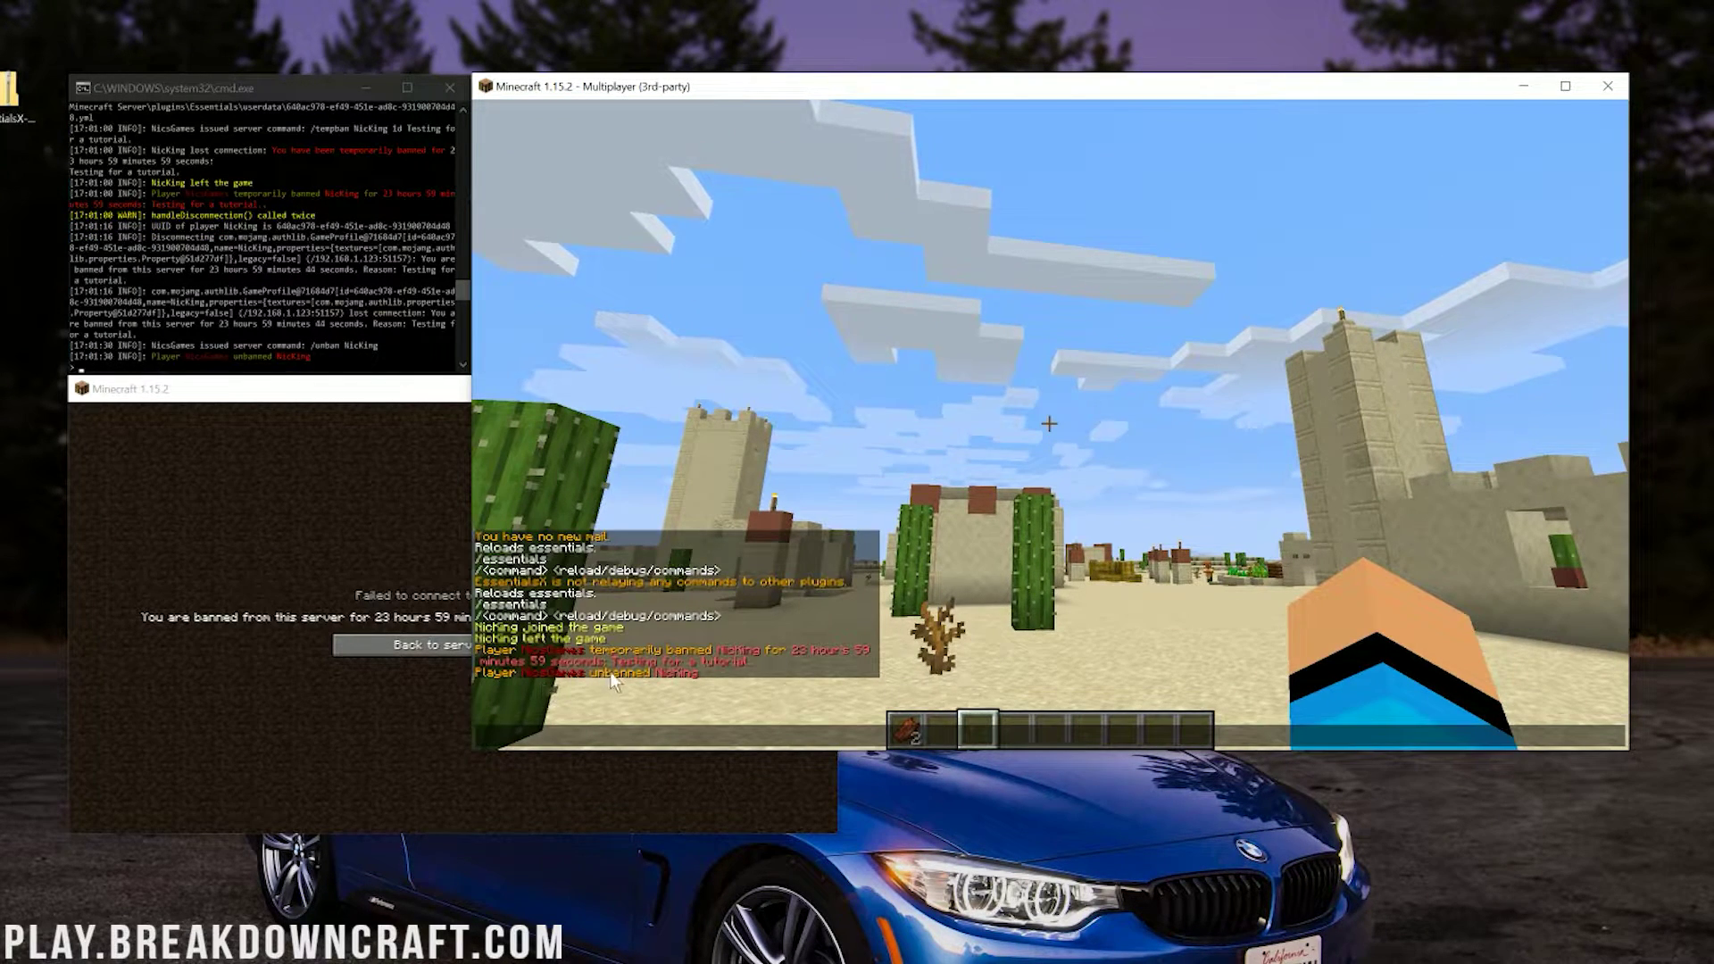
{"action": "left_click", "coordinate": [436, 644]}
{"action": "left_click", "coordinate": [418, 783]}
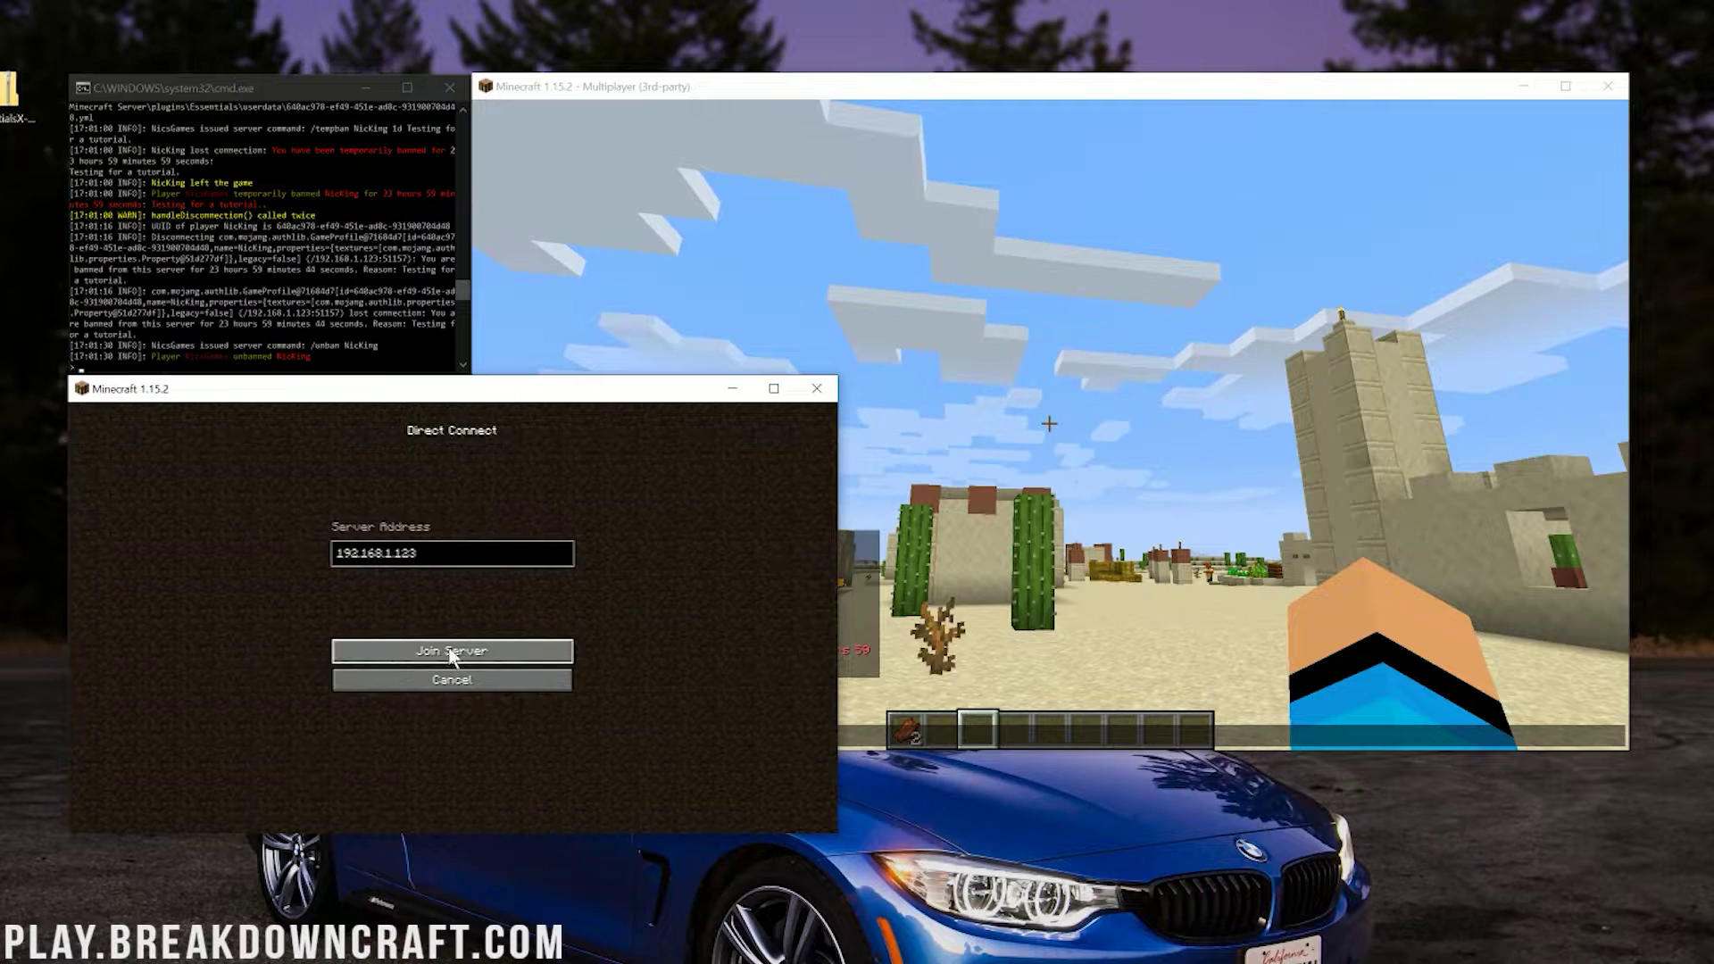
{"action": "left_click", "coordinate": [448, 654]}
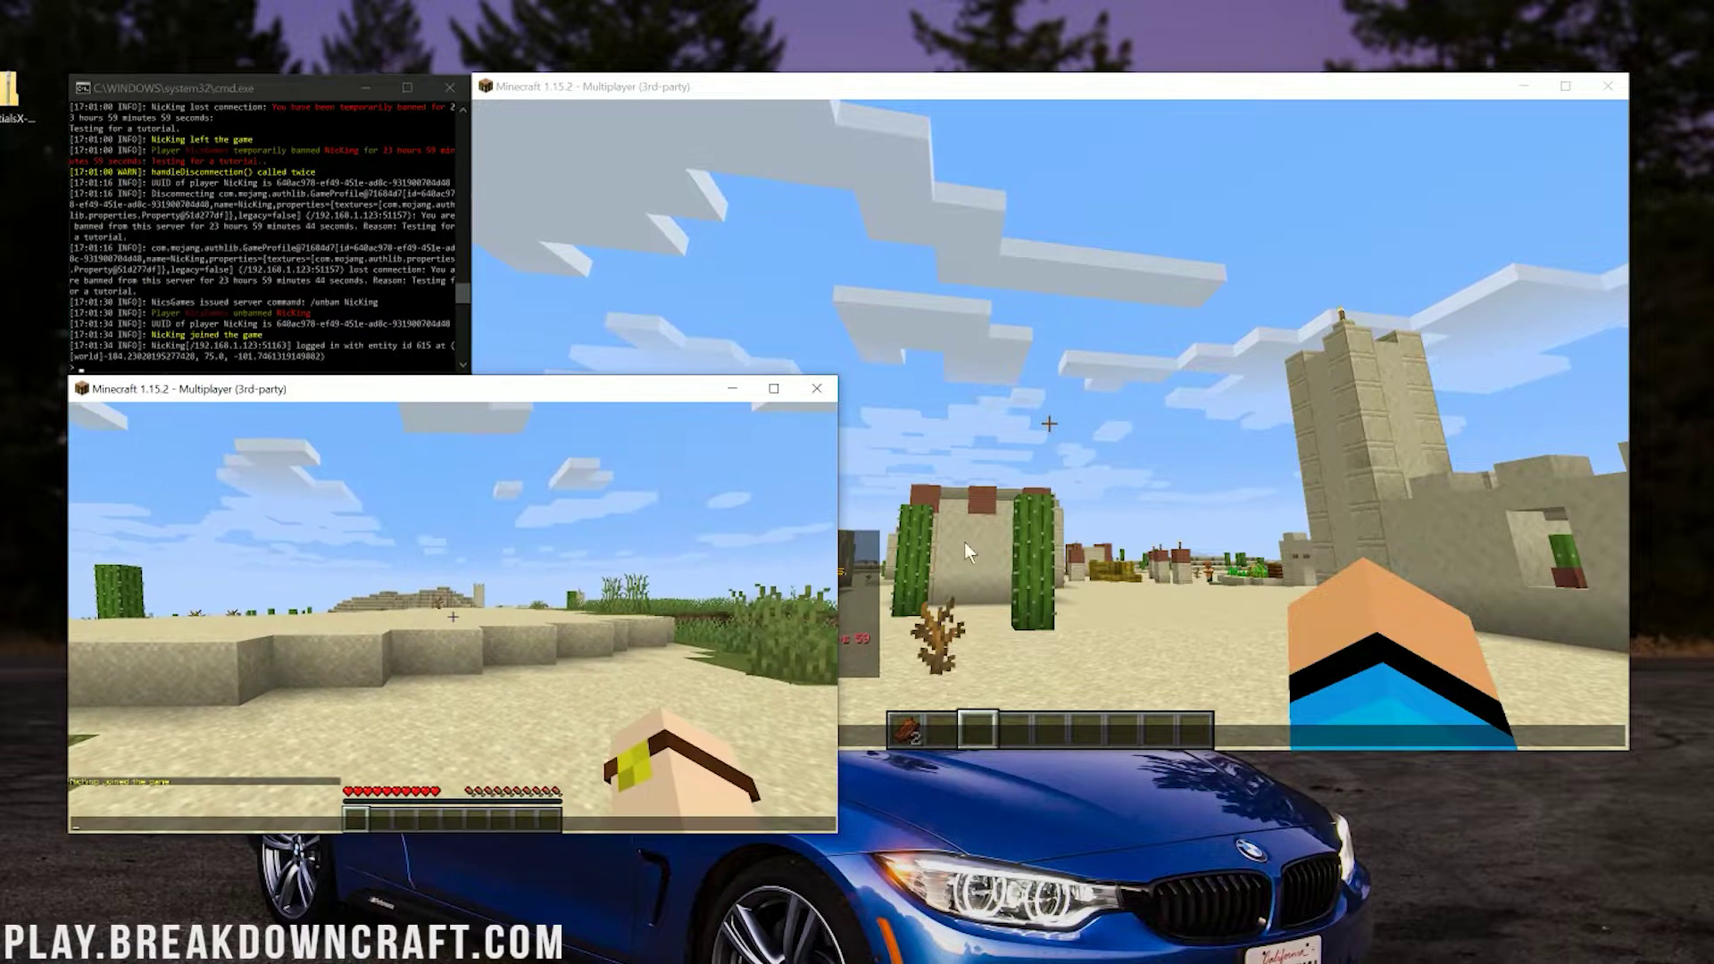
Write out the command syntax /tempban USERNAME TIME REASON in the operator's chat without sending it.
{"action": "left_click", "coordinate": [1107, 470]}
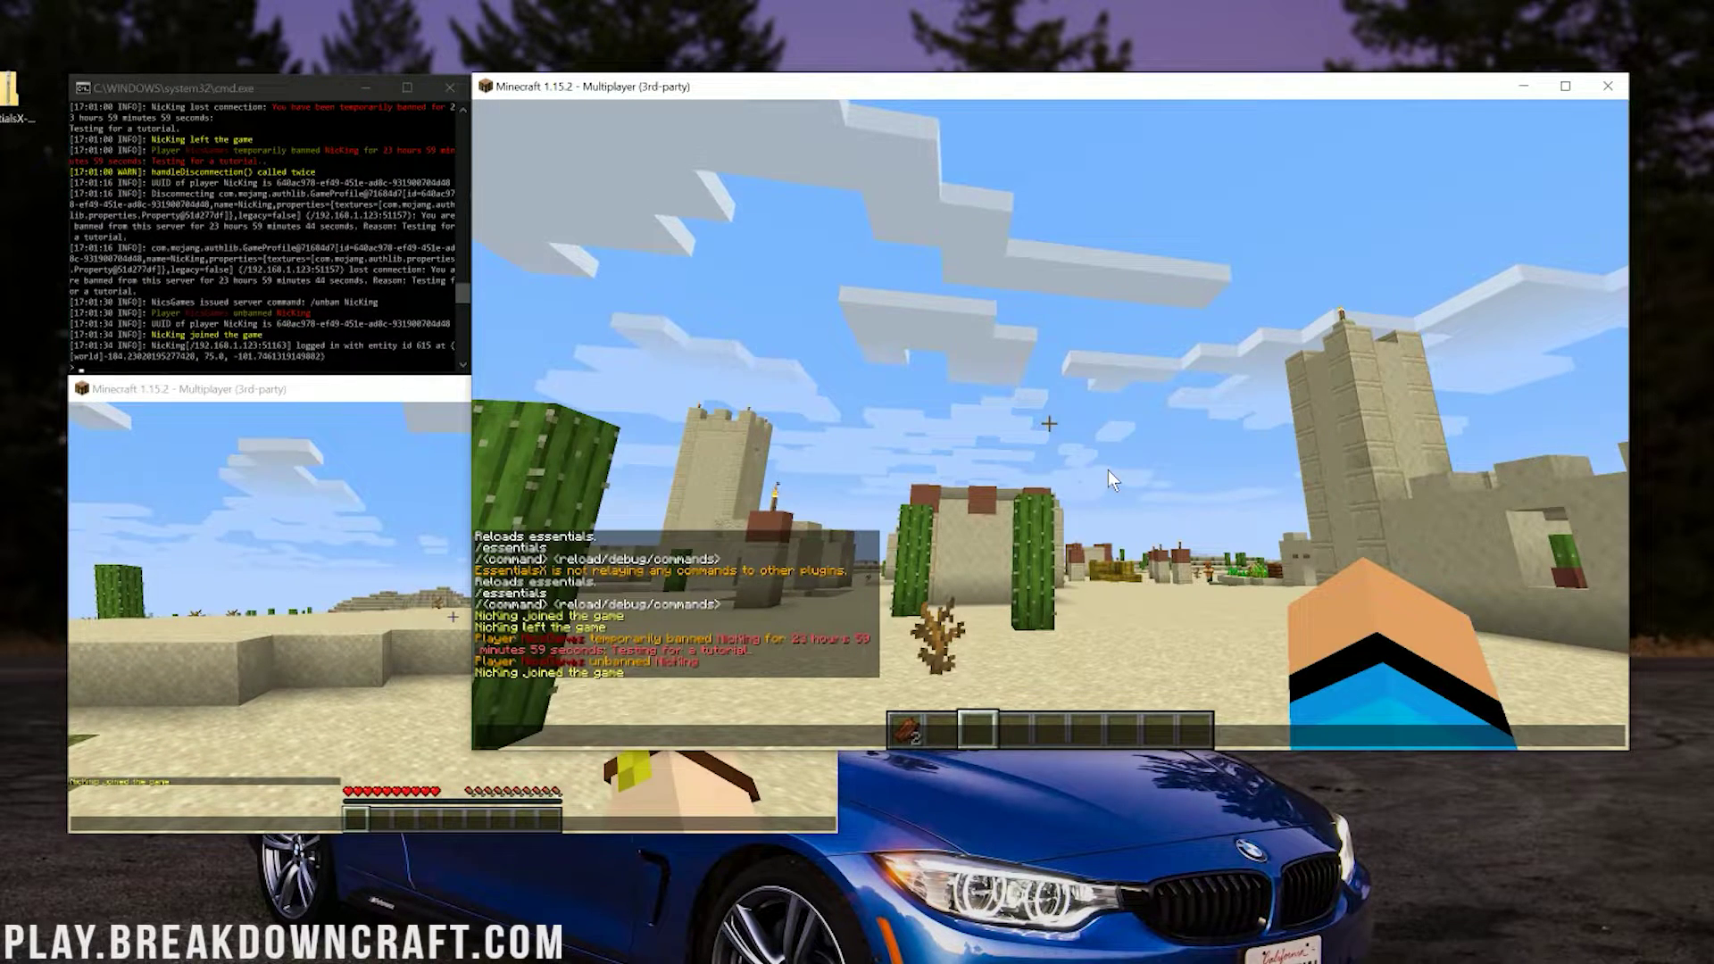
{"action": "type", "text": "/temp"}
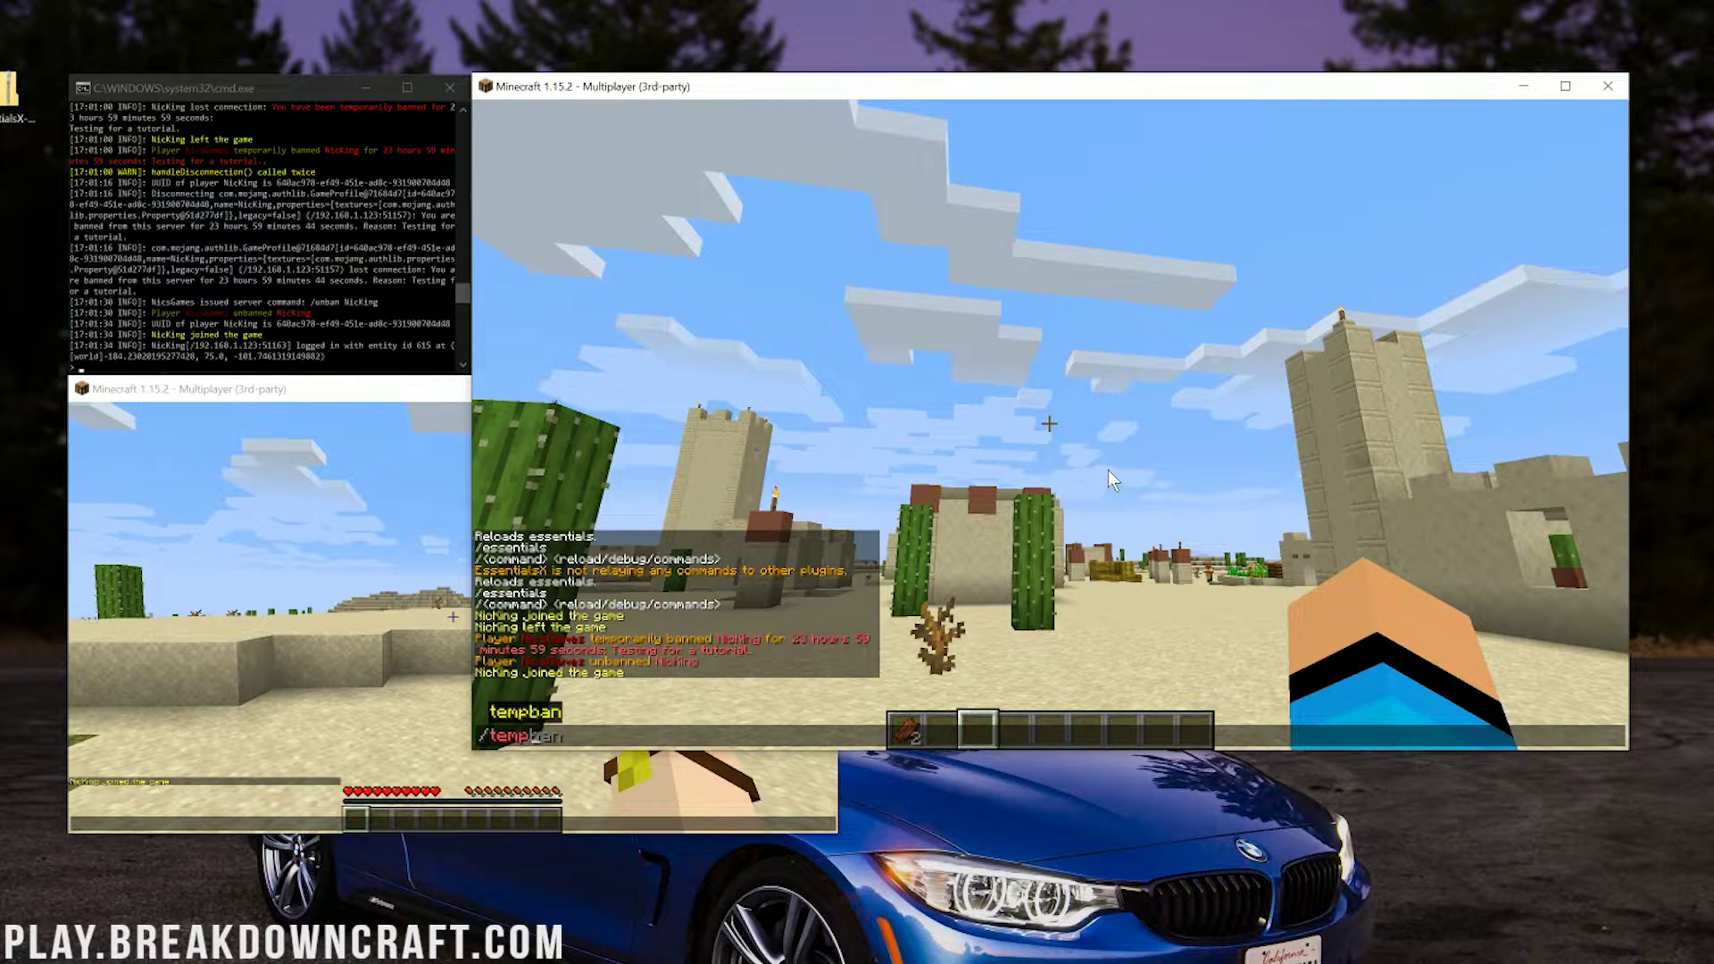
{"action": "type", "text": "ban USERNAME "}
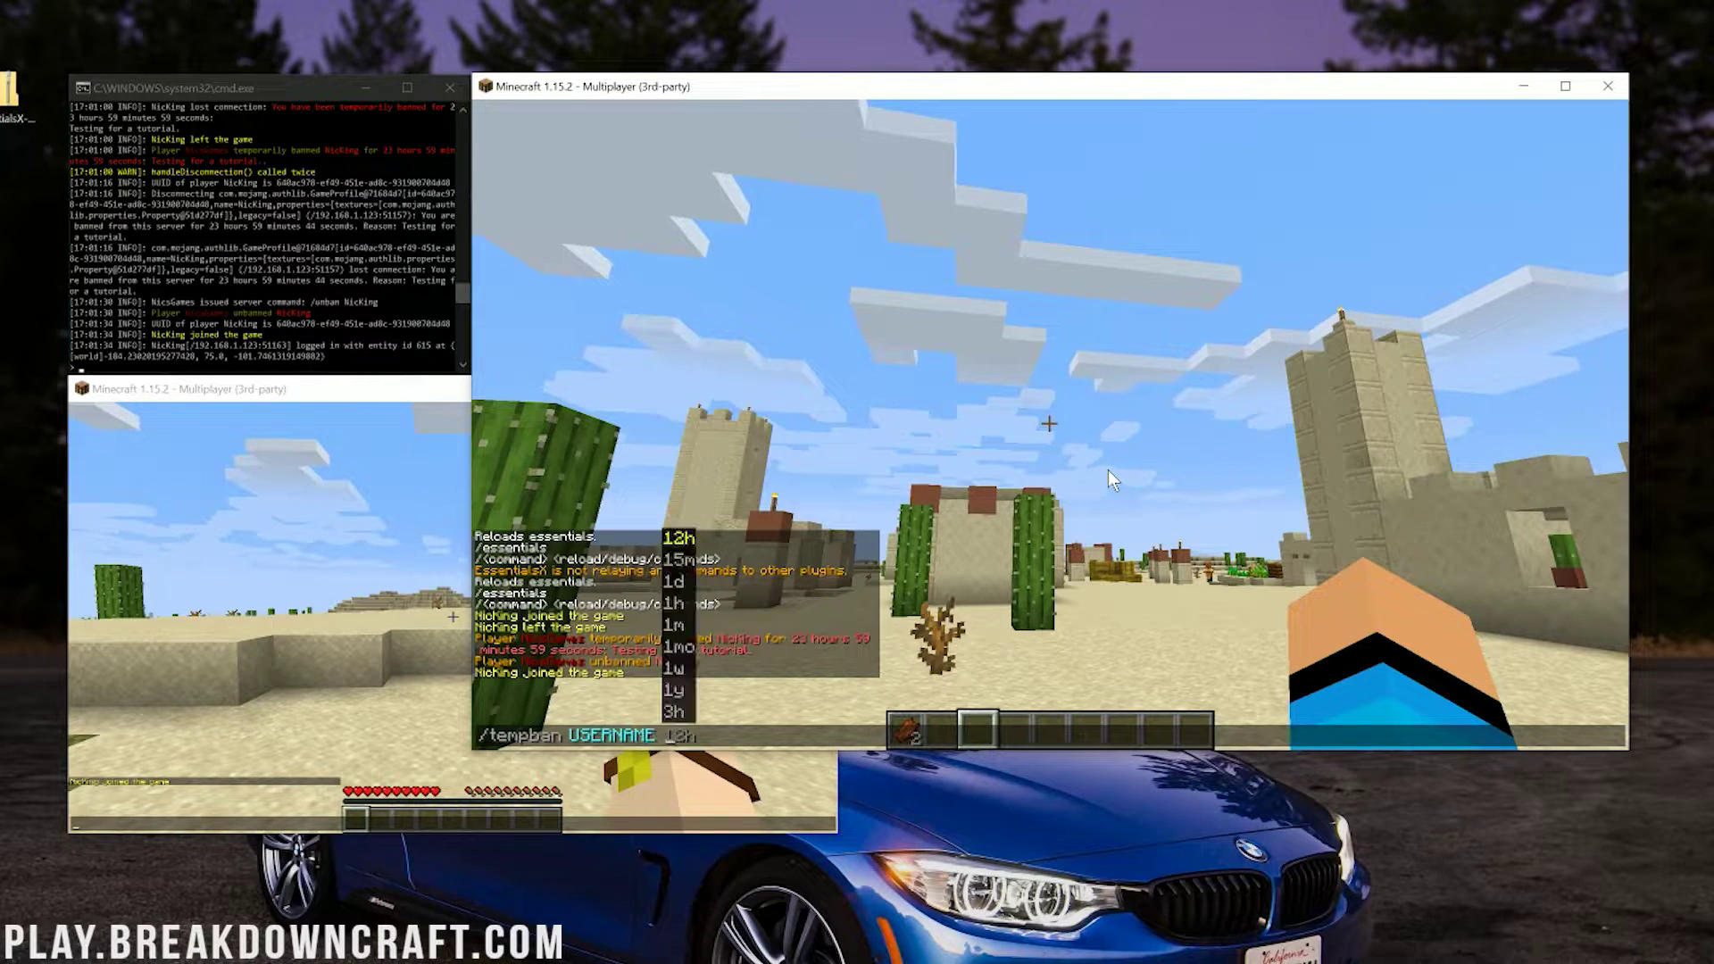
{"action": "type", "text": "TIME REASON"}
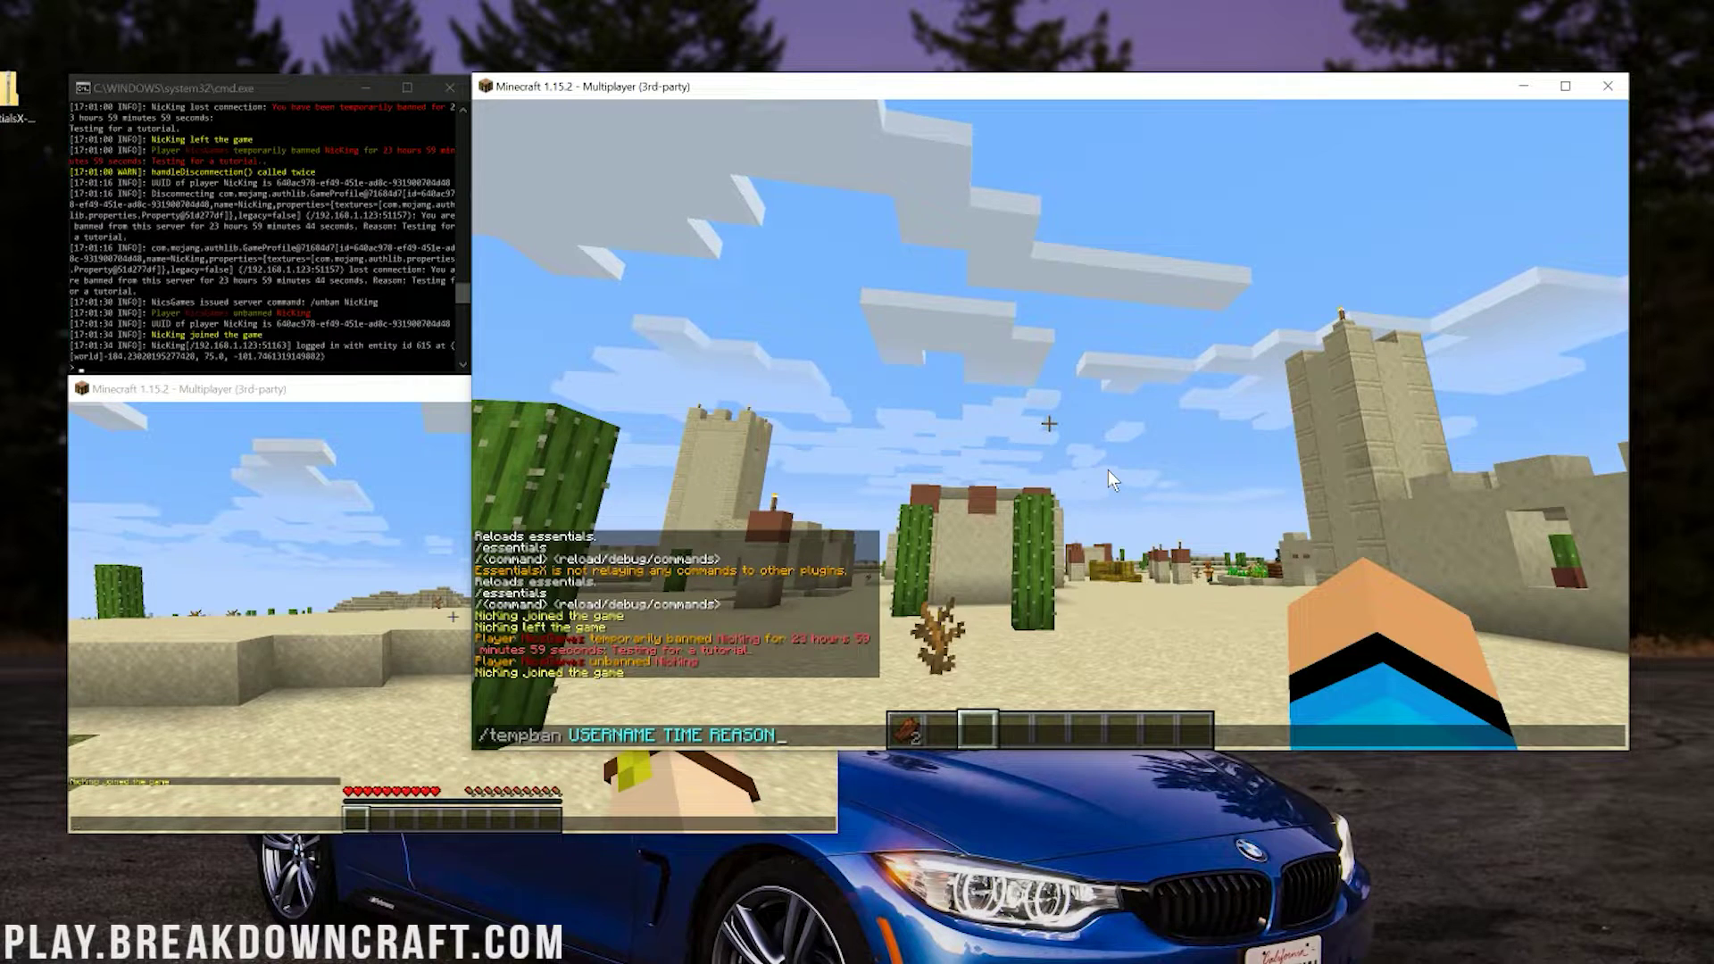
Replace the /tempban syntax in the chat with the beginning of an example /unban command.
{"action": "key", "text": "ctrl+a"}
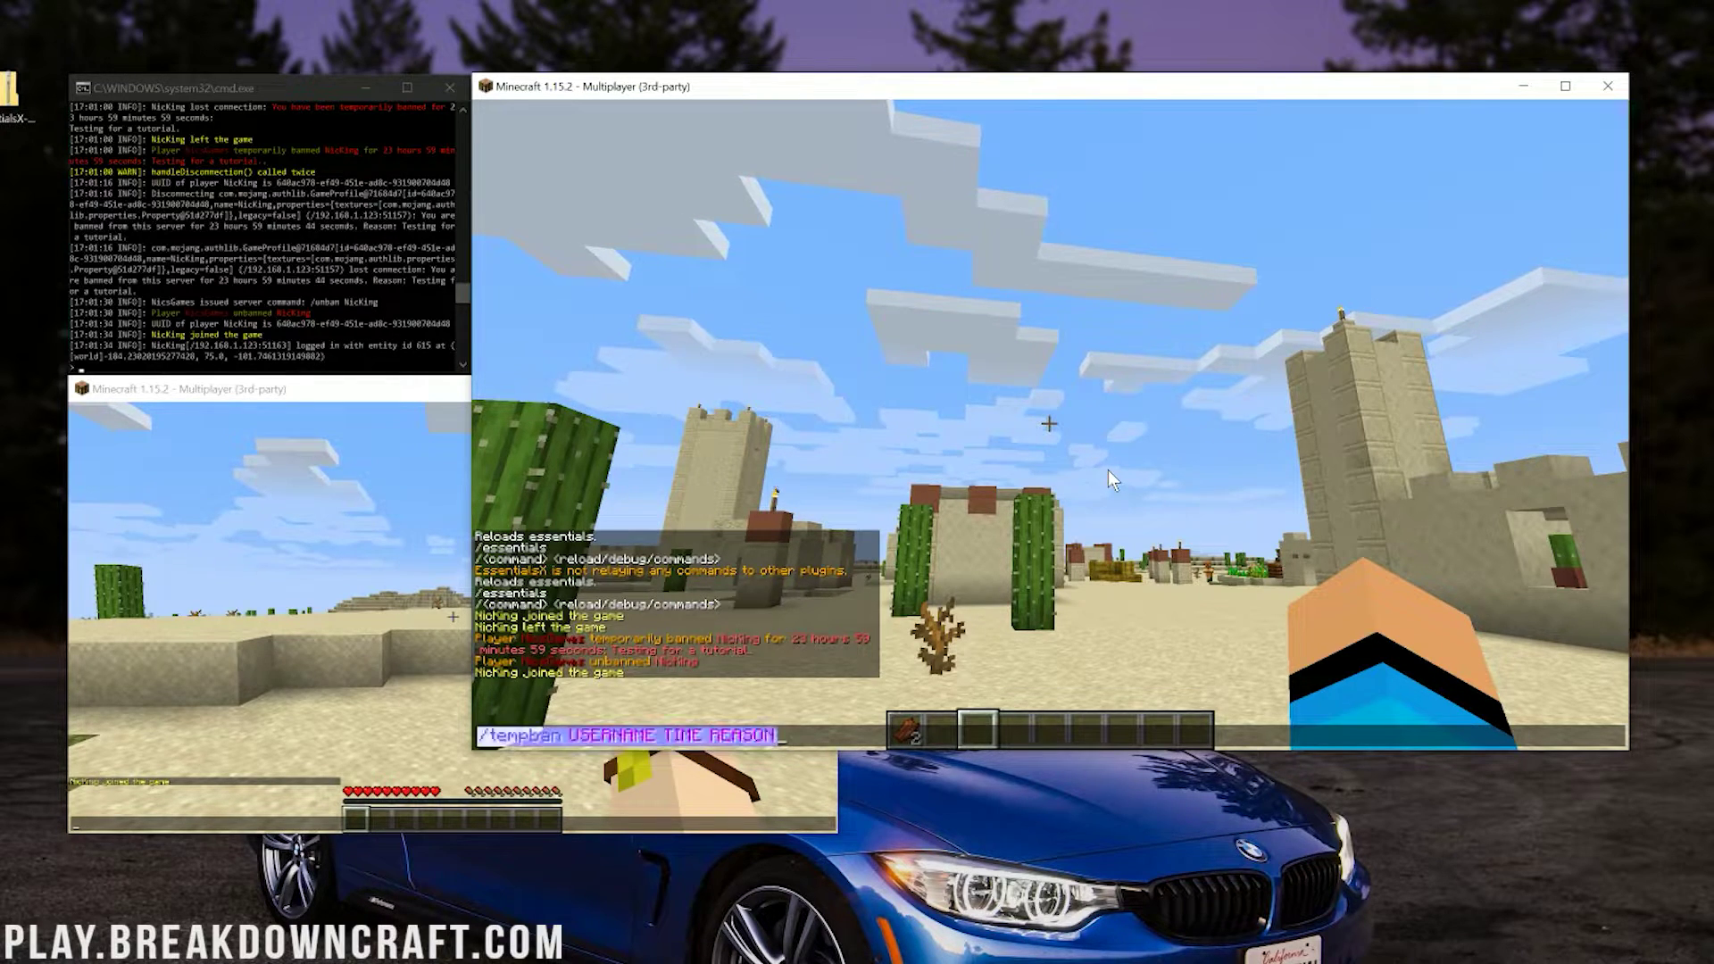
{"action": "type", "text": "/unabn"}
{"action": "key", "text": "BackSpace"}
{"action": "key", "text": "BackSpace"}
{"action": "key", "text": "BackSpace"}
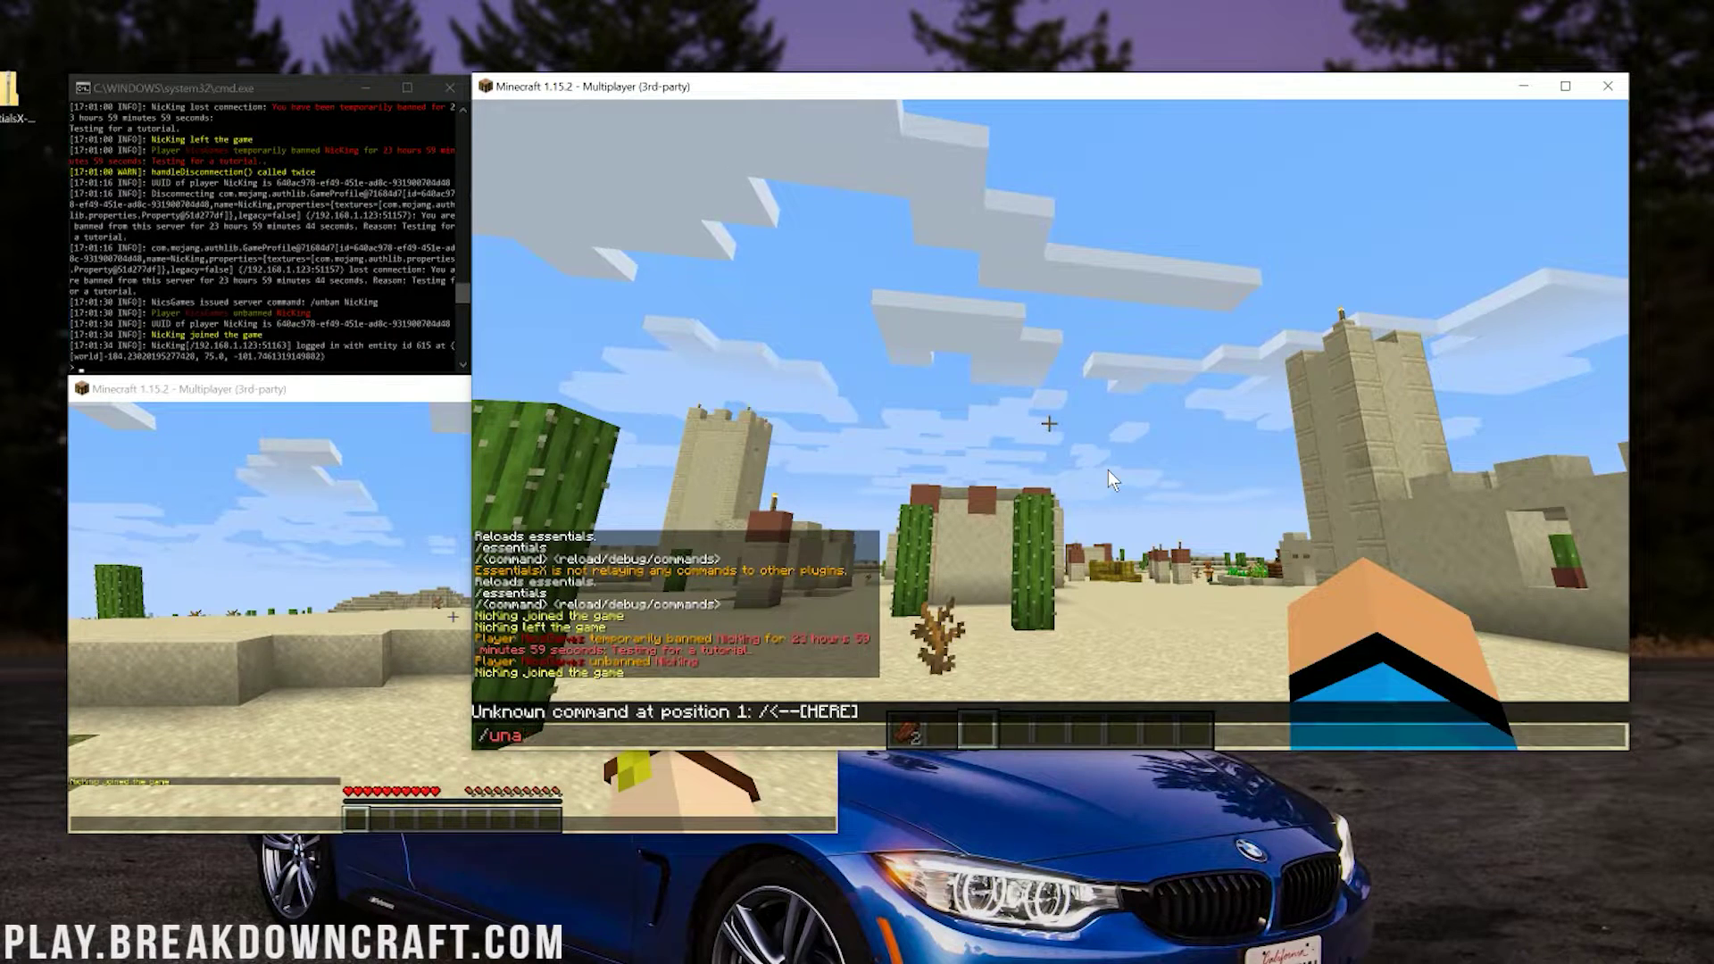
{"action": "type", "text": "ban UNSE"}
Try /tempbanip on the example address 192.168.0.0 in place of the /unban text, sending it again without the trailing dot.
{"action": "key", "text": "ctrl+a"}
{"action": "type", "text": "/tempban"}
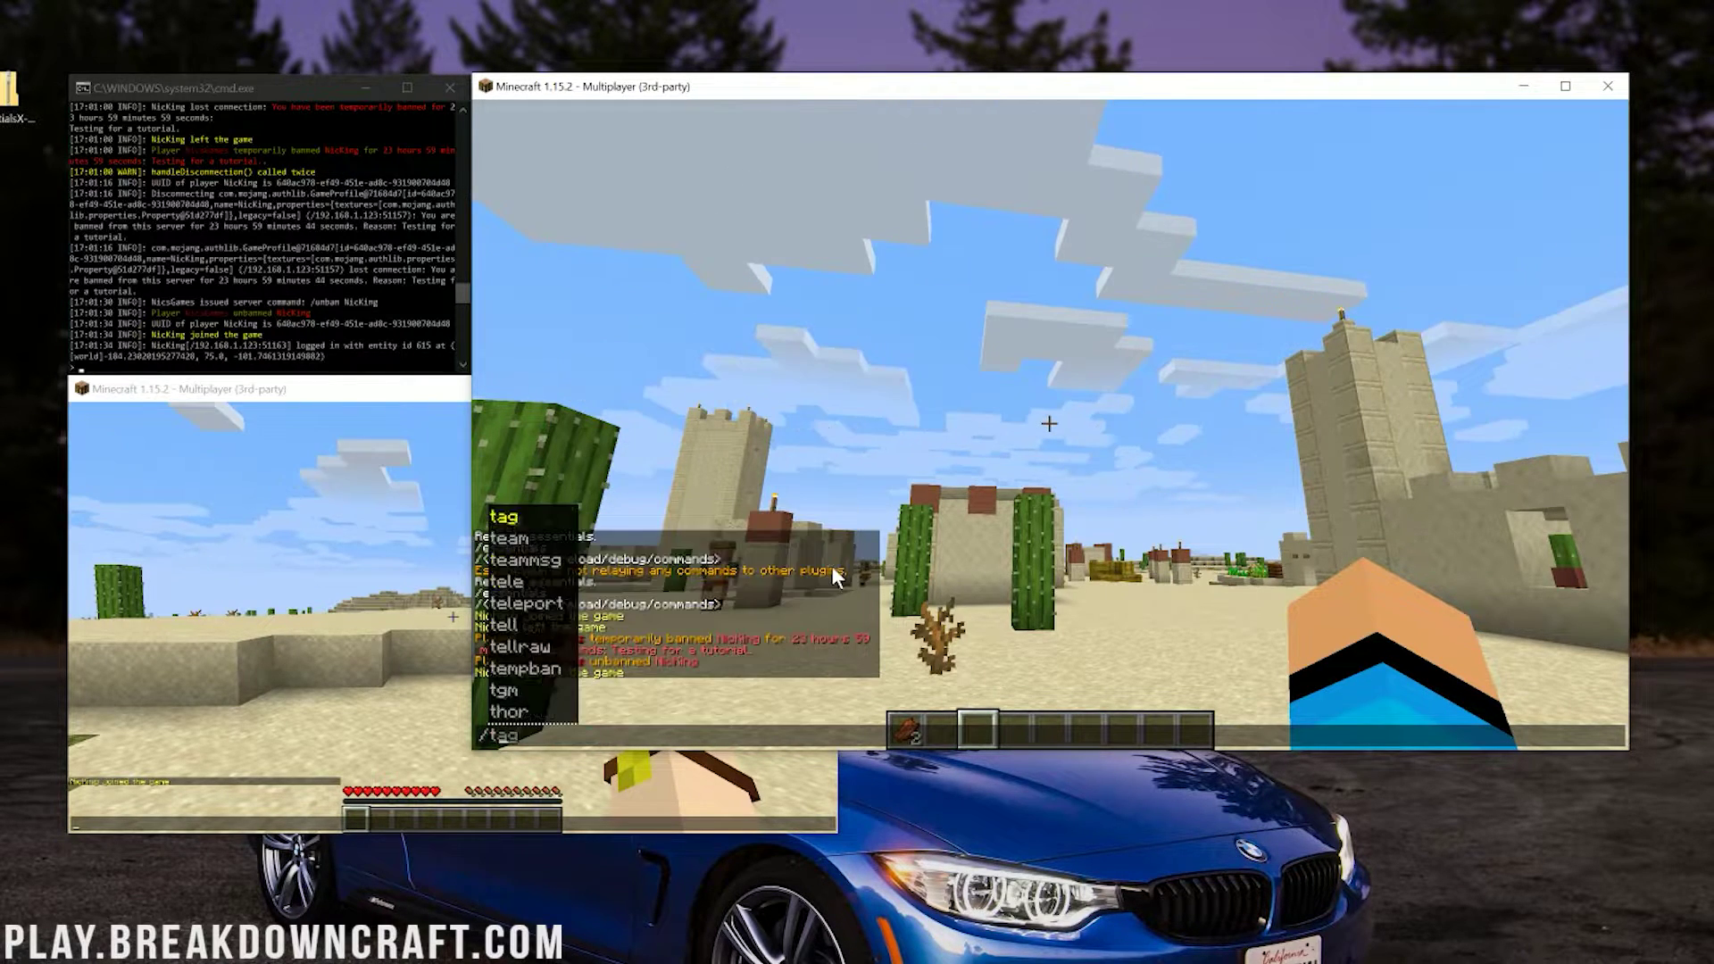
{"action": "type", "text": "ip"}
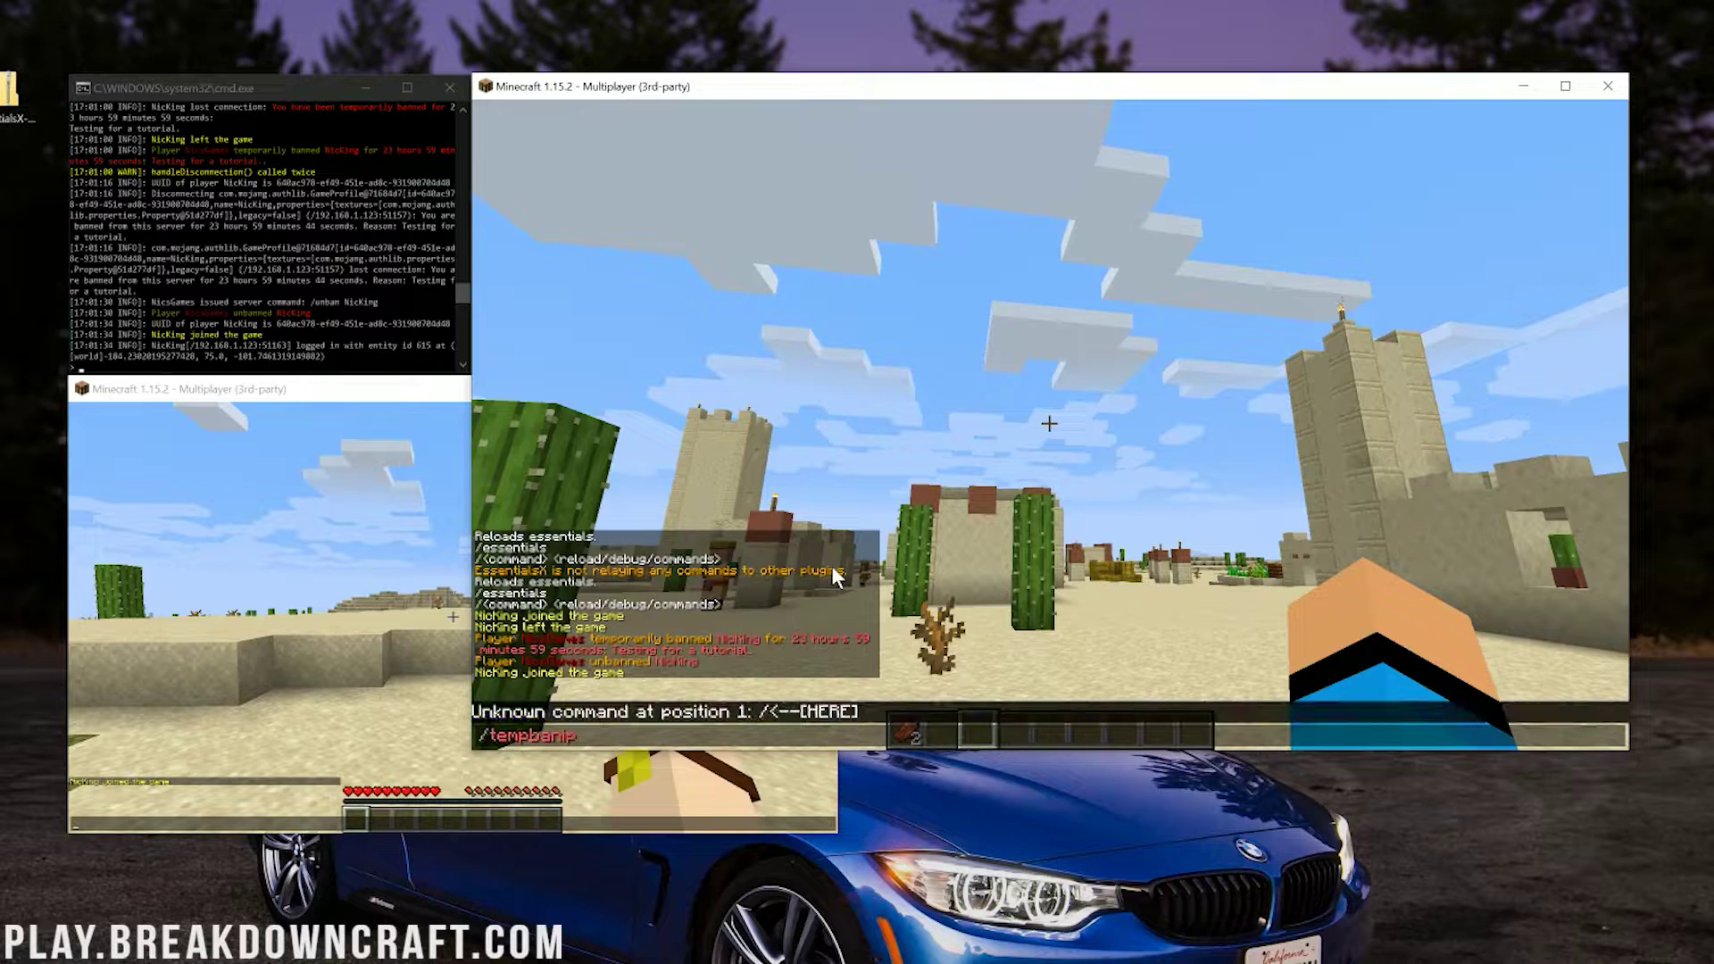
{"action": "type", "text": " 192"}
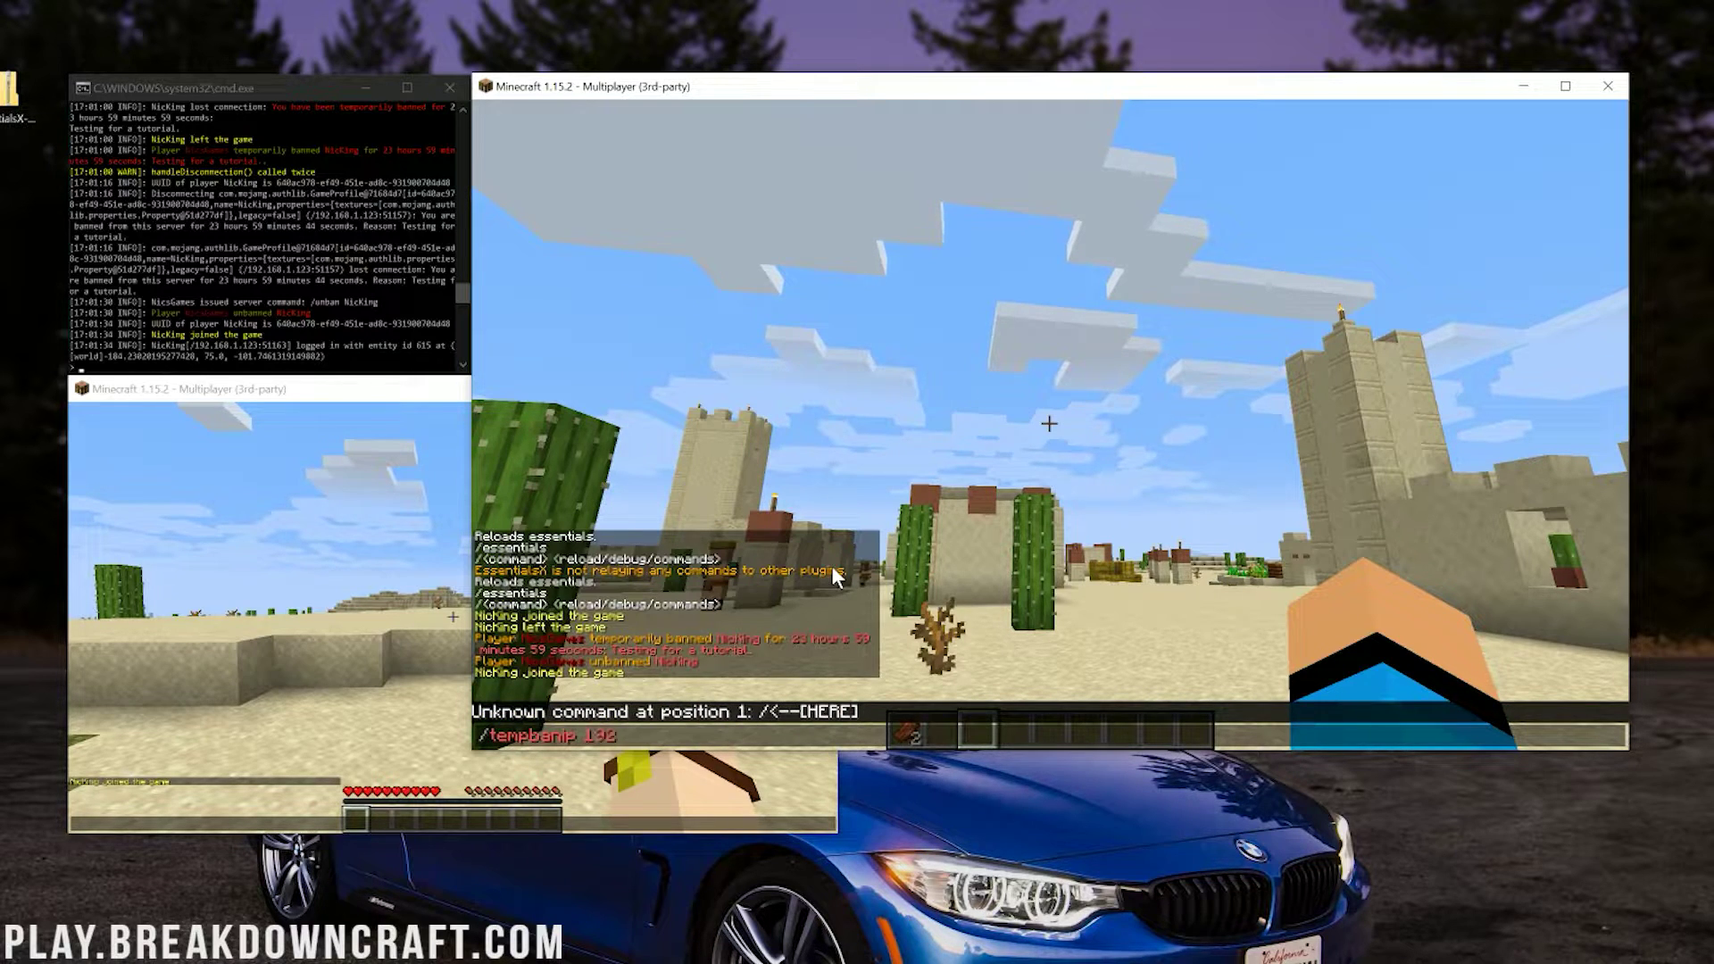
{"action": "type", "text": ".168.0.0.0"}
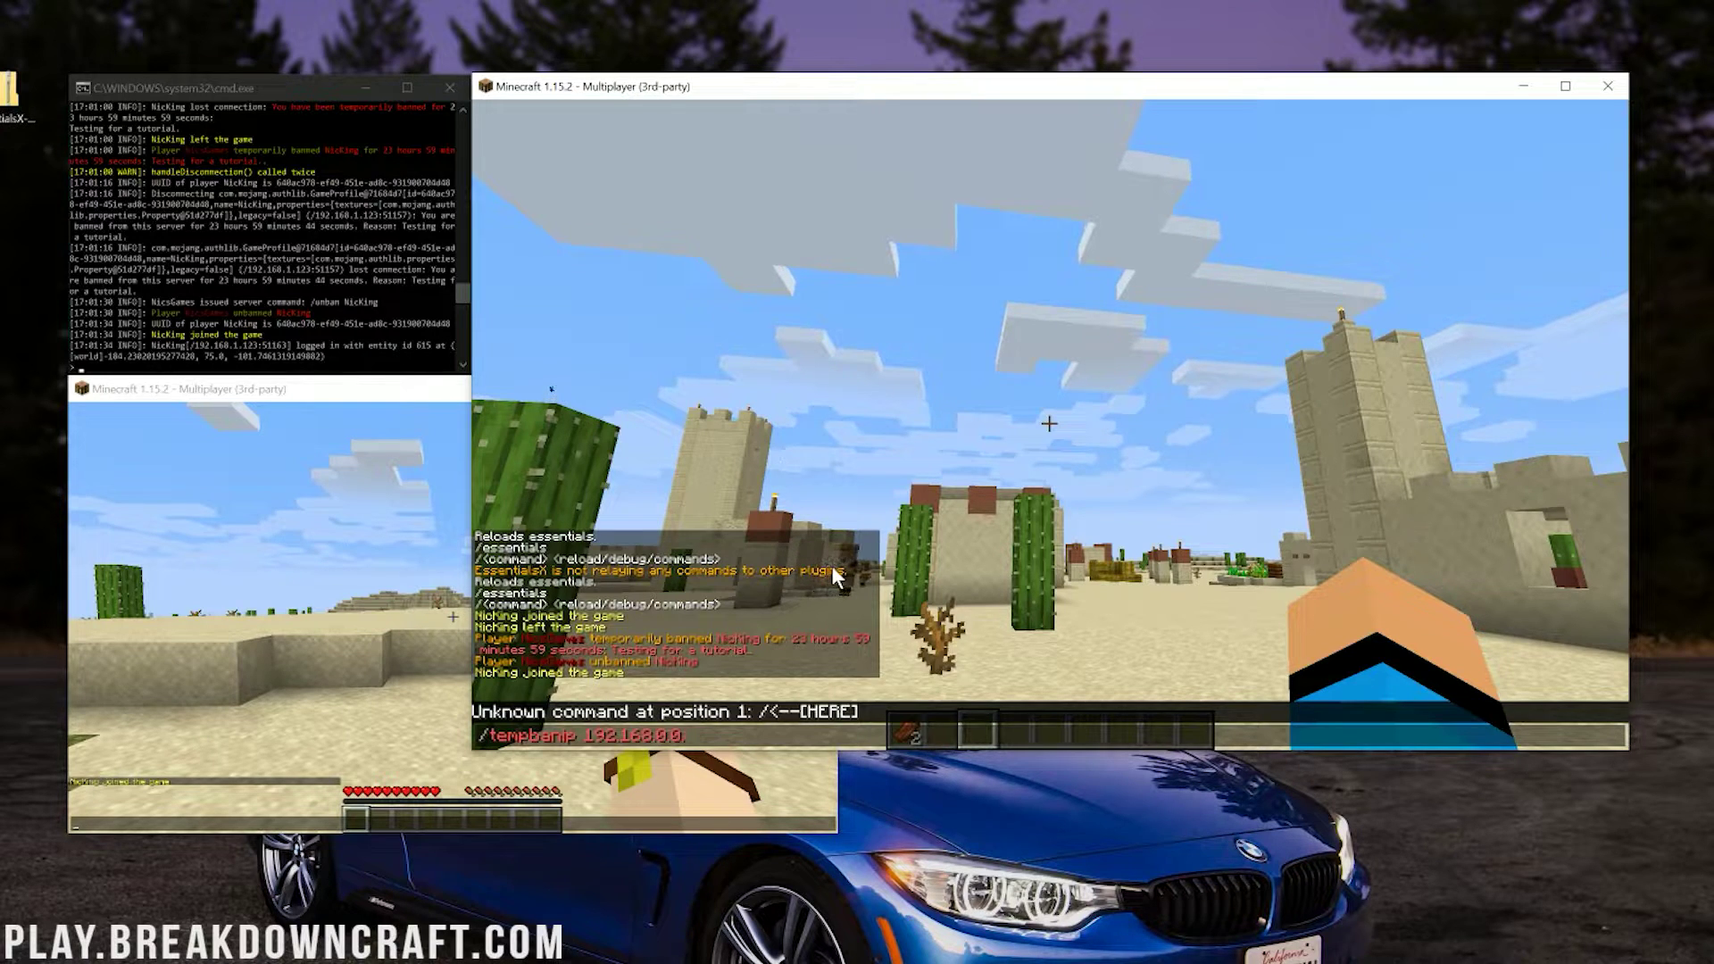
{"action": "key", "text": "Return"}
{"action": "key", "text": "t"}
{"action": "key", "text": "Up"}
{"action": "key", "text": "BackSpace"}
{"action": "key", "text": "Return"}
Enter an example /ban-ip command for 192.168.1.1 with the reason Test, and erase it without sending.
{"action": "key", "text": "slash"}
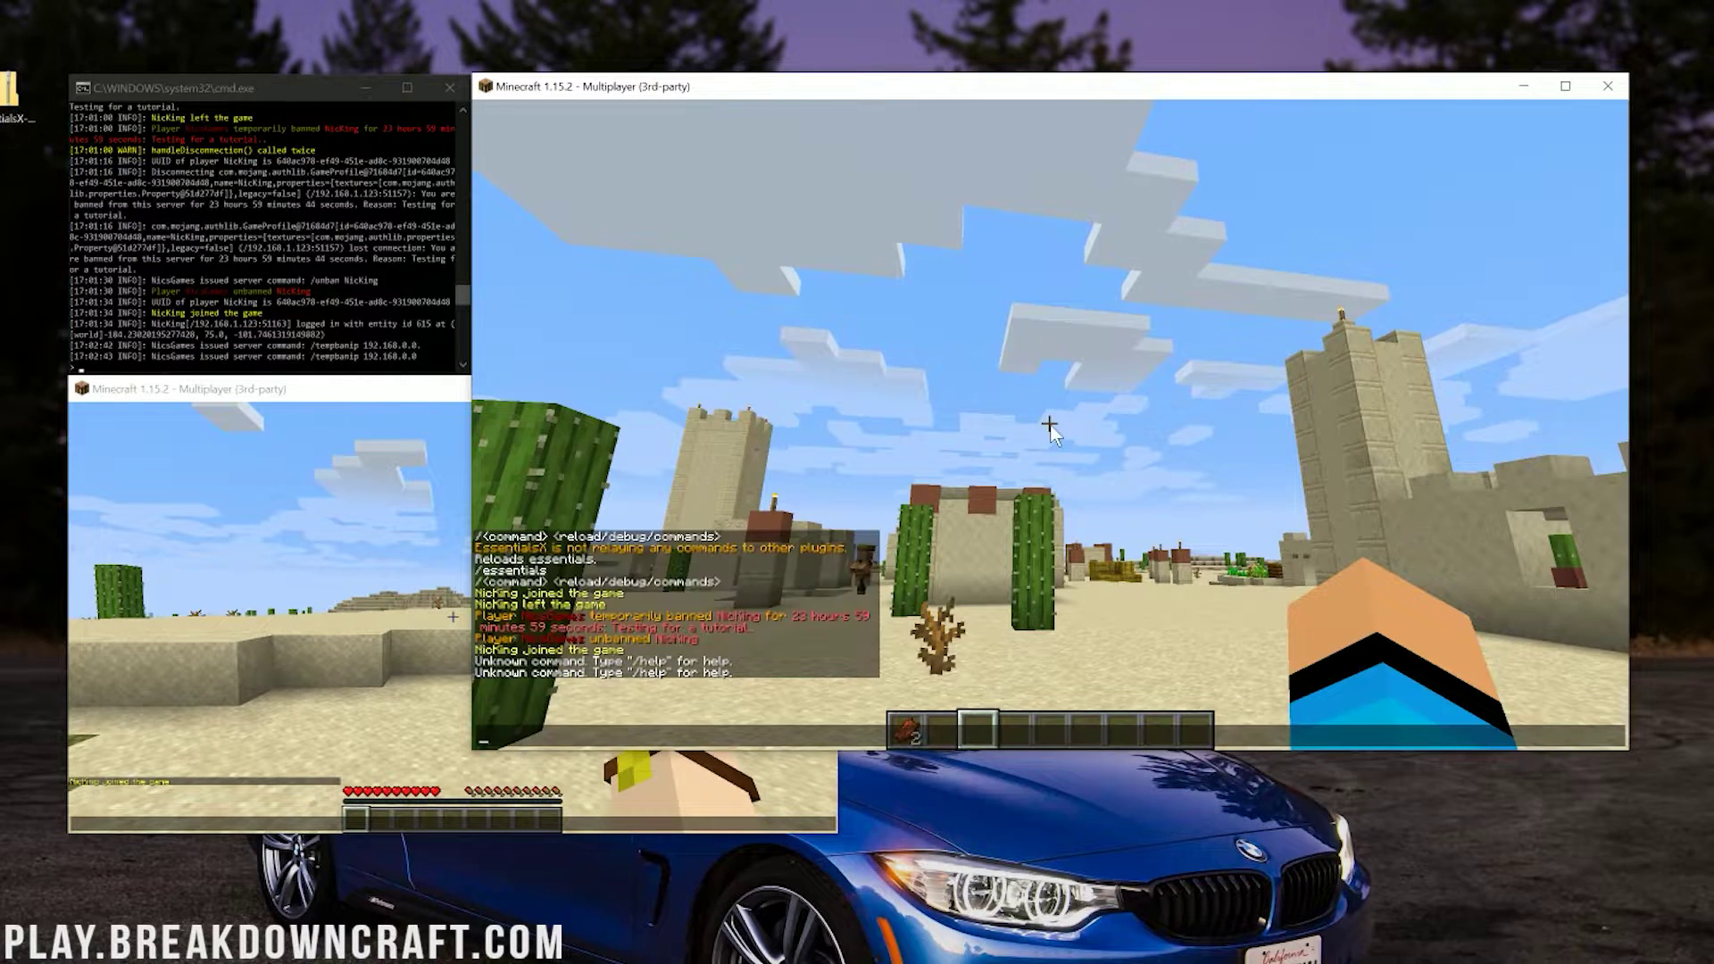
{"action": "type", "text": "ban"}
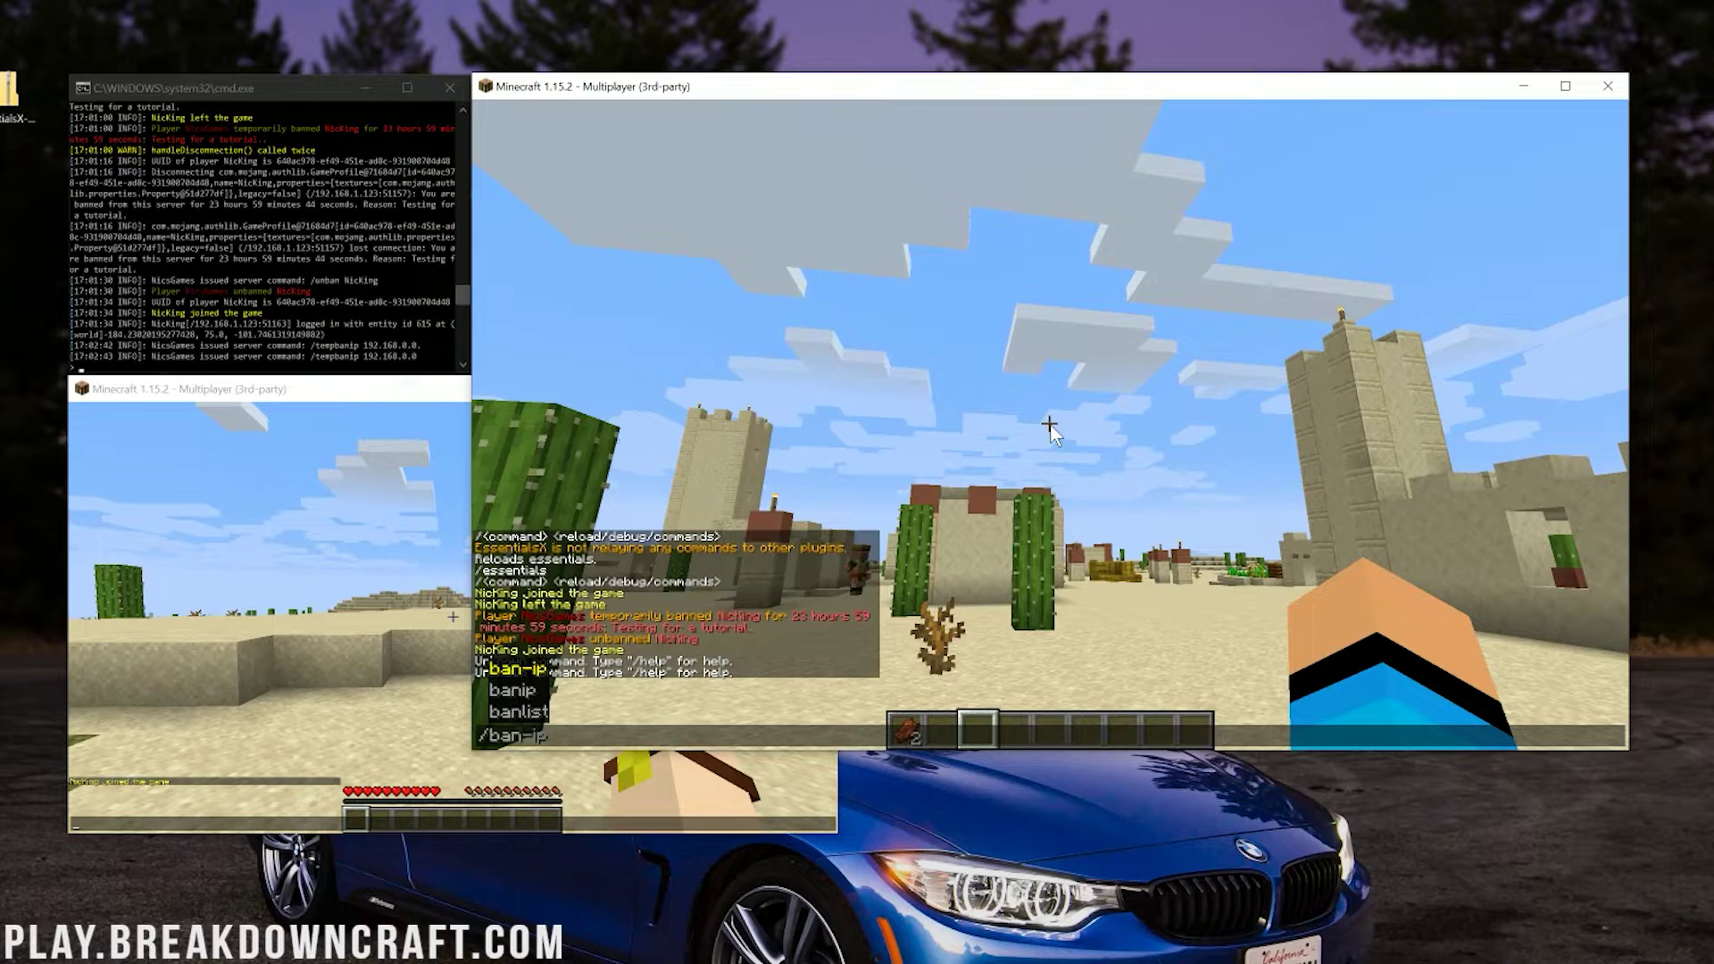
{"action": "type", "text": "-ip"}
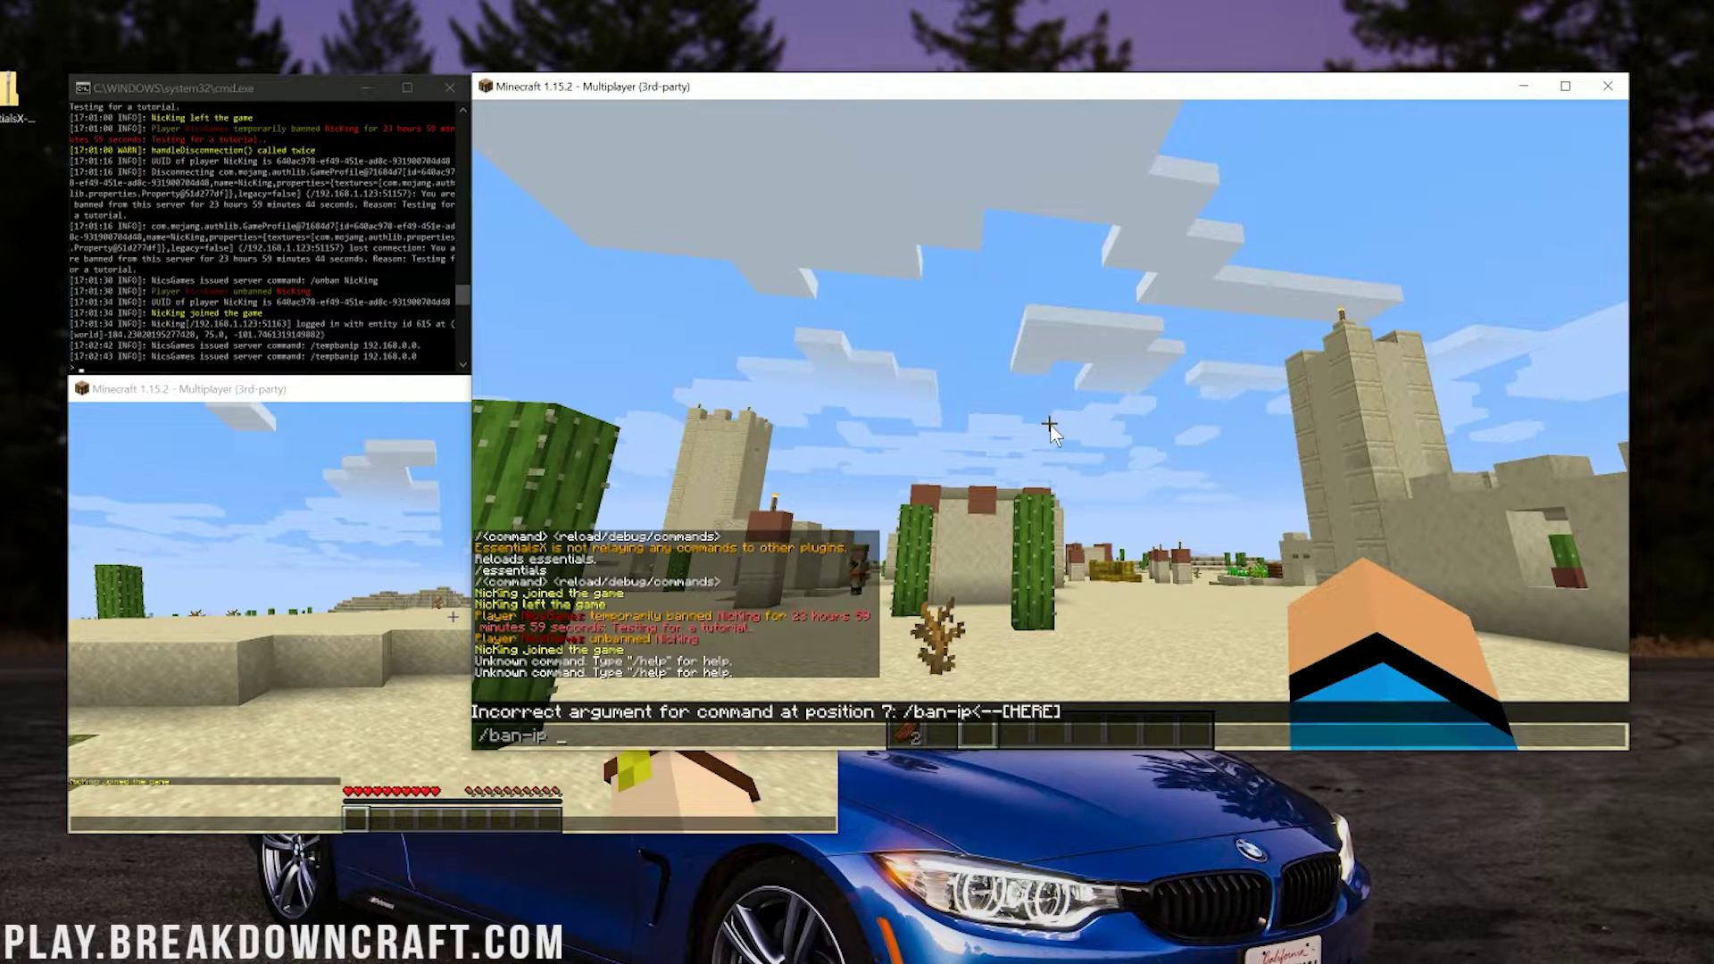
{"action": "type", "text": " 192."}
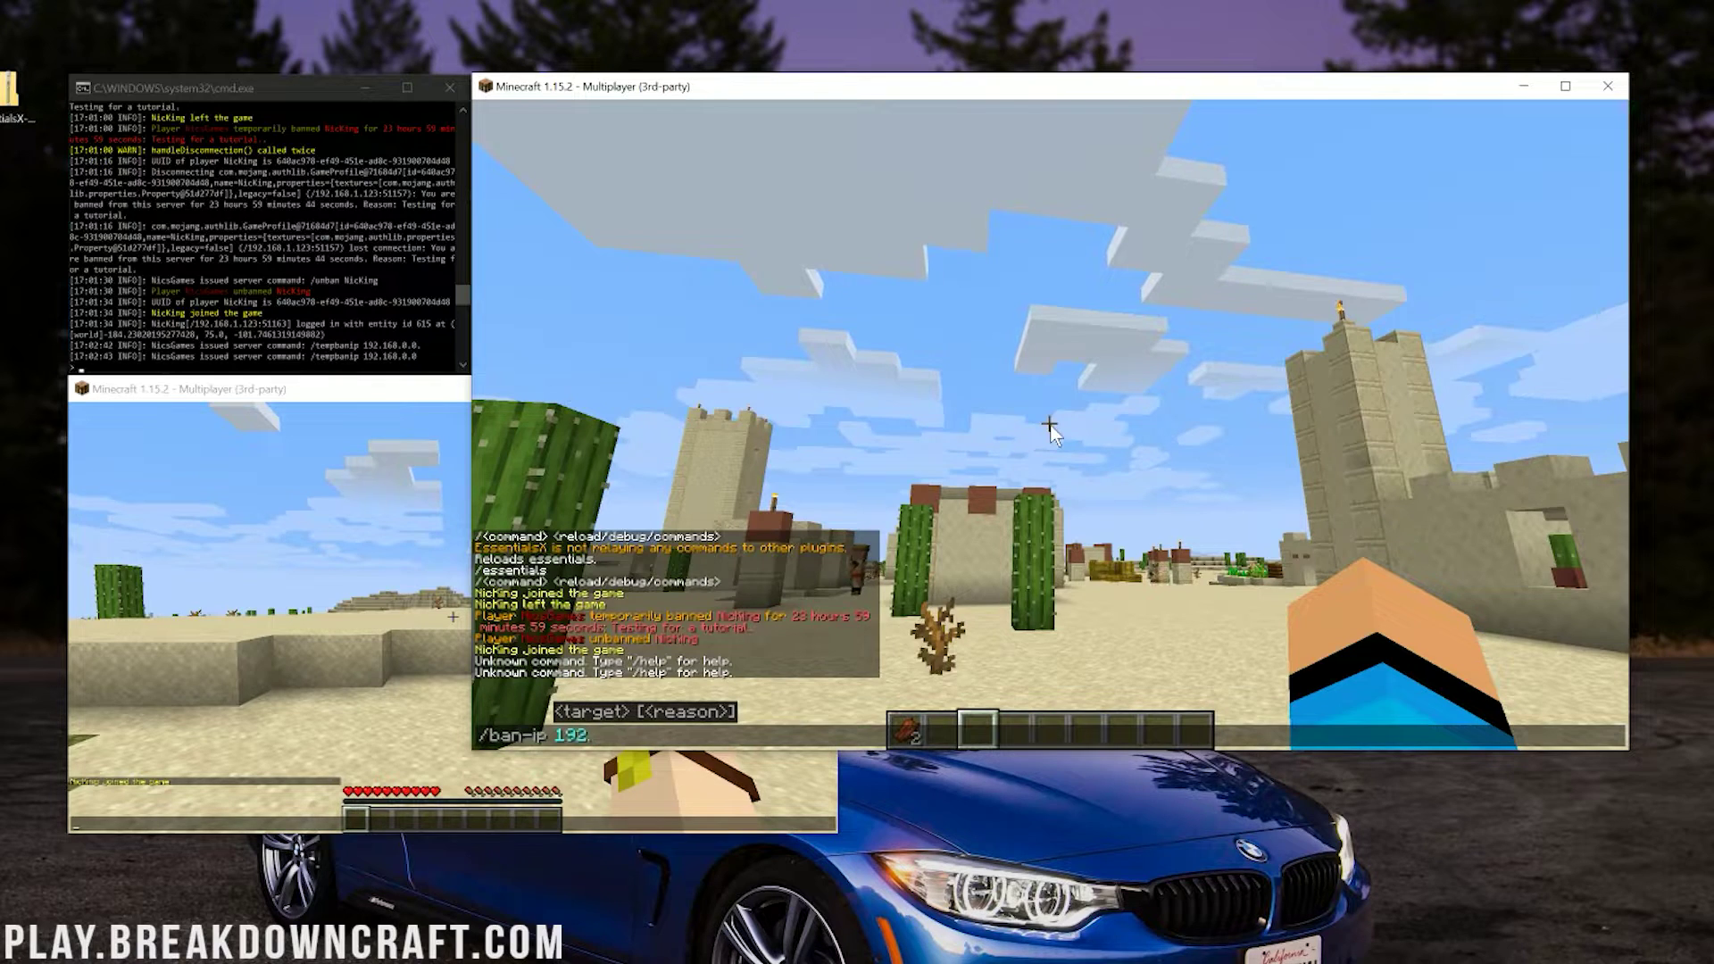
{"action": "type", "text": "168"}
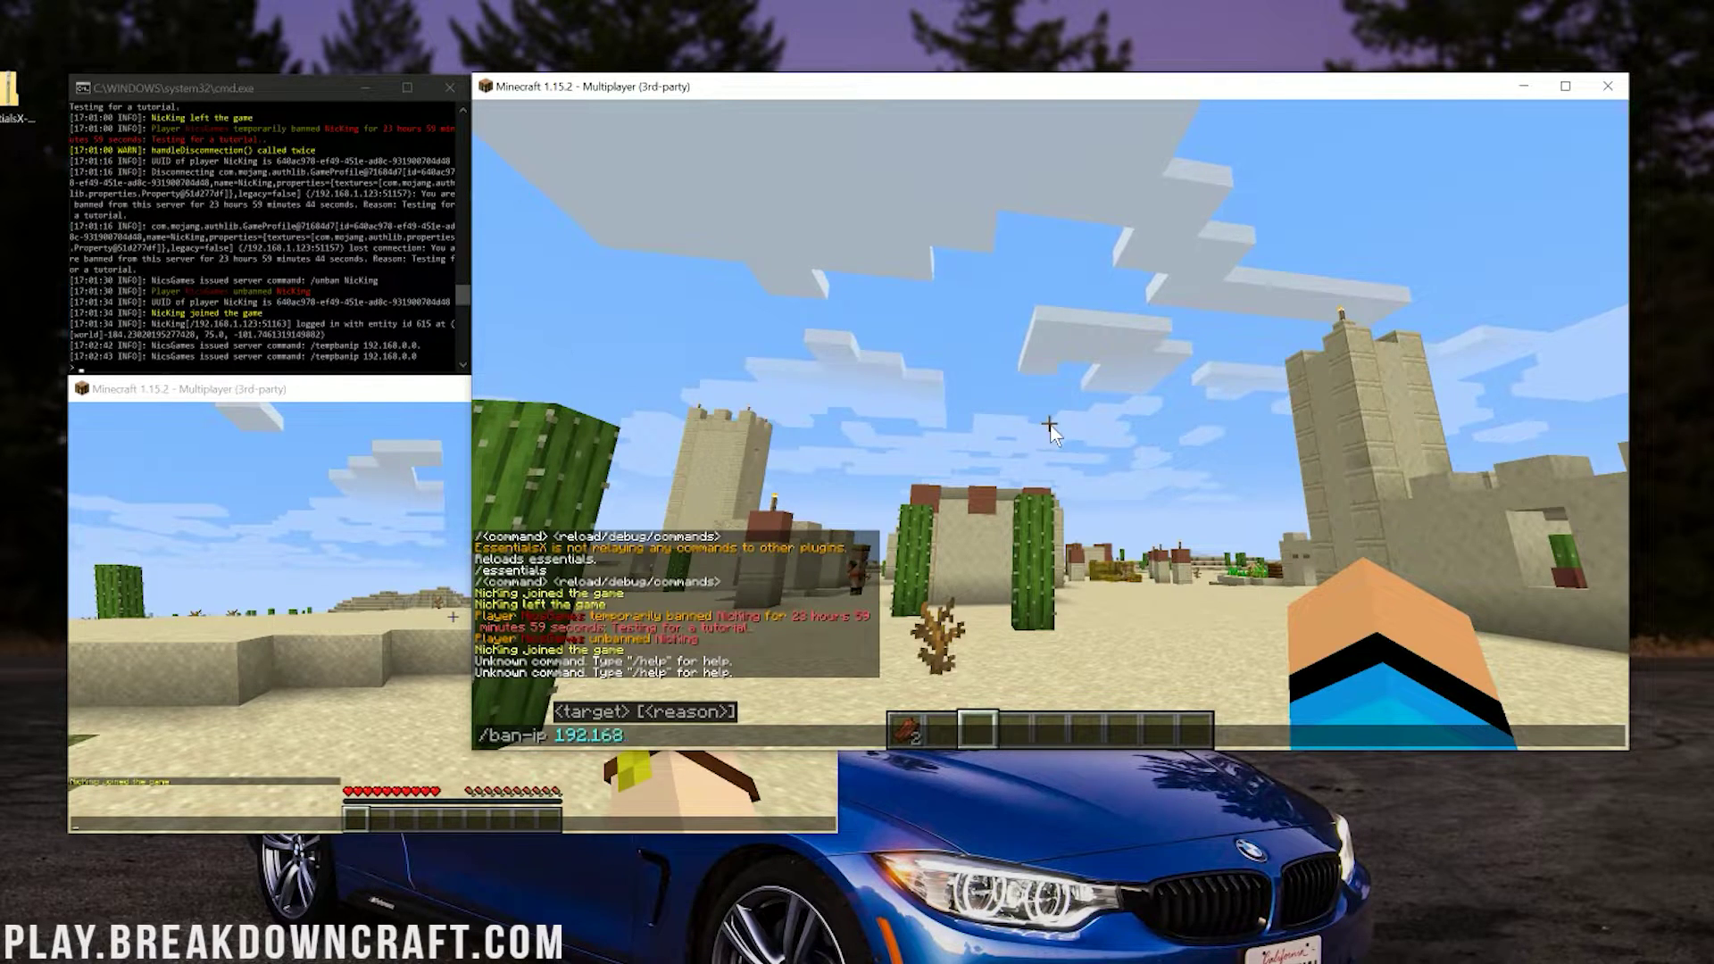
{"action": "type", "text": ".1.1"}
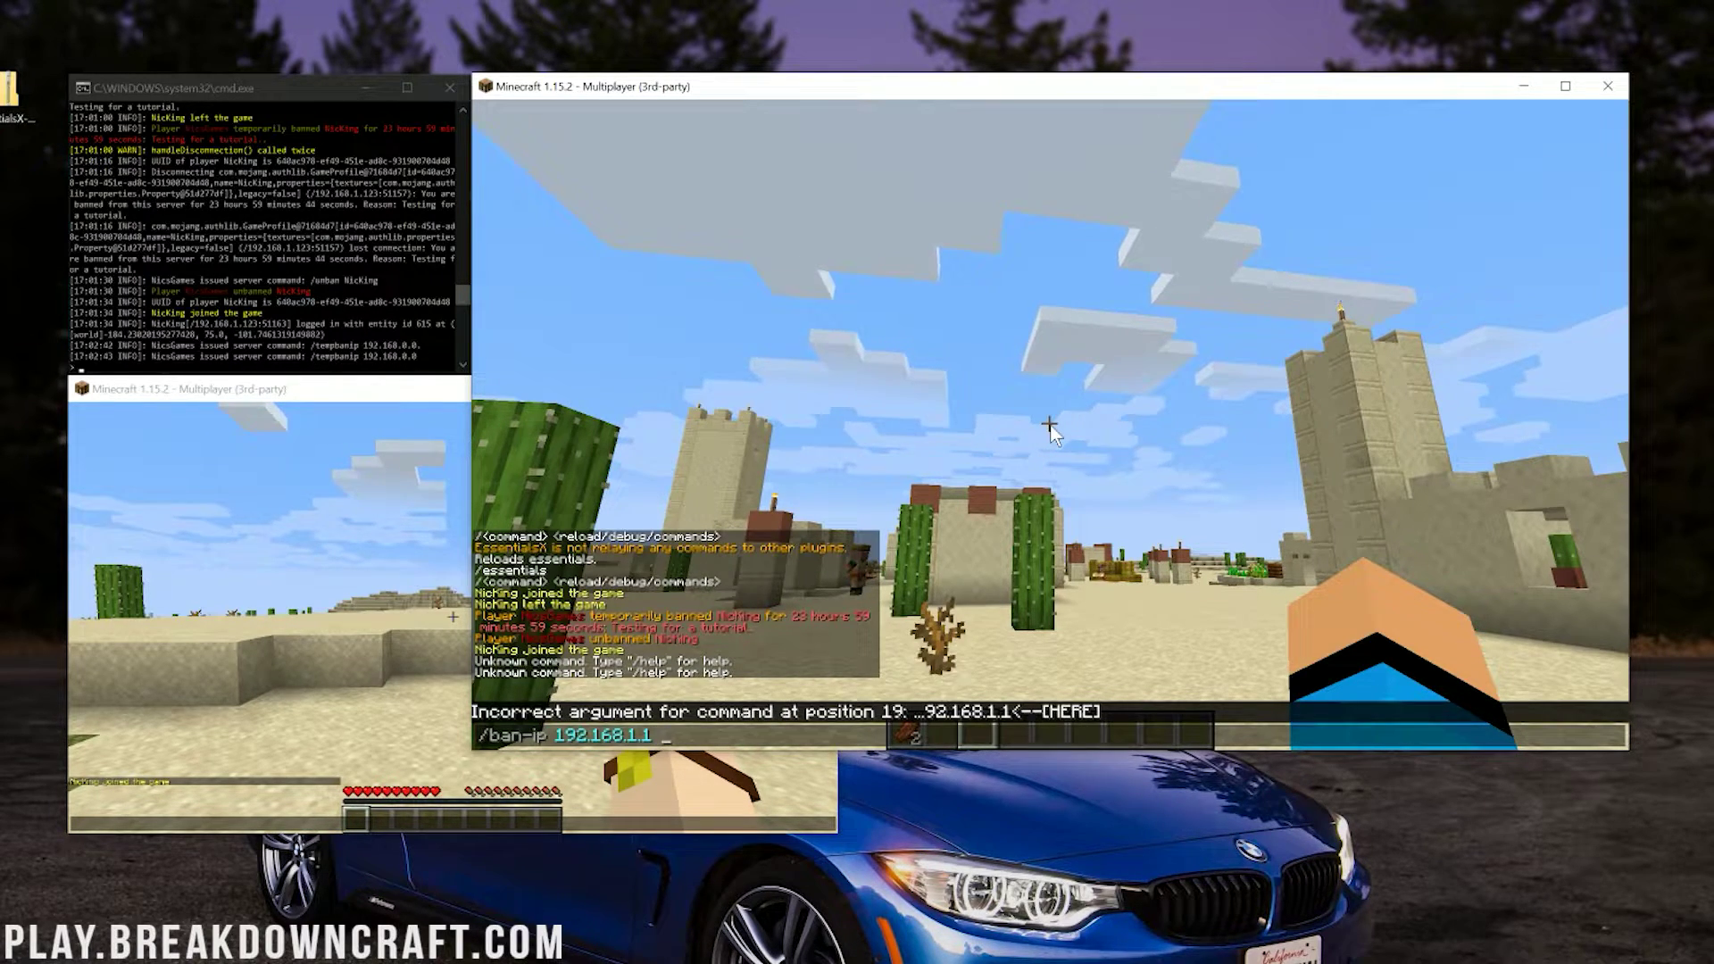
{"action": "type", "text": " Test"}
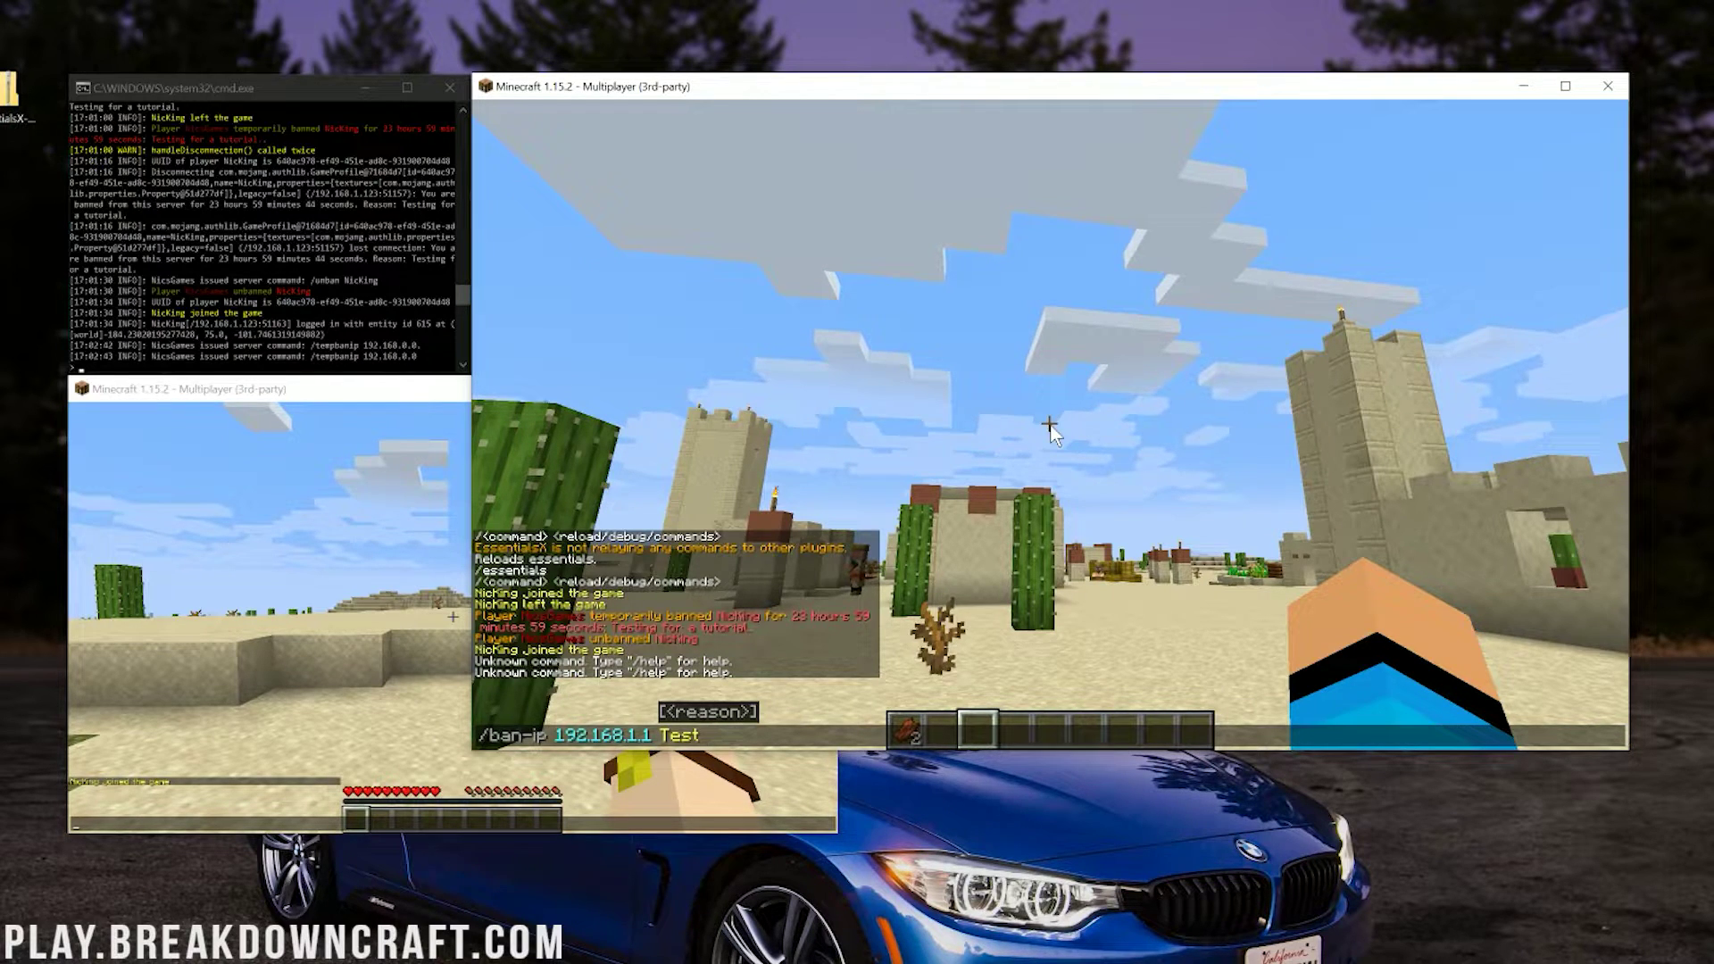
{"action": "key", "text": "BackSpace"}
{"action": "key", "text": "BackSpace"}
{"action": "key", "text": "BackSpace"}
{"action": "key", "text": "BackSpace"}
{"action": "key", "text": "BackSpace"}
{"action": "key", "text": "BackSpace"}
{"action": "key", "text": "BackSpace"}
{"action": "key", "text": "BackSpace"}
{"action": "key", "text": "BackSpace"}
{"action": "key", "text": "BackSpace"}
{"action": "key", "text": "BackSpace"}
{"action": "key", "text": "BackSpace"}
{"action": "key", "text": "BackSpace"}
{"action": "key", "text": "BackSpace"}
{"action": "key", "text": "BackSpace"}
{"action": "key", "text": "BackSpace"}
{"action": "key", "text": "BackSpace"}
{"action": "key", "text": "BackSpace"}
{"action": "key", "text": "BackSpace"}
{"action": "key", "text": "BackSpace"}
Ban the second test player from the operator's chat using /ban with the reason Testing.
{"action": "type", "text": "?"}
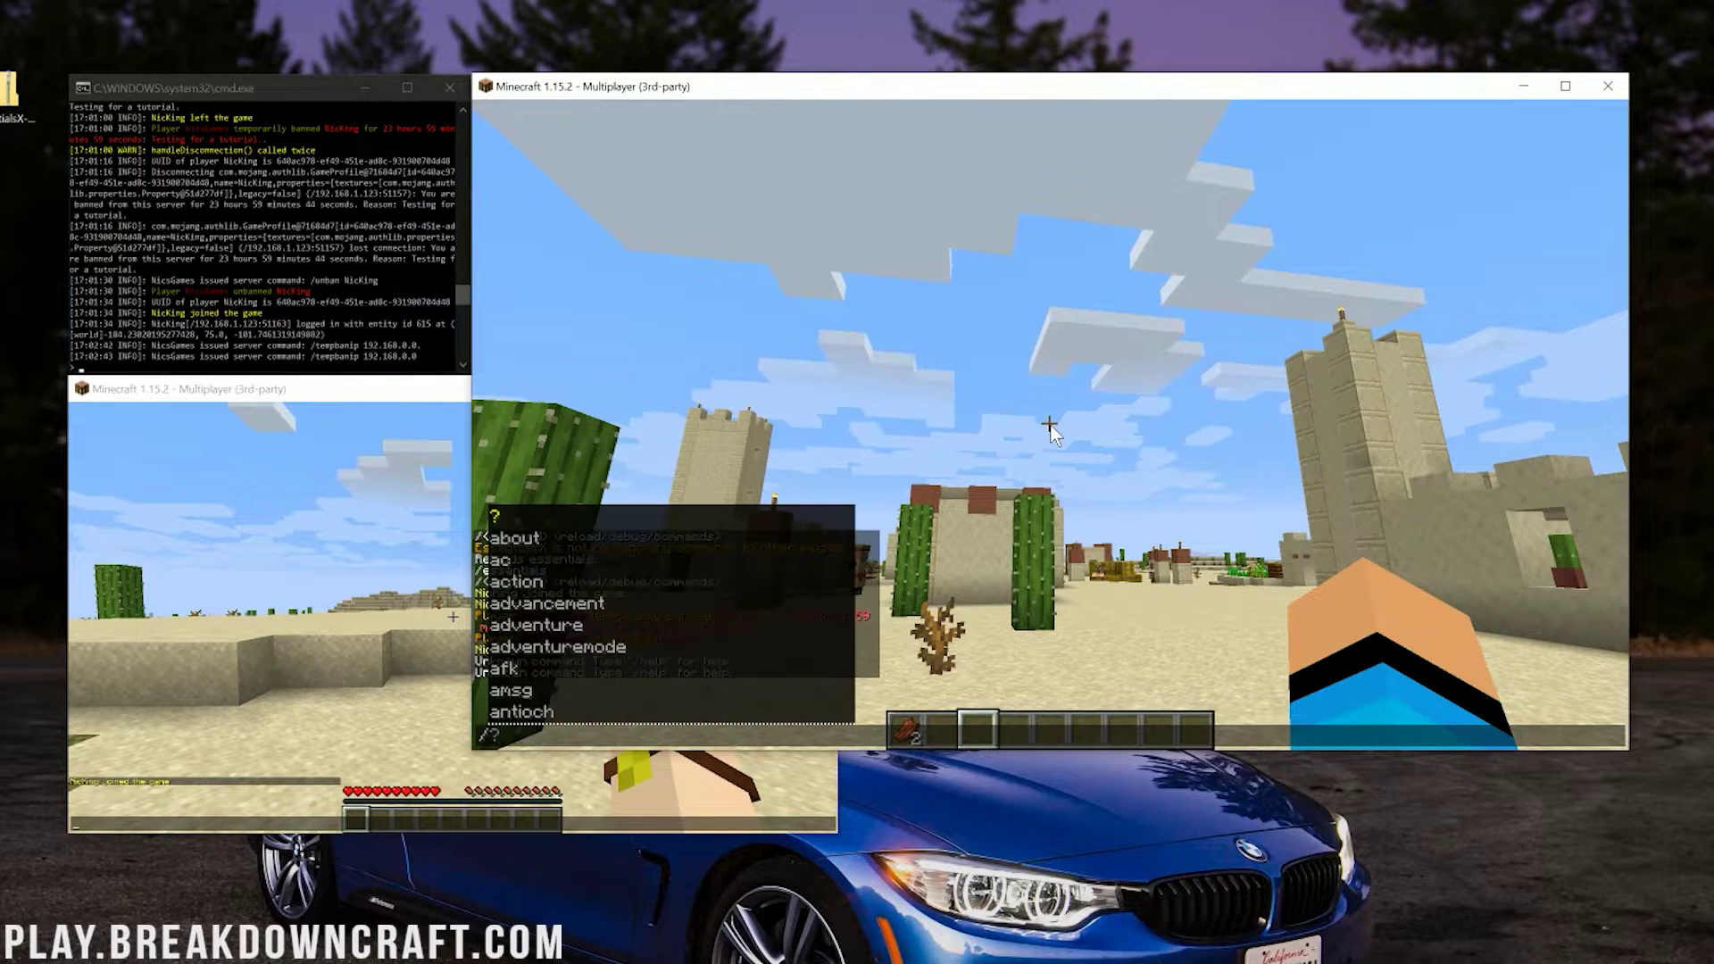
{"action": "key", "text": "BackSpace"}
{"action": "type", "text": "ban NicK"}
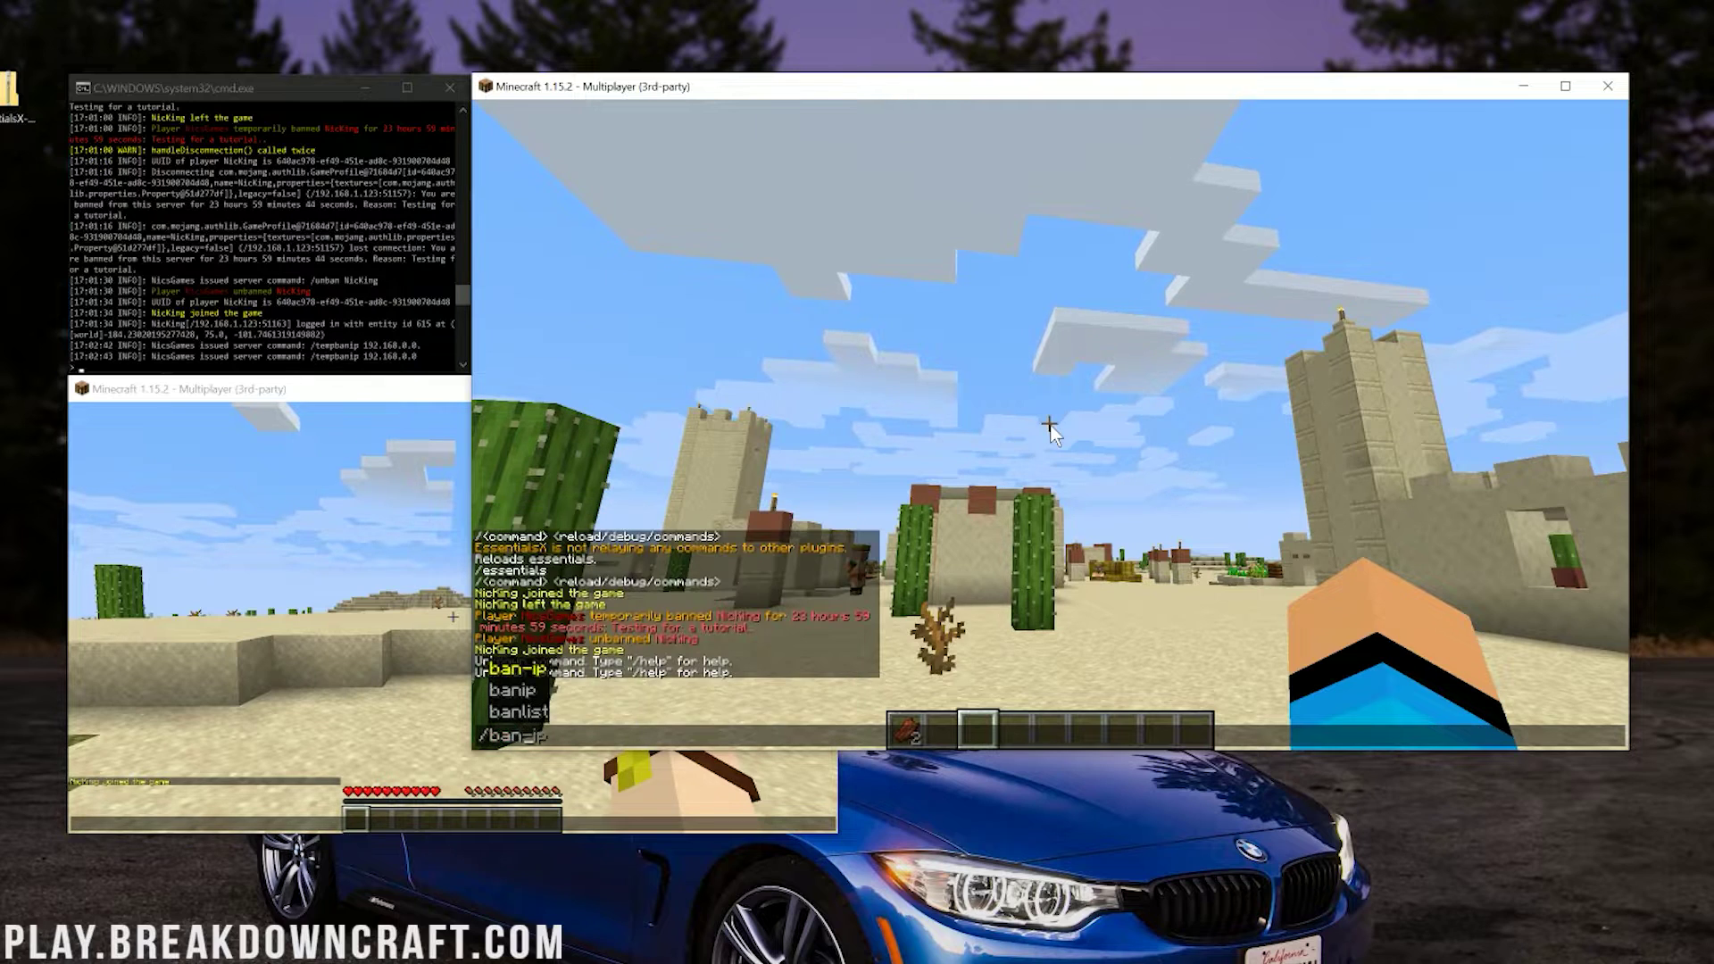
{"action": "type", "text": "ing"}
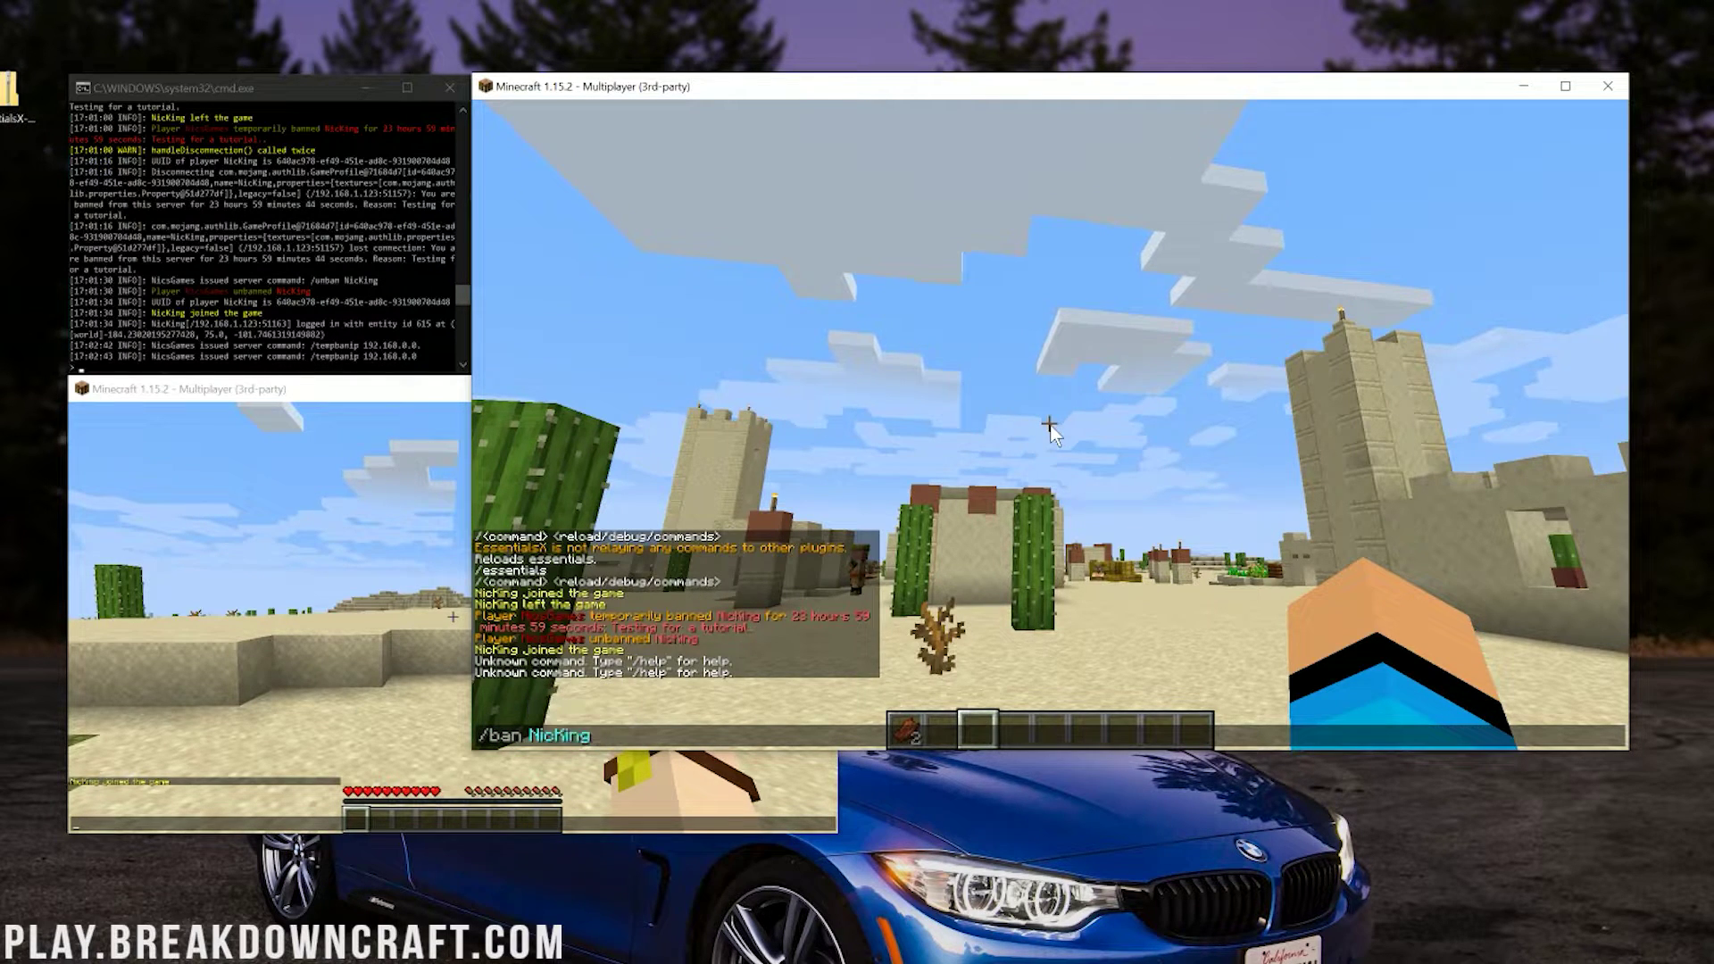
{"action": "type", "text": " Testing"}
{"action": "key", "text": "Return"}
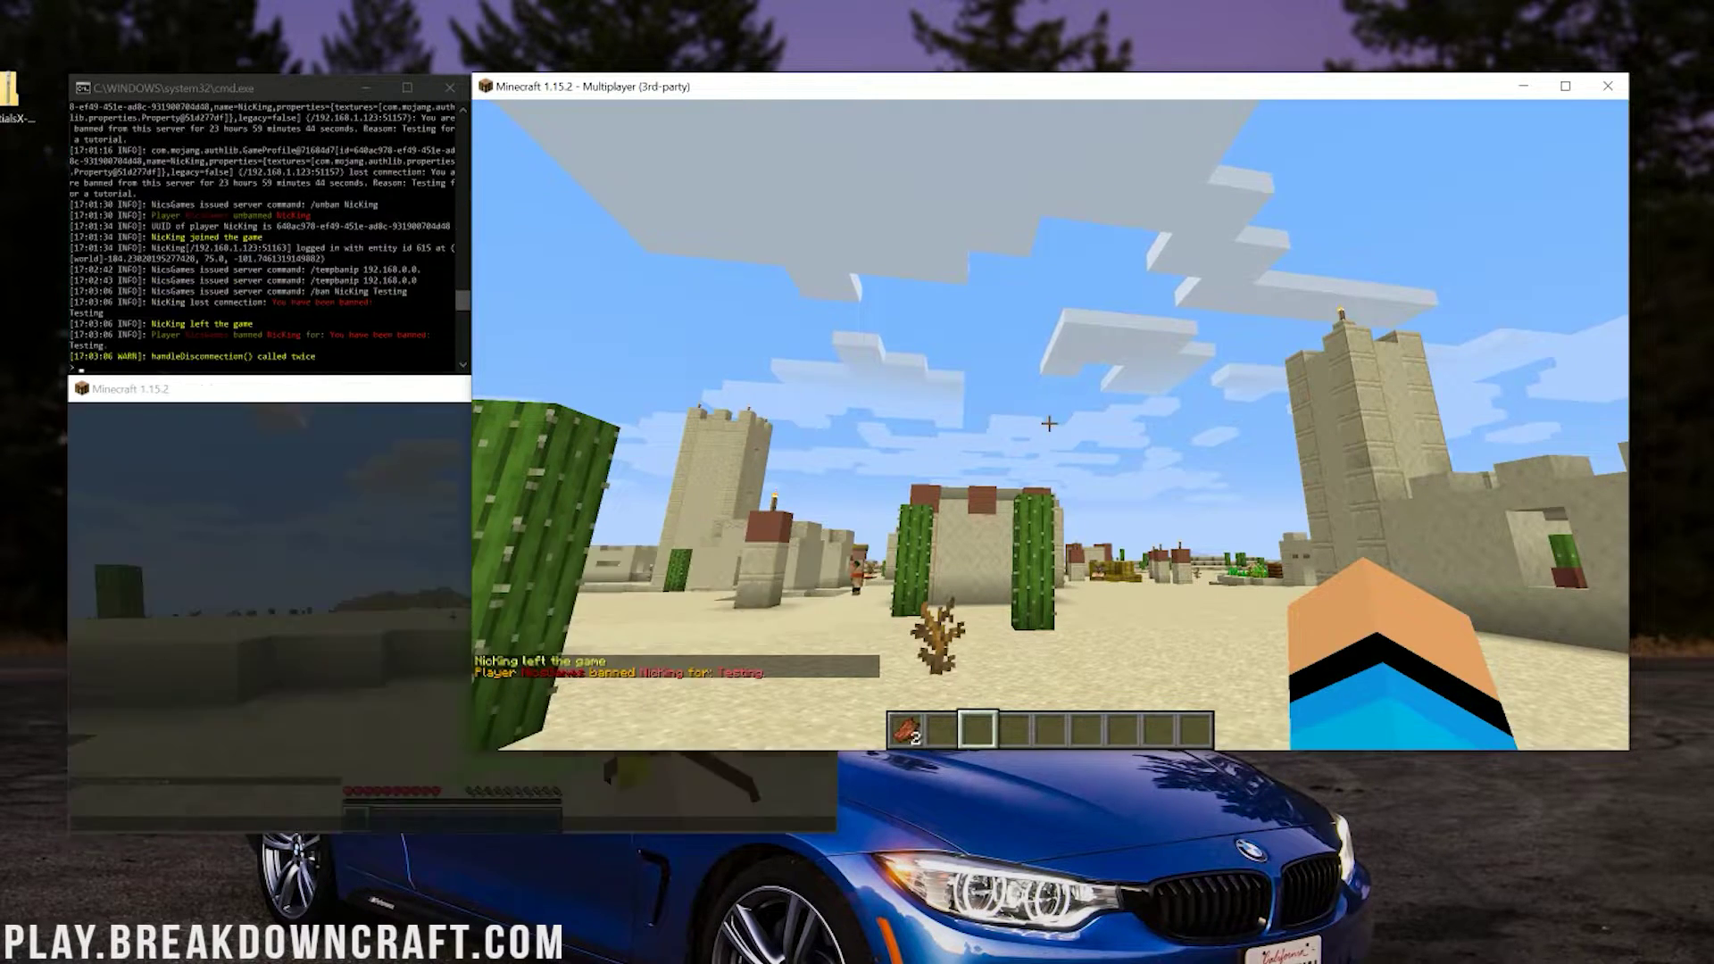
Try to rejoin the server by direct connection from the banned player's client, and return to its server list.
{"action": "left_click", "coordinate": [323, 568]}
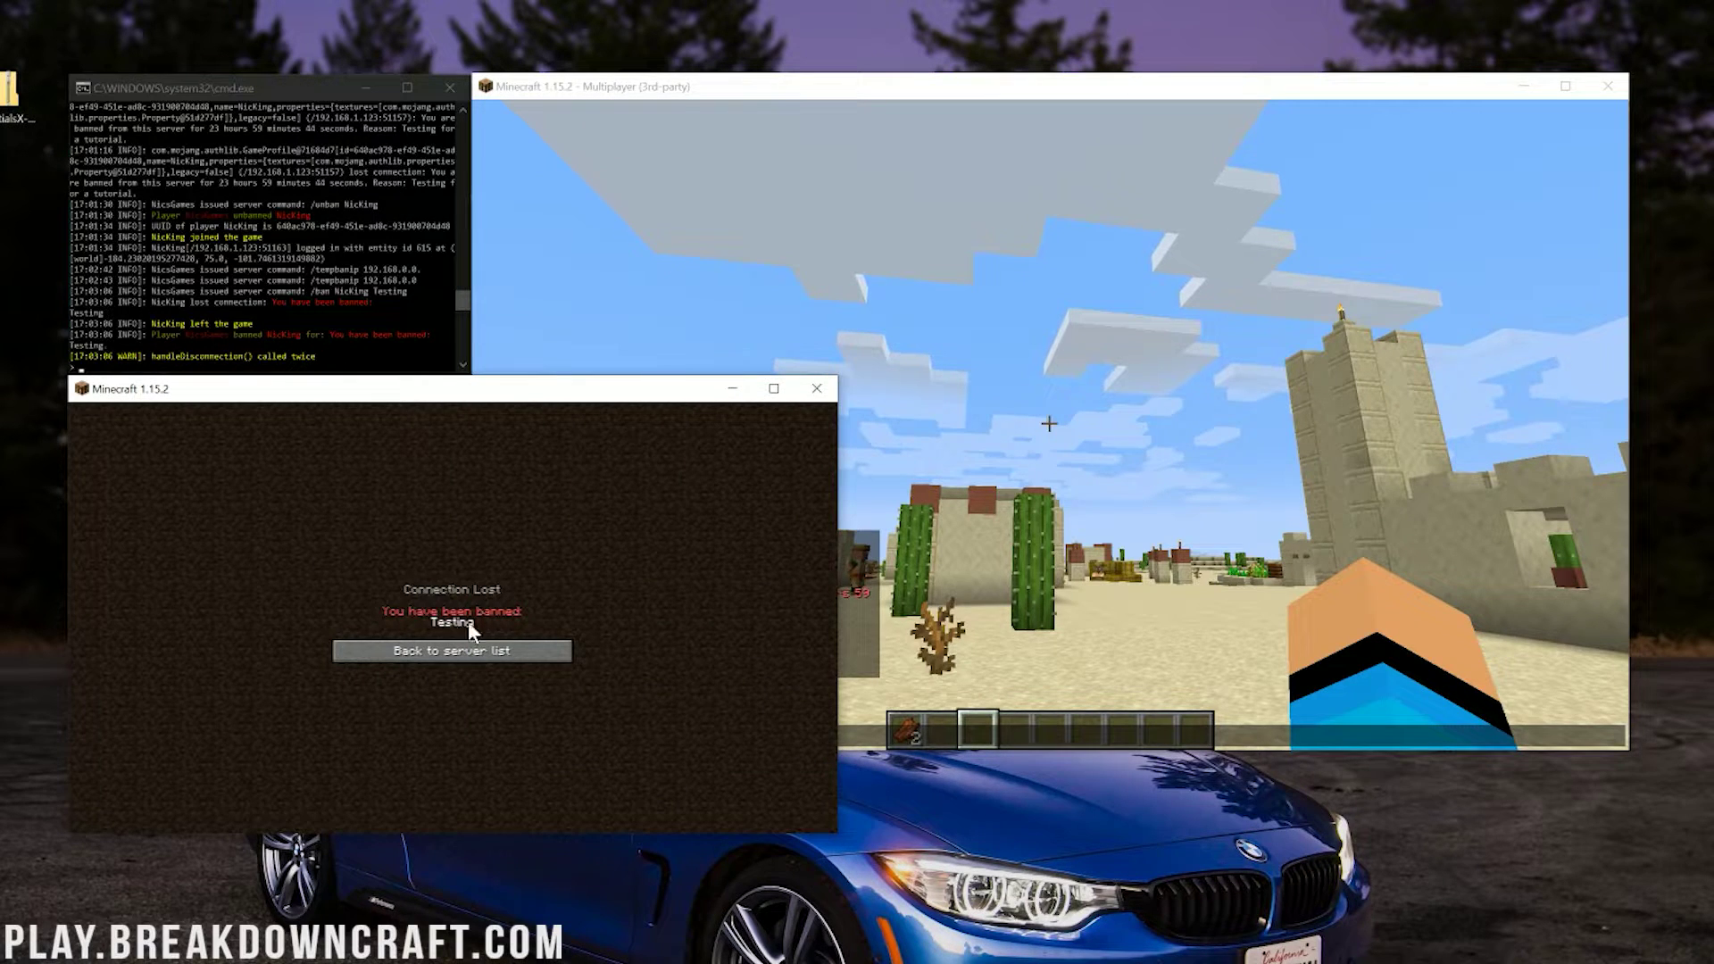
{"action": "left_click", "coordinate": [477, 651]}
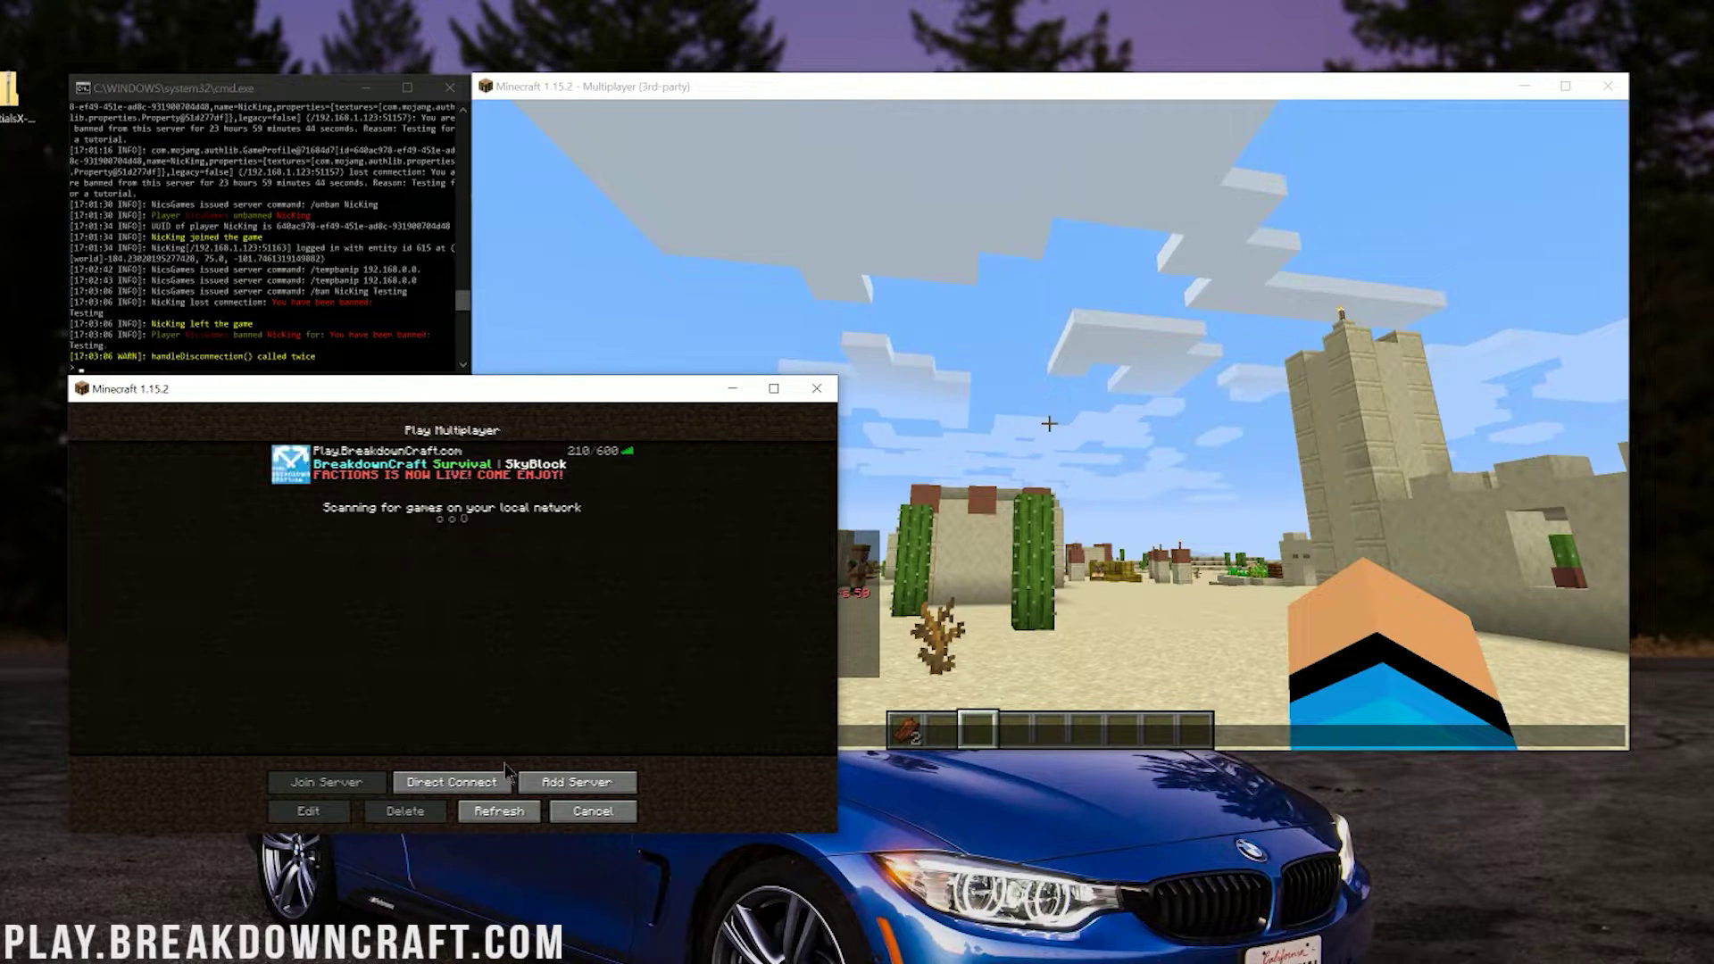
{"action": "left_click", "coordinate": [452, 782]}
{"action": "left_click", "coordinate": [478, 656]}
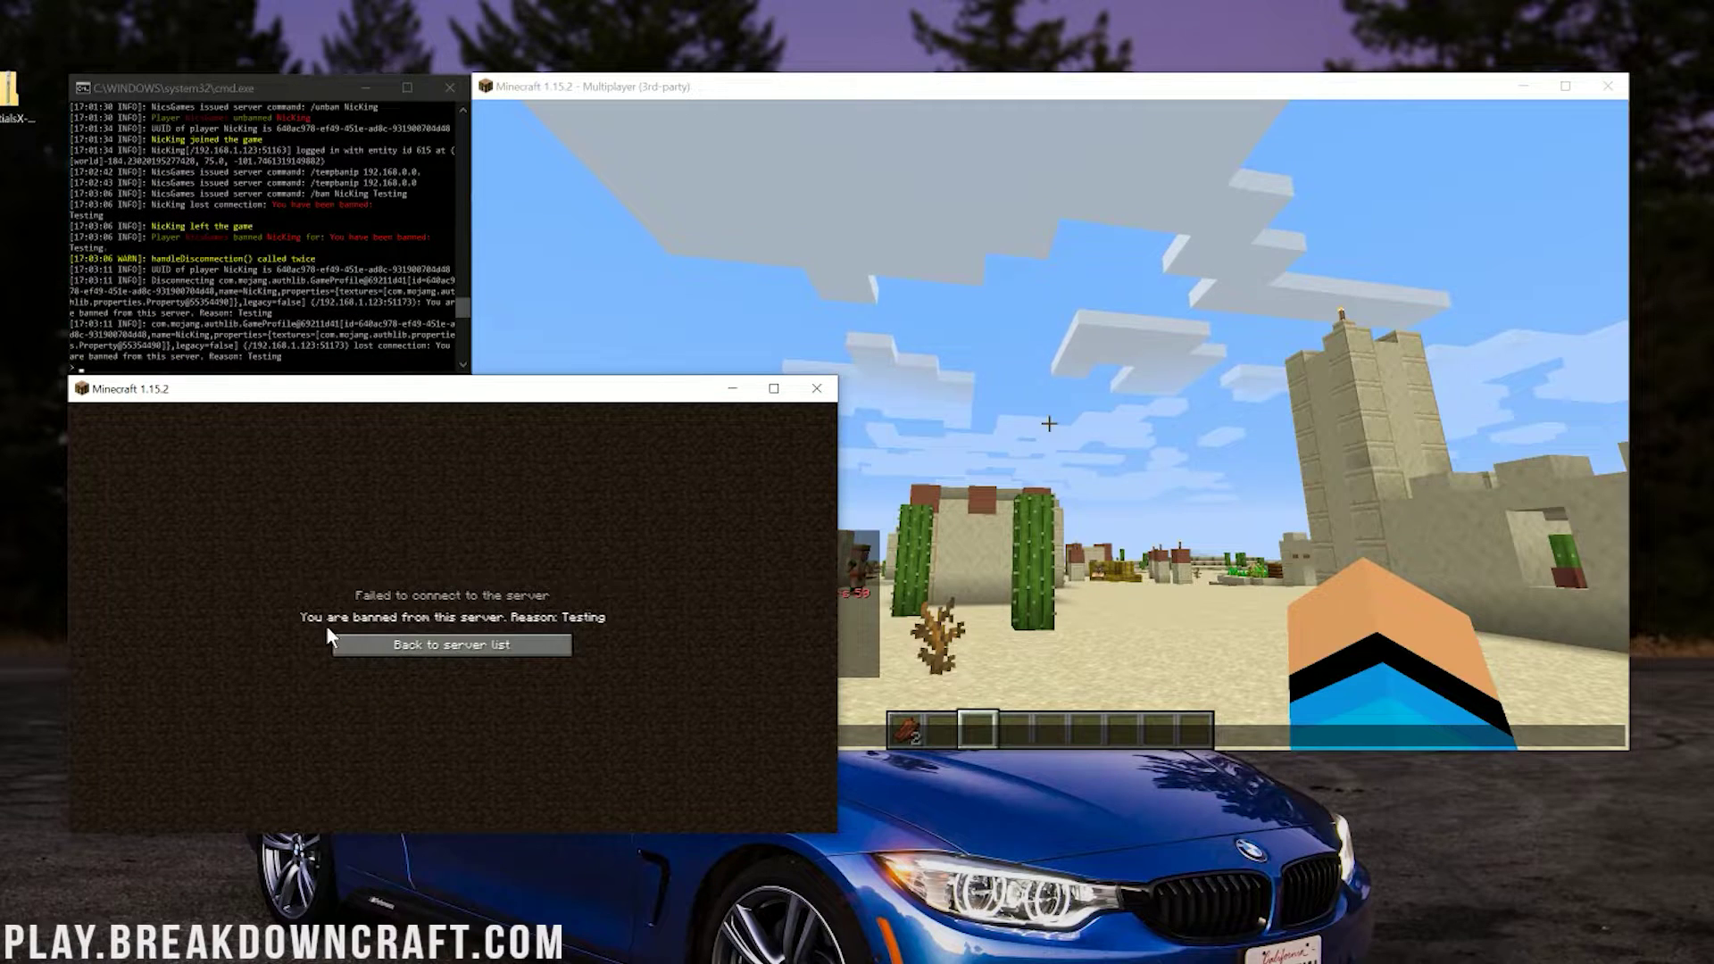
{"action": "left_click", "coordinate": [562, 647]}
Unban the test player with /unban in the operator's chat and reconnect that player's client directly to the server.
{"action": "left_click", "coordinate": [915, 619]}
{"action": "type", "text": "t"}
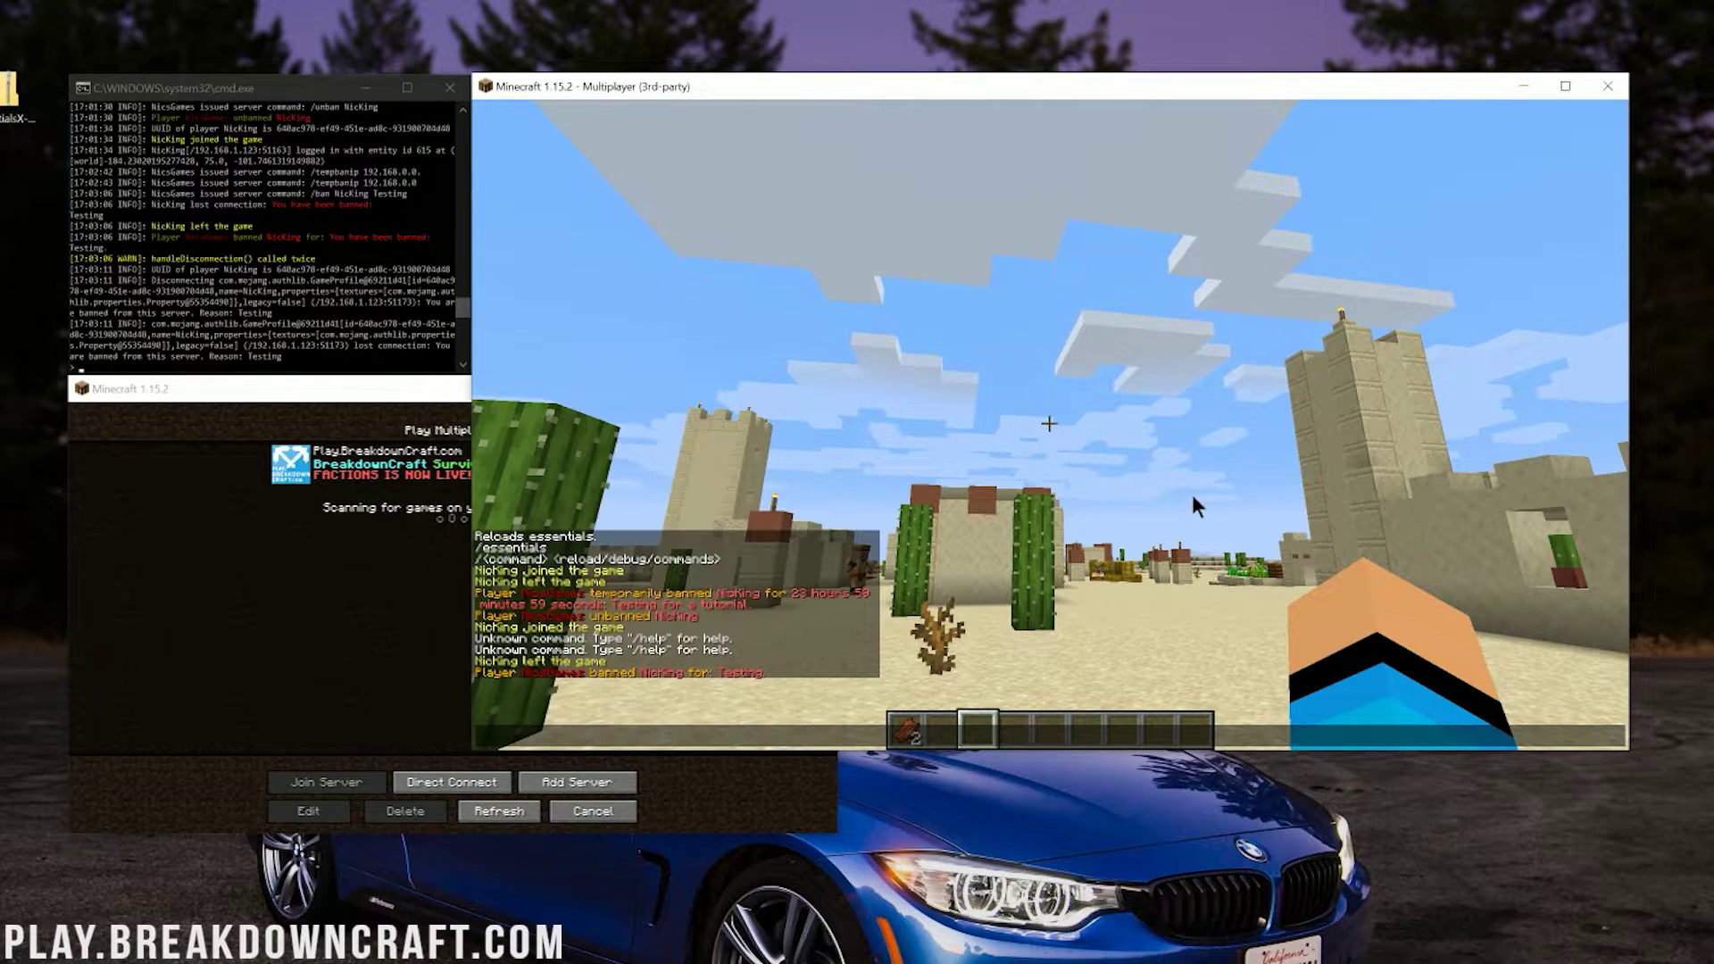
{"action": "type", "text": "/unban nicking"}
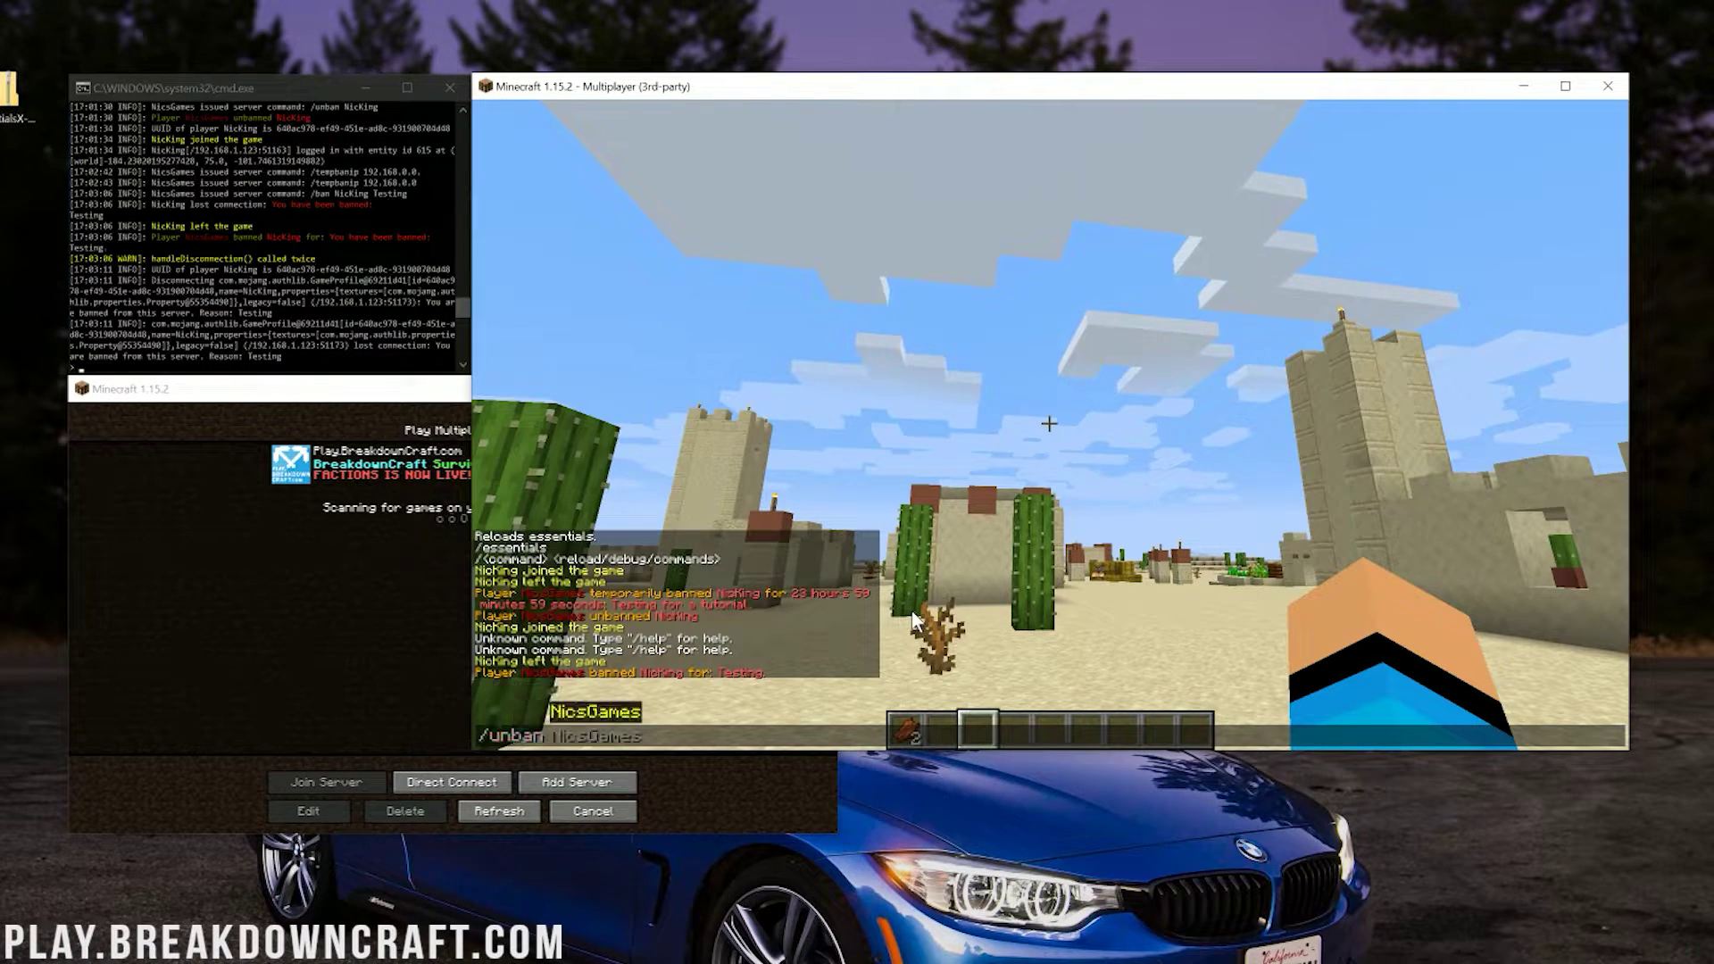
{"action": "key", "text": "Return"}
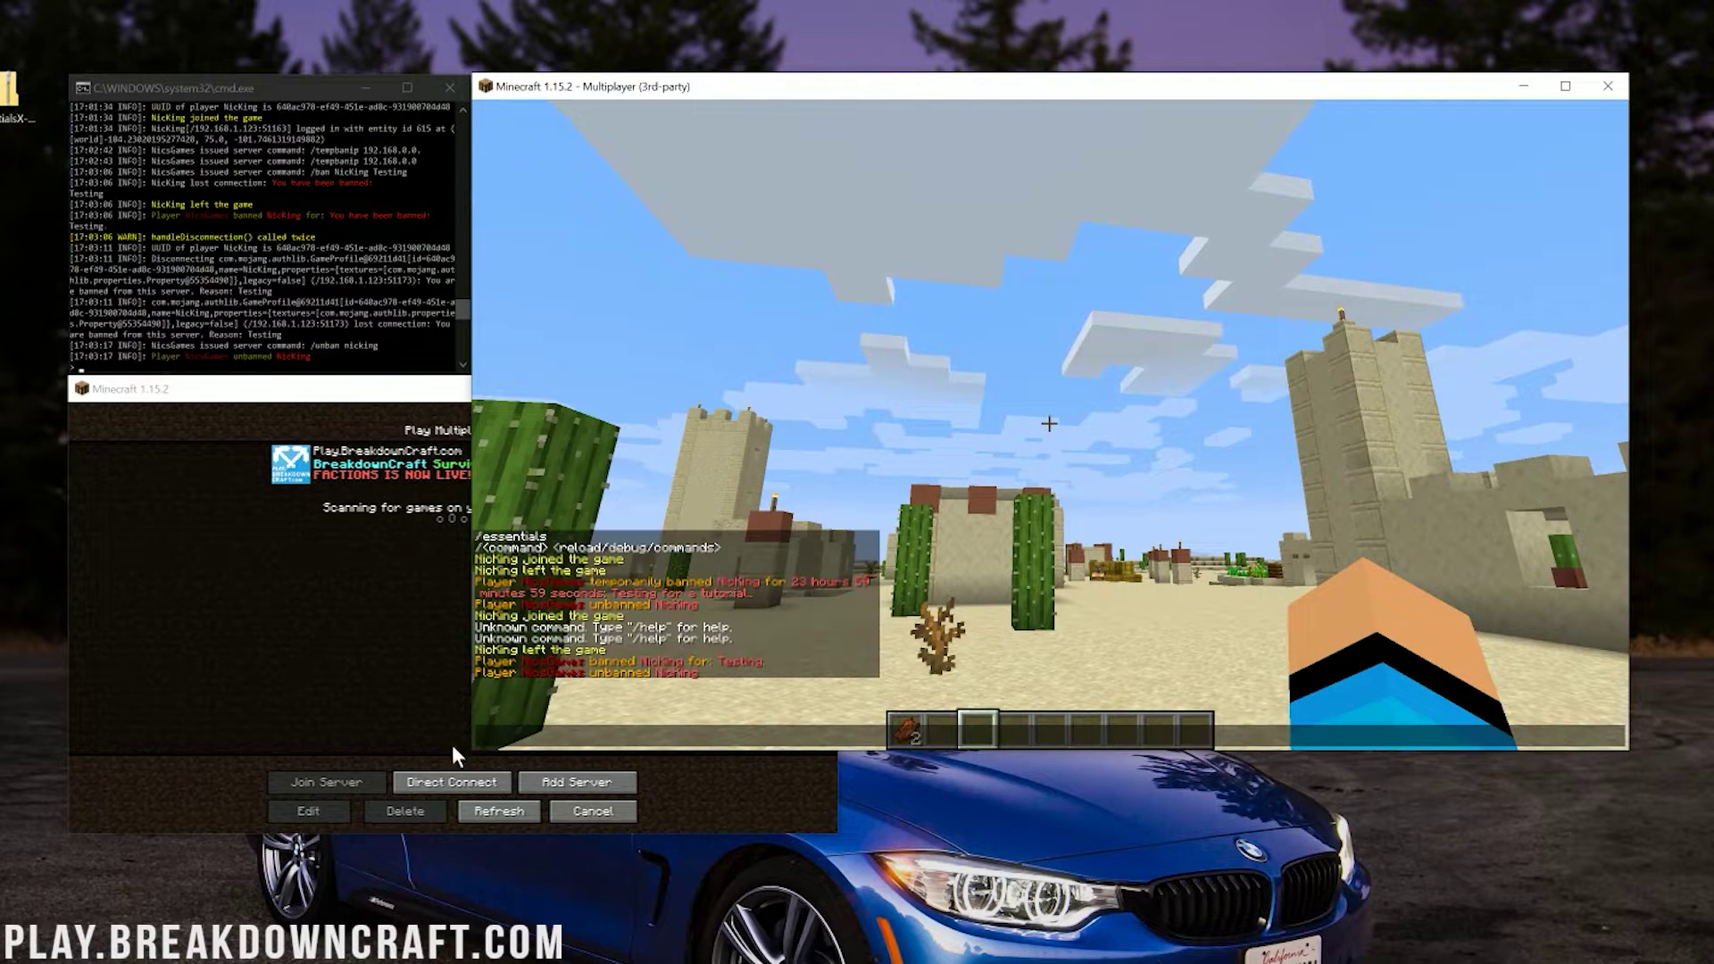
{"action": "left_click", "coordinate": [451, 782]}
{"action": "left_click", "coordinate": [427, 654]}
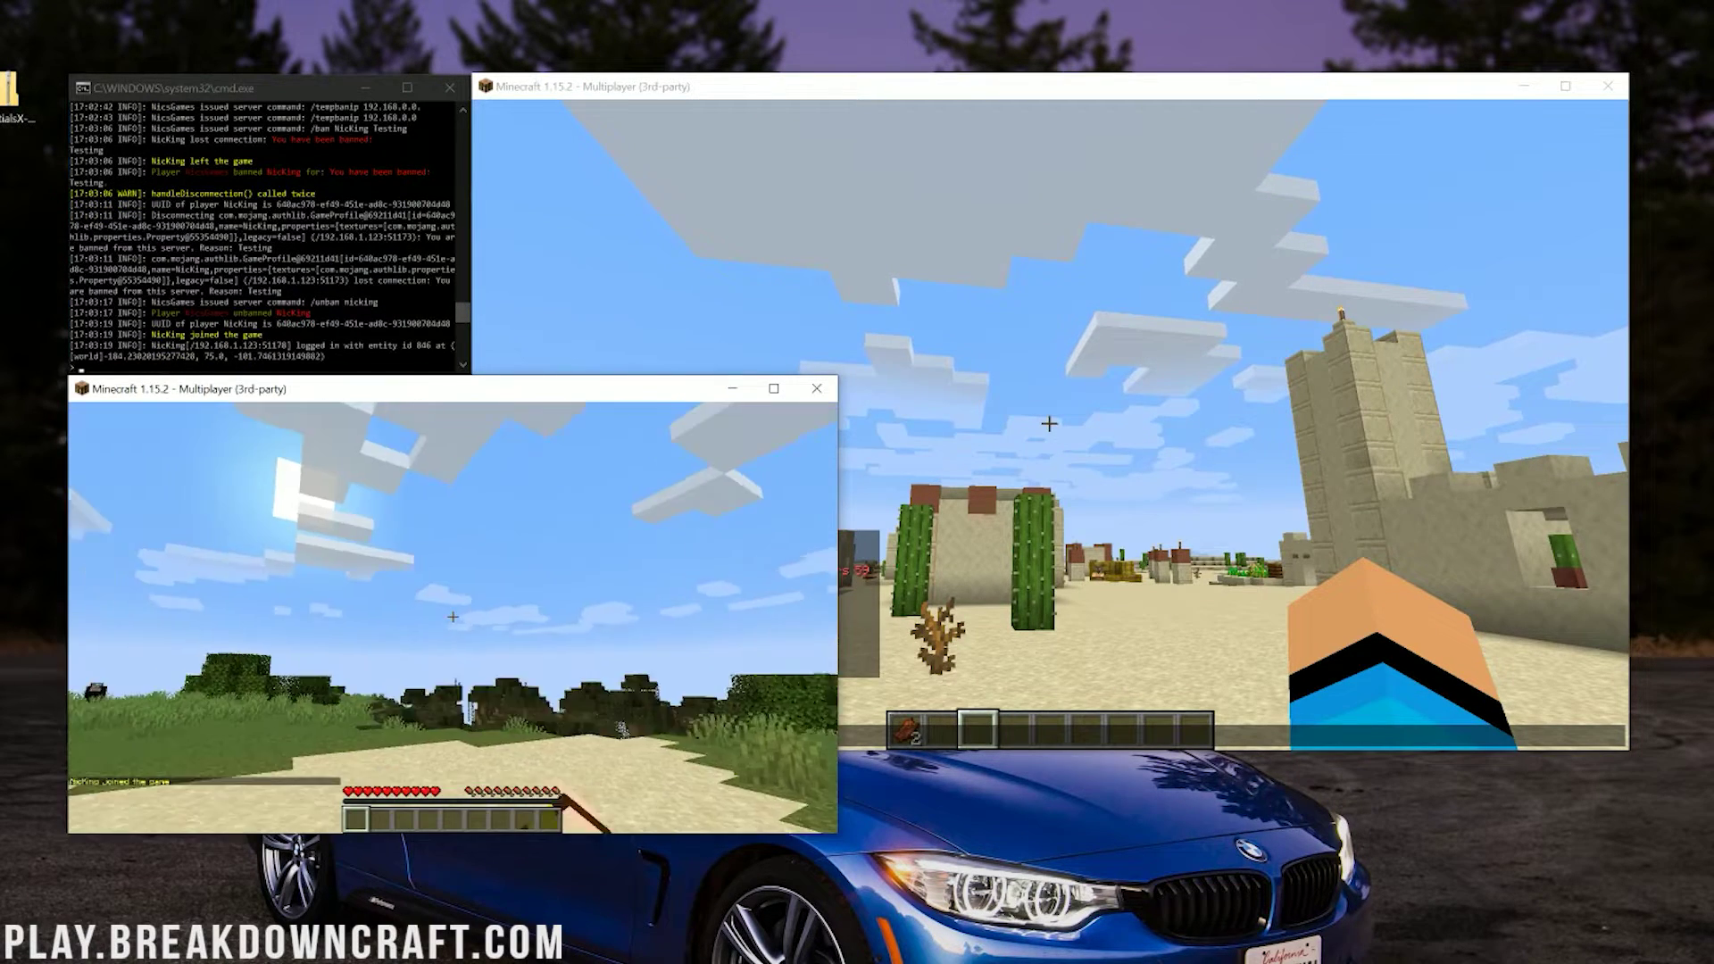
Write out the command syntax /ban USERNAME REASON in the operator's chat without sending it.
{"action": "left_click", "coordinate": [1118, 587]}
{"action": "key", "text": "slash"}
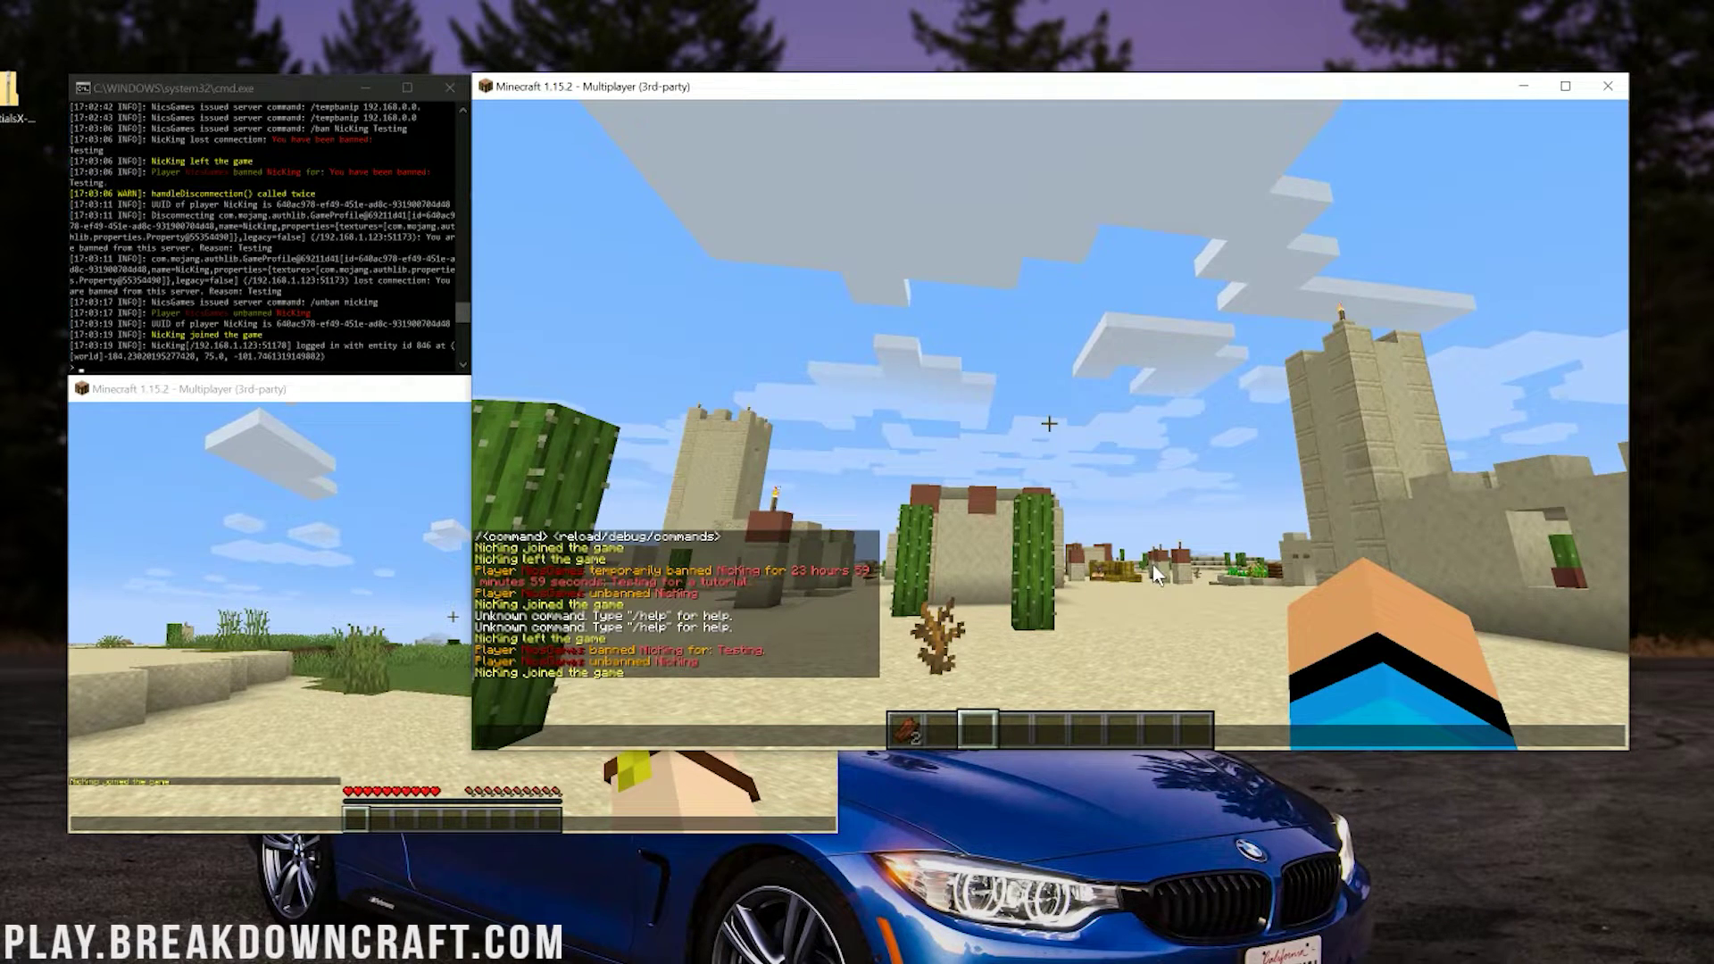
{"action": "type", "text": "/ban "}
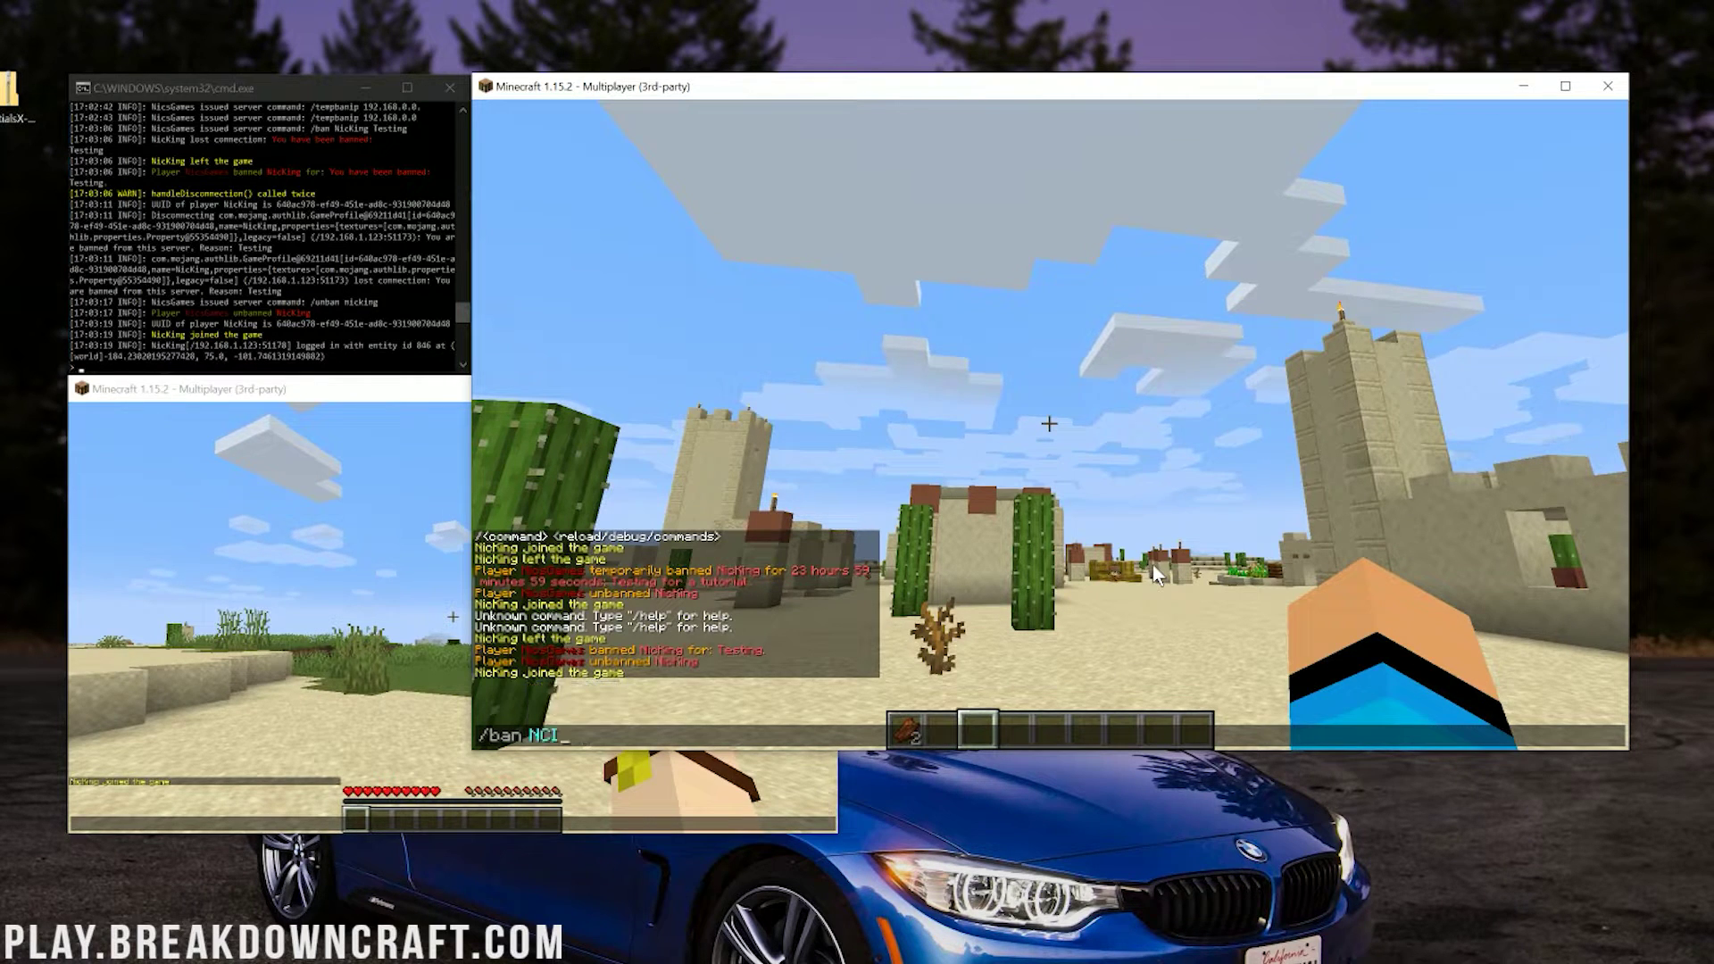
{"action": "type", "text": "USERNAME REASON"}
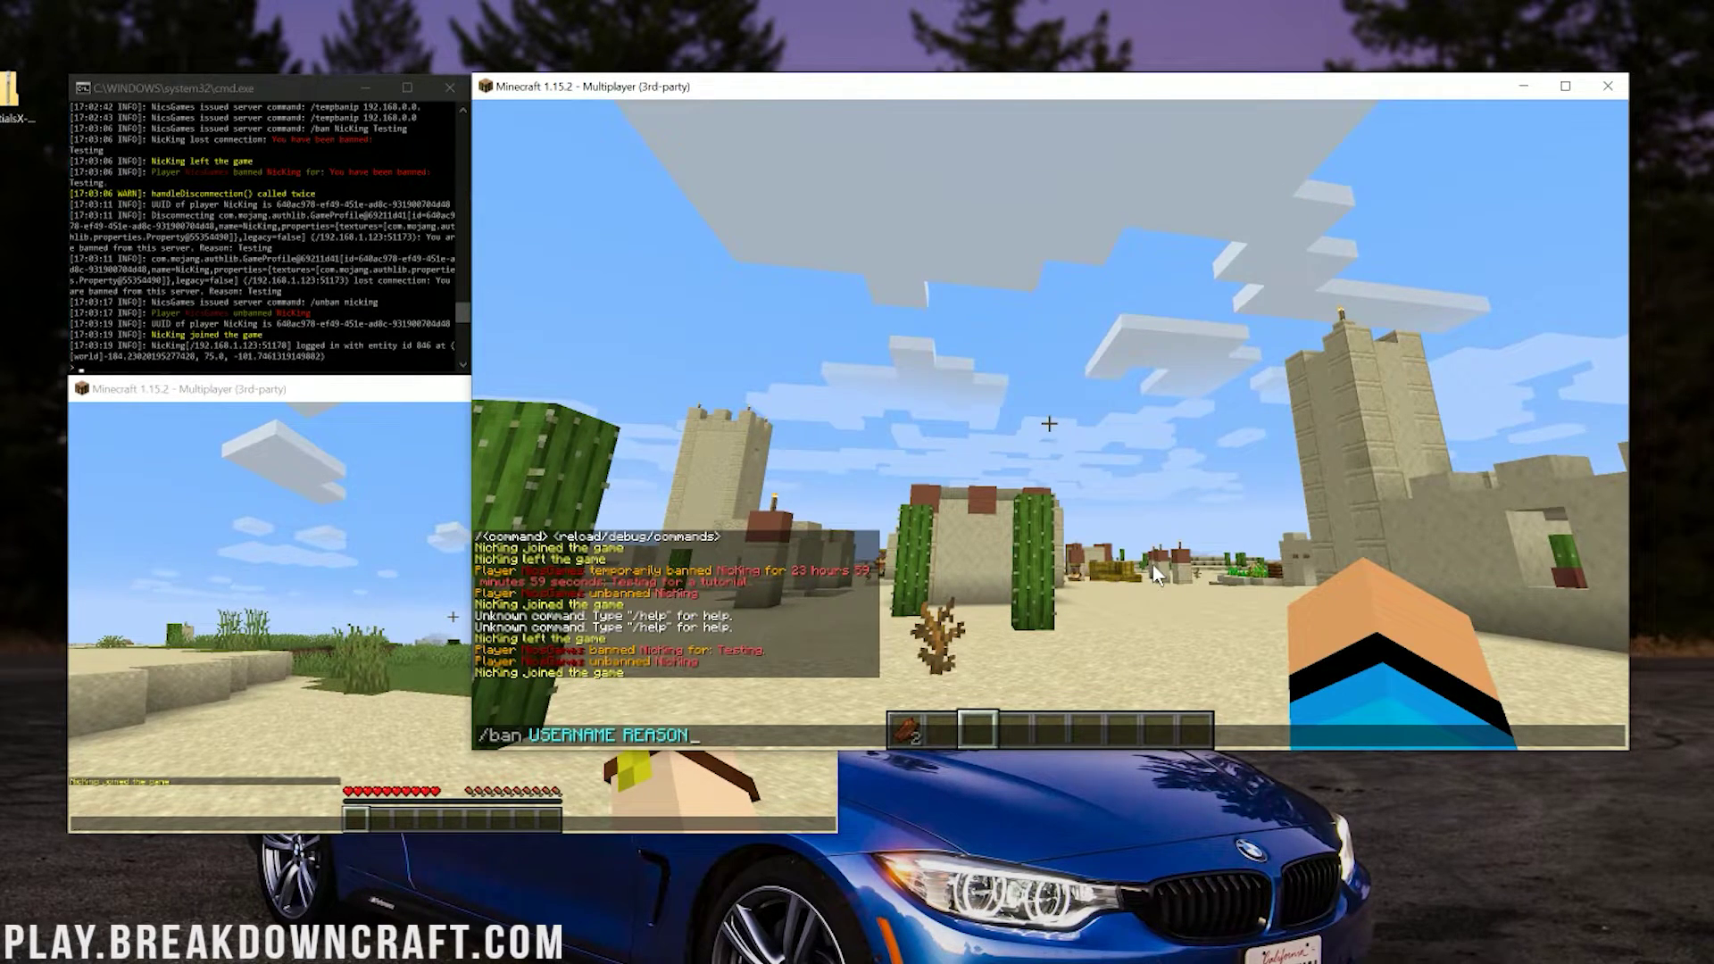
Replace the /ban syntax in the chat with /tempban USERNAME TIME REASON, leaving it unsent.
{"action": "key", "text": "ctrl+a"}
{"action": "type", "text": "/"}
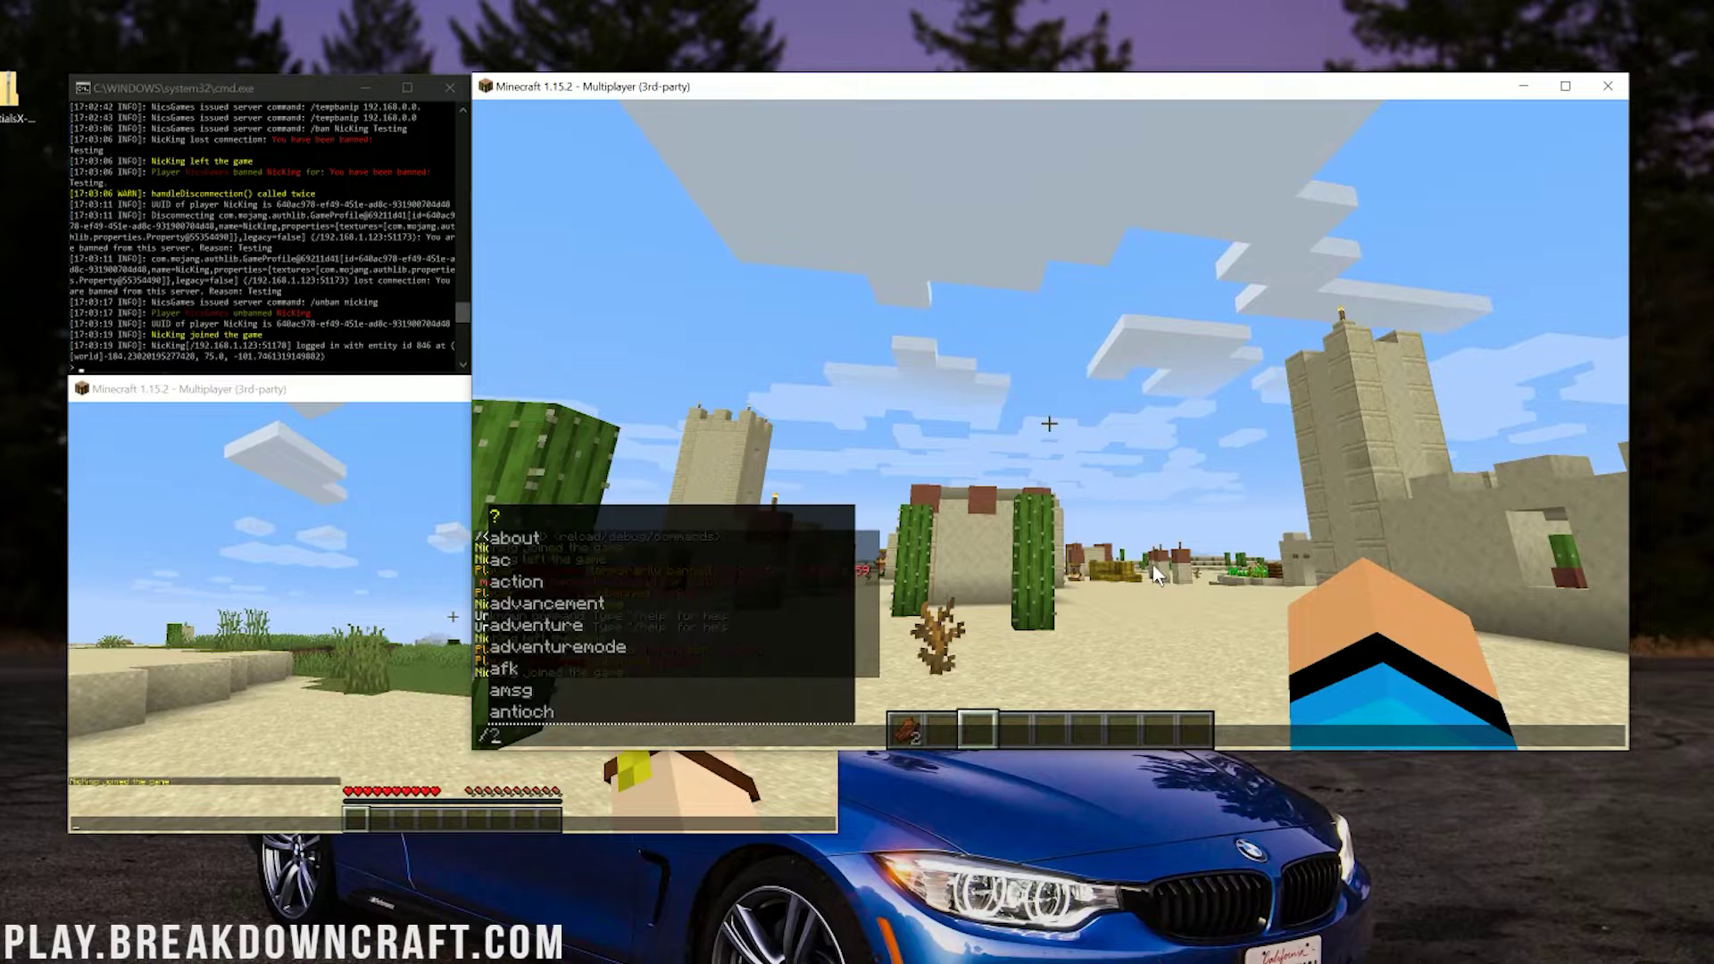
{"action": "type", "text": "tempban USERNAME TIME "}
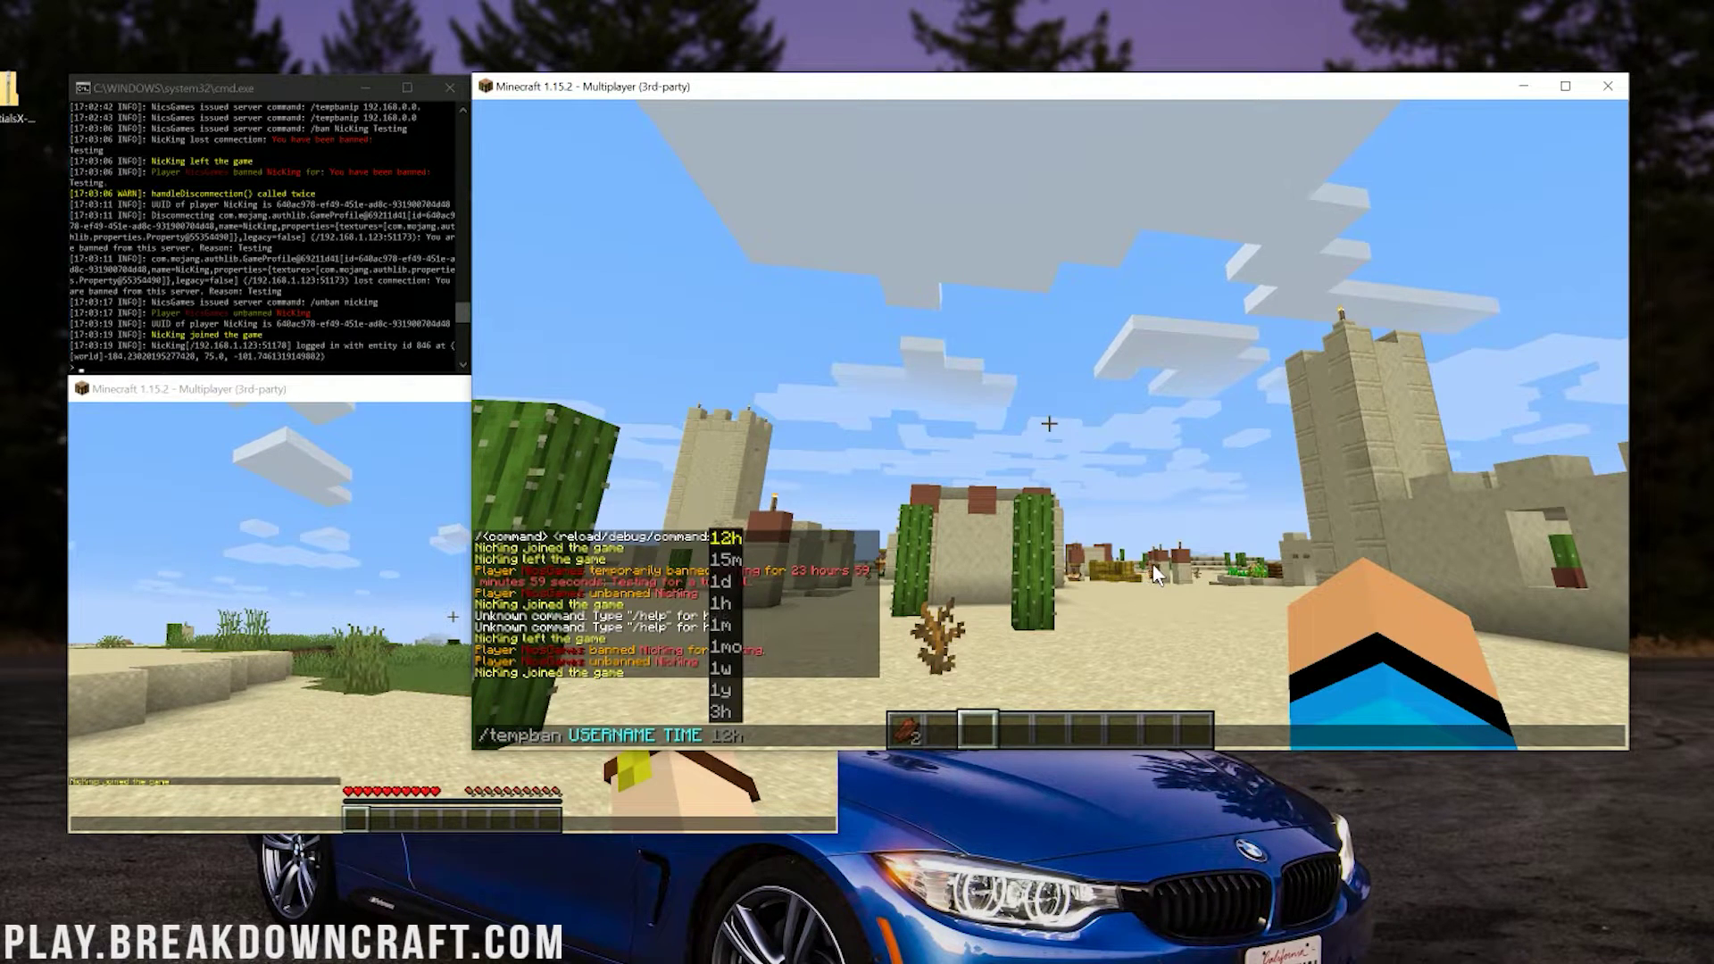
{"action": "type", "text": "REASON"}
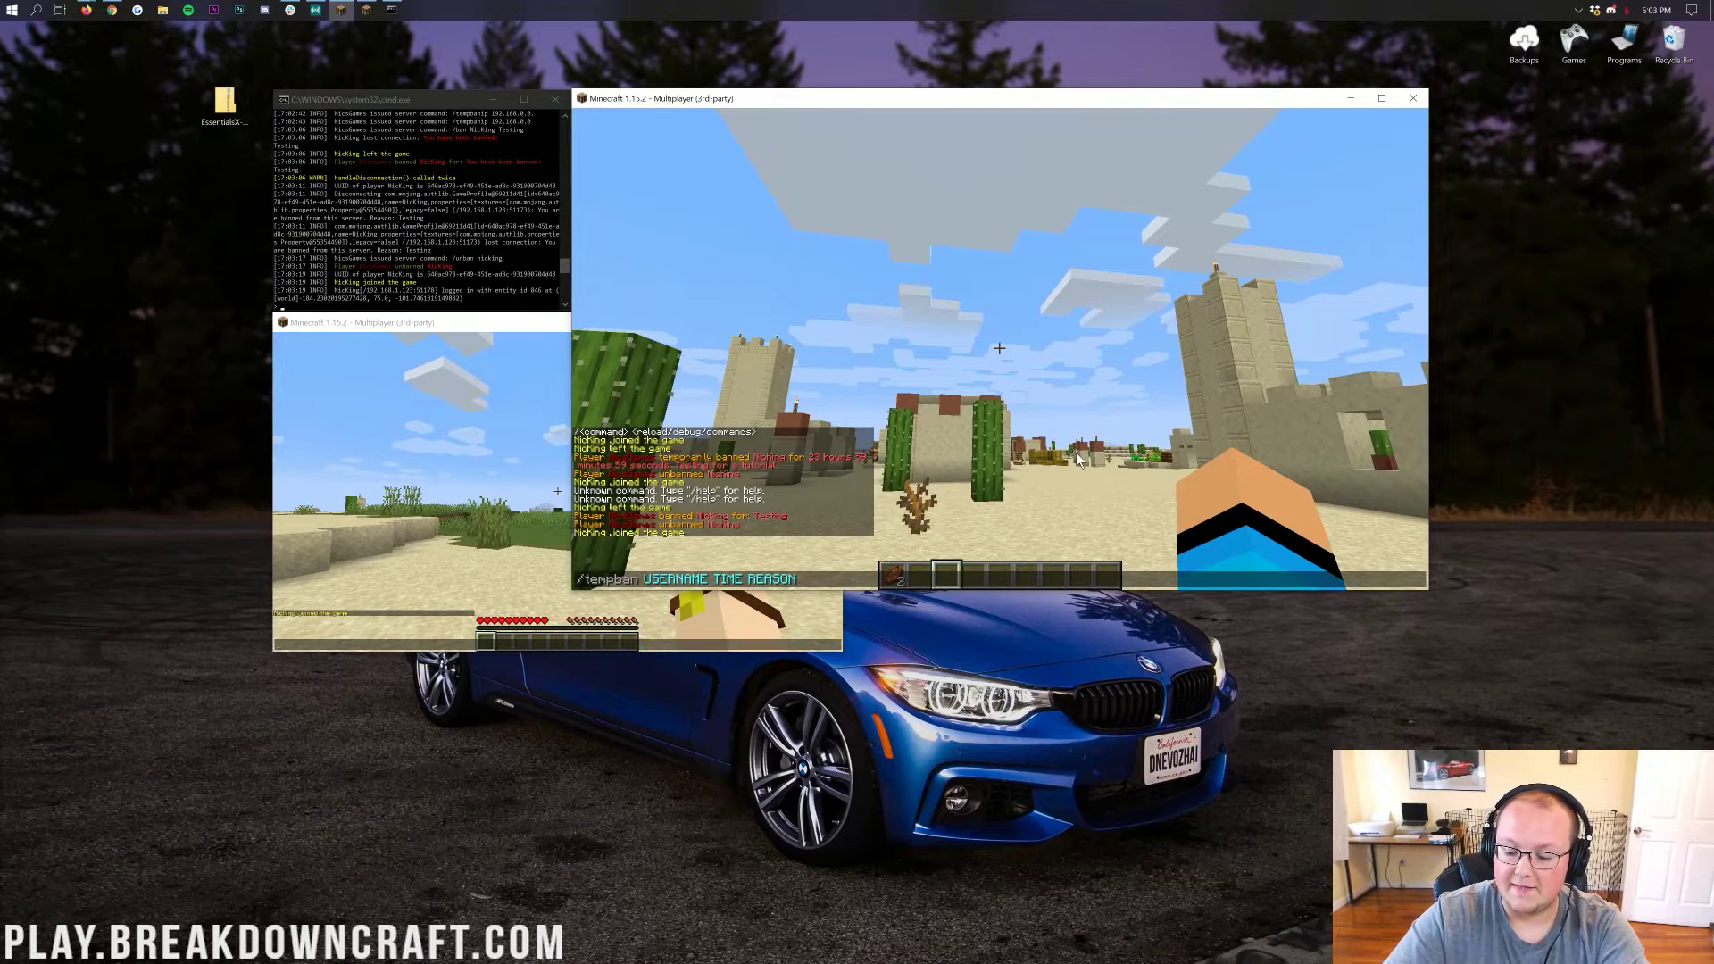
Replace the /tempban syntax in the chat with /pardon USERNAME, leaving it unsent.
{"action": "key", "text": "ctrl+a"}
{"action": "type", "text": "/"}
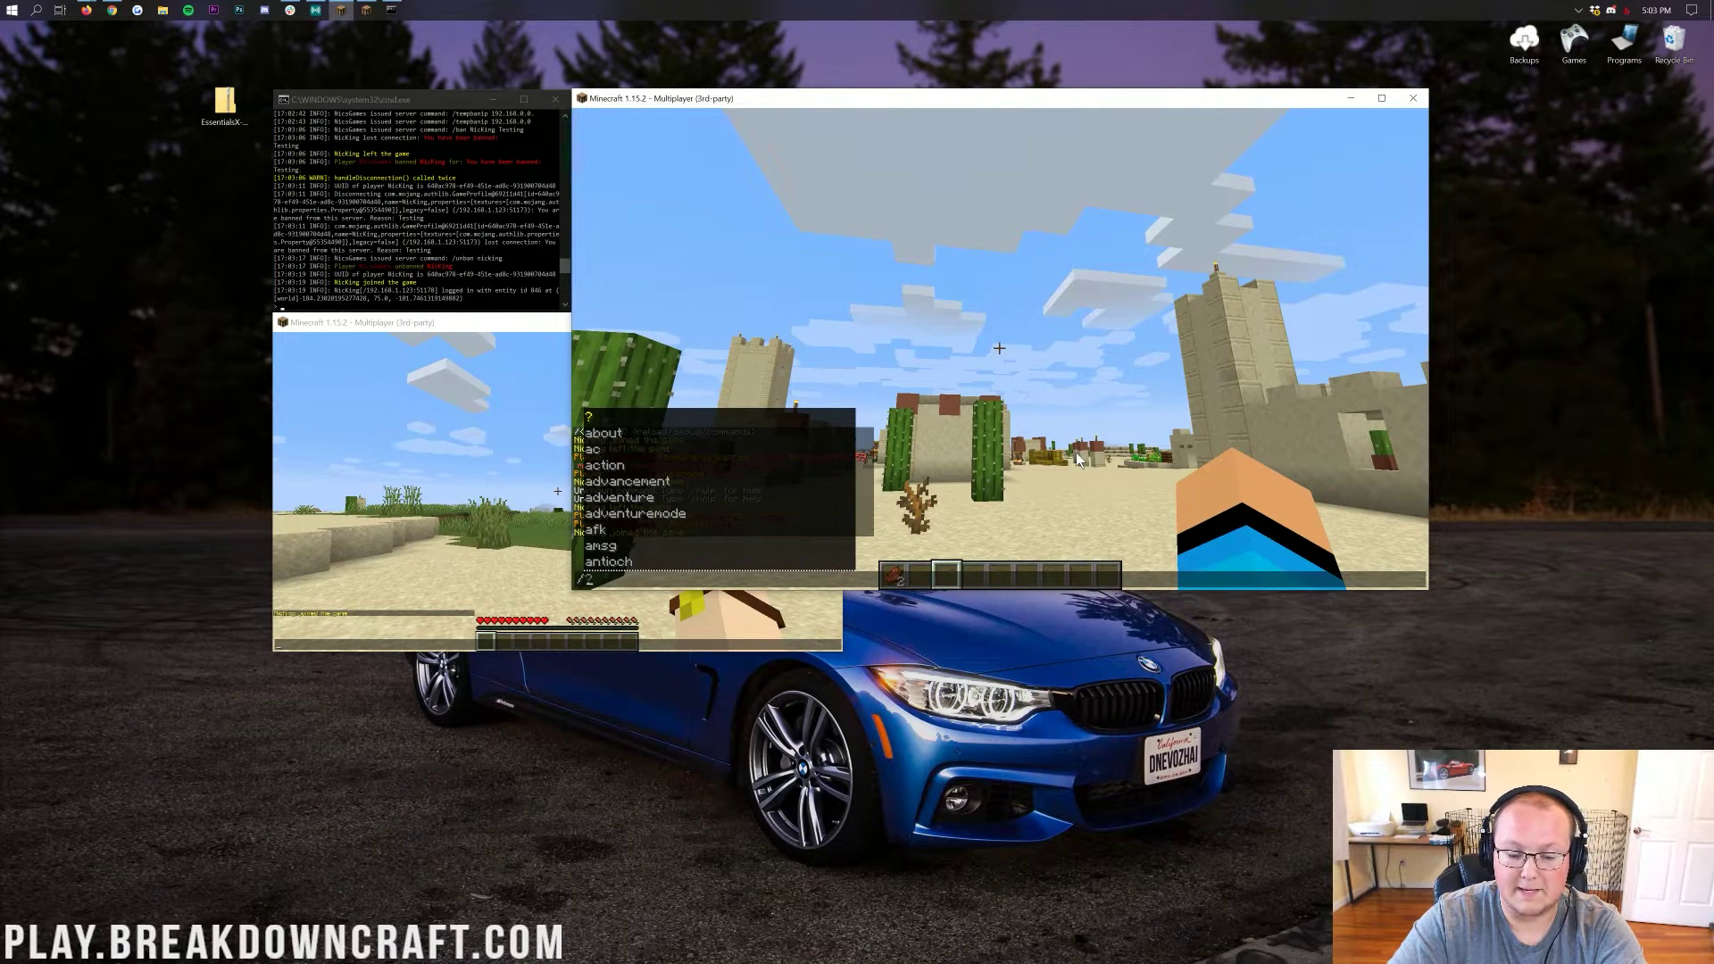
{"action": "type", "text": "pardon USERNAM"}
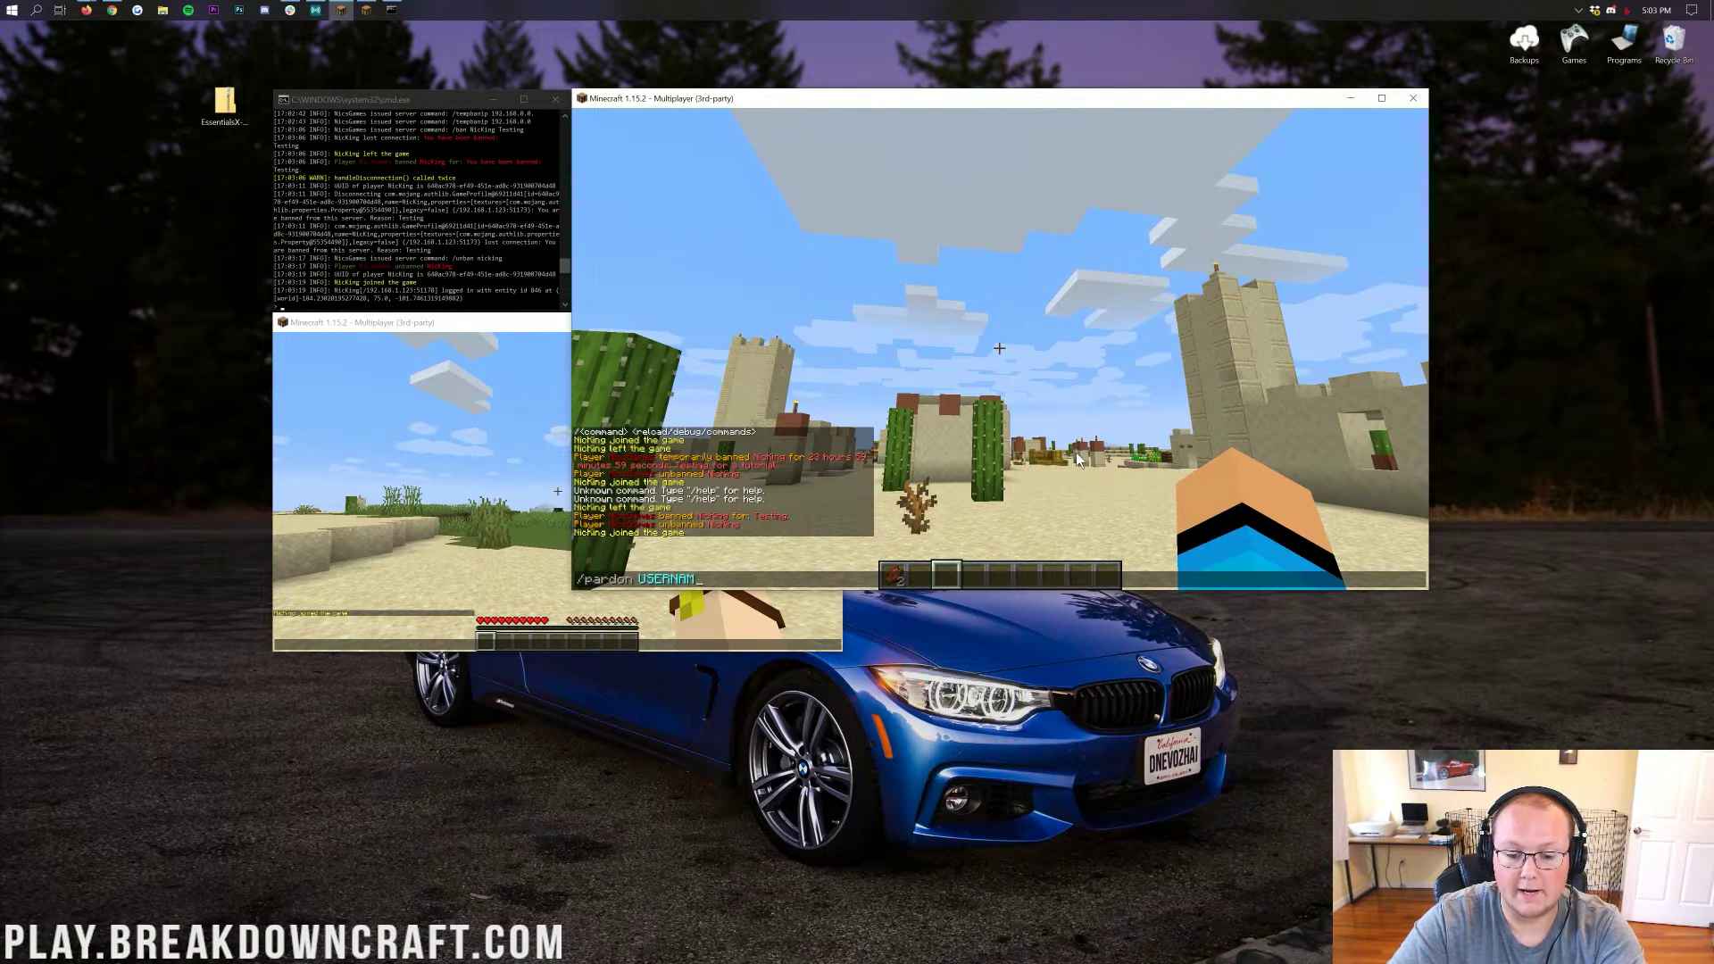
{"action": "type", "text": "E"}
Replace the /pardon syntax in the chat with /unban USERNAME, leaving it unsent.
{"action": "key", "text": "ctrl+a"}
{"action": "type", "text": "/"}
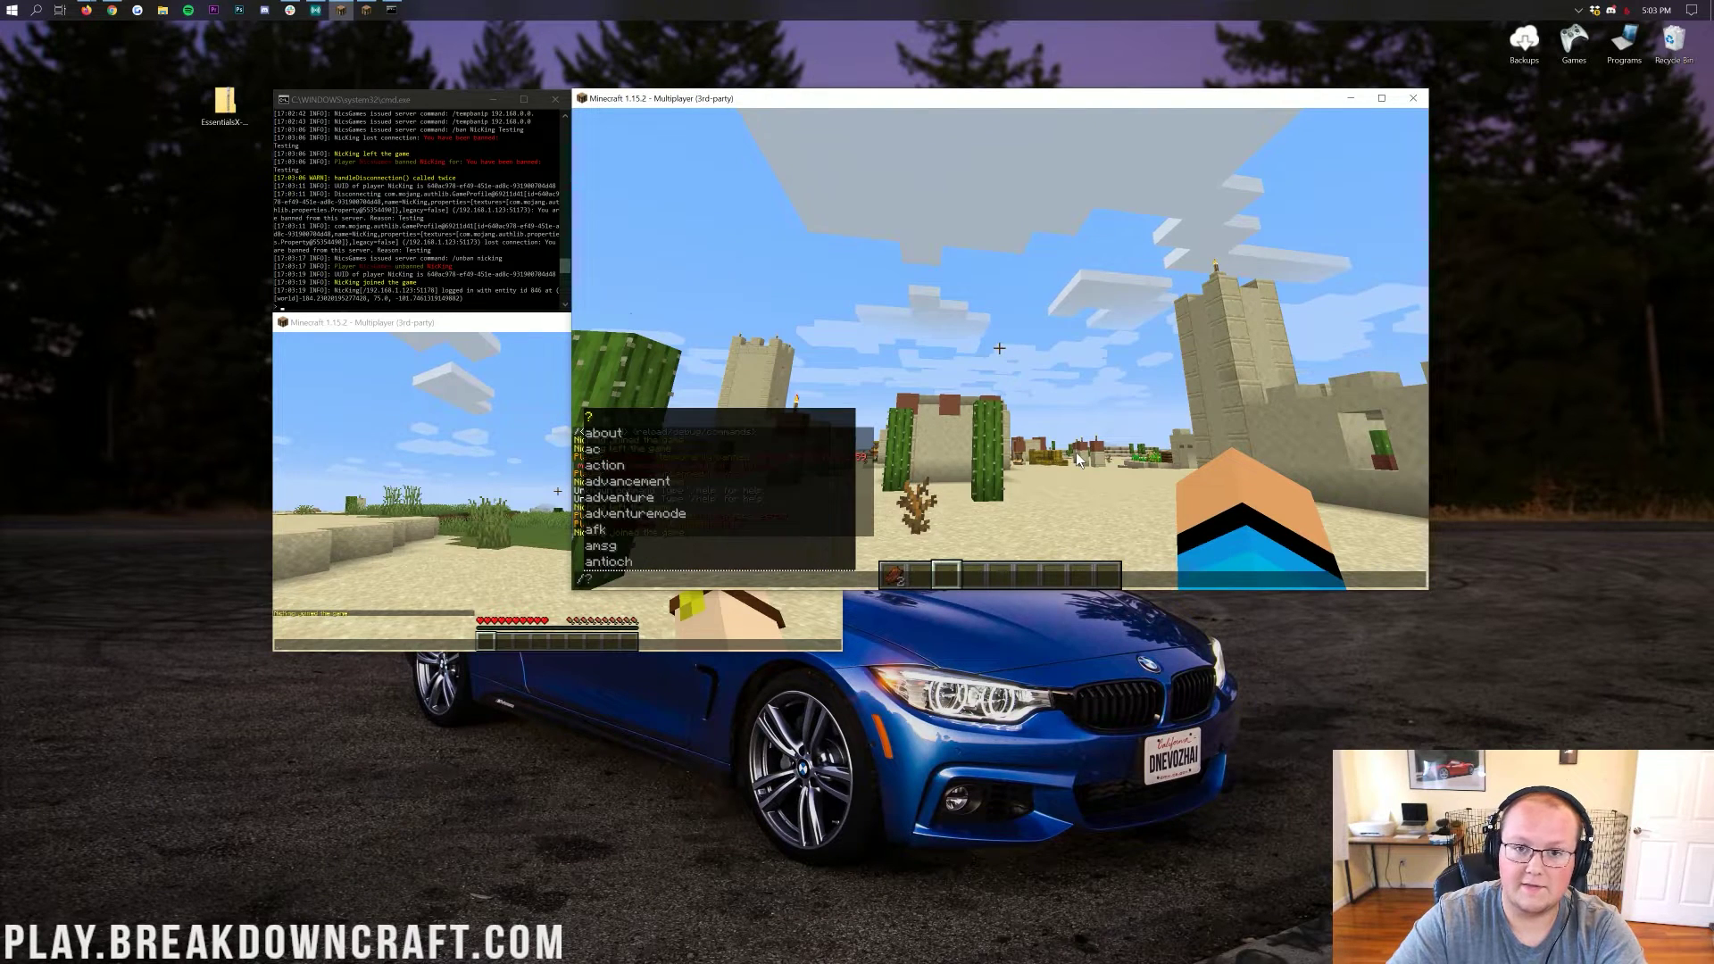
{"action": "type", "text": "un"}
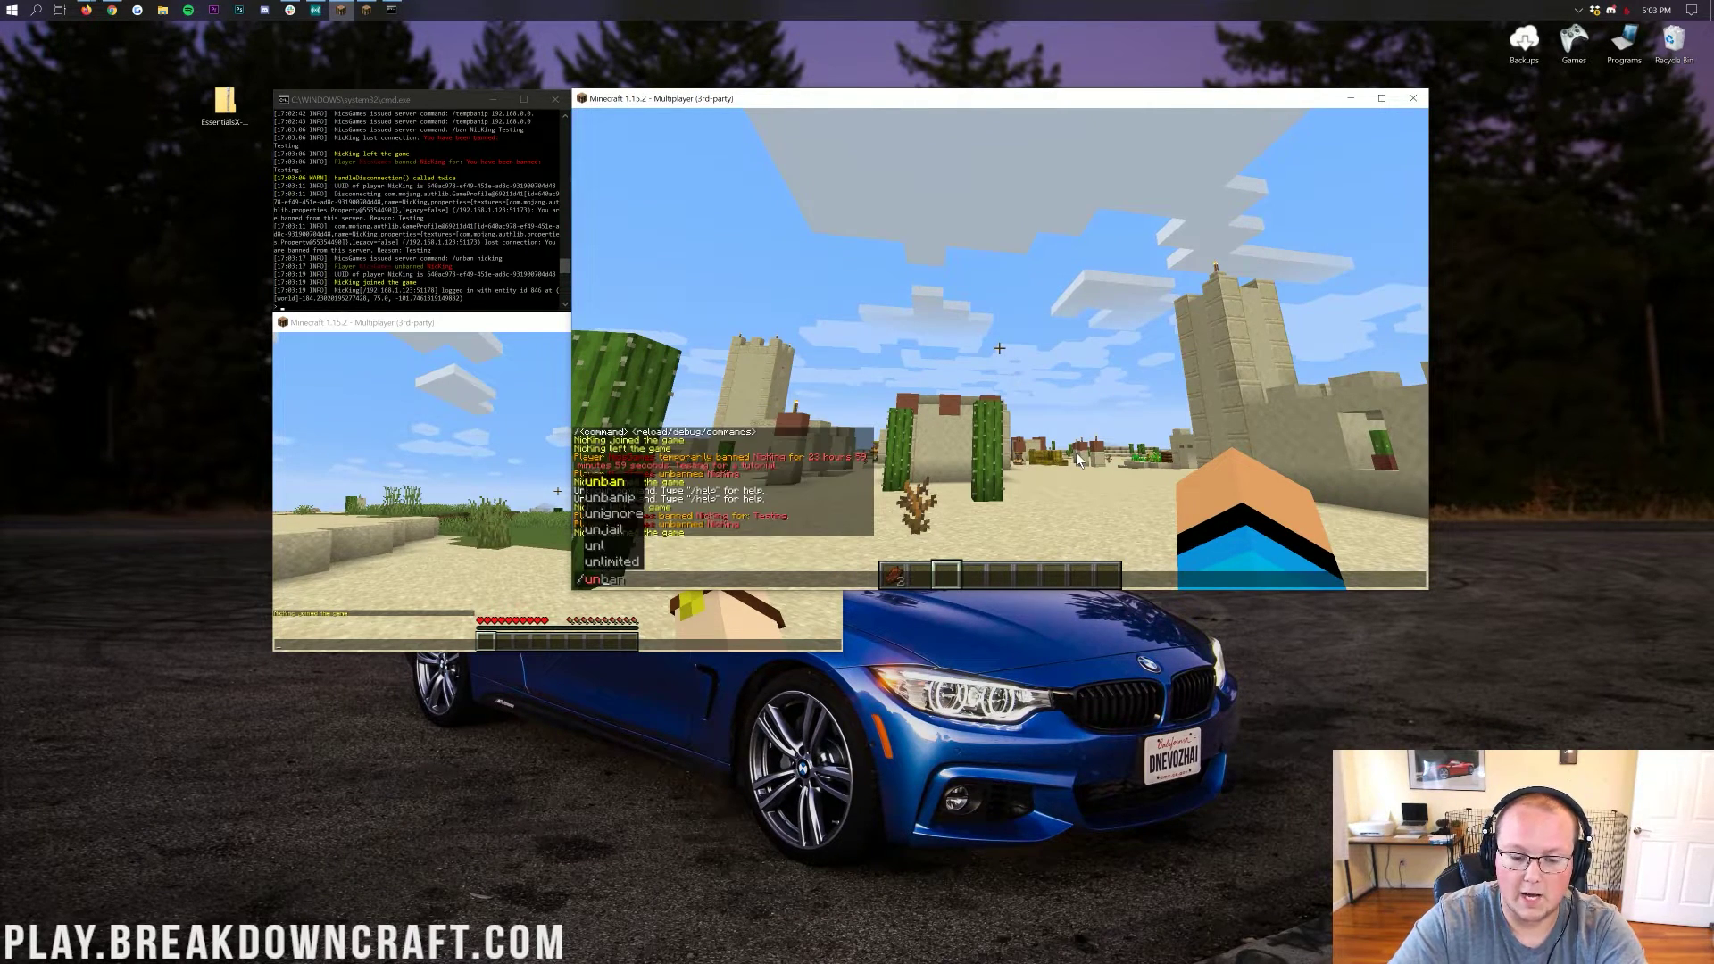
{"action": "type", "text": "ban USERNAME"}
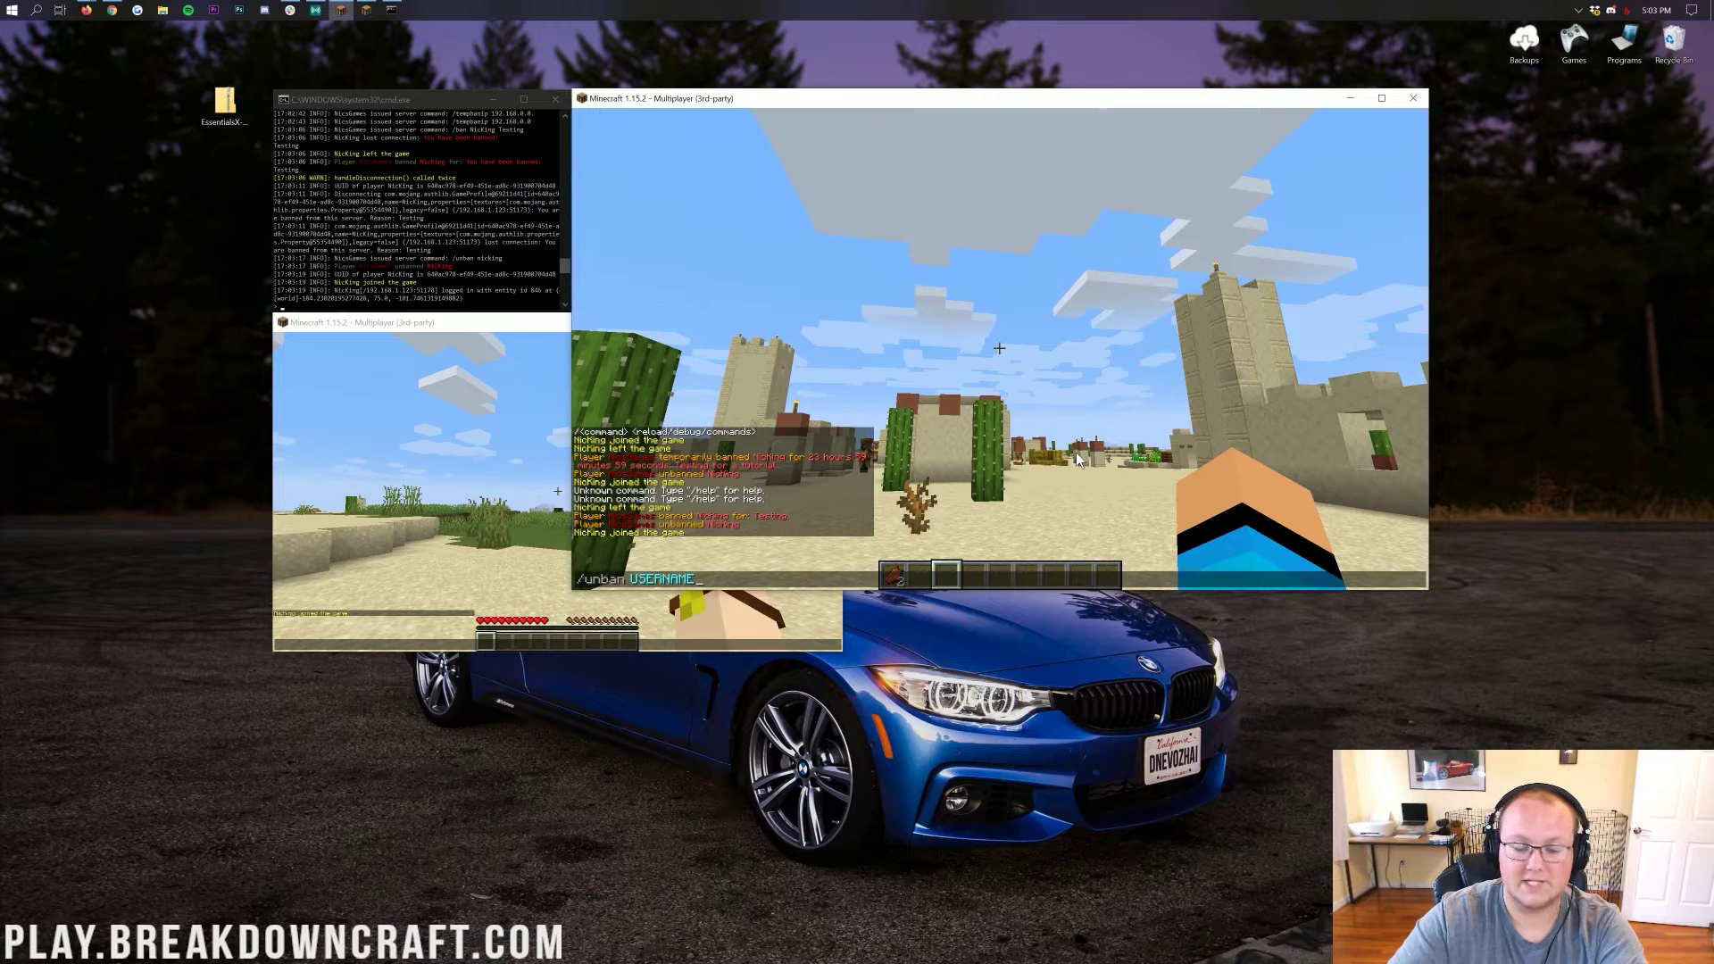
Replace the /unban syntax in the chat with /banip and the placeholders USERNAME and REASON, without sending it.
{"action": "key", "text": "ctrl+a"}
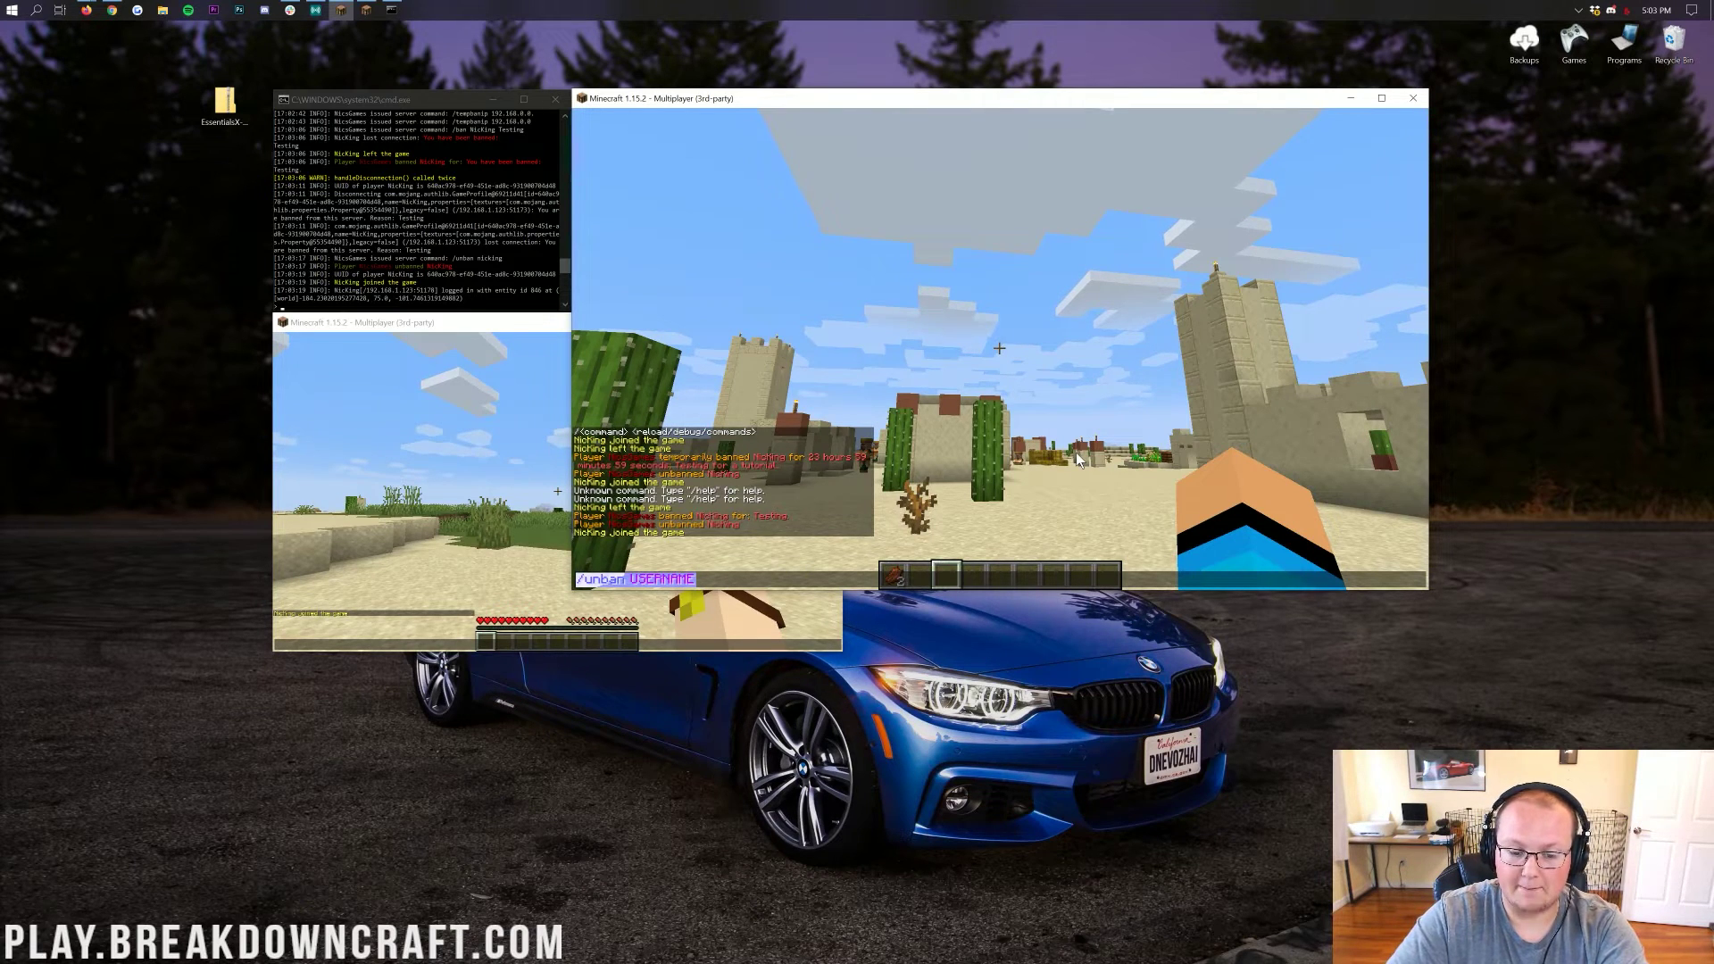
{"action": "type", "text": "/ban"}
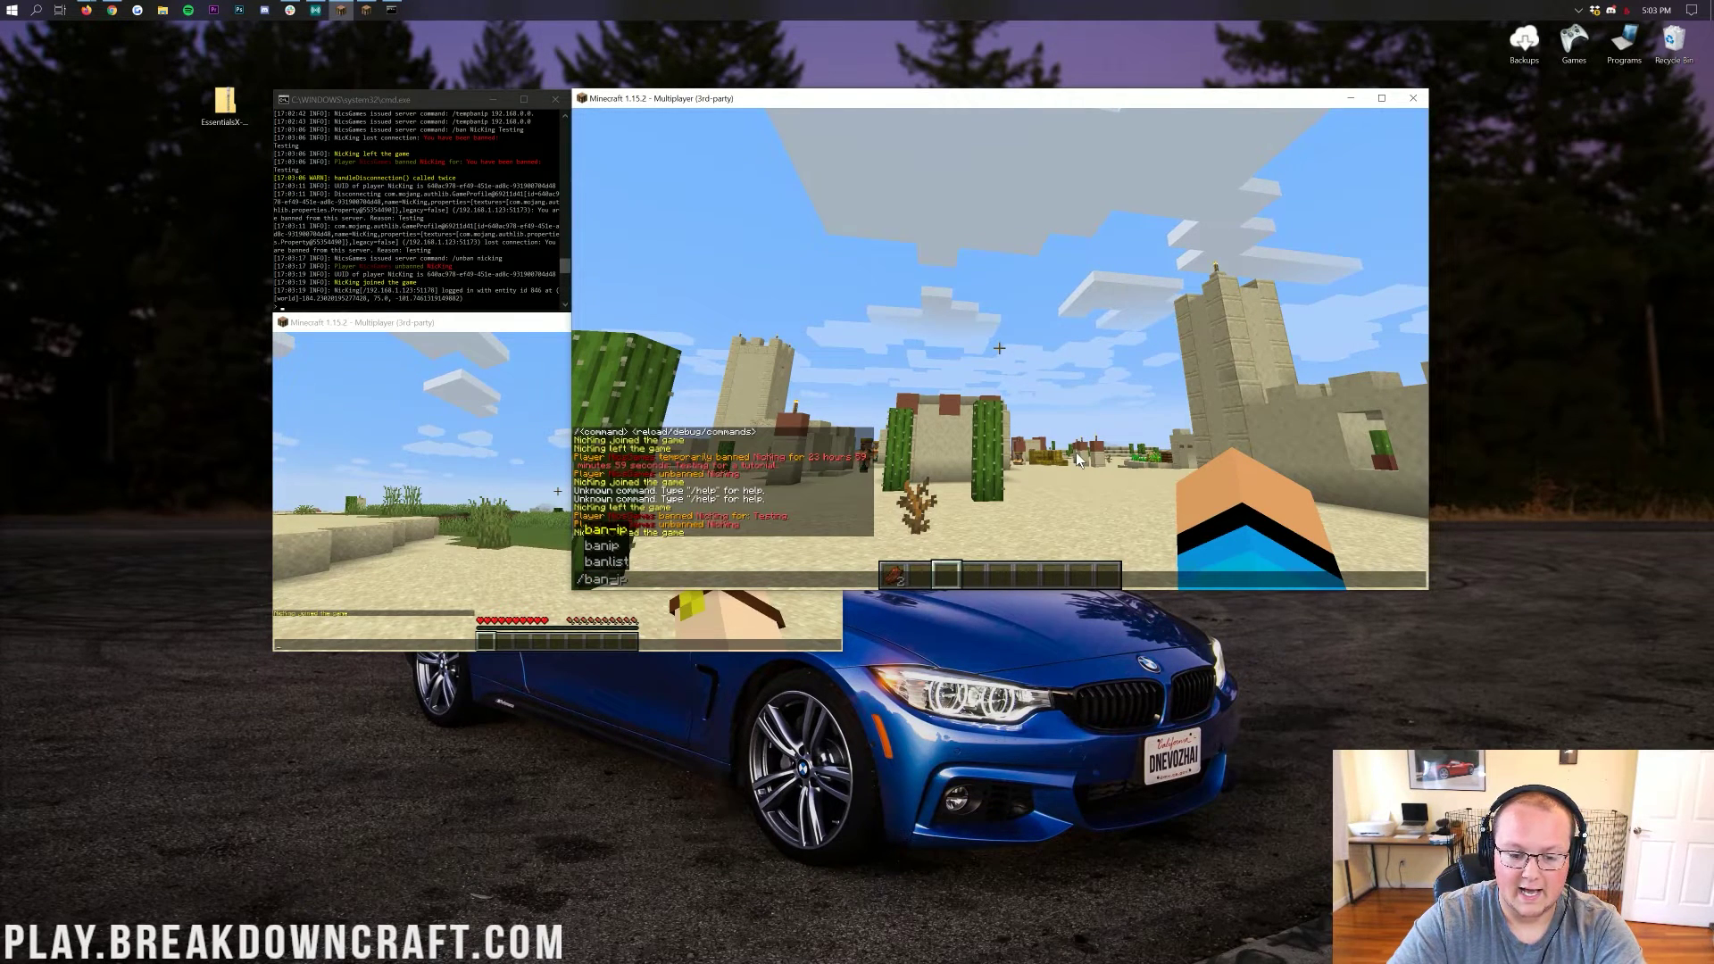
{"action": "type", "text": "ip "}
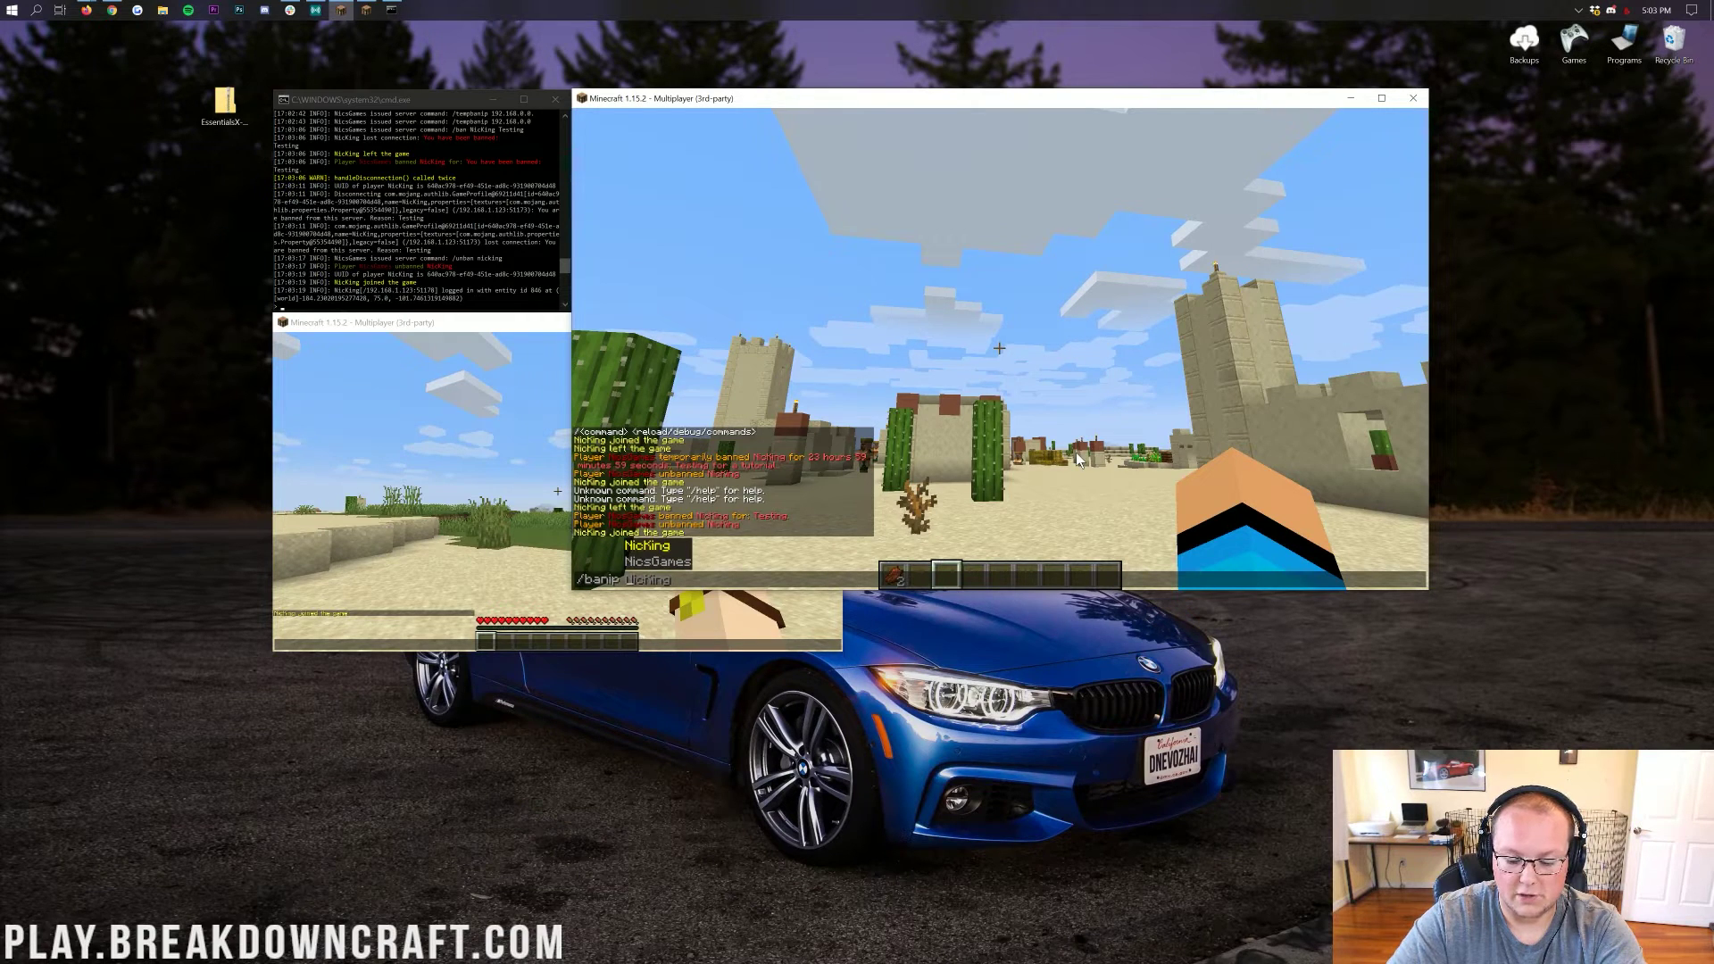
{"action": "type", "text": "USERNAME REASO"}
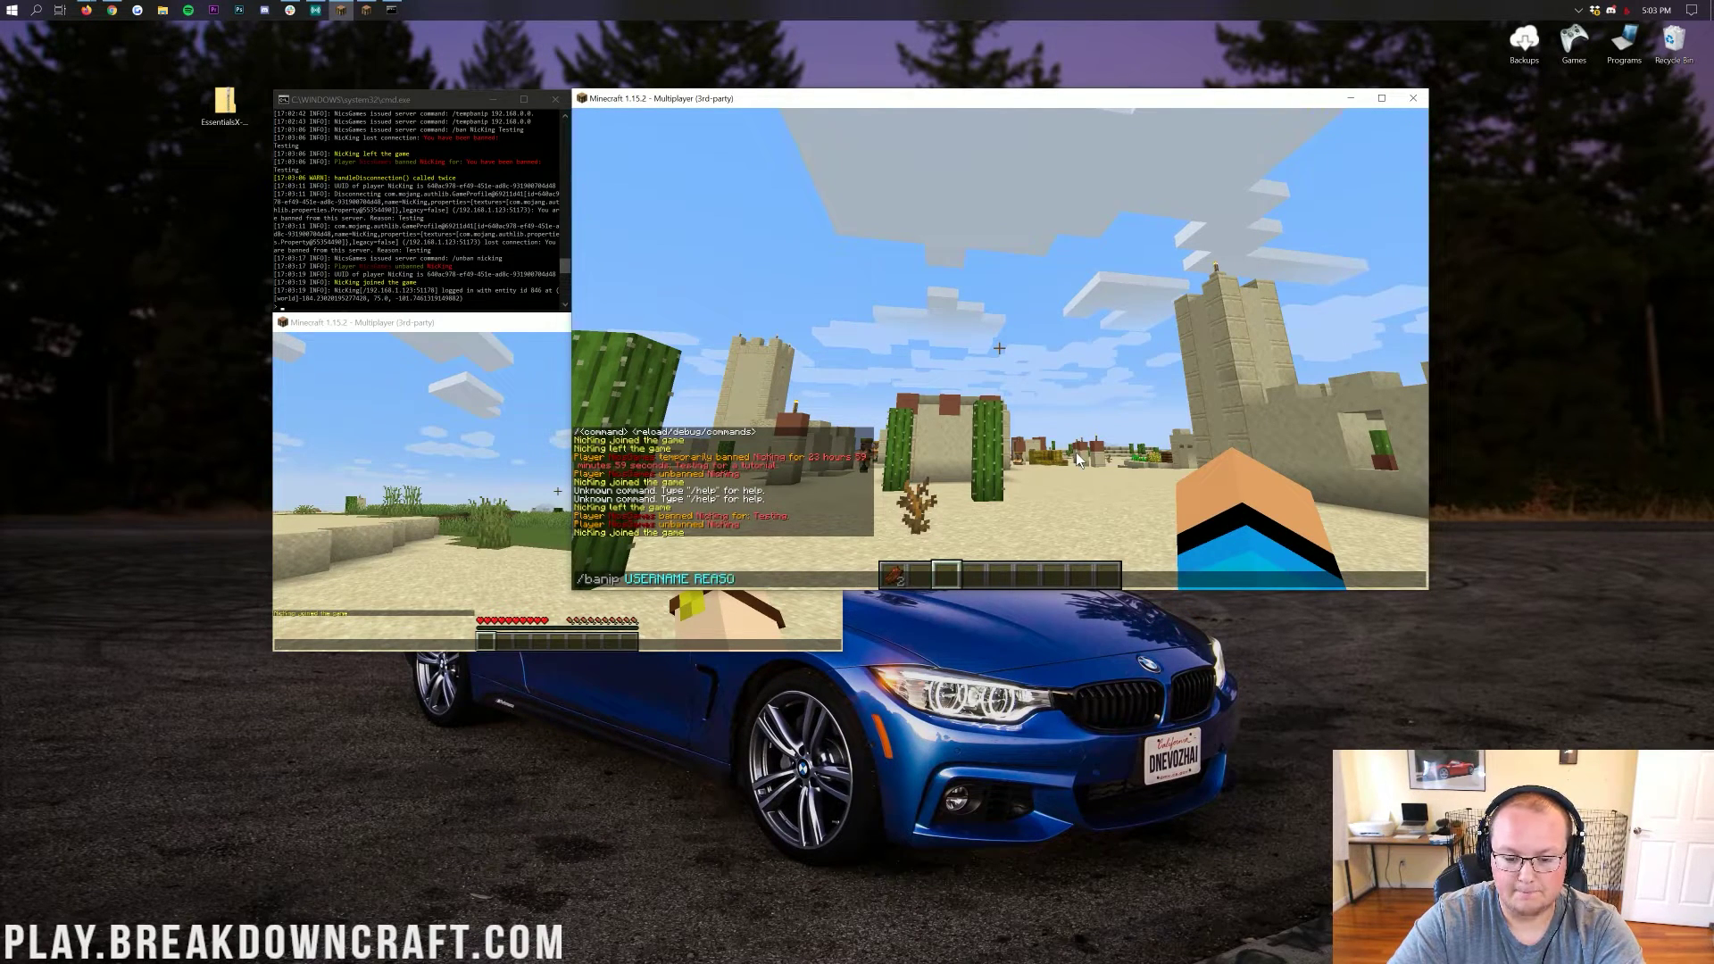
Replace the /banip syntax with /unbanip IPADDRESS in the chat, and discard it without sending.
{"action": "key", "text": "BackSpace"}
{"action": "key", "text": "BackSpace"}
{"action": "key", "text": "BackSpace"}
{"action": "key", "text": "BackSpace"}
{"action": "key", "text": "BackSpace"}
{"action": "key", "text": "BackSpace"}
{"action": "key", "text": "BackSpace"}
{"action": "key", "text": "BackSpace"}
{"action": "key", "text": "BackSpace"}
{"action": "key", "text": "BackSpace"}
{"action": "key", "text": "BackSpace"}
{"action": "key", "text": "BackSpace"}
{"action": "key", "text": "BackSpace"}
{"action": "key", "text": "BackSpace"}
{"action": "key", "text": "BackSpace"}
{"action": "key", "text": "BackSpace"}
{"action": "key", "text": "BackSpace"}
{"action": "key", "text": "BackSpace"}
{"action": "key", "text": "BackSpace"}
{"action": "key", "text": "BackSpace"}
{"action": "type", "text": "unban"}
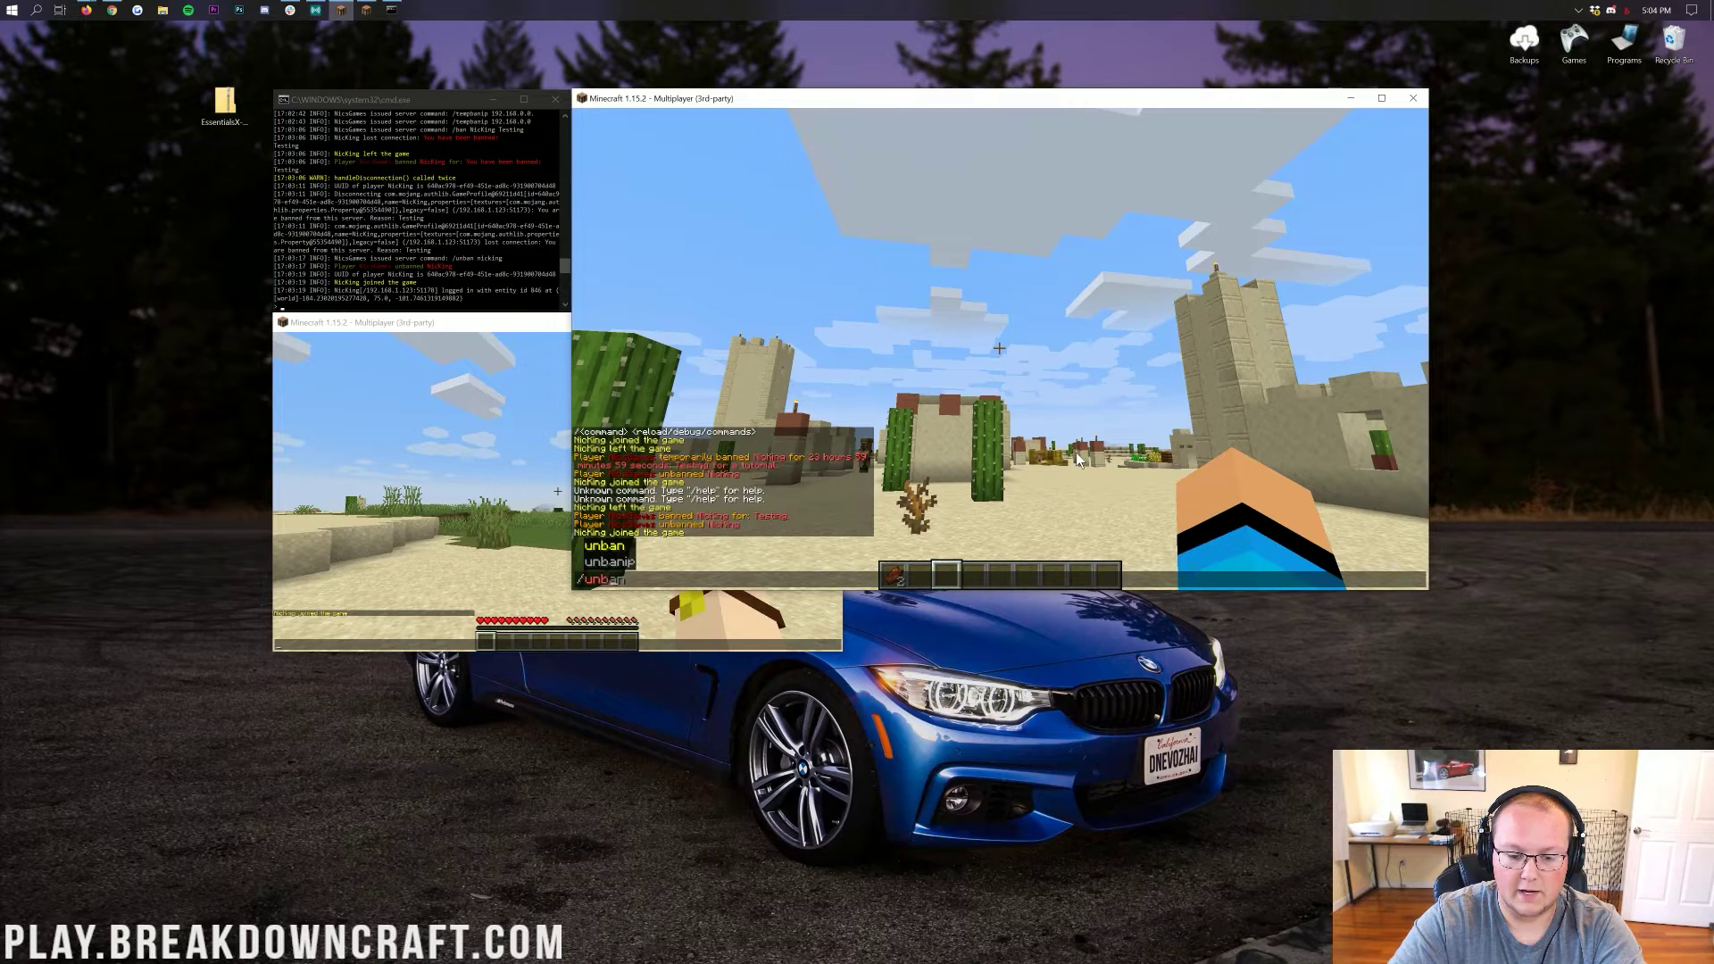
{"action": "type", "text": "ip "}
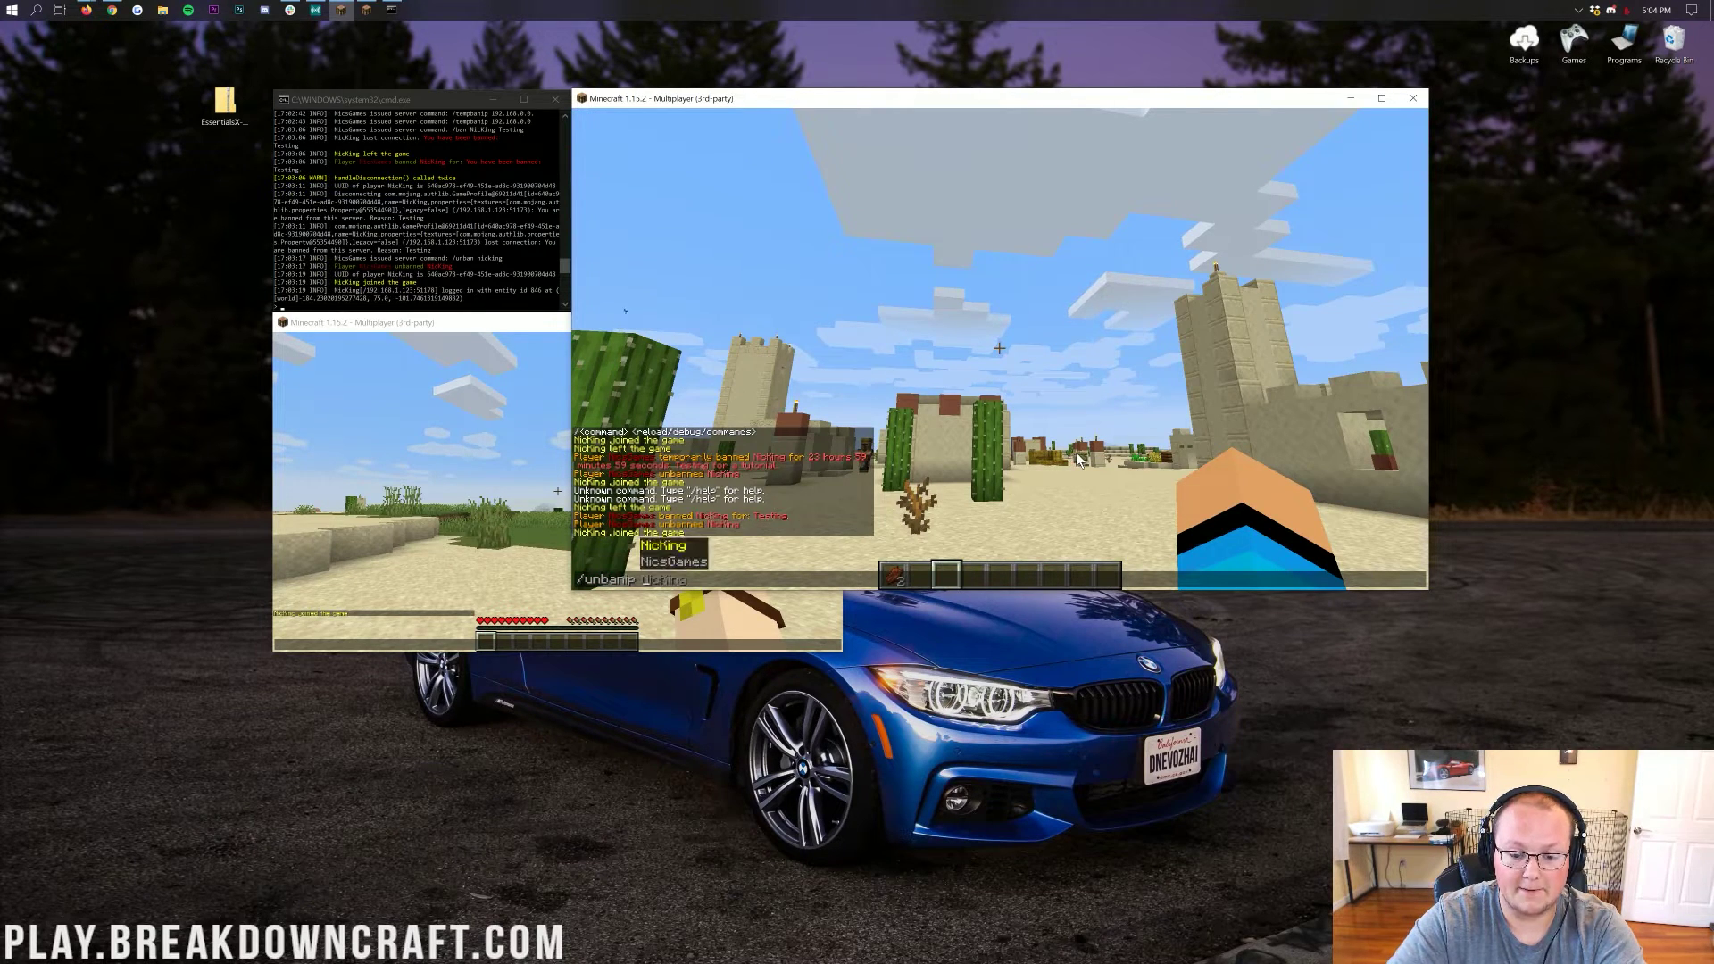
{"action": "type", "text": "IPAD"}
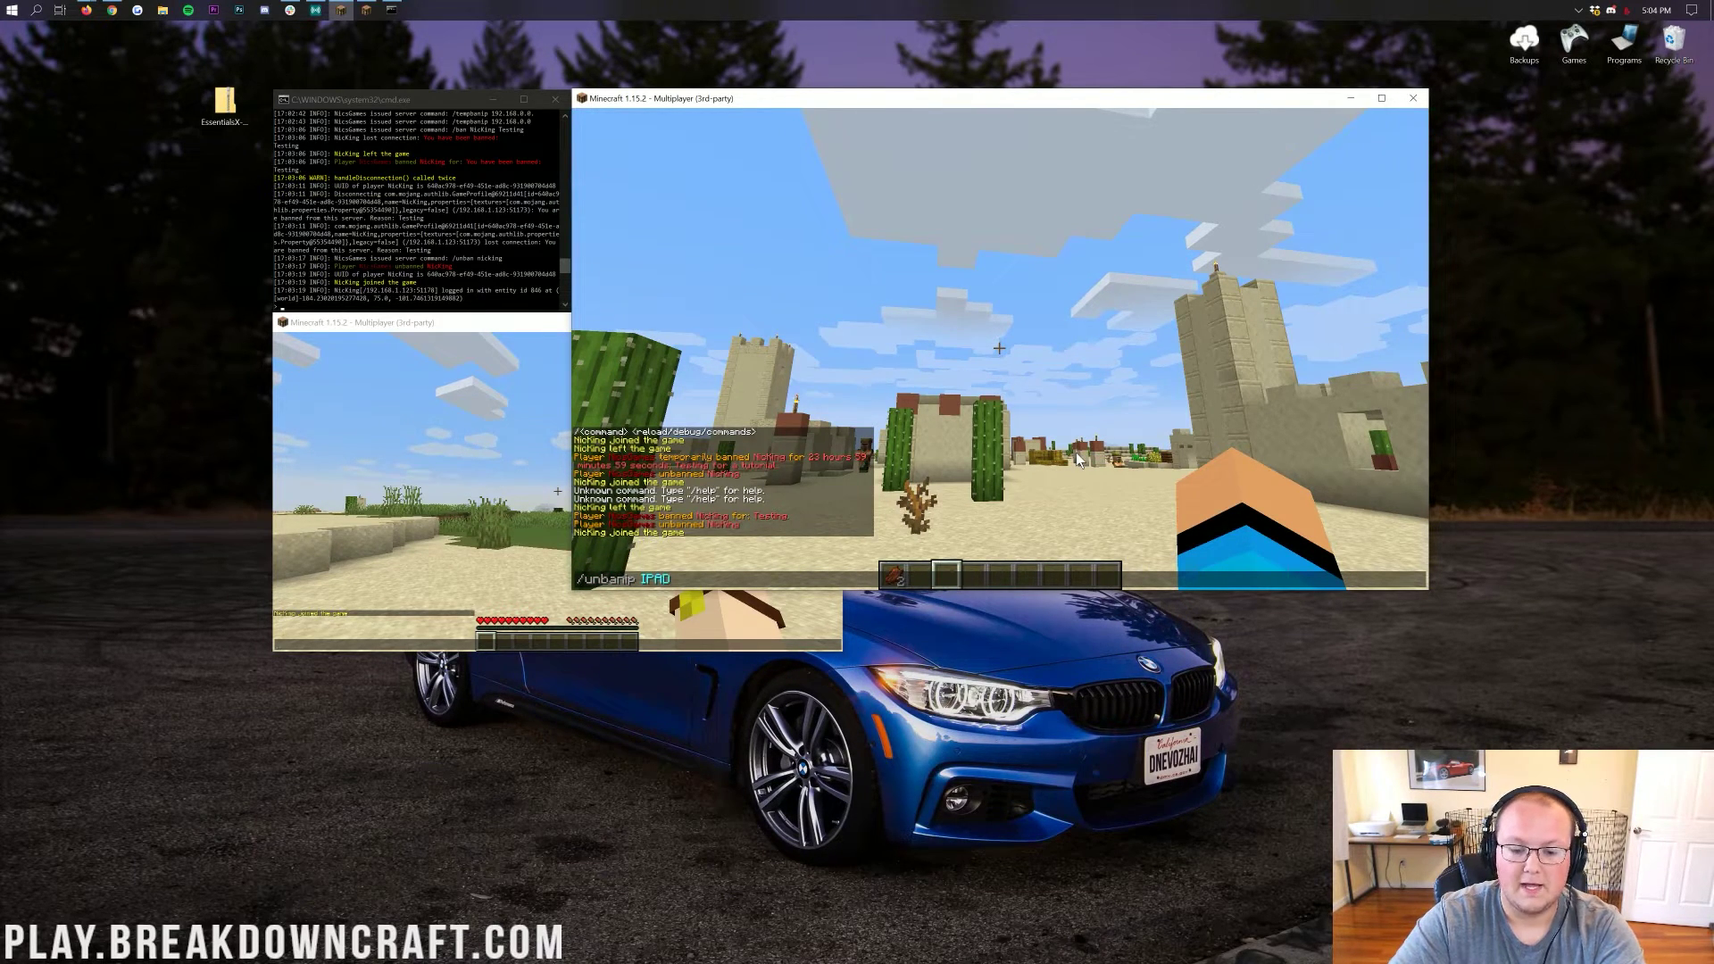
{"action": "type", "text": "DRESS"}
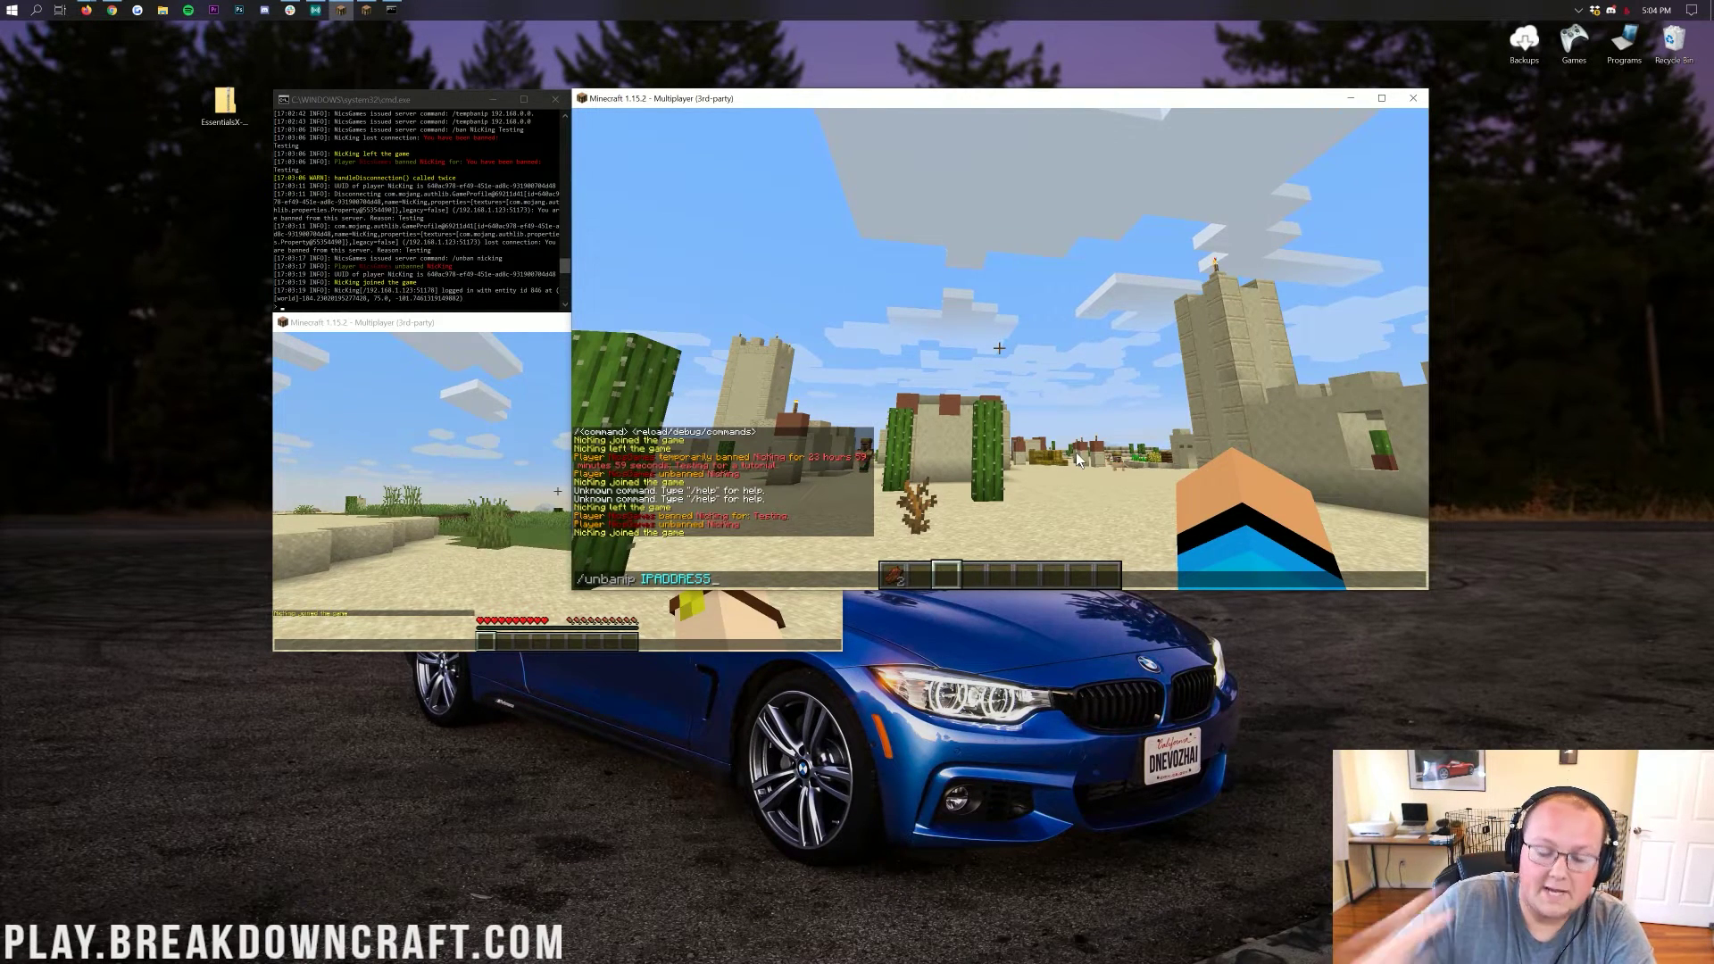
{"action": "key", "text": "Escape"}
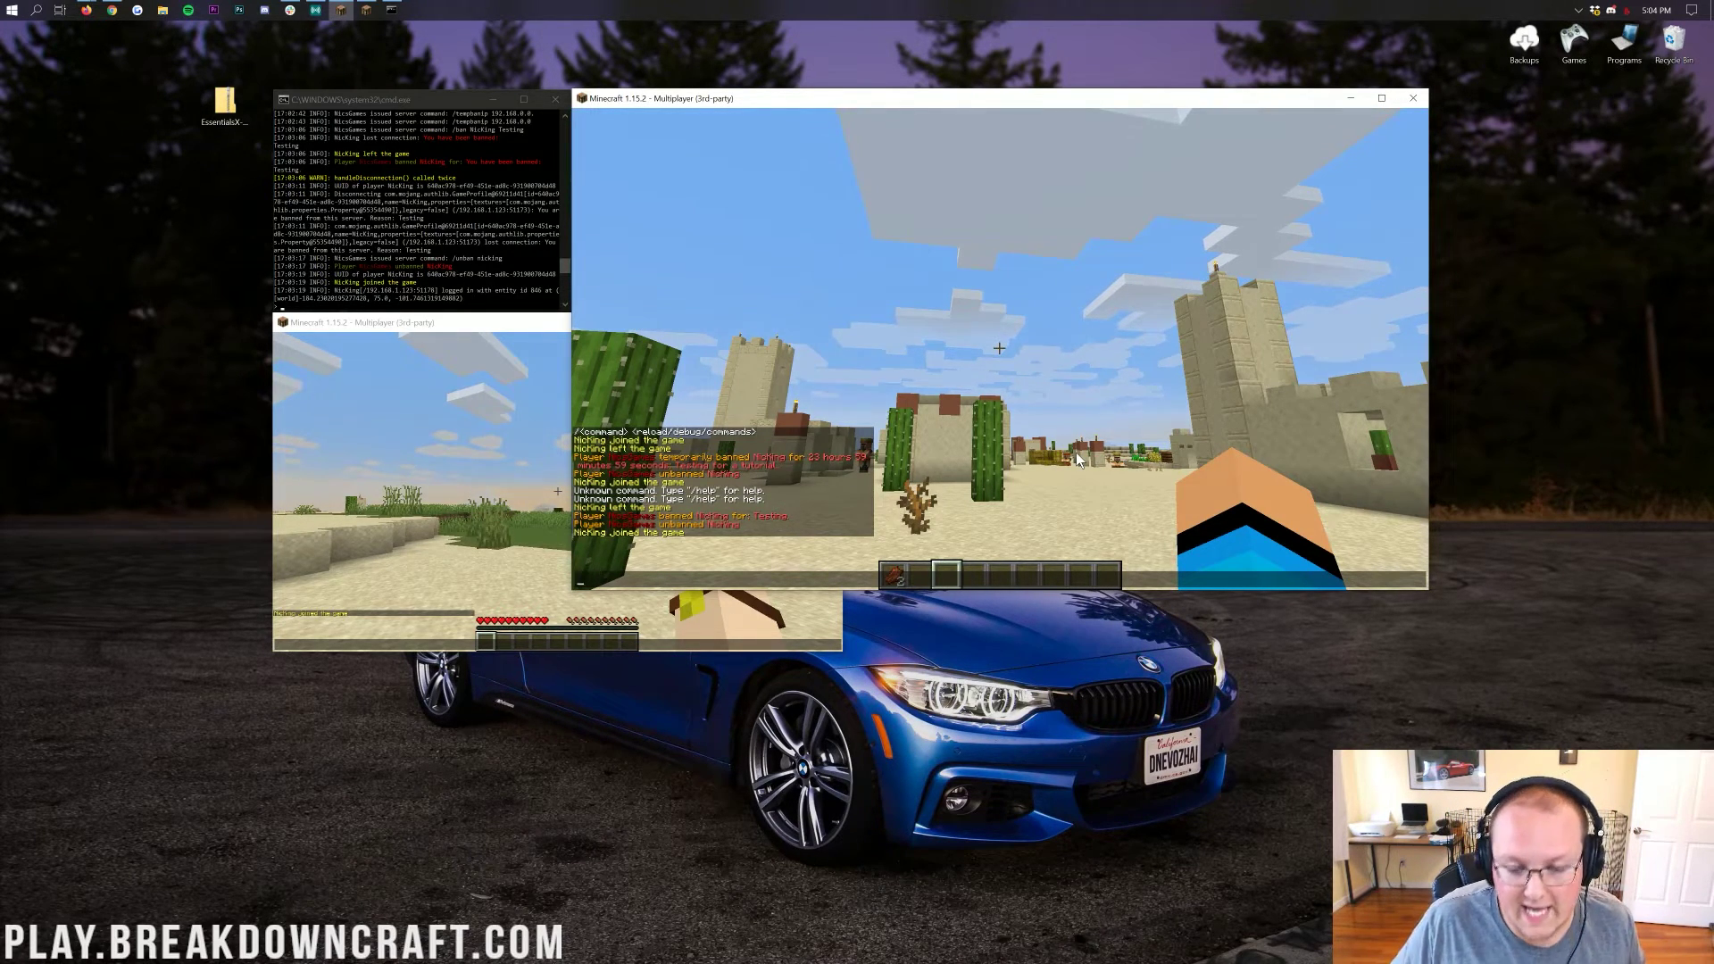
Disconnect the operator's client from the server and select Play.BreakdownCraft.com in the multiplayer server list.
{"action": "key", "text": "t"}
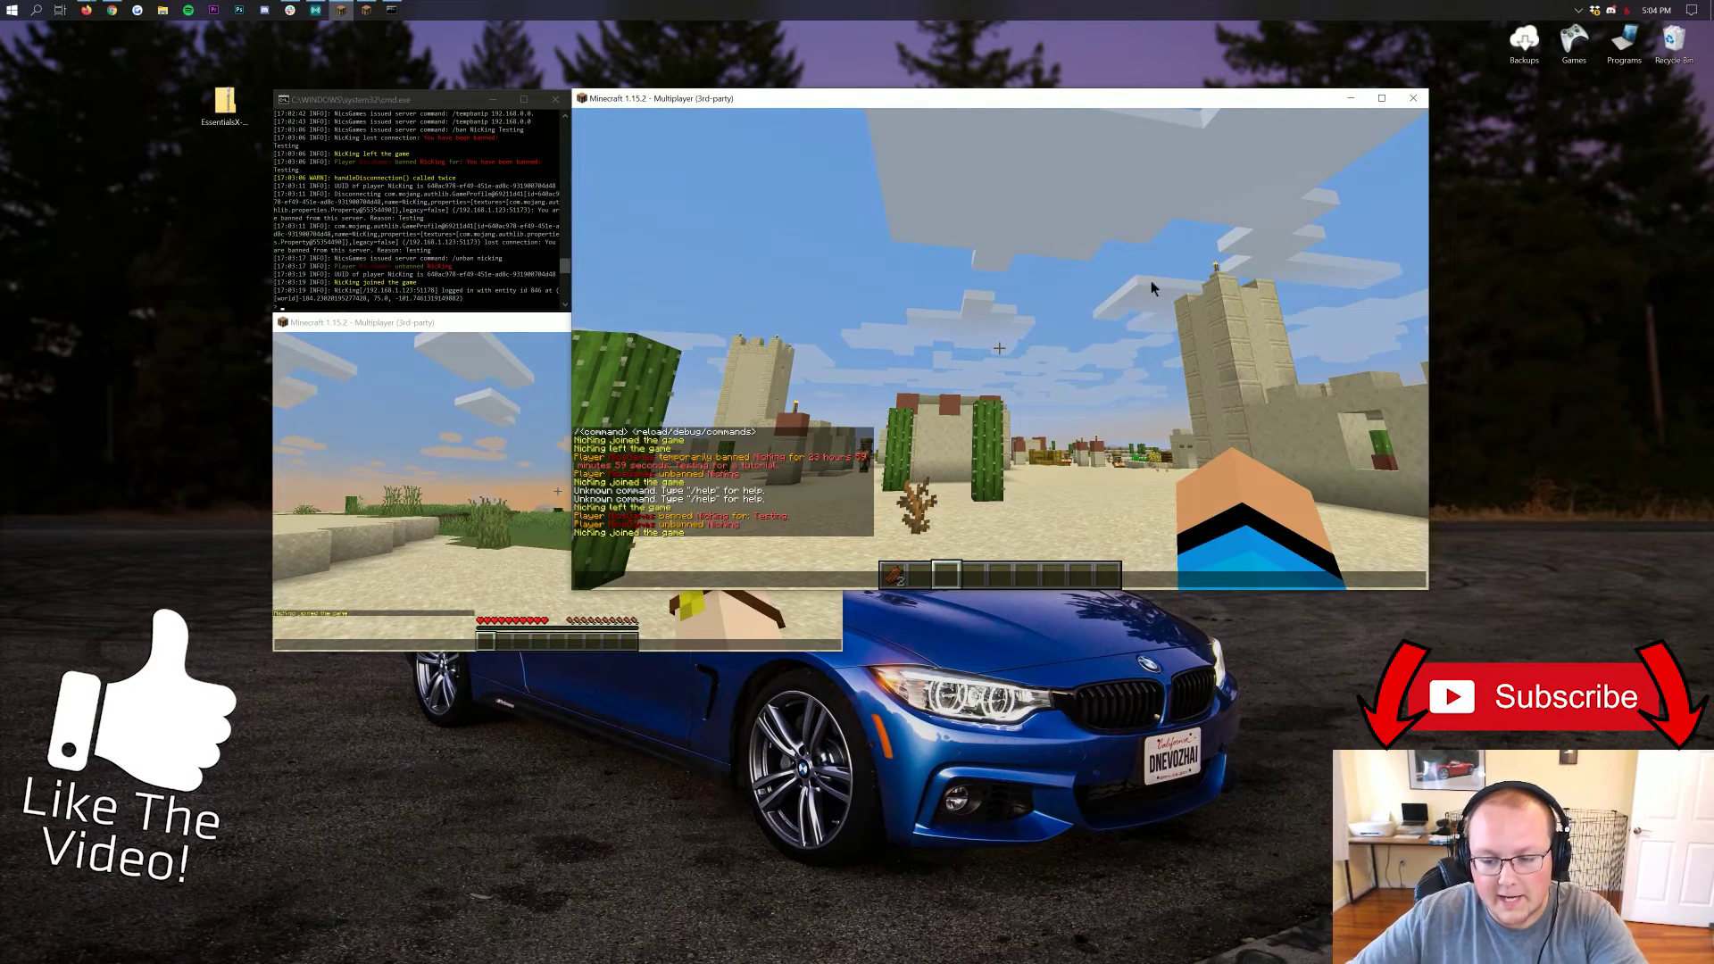
{"action": "key", "text": "Escape"}
{"action": "key", "text": "Escape"}
{"action": "left_click", "coordinate": [997, 379]}
{"action": "left_click", "coordinate": [925, 197]}
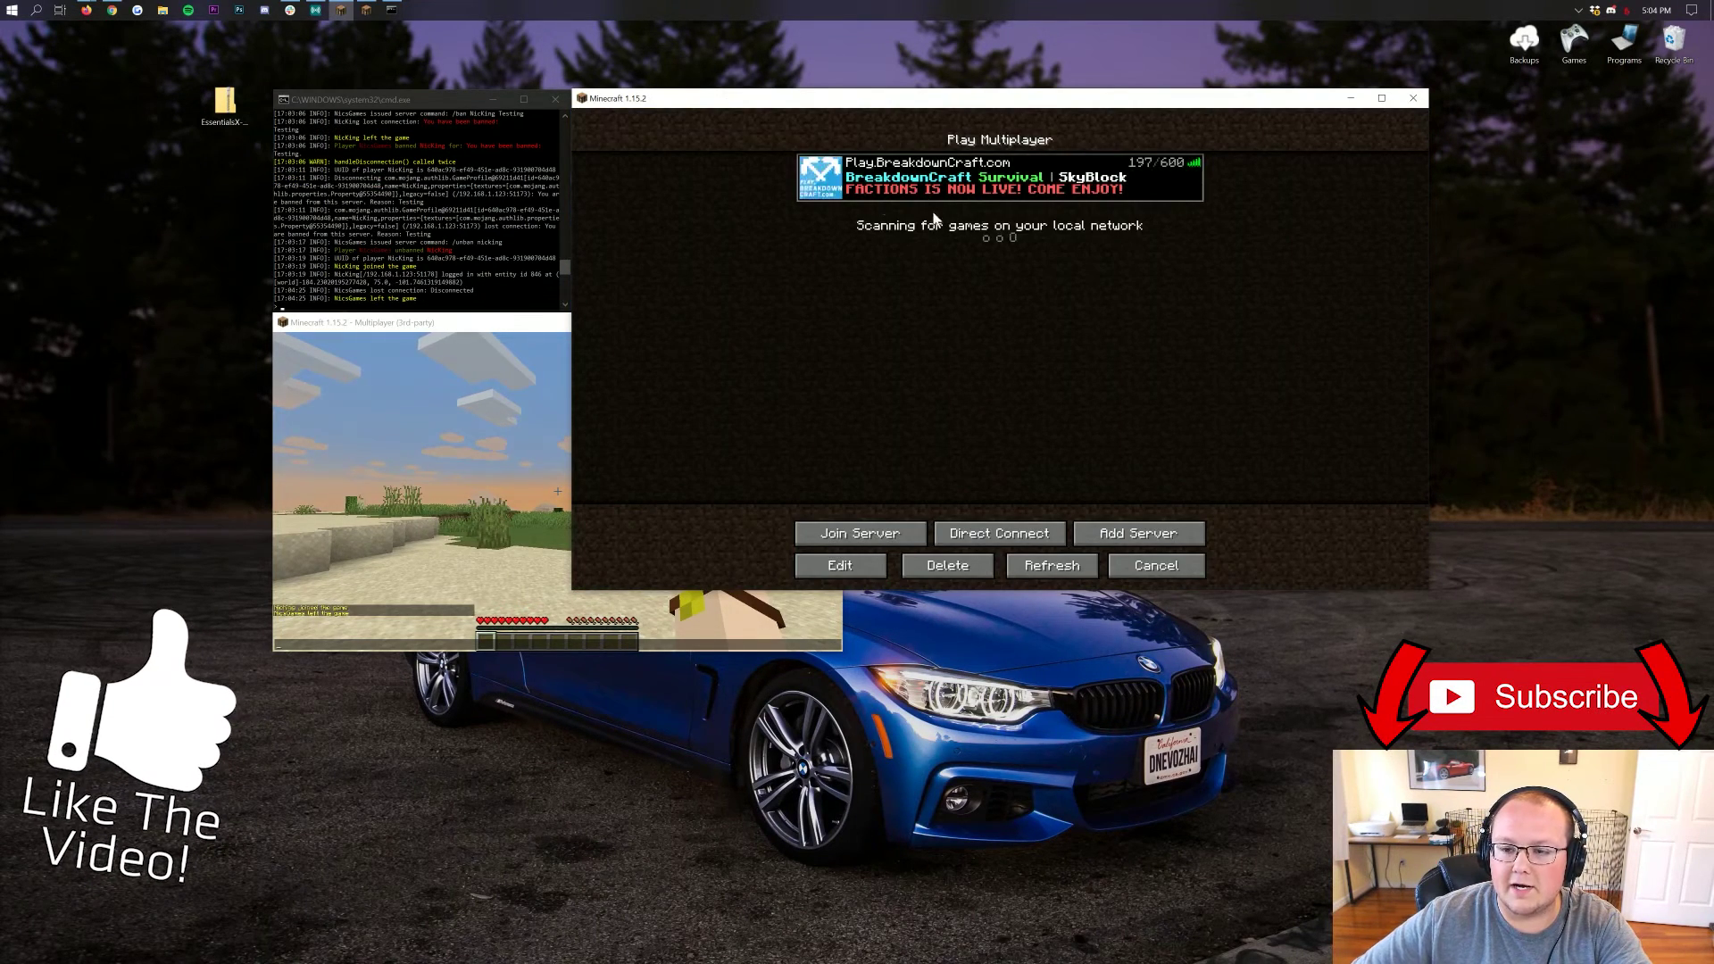